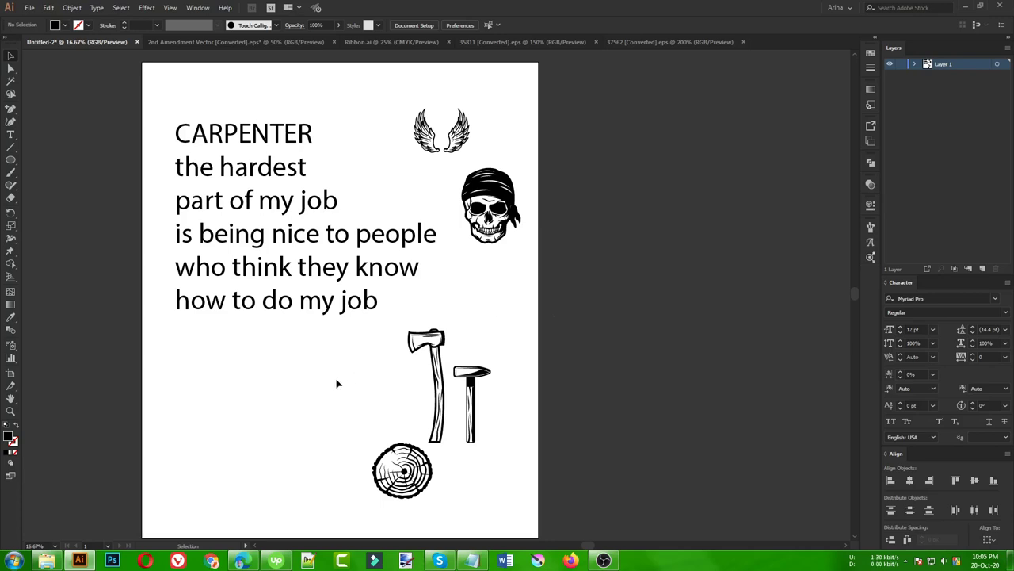
left_click_drag(304, 384, 159, 117)
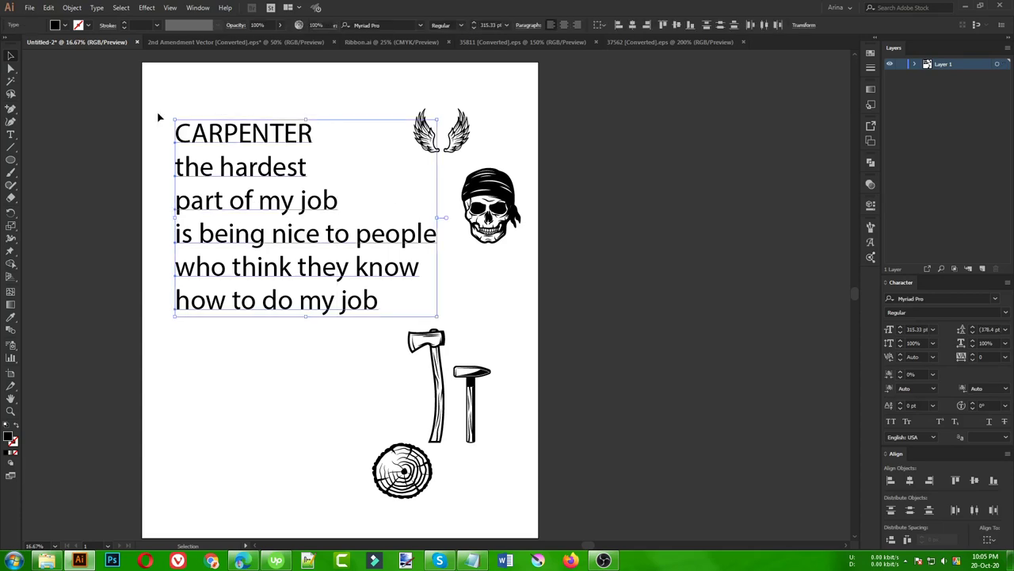
left_click(158, 118)
left_click_drag(153, 168, 235, 195)
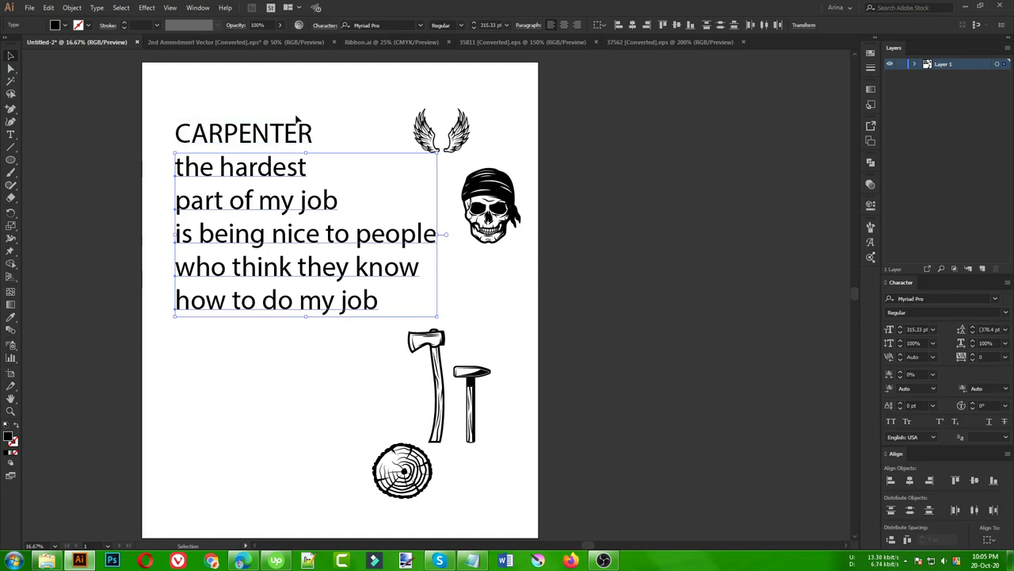
left_click(251, 82)
left_click_drag(158, 155, 163, 267)
left_click(243, 349)
left_click_drag(152, 164, 367, 317)
left_click(256, 136)
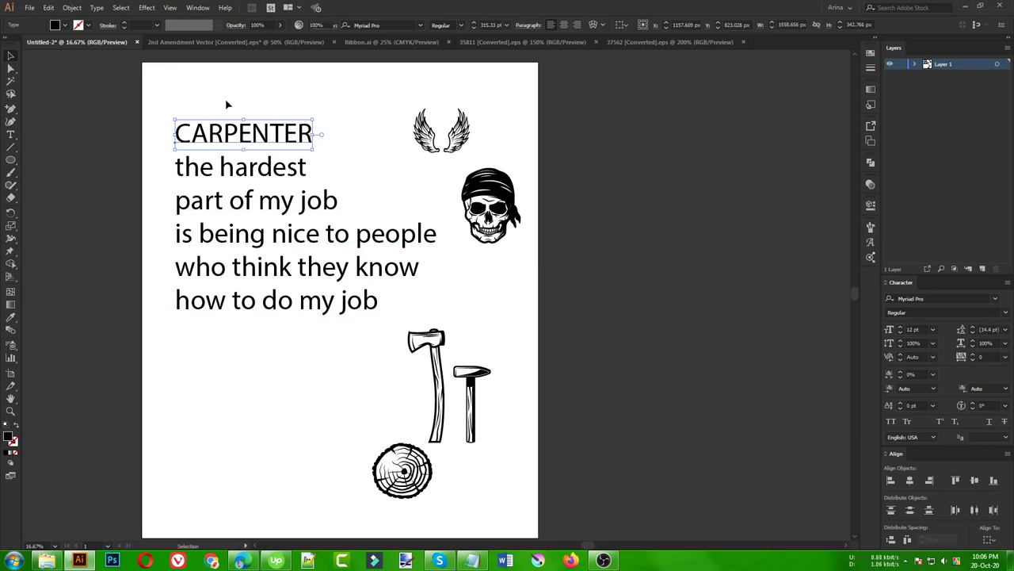
left_click(227, 102)
left_click_drag(158, 166, 364, 328)
left_click(270, 99)
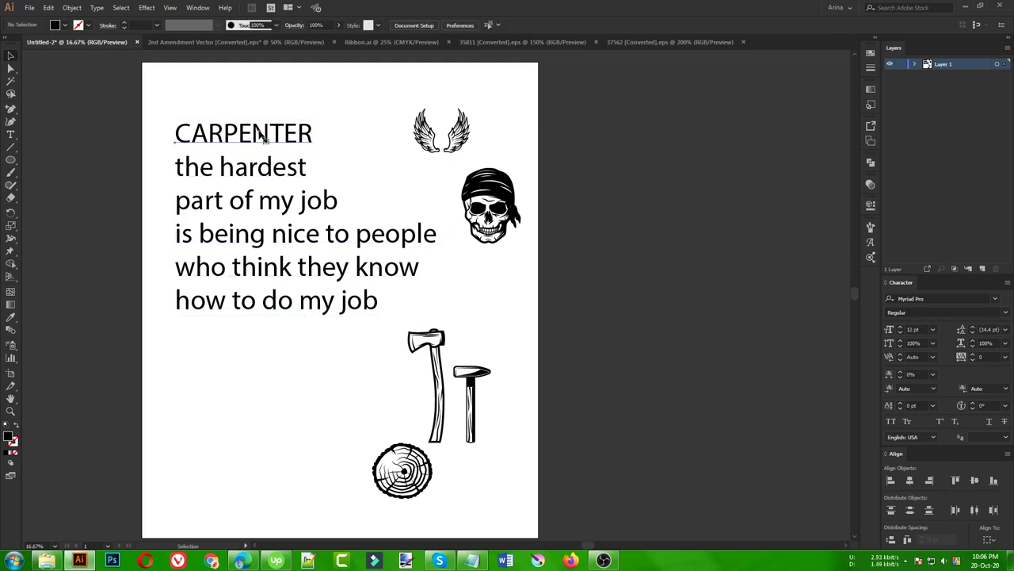
left_click(261, 133)
left_click_drag(227, 89, 307, 360)
left_click(153, 179)
Step: Lower the five slogan lines, and place the CARPENTER title near the artboard's top-left corner with the wings between them
left_click_drag(155, 161, 321, 340)
left_click_drag(314, 270, 310, 307)
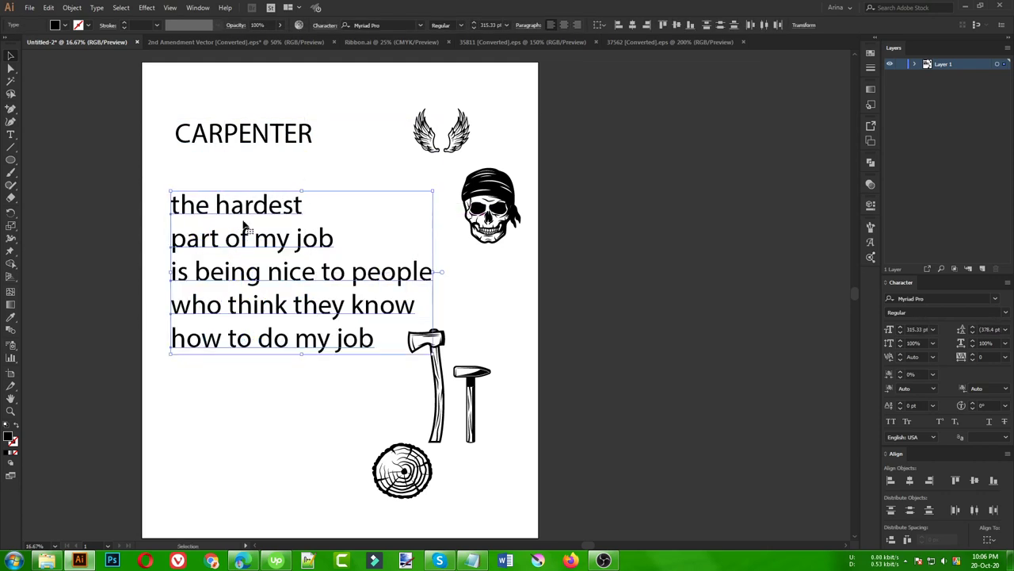
left_click(262, 171)
left_click_drag(275, 117, 277, 157)
left_click_drag(218, 124, 288, 384)
left_click(337, 185)
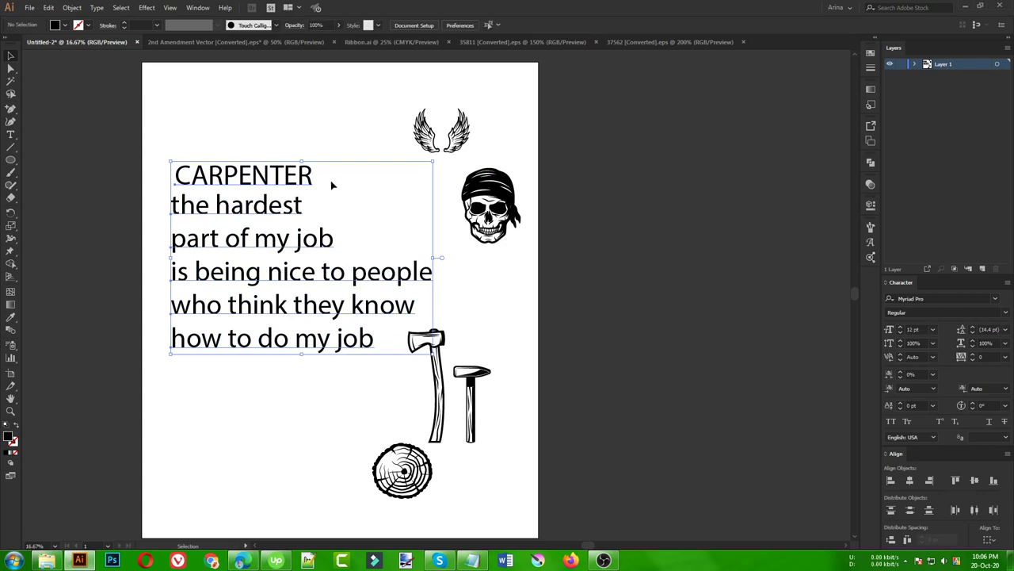
left_click_drag(277, 176, 266, 104)
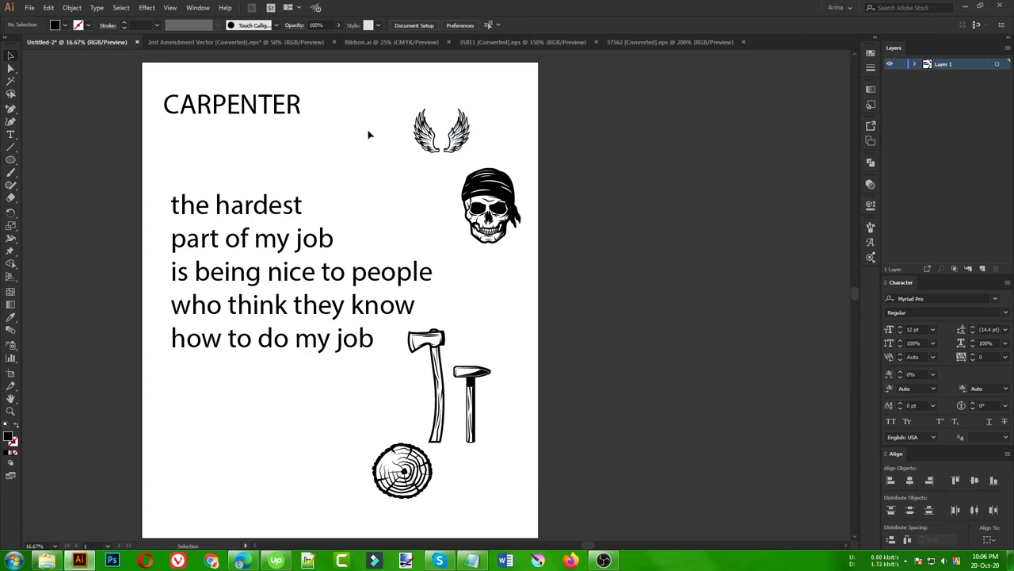
left_click_drag(424, 153, 335, 182)
left_click_drag(362, 119, 539, 246)
left_click(446, 222)
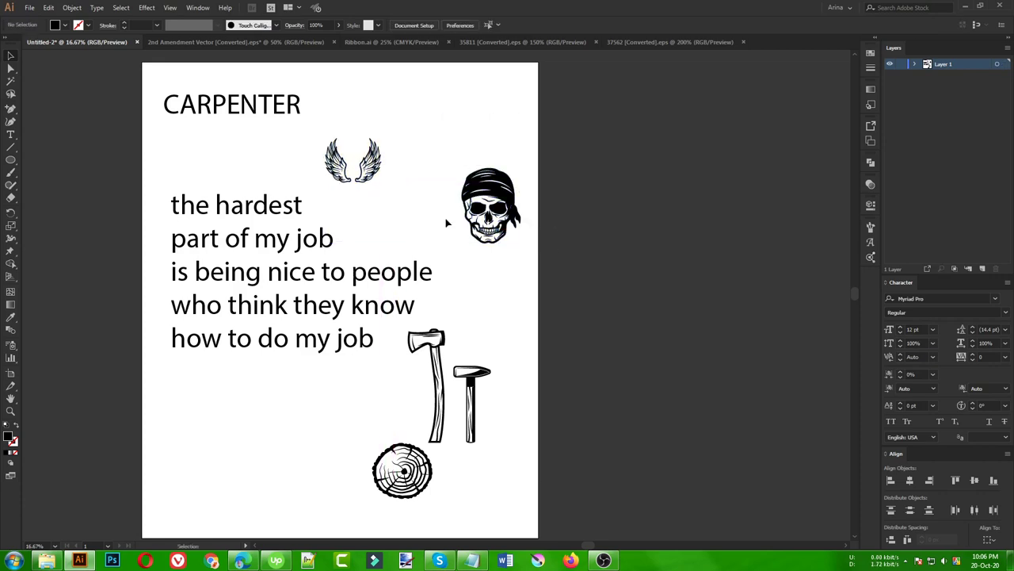
left_click_drag(504, 484, 377, 413)
left_click(507, 437)
left_click_drag(514, 507, 361, 372)
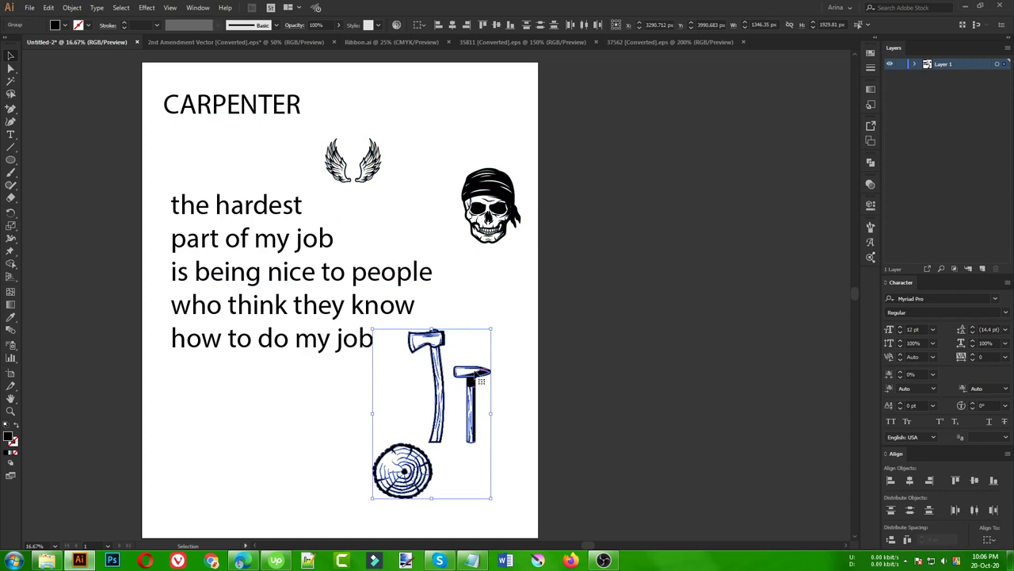
left_click(421, 407)
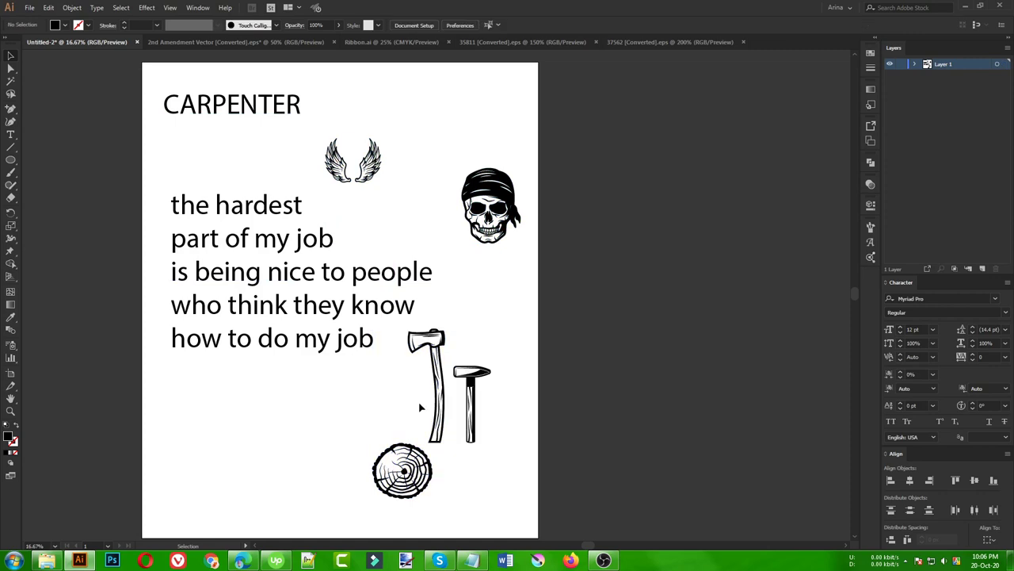
Step: Switch to the browser to view Freepik's "Vintage lumberjack elements" vector page, and return to Illustrator
left_click(244, 560)
left_click(571, 8)
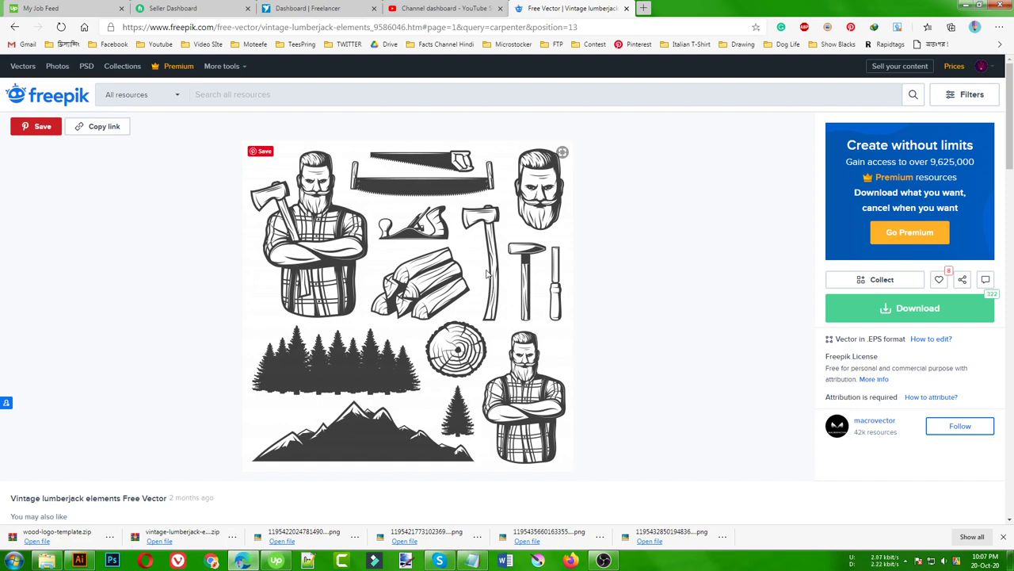
left_click(80, 561)
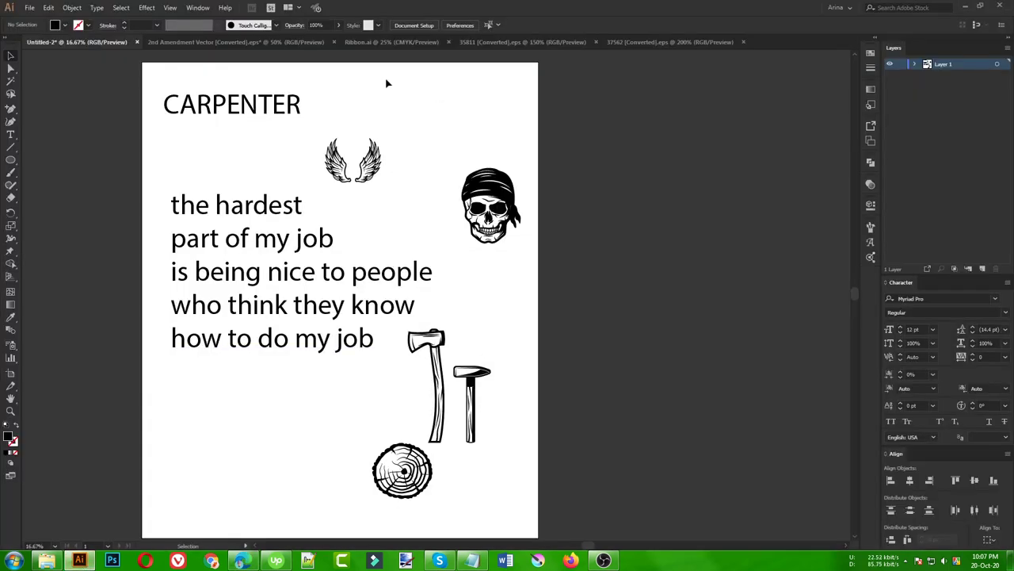
Step: Review the source graphics in the 2nd Amendment Vector, Ribbon, 35811 and 37562 documents, and return to the Untitled-2 design
left_click(241, 42)
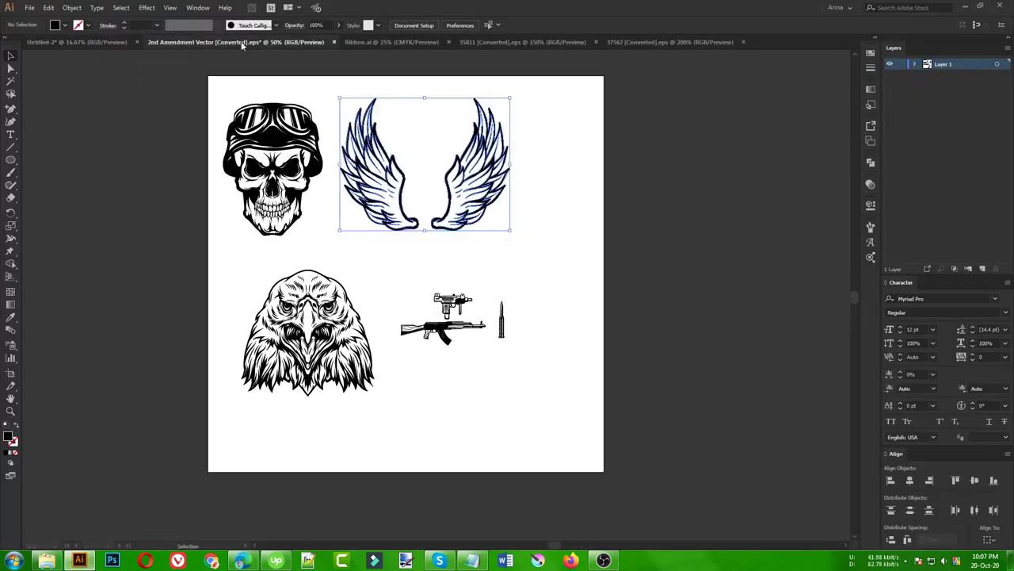
left_click(539, 247)
left_click_drag(539, 246, 517, 219)
left_click(413, 119)
left_click(391, 41)
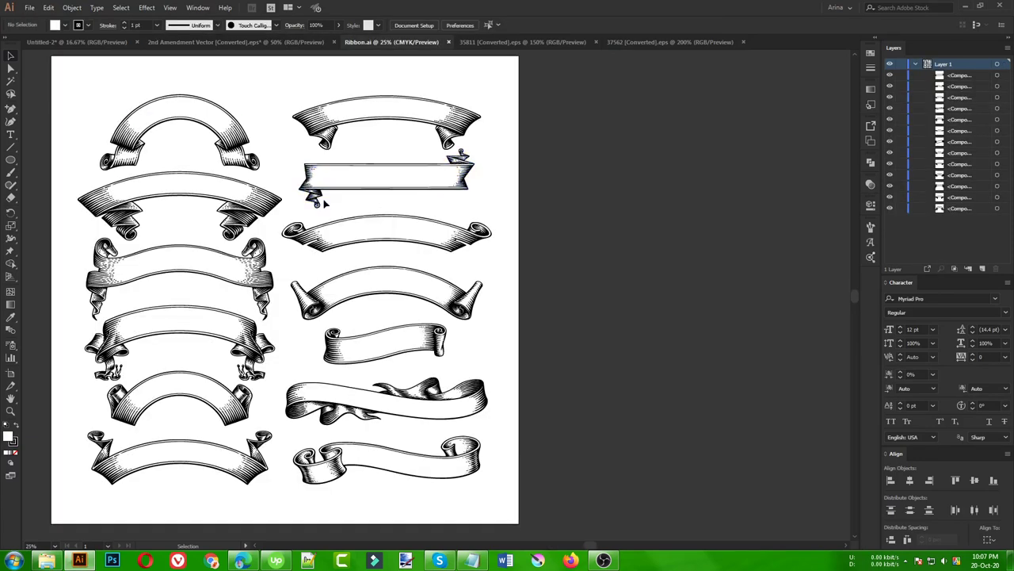
left_click(487, 43)
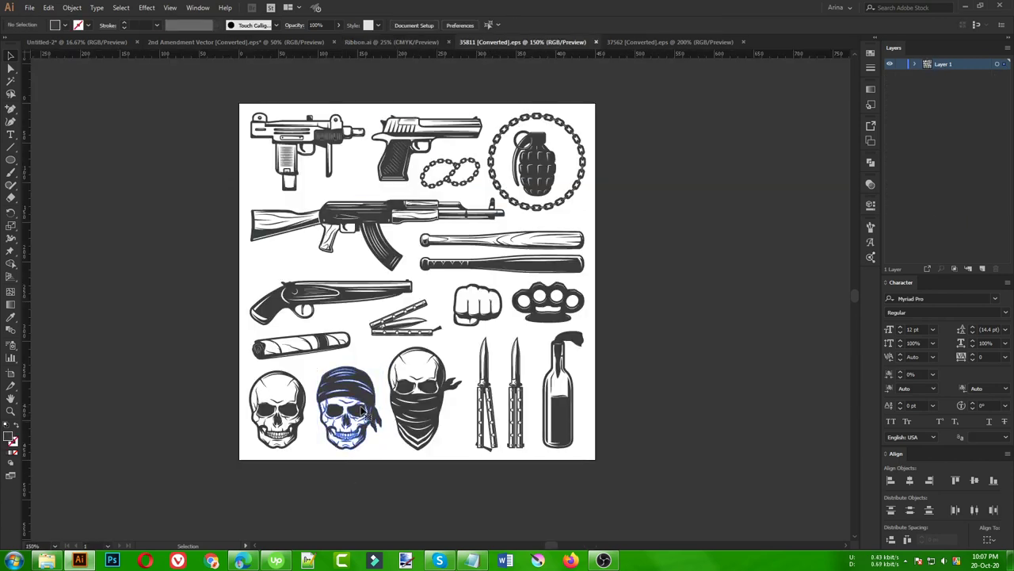
left_click(183, 394)
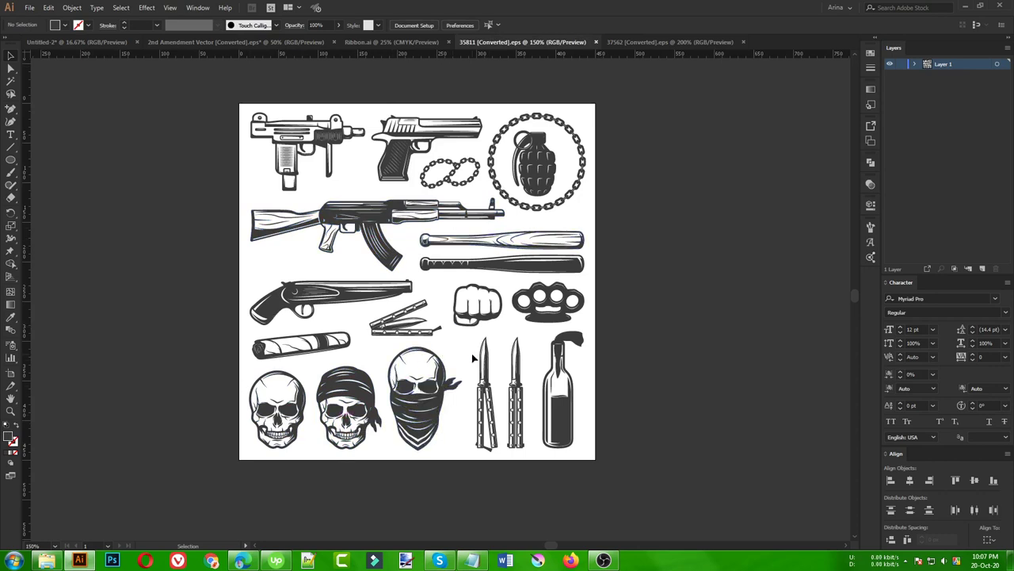
left_click(672, 42)
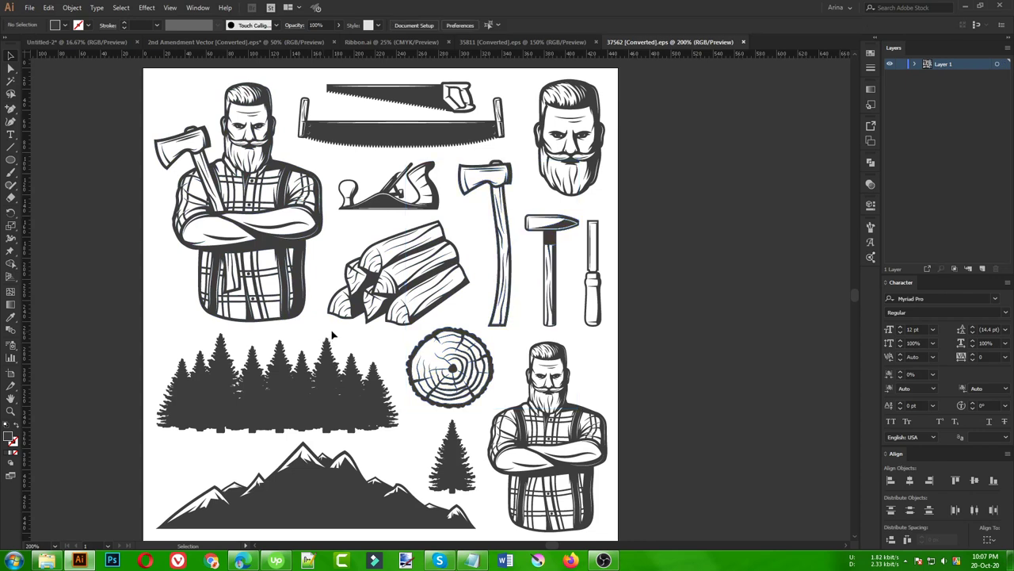
left_click(87, 42)
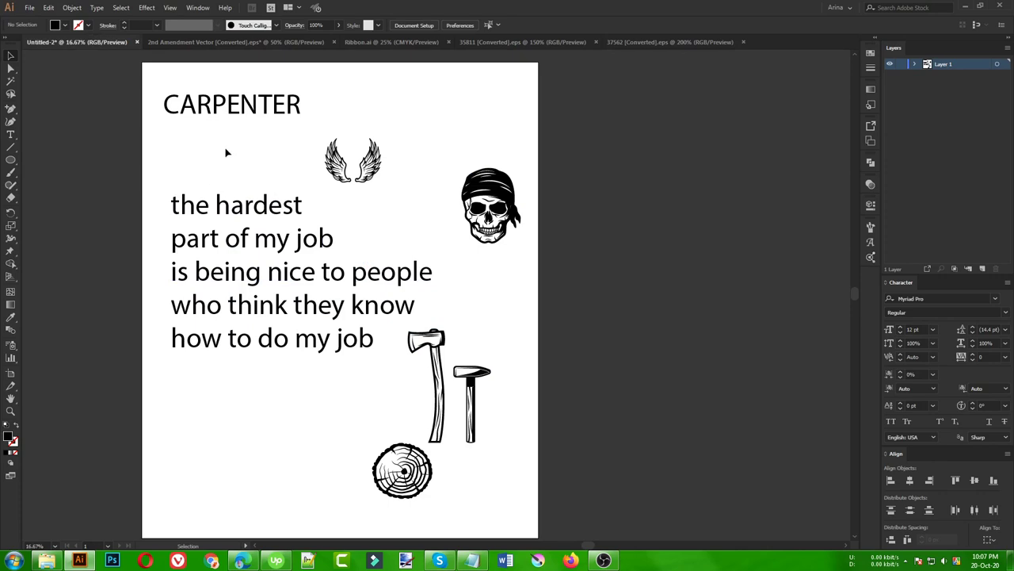
Step: Move the five slogan lines and the CARPENTER title off the artboard onto the empty canvas on its left
scroll(423, 249, "down", 1)
left_click_drag(234, 187, 302, 366)
left_click_drag(333, 273, 126, 248)
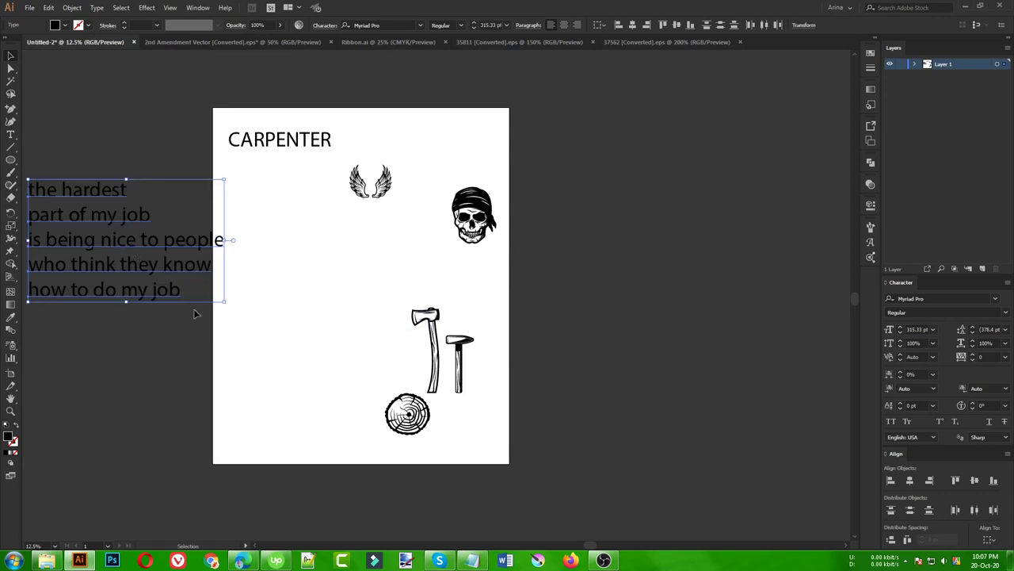
left_click(196, 354)
left_click_drag(290, 140, 97, 162)
left_click(166, 125)
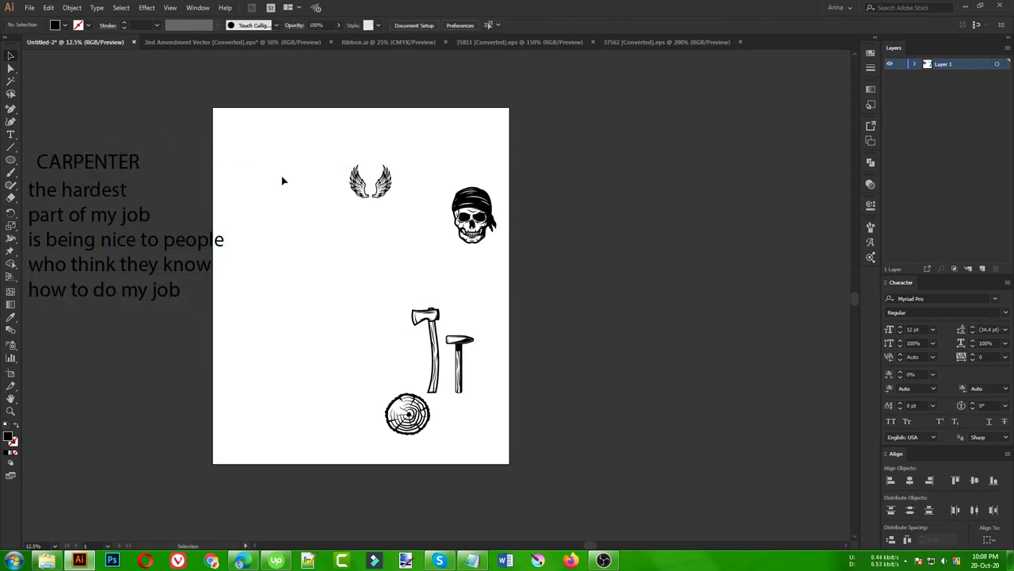
Step: Bring the CARPENTER title back onto the artboard and place it near the top-left corner, above the wings
left_click_drag(136, 162, 309, 274)
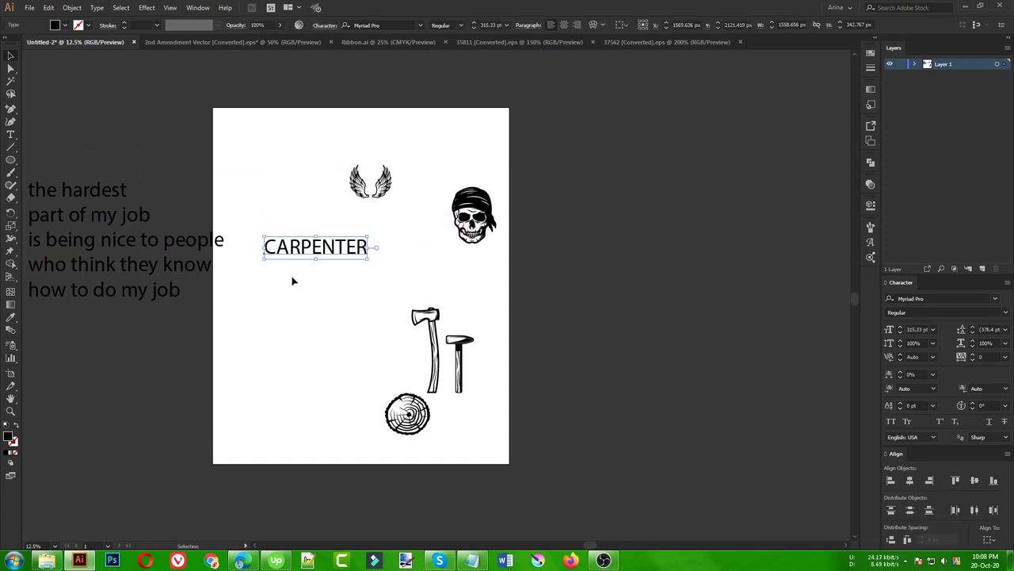
left_click_drag(254, 212, 379, 279)
left_click(313, 299)
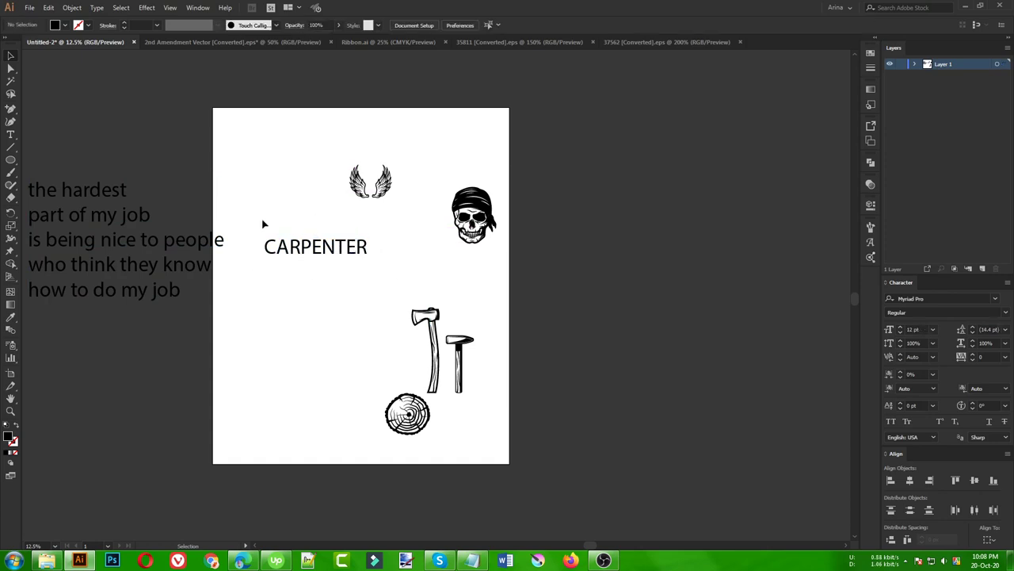
left_click_drag(252, 228, 379, 290)
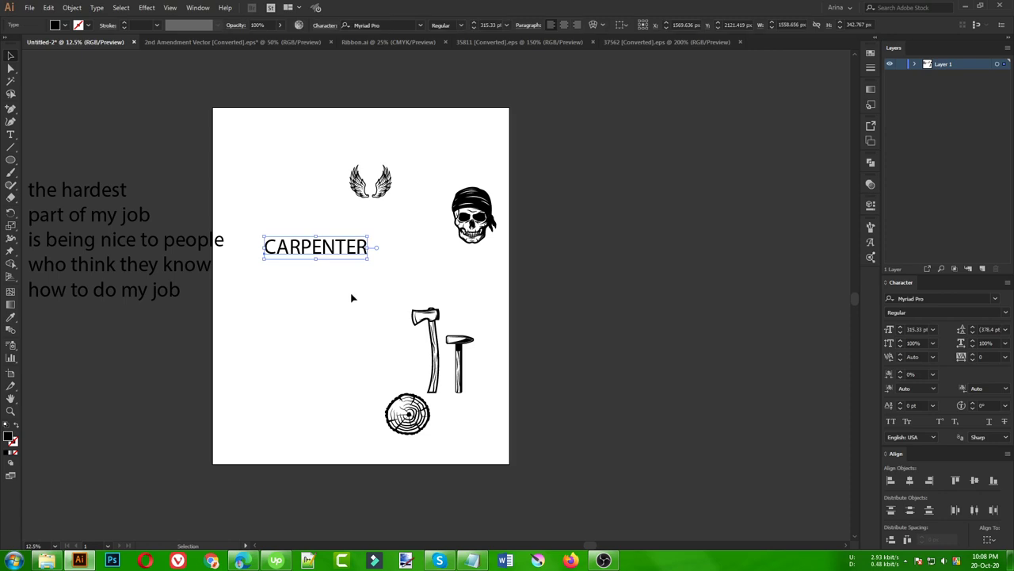
left_click_drag(335, 250, 308, 149)
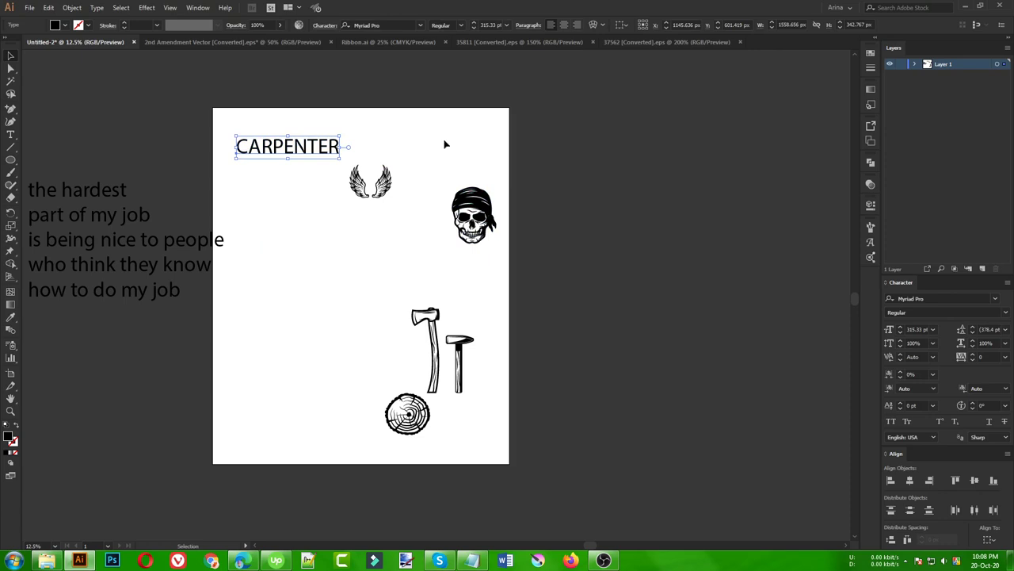
left_click(385, 230)
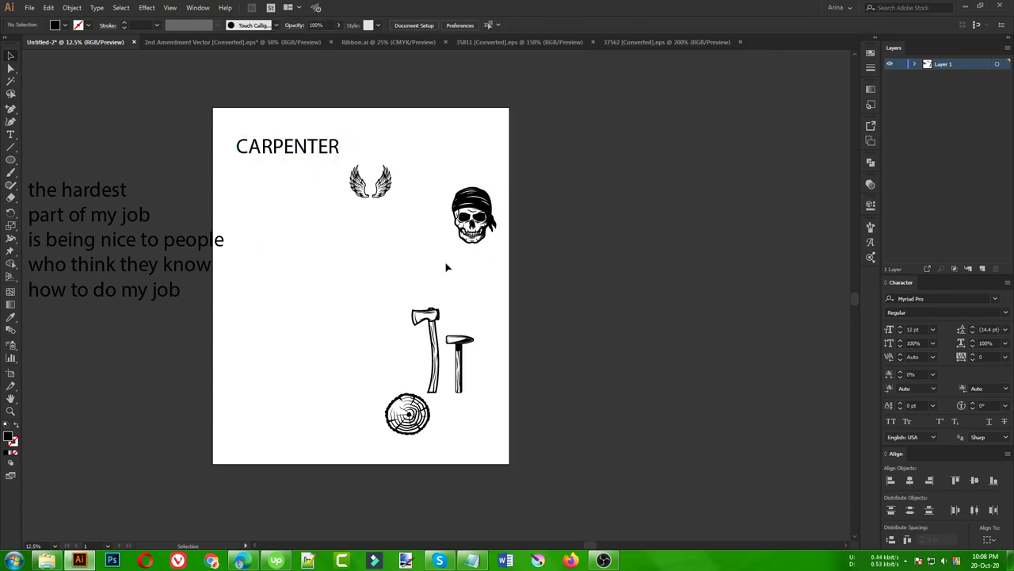
Step: Move the bandana skull from the artboard's right side to its middle, below the wings
scroll(376, 320, "up", 1)
left_click_drag(487, 219, 337, 296)
left_click_drag(542, 208, 354, 301)
scroll(355, 301, "up", 1)
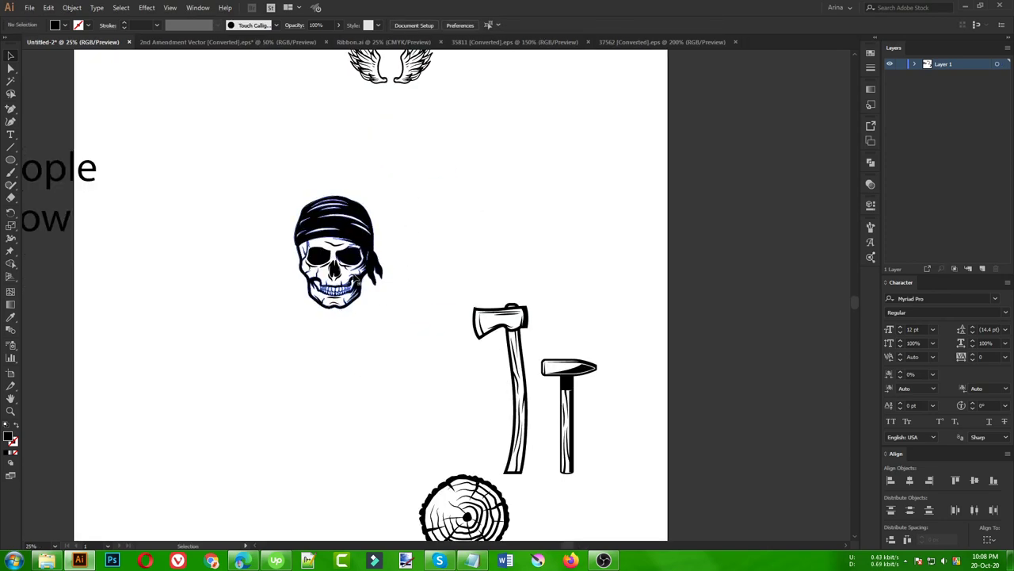
scroll(370, 301, "down", 1)
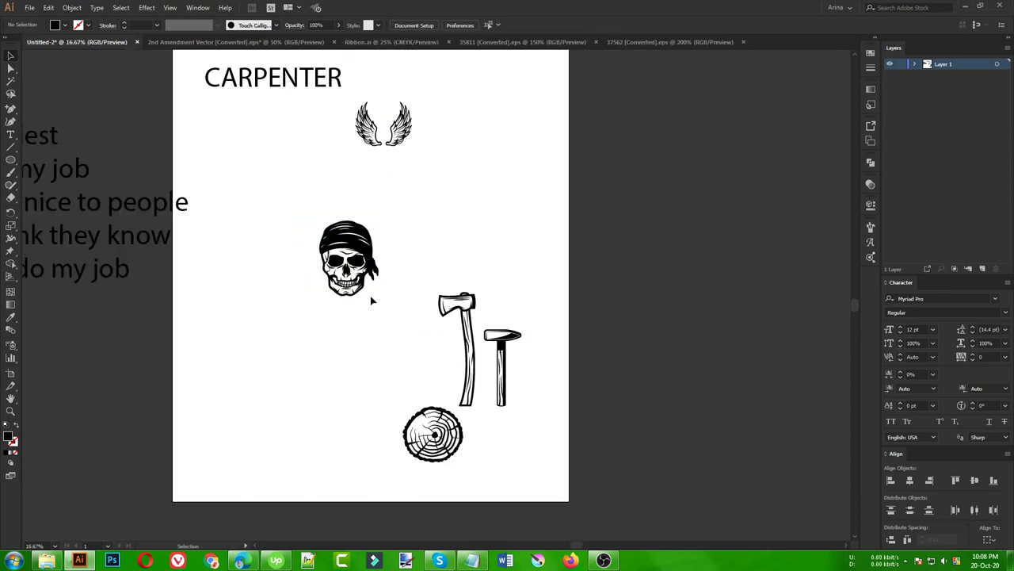
Step: Raise the hammer slightly and align its top edge with the top of the axe
scroll(364, 306, "up", 2)
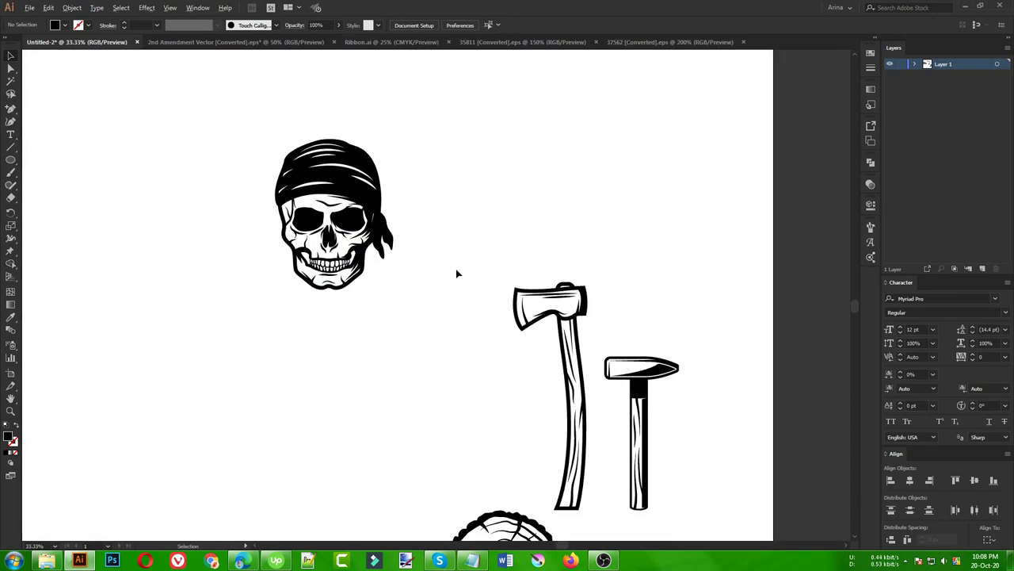
scroll(457, 273, "down", 1)
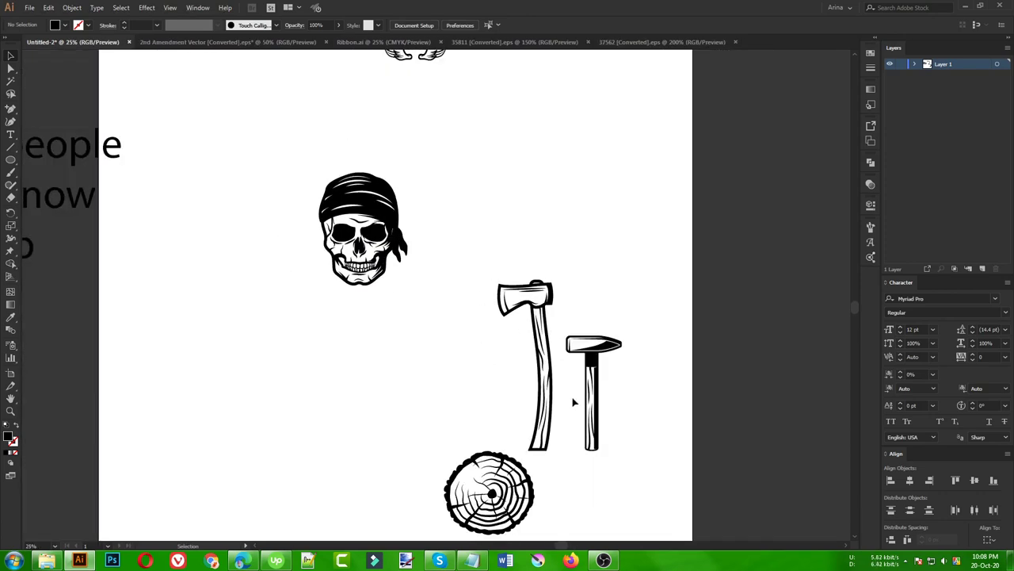
left_click_drag(589, 402, 591, 374)
left_click(512, 349)
left_click(595, 349, "shift")
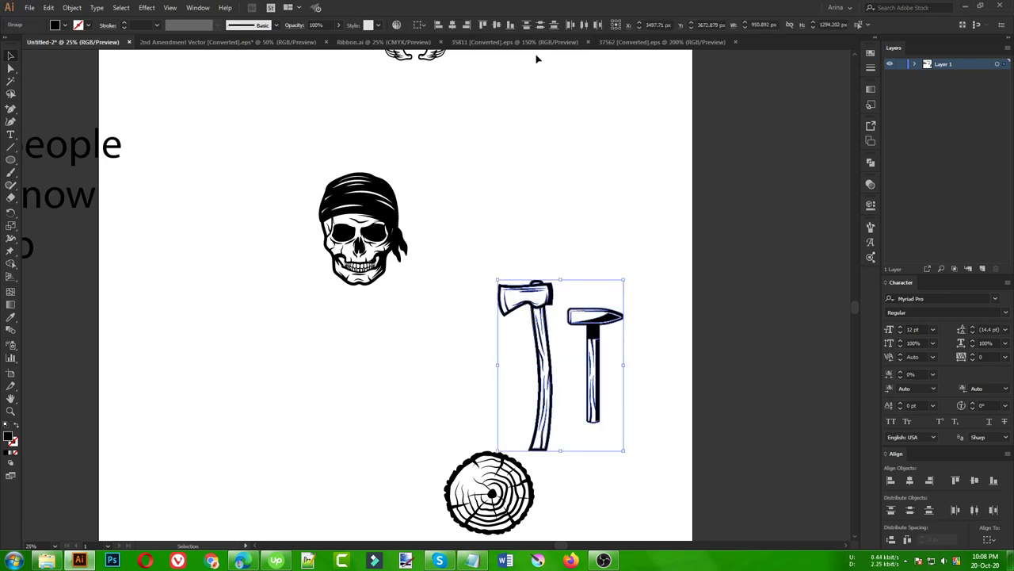
left_click(483, 24)
left_click(662, 231)
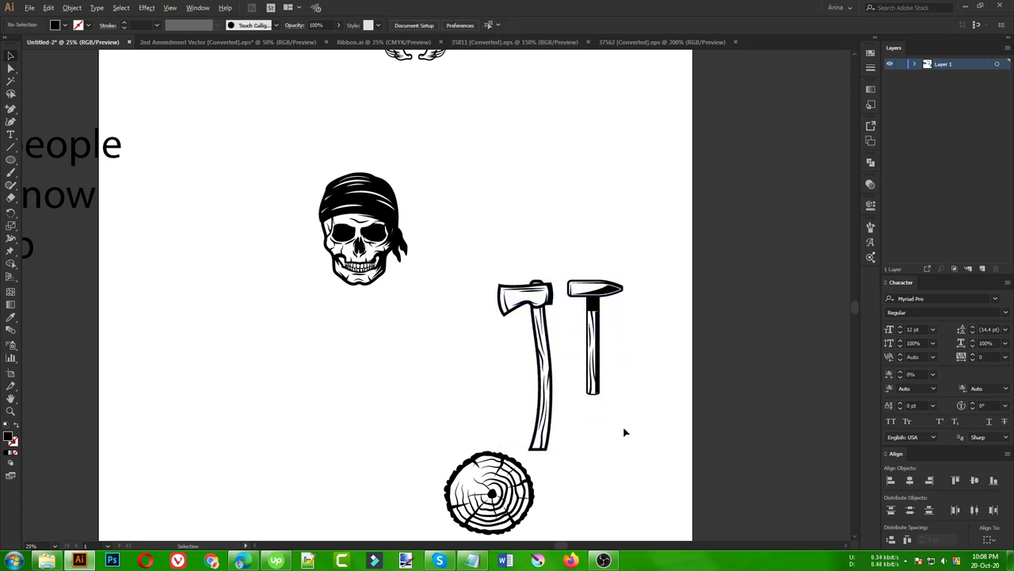
Step: Lengthen the hammer's handle by shifting its lower anchor points straight down until its end is level with the axe handle's end
scroll(618, 457, "up", 1)
scroll(634, 443, "up", 1)
scroll(518, 362, "down", 2)
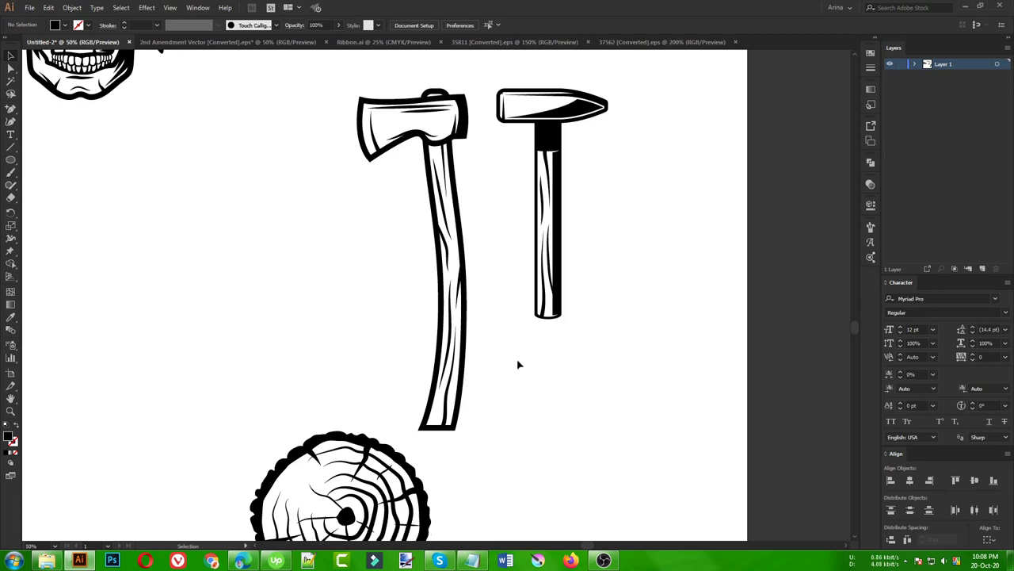
scroll(522, 333, "up", 1)
key("a")
left_click_drag(616, 368, 511, 232)
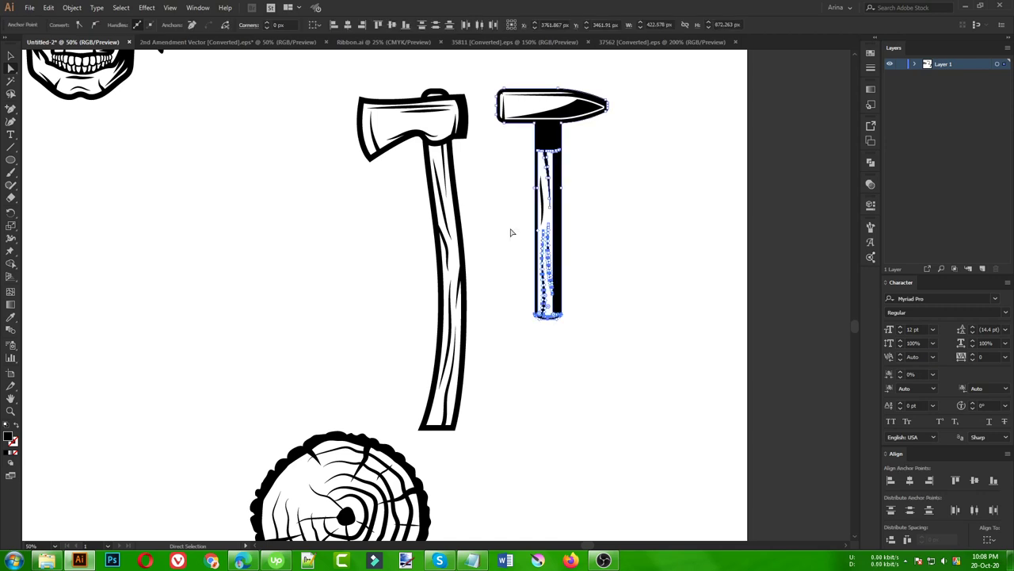
key("Down")
key("Down")
key("Down")
key("Down")
key("Down")
key("Down")
key("Down")
key("Down")
key("Down")
key("Down")
key("Down")
key("Down")
key("Down")
key("Down")
key("Down")
key("Down")
key("Down")
key("Down")
key("Down")
key("Down")
key("Down")
key("Down")
key("Down")
key("Down")
key("Down")
key("Down")
key("Down")
key("Down")
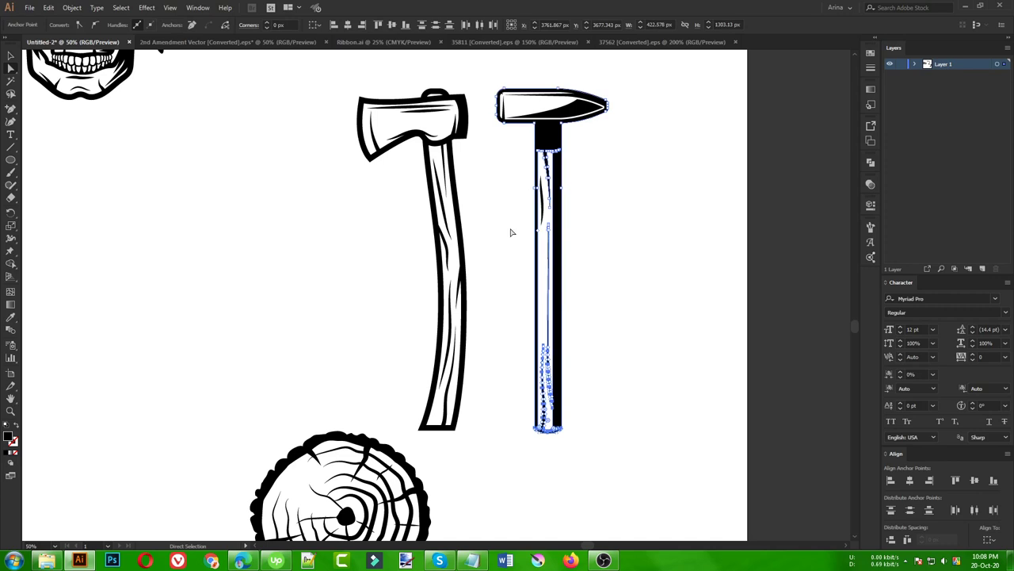
left_click(11, 57)
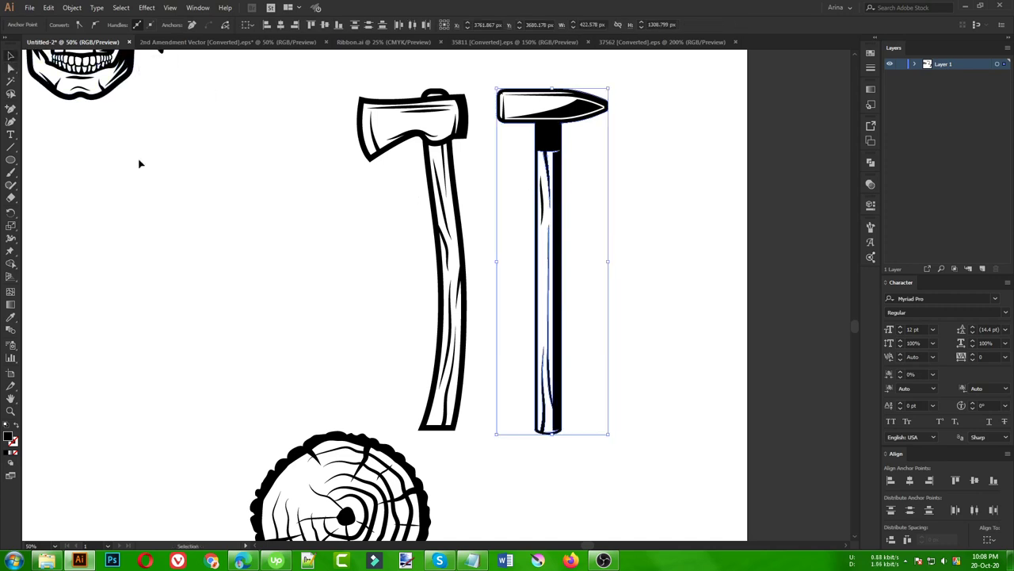
Step: Move the wood slice up and left so it sits beside the lower end of the axe handle
left_click(380, 256)
scroll(609, 287, "down", 1)
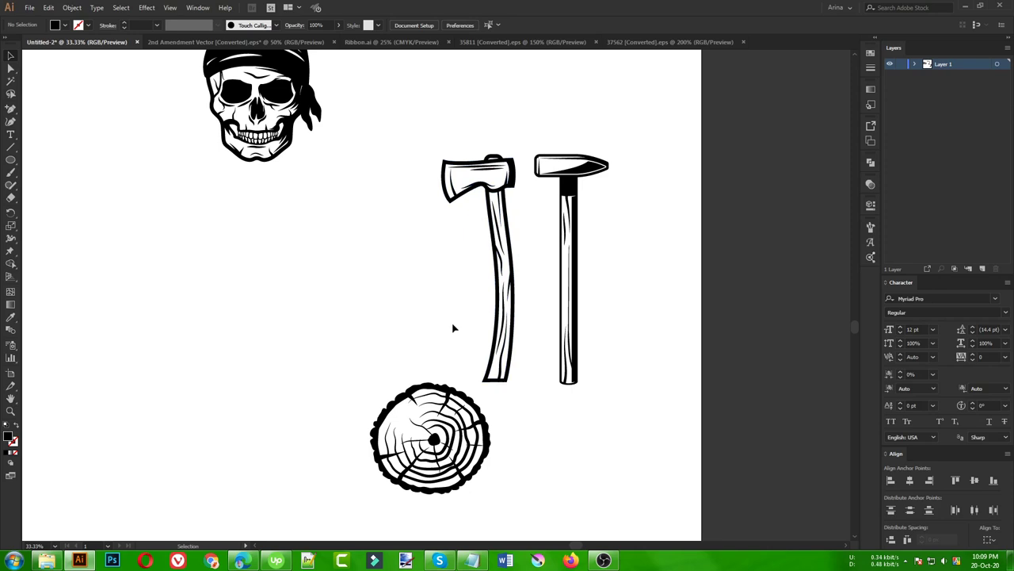
left_click_drag(447, 413, 378, 313)
left_click_drag(269, 258, 458, 441)
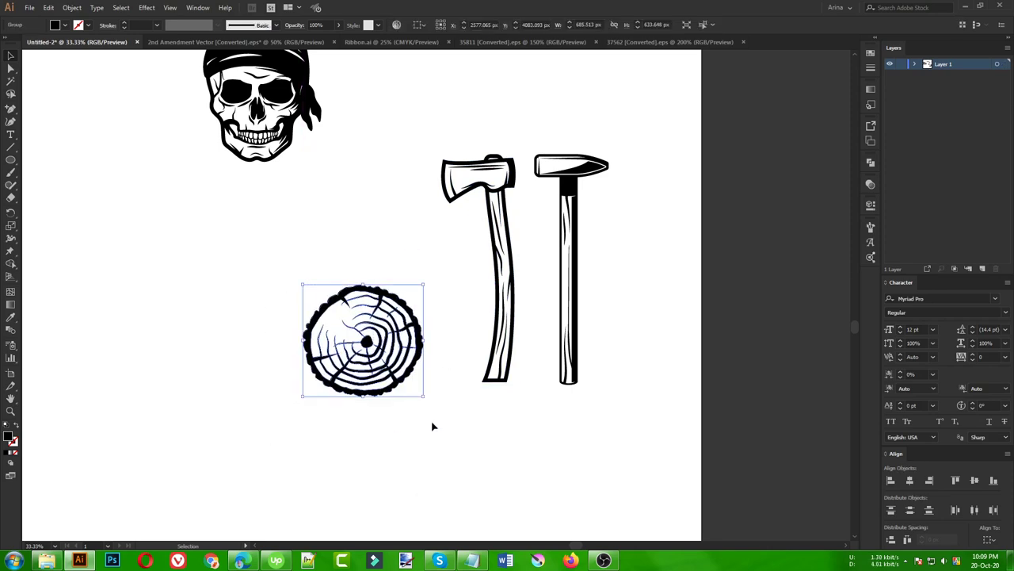
left_click(394, 426)
scroll(521, 402, "down", 1)
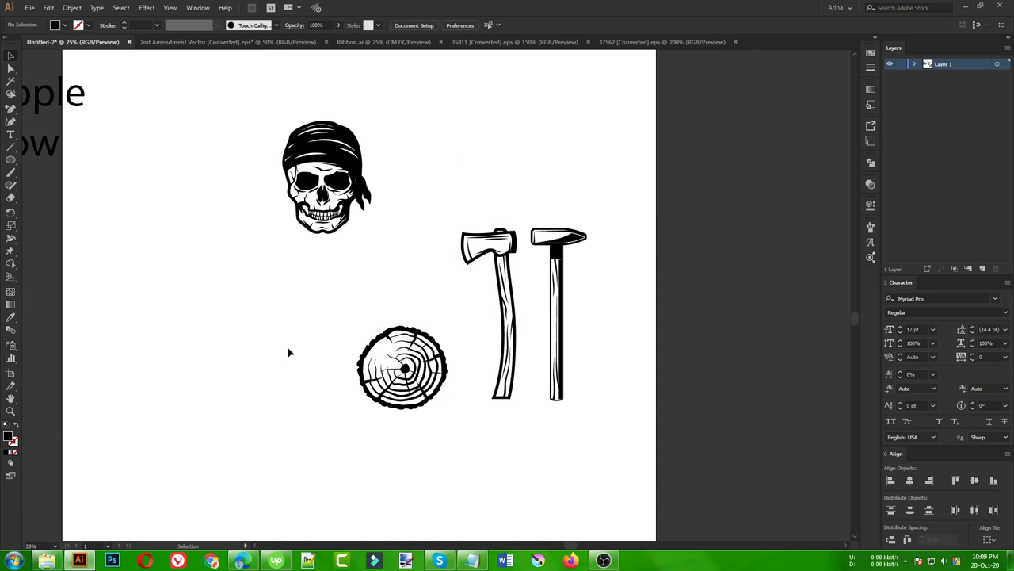
Step: Rotate the axe and hammer diagonally in opposite directions and move them beside the skull so their handles cross
scroll(288, 352, "up", 2)
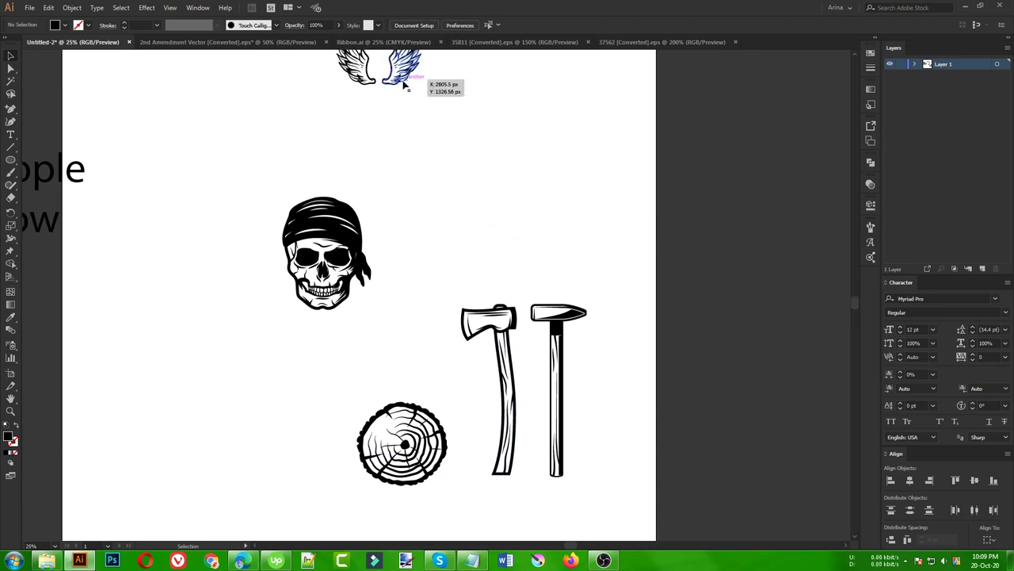
left_click_drag(510, 346, 528, 256)
left_click(583, 341)
left_click(573, 363)
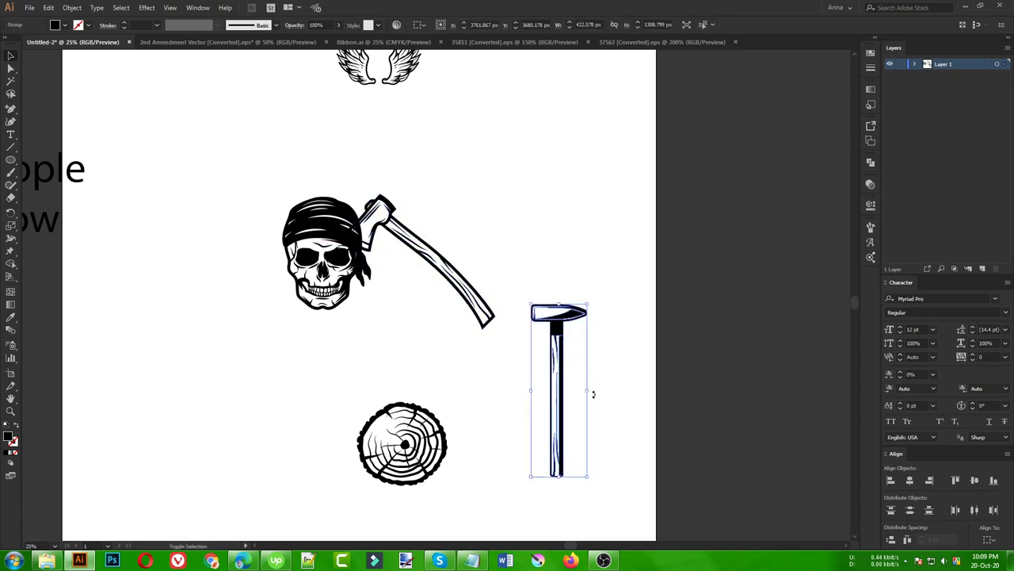
left_click_drag(593, 391, 456, 260)
left_click_drag(525, 311, 458, 256)
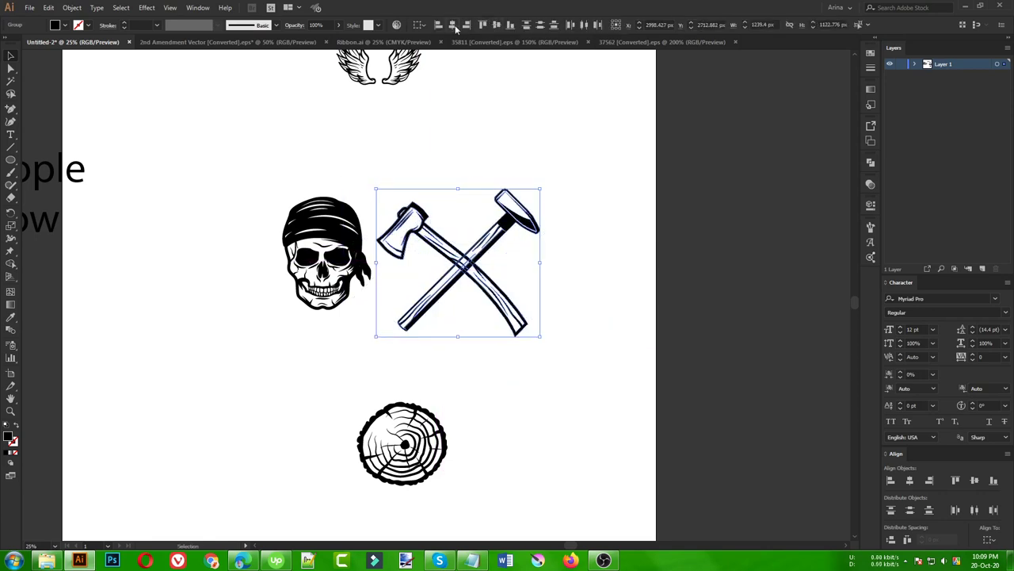
Step: Centre the axe and hammer on each other horizontally and vertically
left_click(454, 26)
left_click(496, 26)
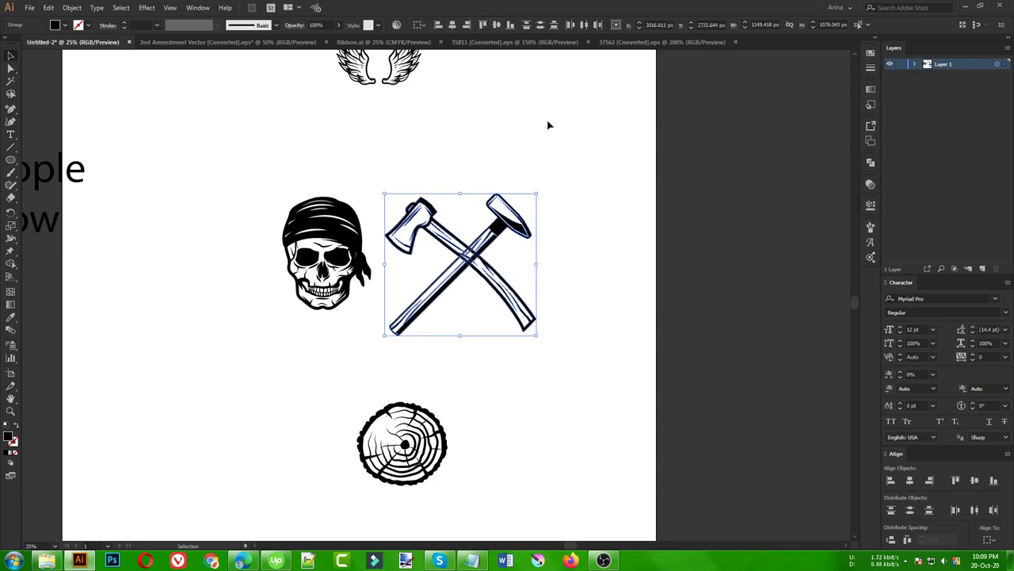
left_click(543, 125)
Step: Shift the hammer to the right and align its bottom edge with the axe's
left_click_drag(488, 236, 532, 228)
left_click(528, 267)
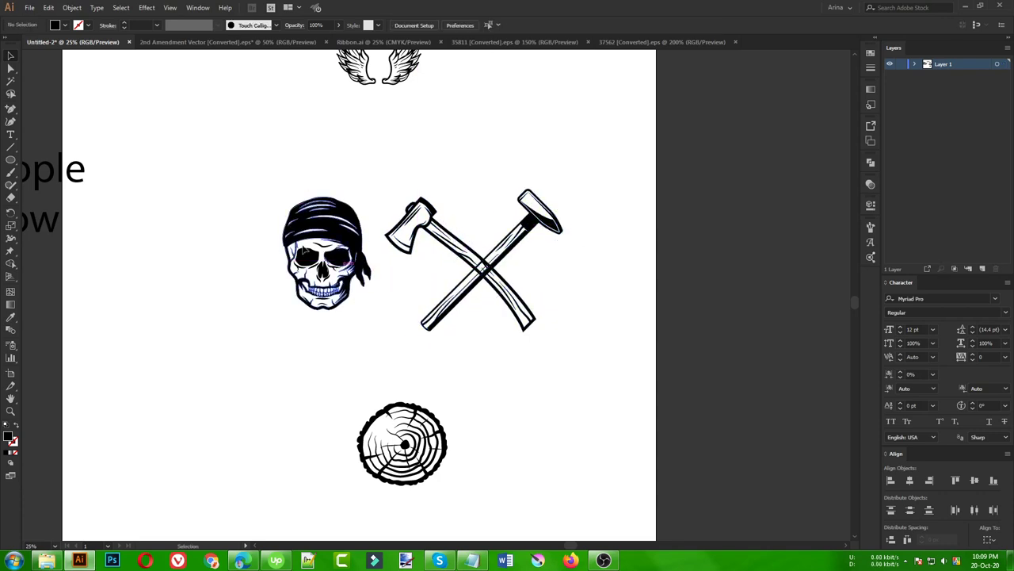
left_click_drag(568, 346, 420, 282)
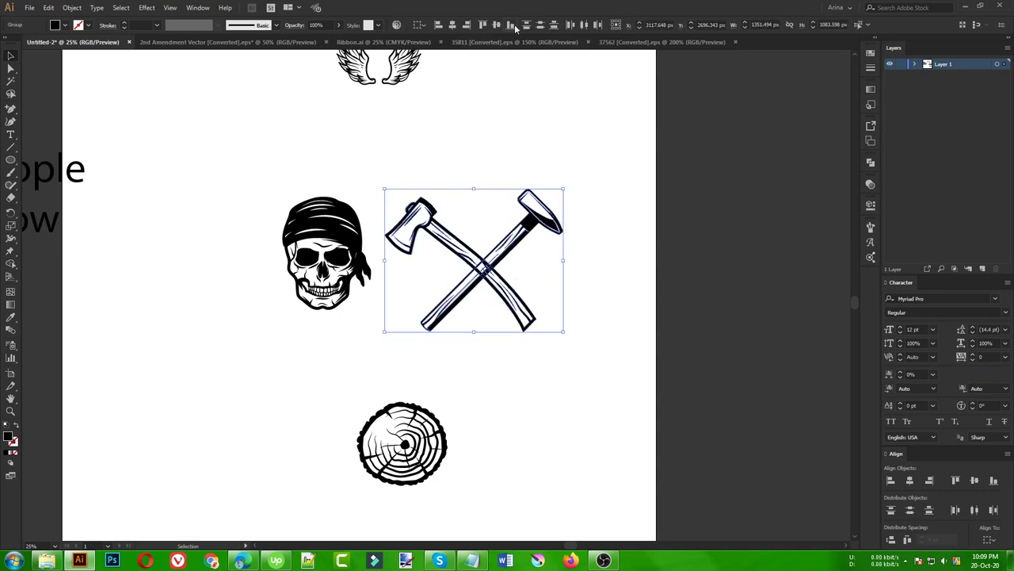
left_click(514, 23)
left_click(538, 299)
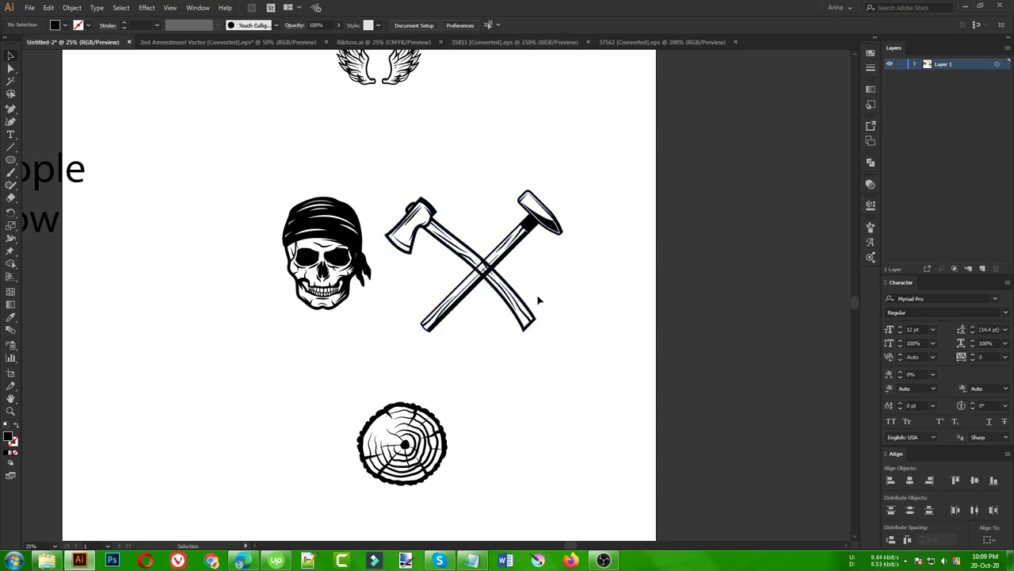
Step: Shift the axe to the left and align its top edge with the hammer's
left_click_drag(529, 306, 512, 306)
left_click(525, 242)
left_click_drag(391, 161, 595, 374)
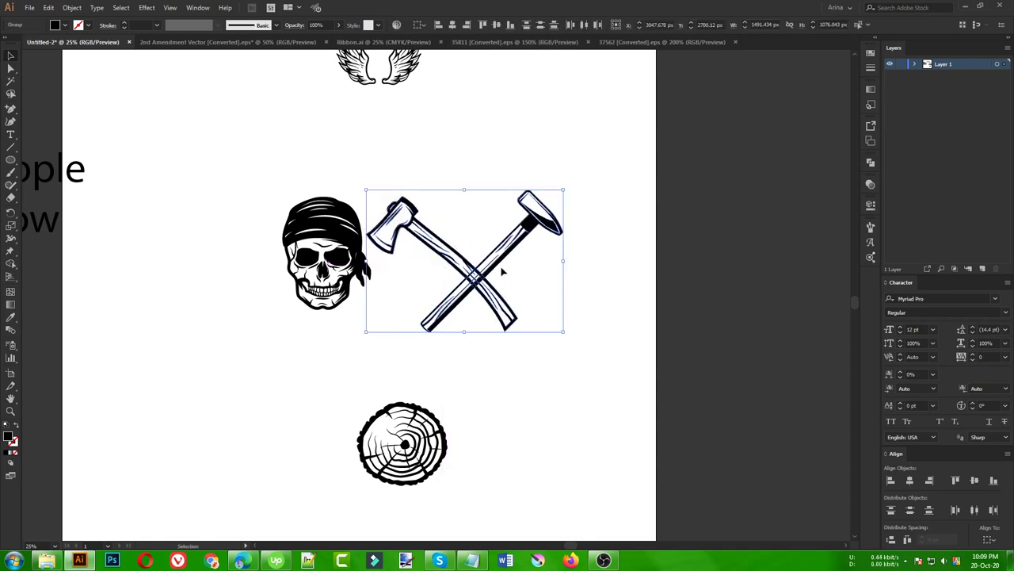
left_click(485, 26)
left_click(486, 164)
Step: Move the axe slightly down and right so both handle ends sit at nearly the same height
left_click_drag(511, 316, 513, 331)
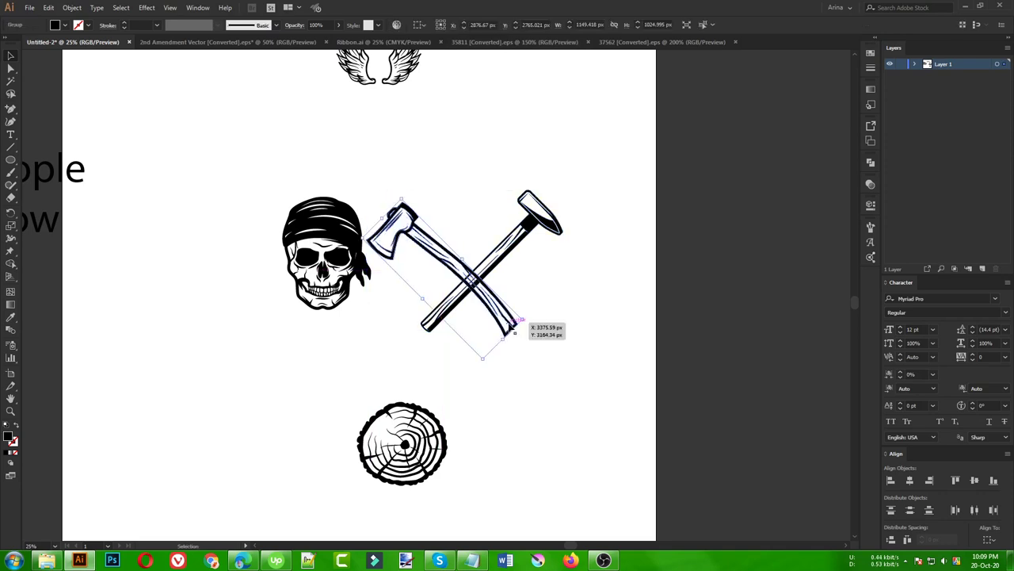
scroll(485, 215, "up", 1)
left_click_drag(448, 282, 478, 286)
left_click(491, 210)
left_click(505, 230)
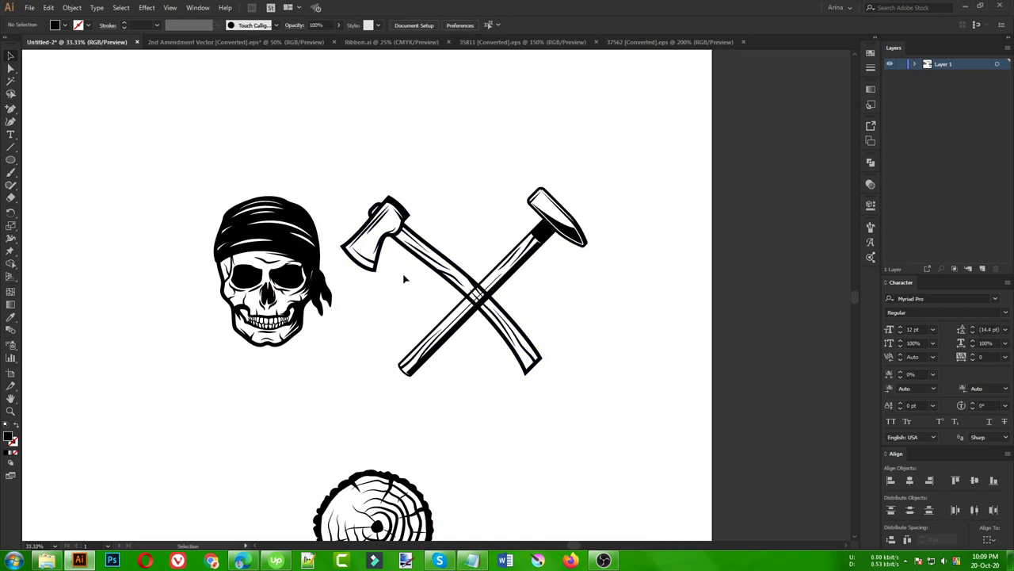
Step: Group the crossed axe and hammer, and place the bandana skull over the point where the handles cross
left_click_drag(441, 210, 566, 373)
key("ctrl+g")
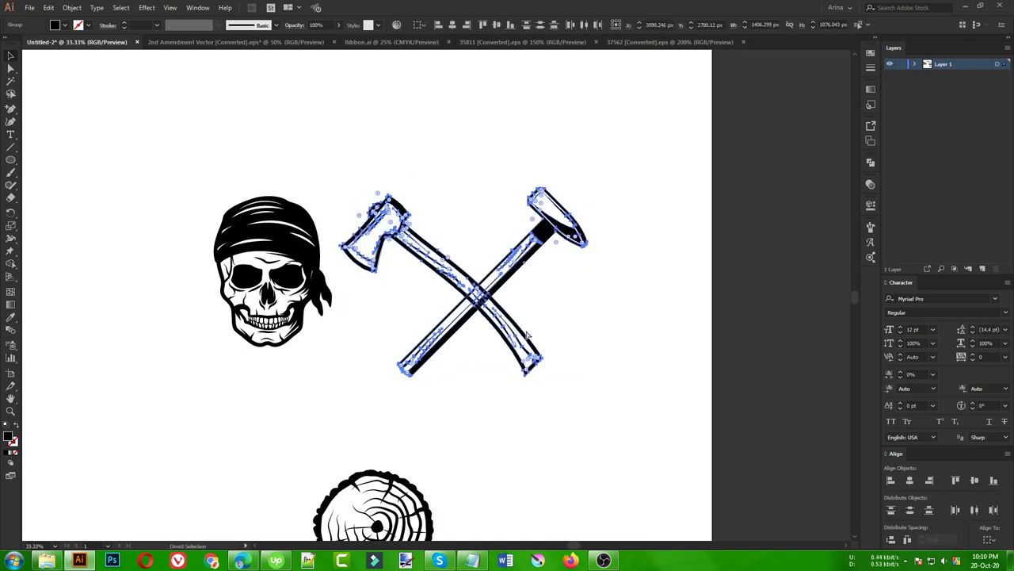
left_click(529, 332)
left_click_drag(322, 298, 523, 320)
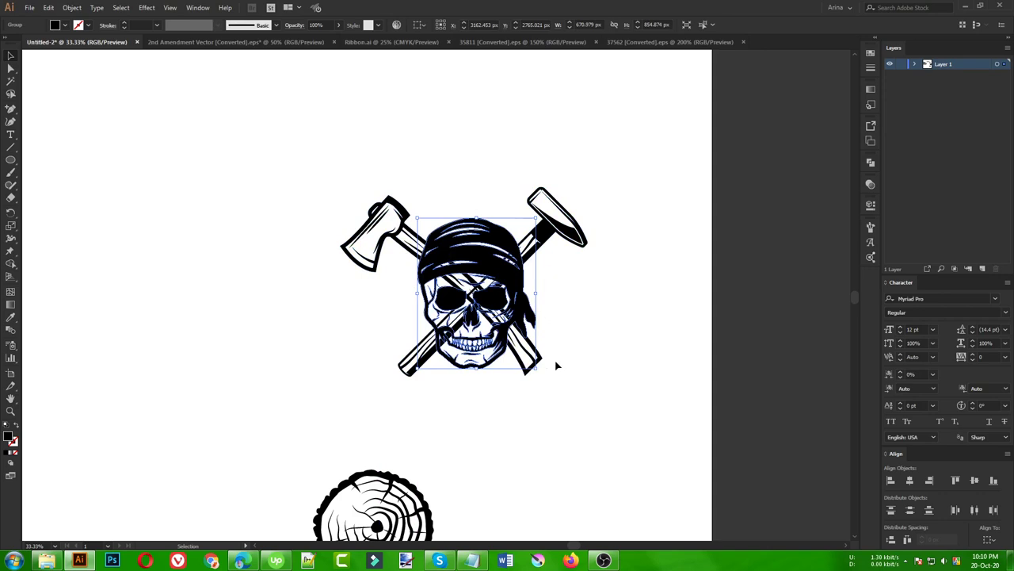
left_click(578, 392)
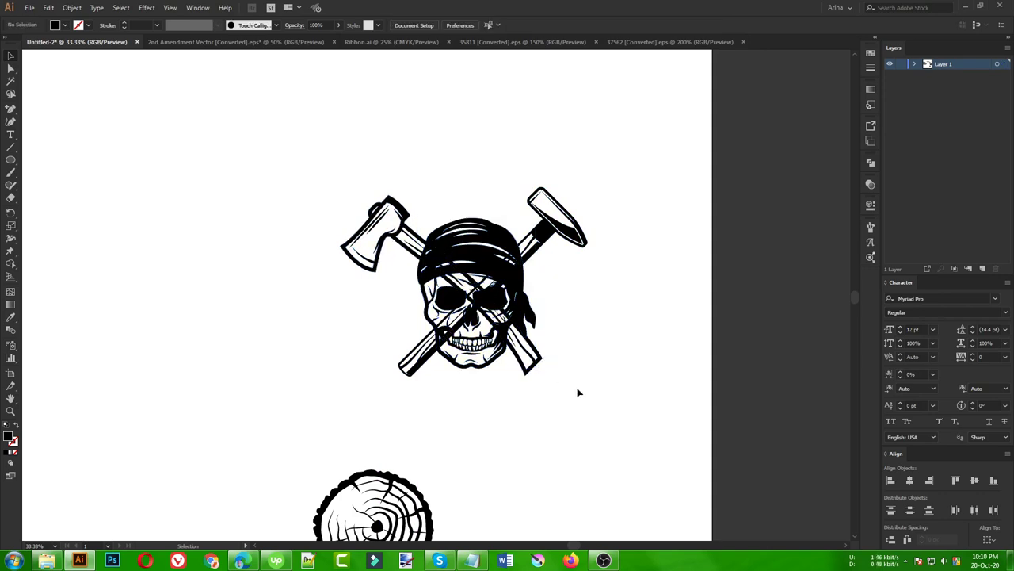
Step: Centre the skull and the crossed tools on each other horizontally and vertically
scroll(594, 301, "up", 1)
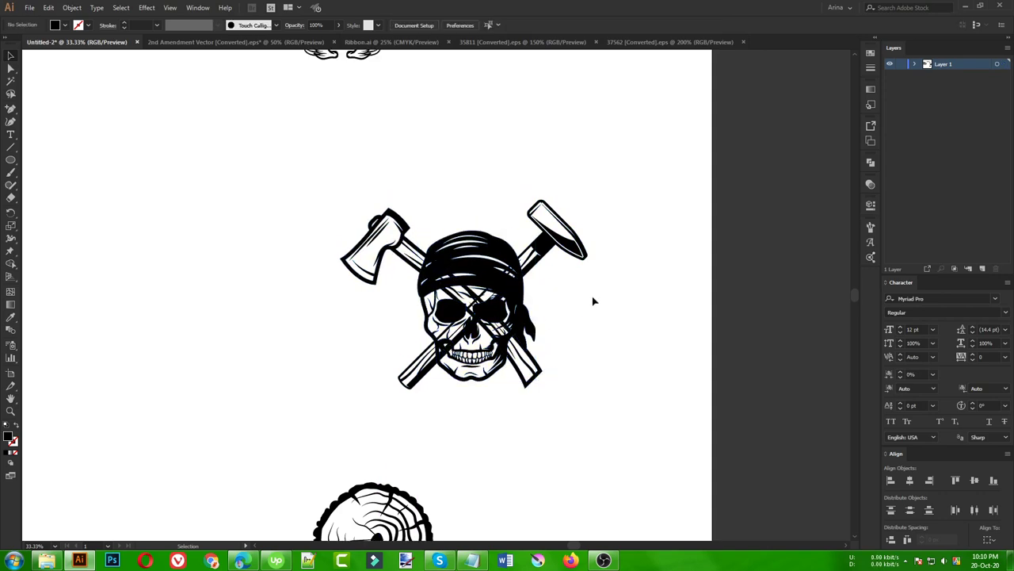
scroll(384, 338, "down", 1)
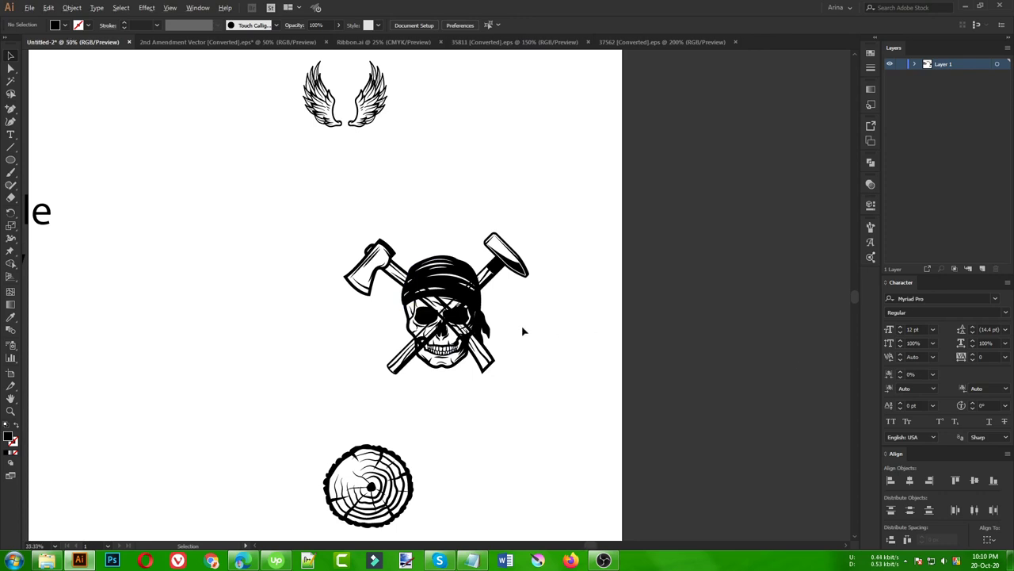
scroll(515, 324, "up", 2)
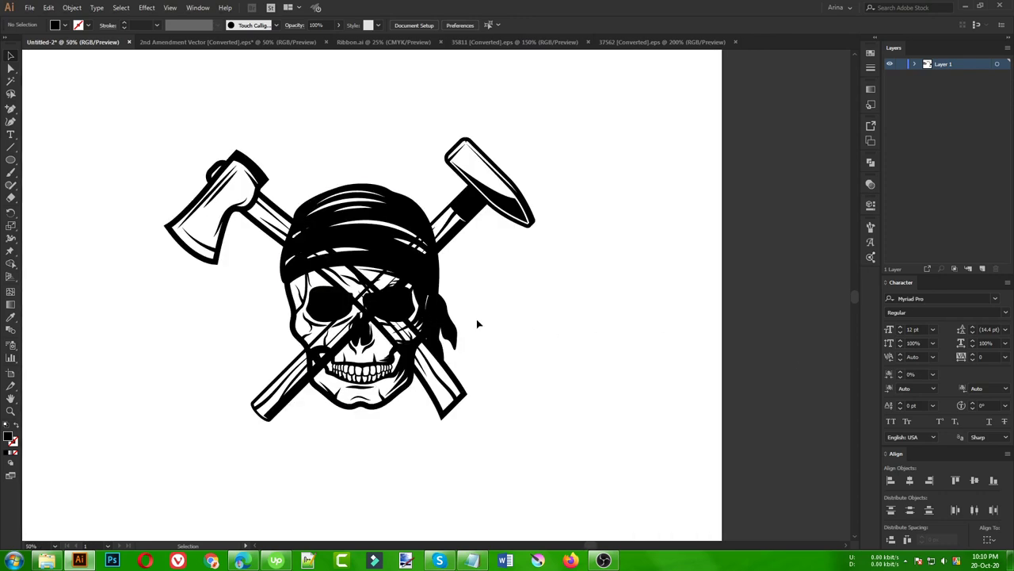
left_click(264, 230)
left_click(484, 25)
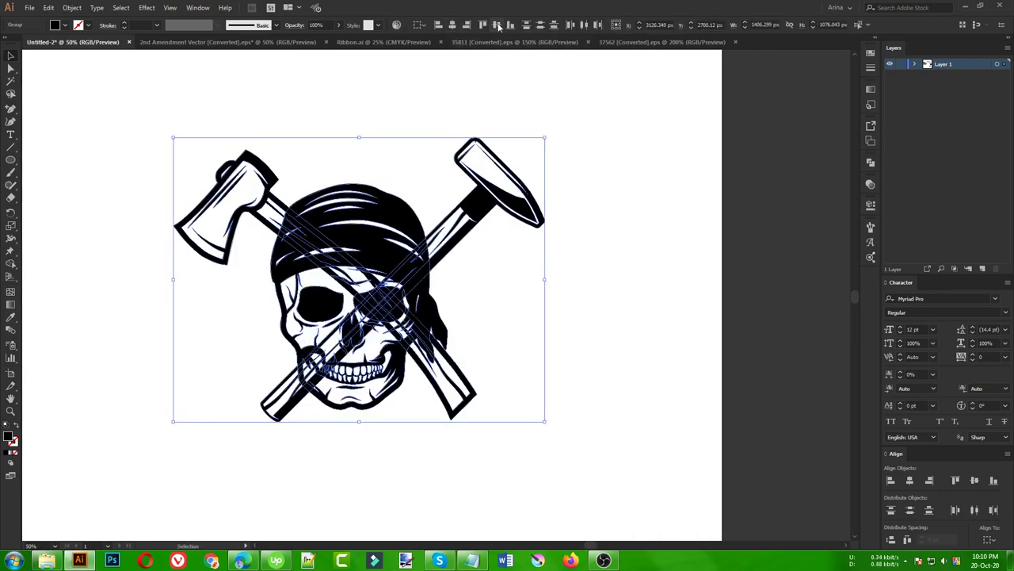
left_click(346, 153)
Step: Nudge the skull slightly right so its face sits centred over the crossed handles
left_click(405, 214)
key("Right")
key("Right")
key("Right")
key("Right")
key("Right")
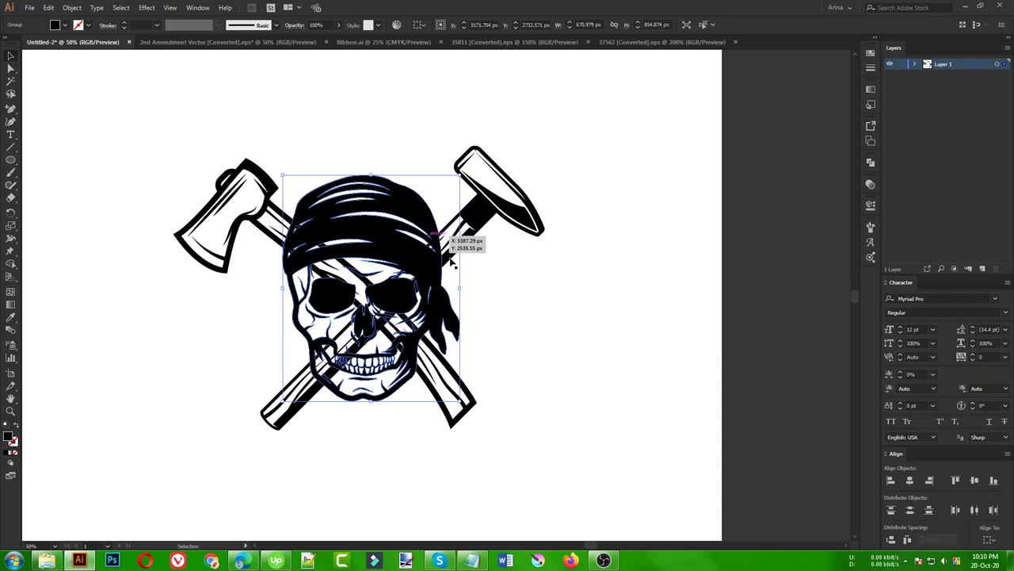
left_click(520, 337)
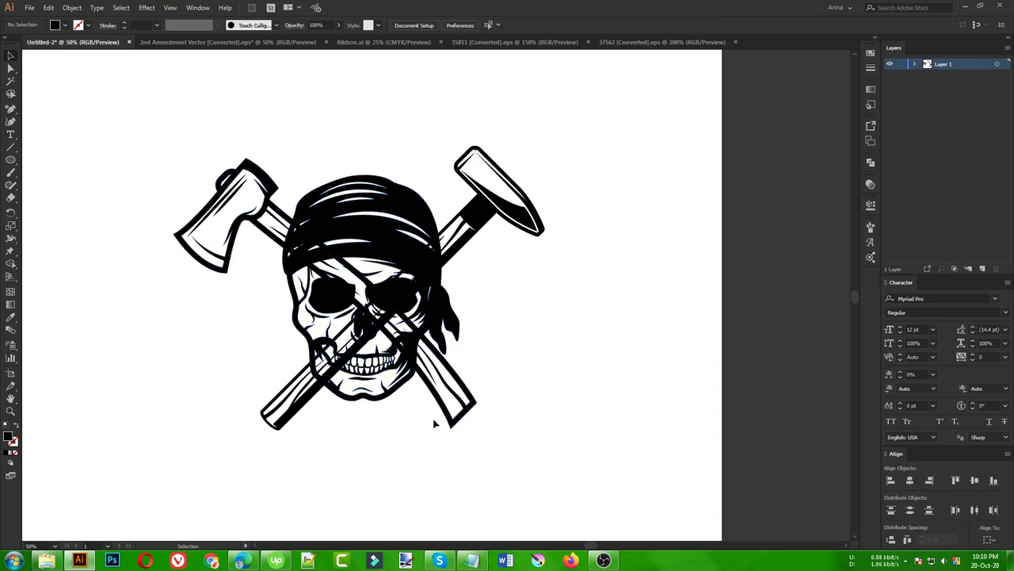
Step: Lengthen the axe's handle by shifting its lower anchor points diagonally down and to the right
key("a")
left_click_drag(515, 455, 428, 383)
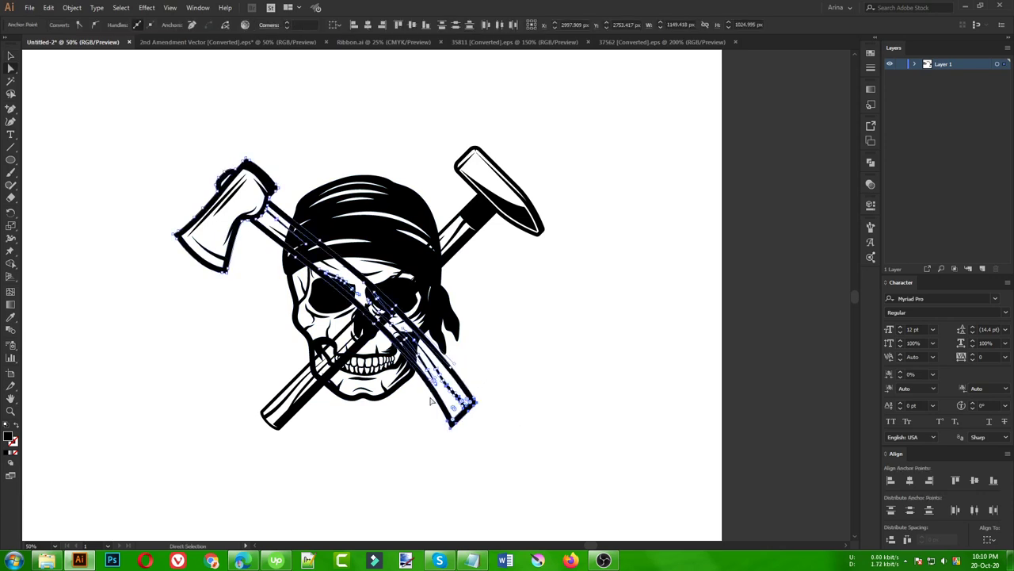
key("Down")
key("Down")
key("Down")
key("Down")
key("Right")
key("Right")
key("Right")
key("Right")
key("Right")
key("Right")
key("Right")
key("Right")
key("Right")
key("Down")
key("Down")
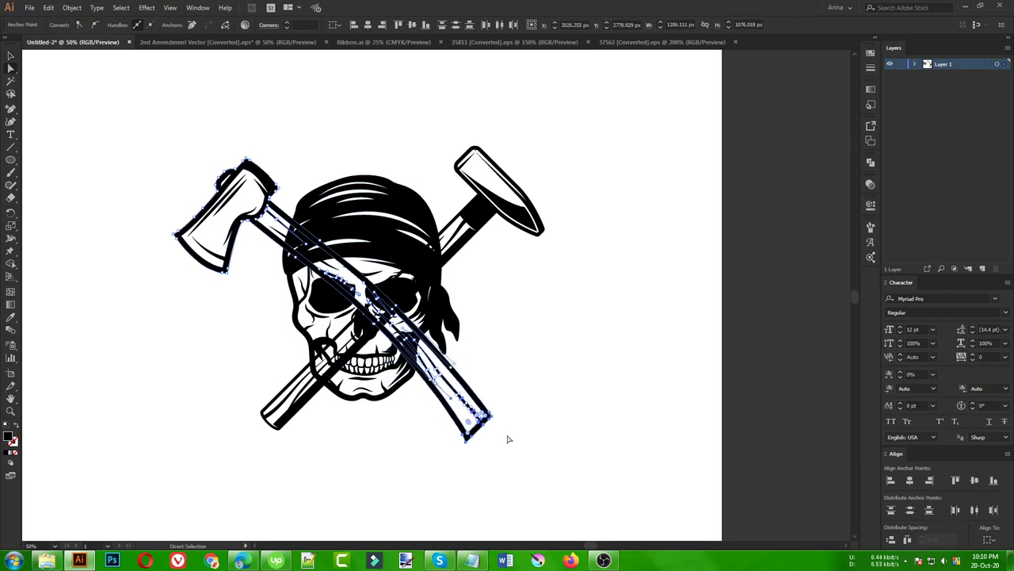
left_click(508, 438)
key("v")
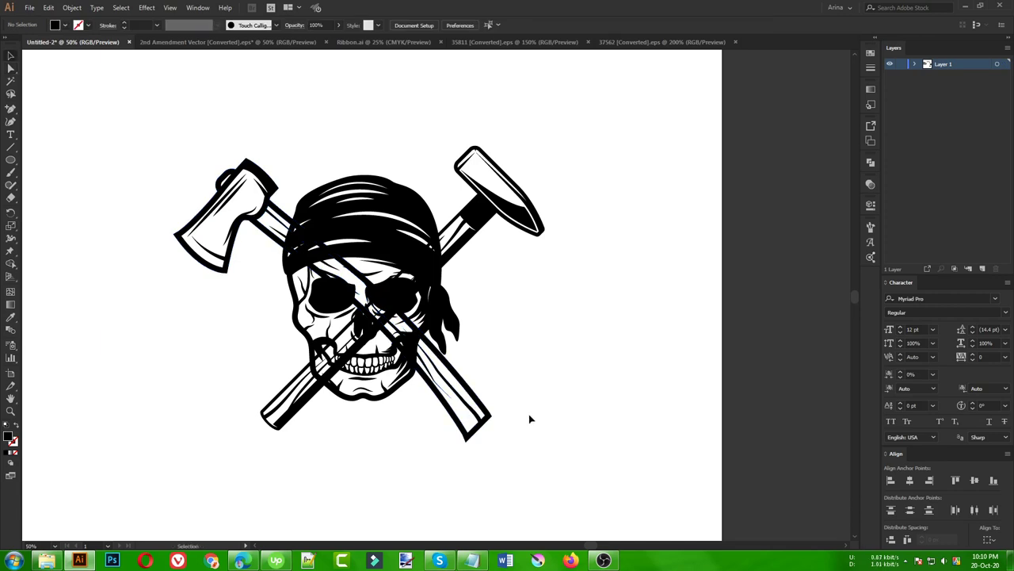
Step: Shift the axe handle's end anchor points slightly back up and left to shorten the handle a little
key("a")
left_click_drag(518, 465, 445, 388)
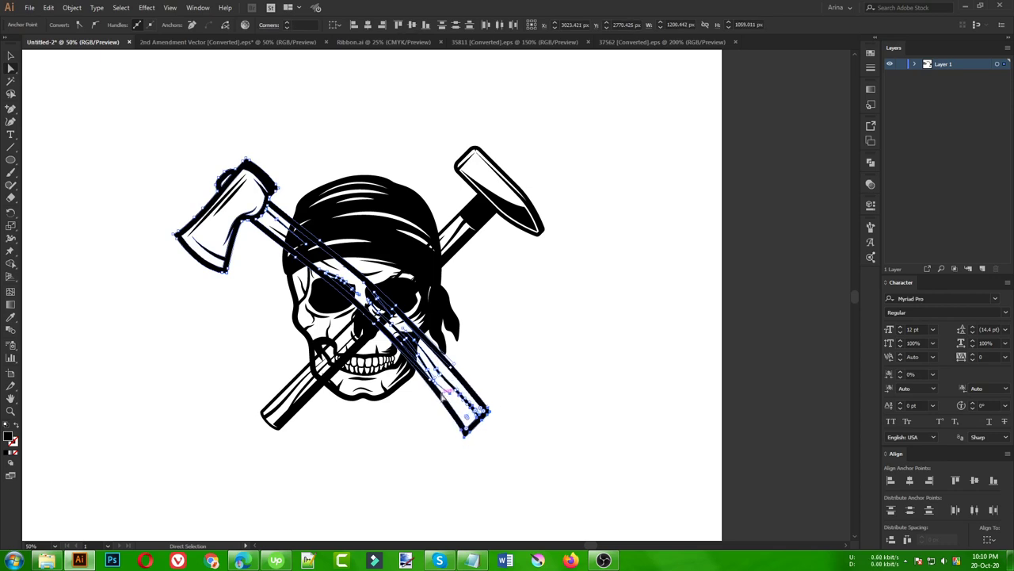
left_click(519, 373)
key("v")
Step: Create a 10 px offset path around the skull with miter joins and a miter limit of 4
left_click(438, 311)
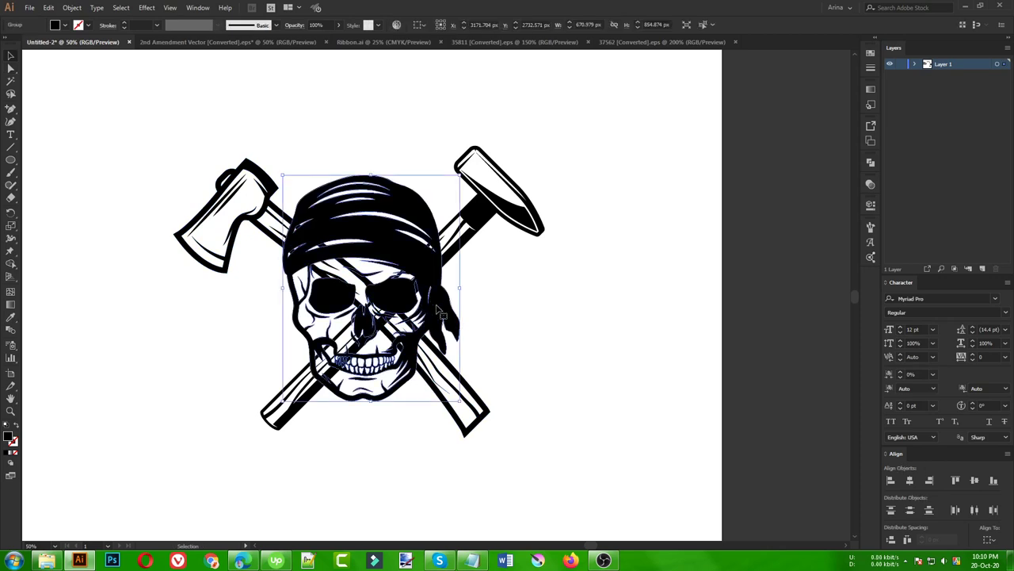
left_click(72, 7)
mouse_move(114, 250)
left_click(247, 294)
left_click(66, 150)
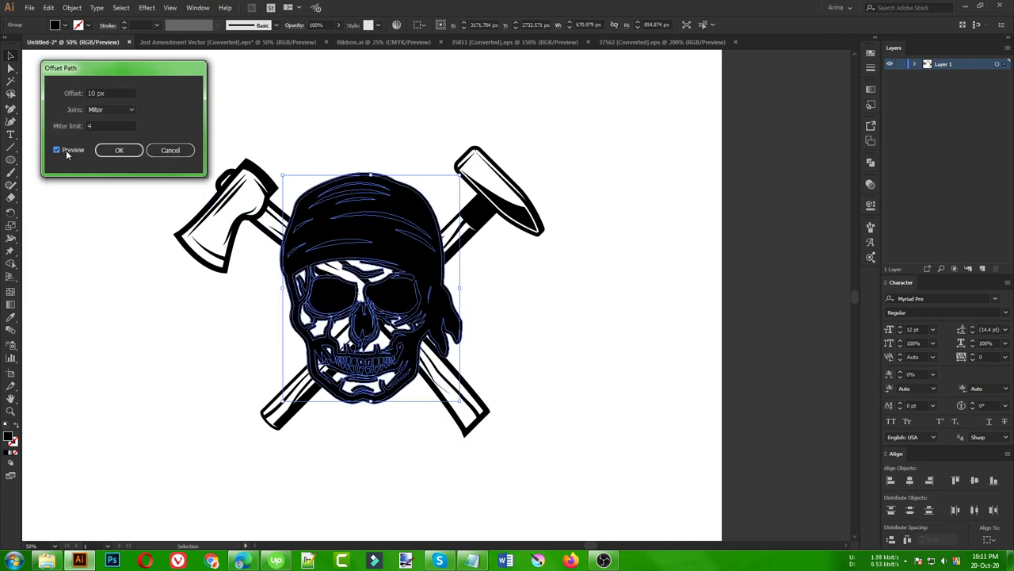
left_click(119, 150)
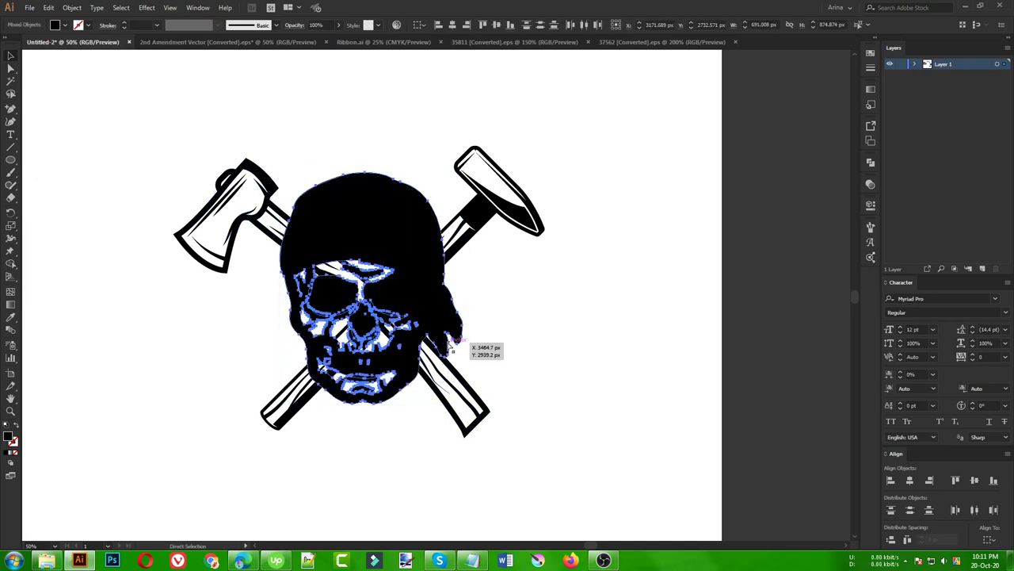
Step: Cut the skull's offset shape and paste it in place into an unclipped opacity mask on the axe-and-hammer group
key("ctrl+z")
left_click(468, 227)
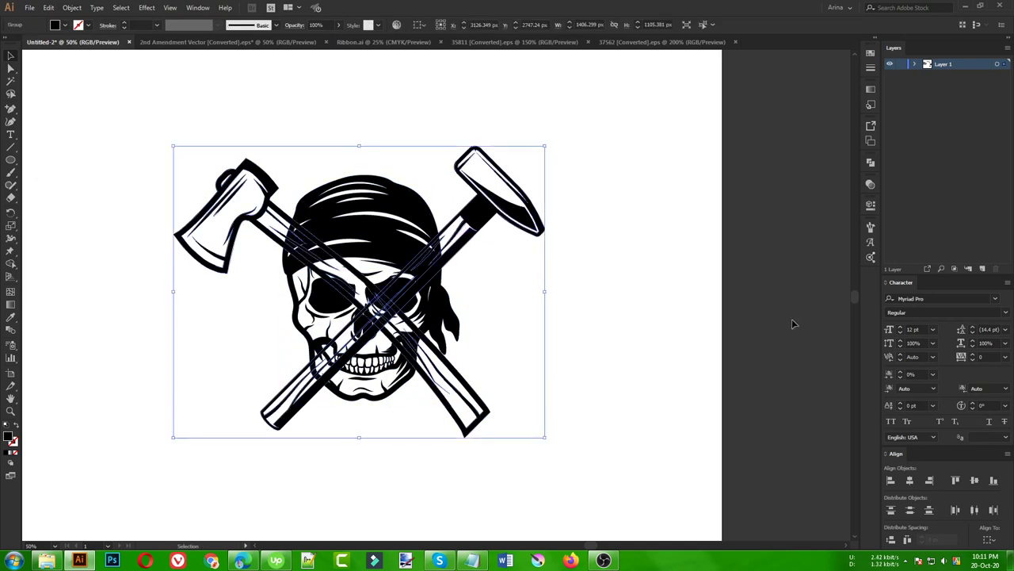
left_click(870, 185)
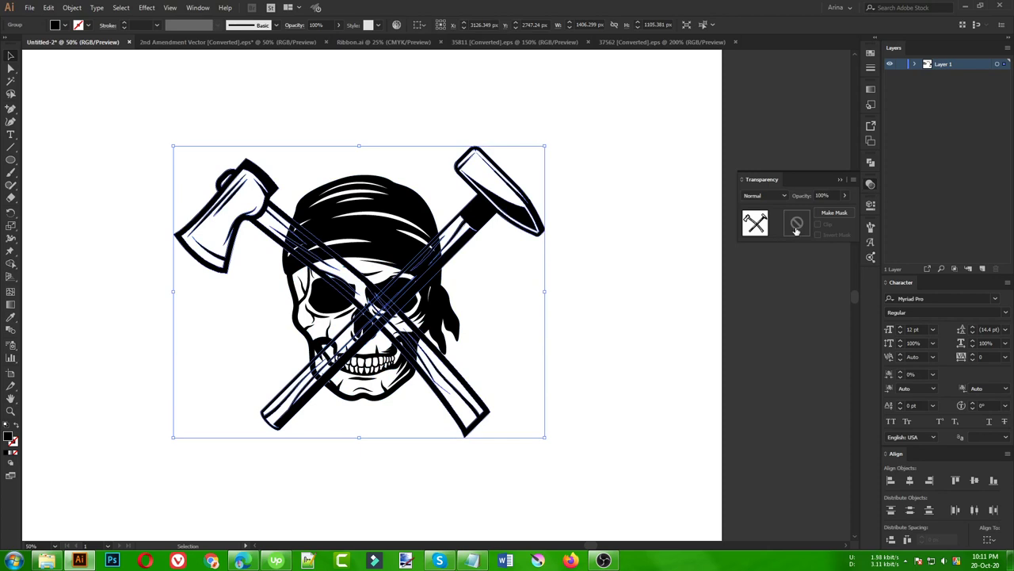
left_click(796, 226)
left_click(818, 227)
key("ctrl+f")
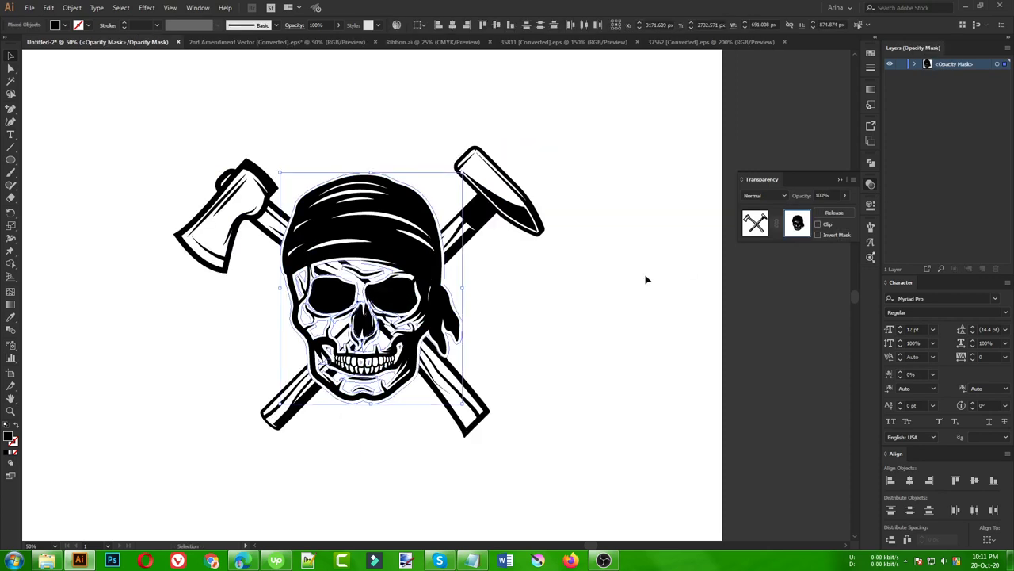
Step: Unite the pasted mask shapes into one solid silhouette and return to editing the artwork
left_click(872, 164)
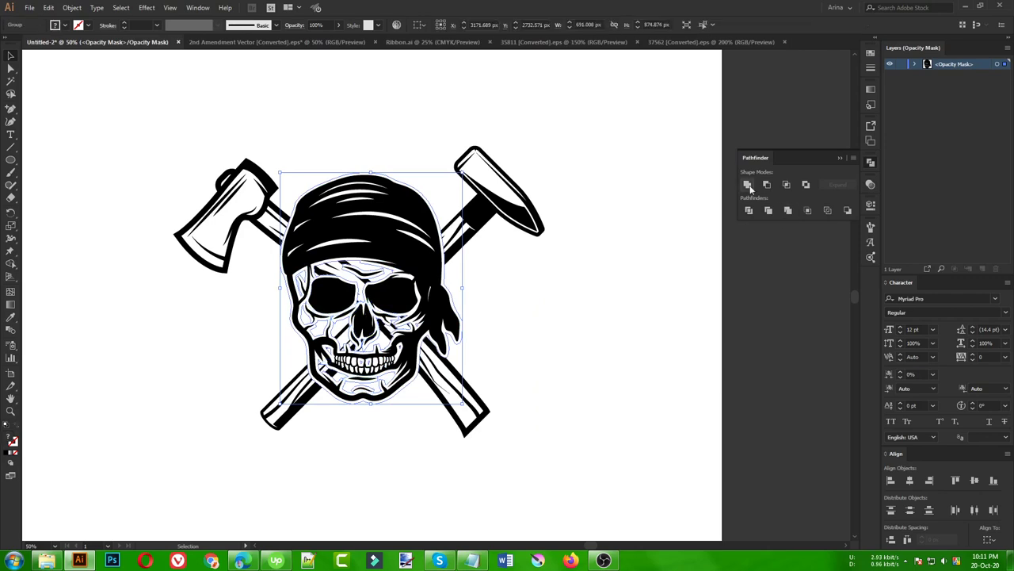
left_click(749, 185)
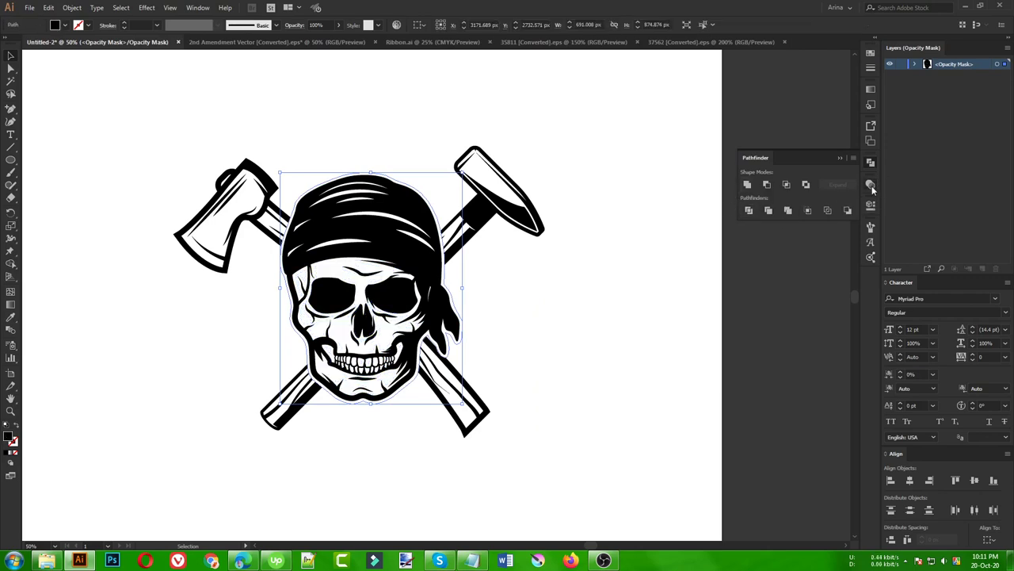
left_click(871, 185)
left_click(752, 228)
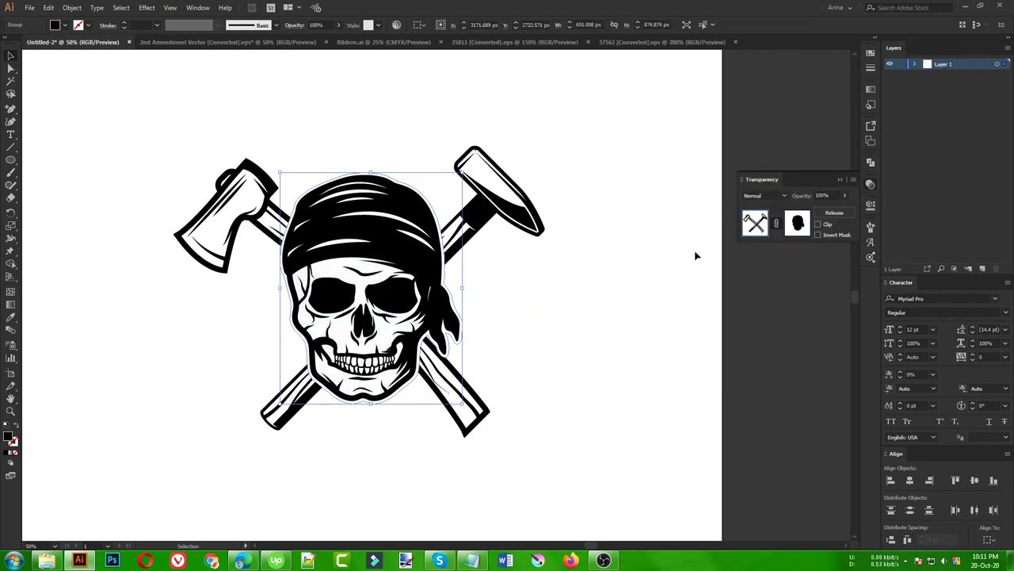
Step: Select the skull together with the axe and hammer and move them to the open area left of the wings and wood slice
left_click(503, 346)
scroll(502, 346, "down", 1)
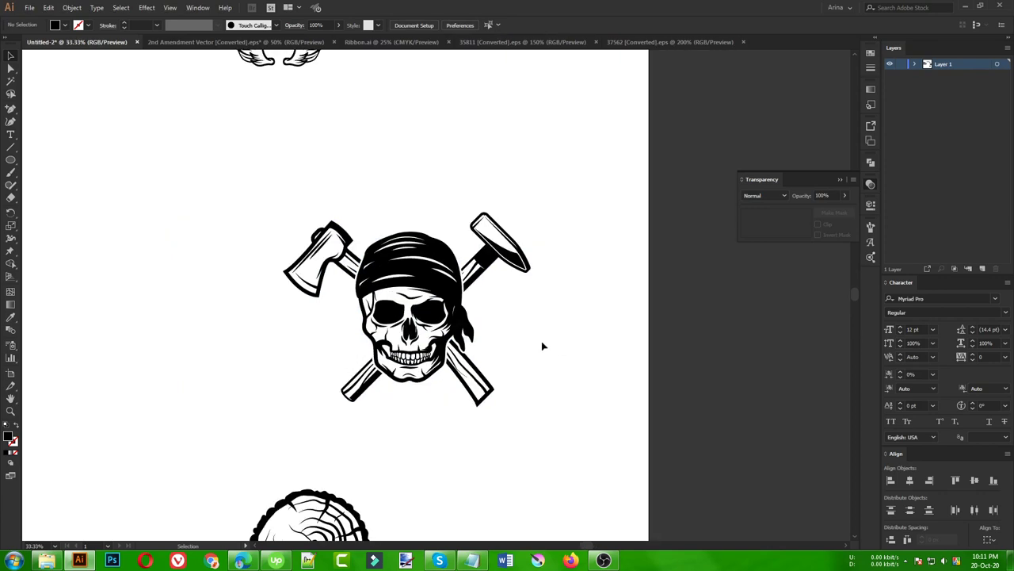
left_click_drag(544, 435, 260, 195)
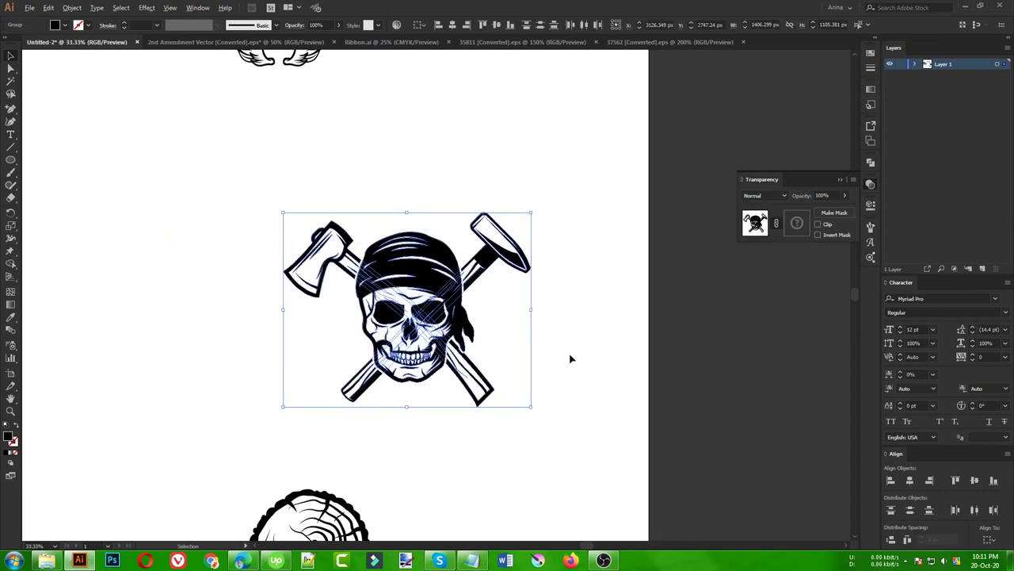
scroll(571, 356, "down", 1)
left_click_drag(472, 330, 281, 315)
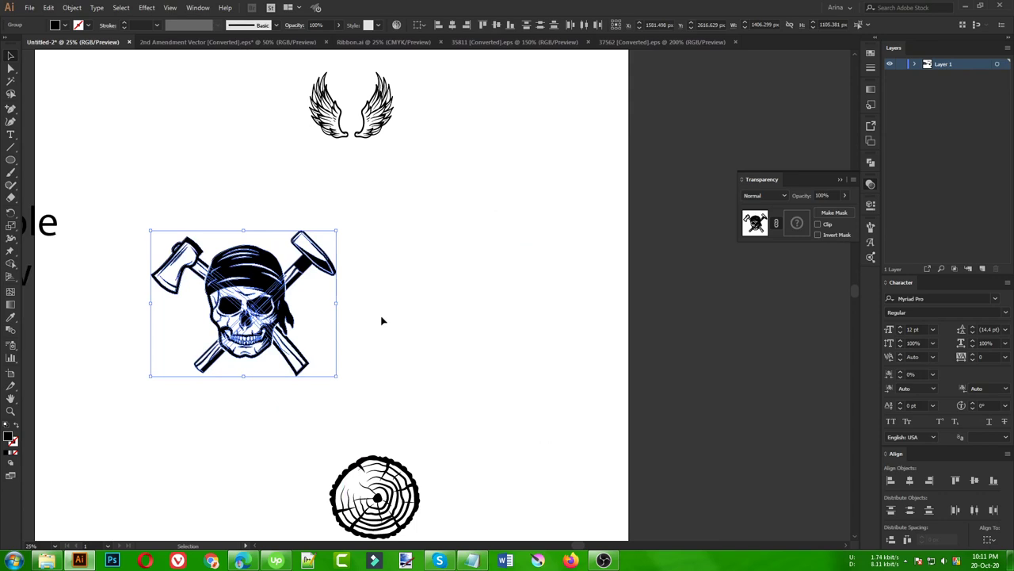
Step: Move the pair of wings down beside the skull, ungroup them and delete the left wing
left_click(414, 323)
left_click_drag(359, 135, 543, 382)
right_click(495, 315)
left_click(545, 404)
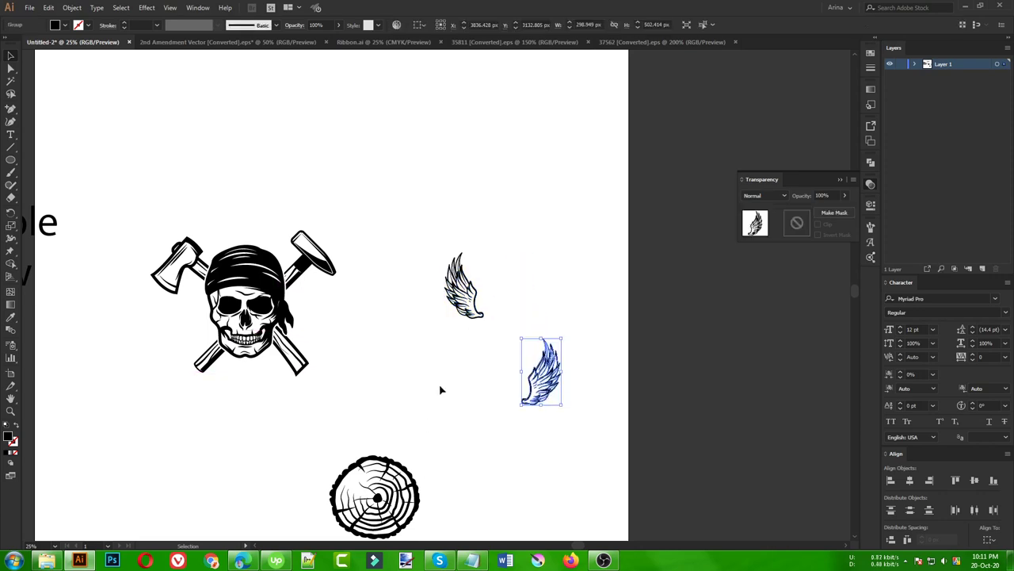
left_click(441, 389)
left_click_drag(484, 341, 400, 194)
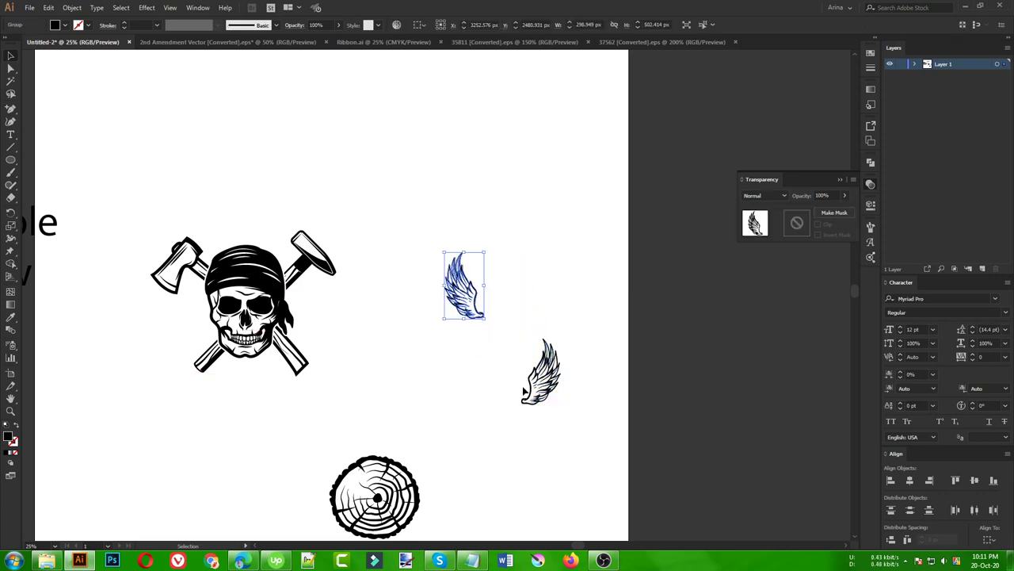
Step: Enlarge the remaining wing to about 755 x 1269 px and place it against the right side of the skull over the hammer
left_click_drag(525, 388, 382, 303)
left_click_drag(334, 335, 315, 301)
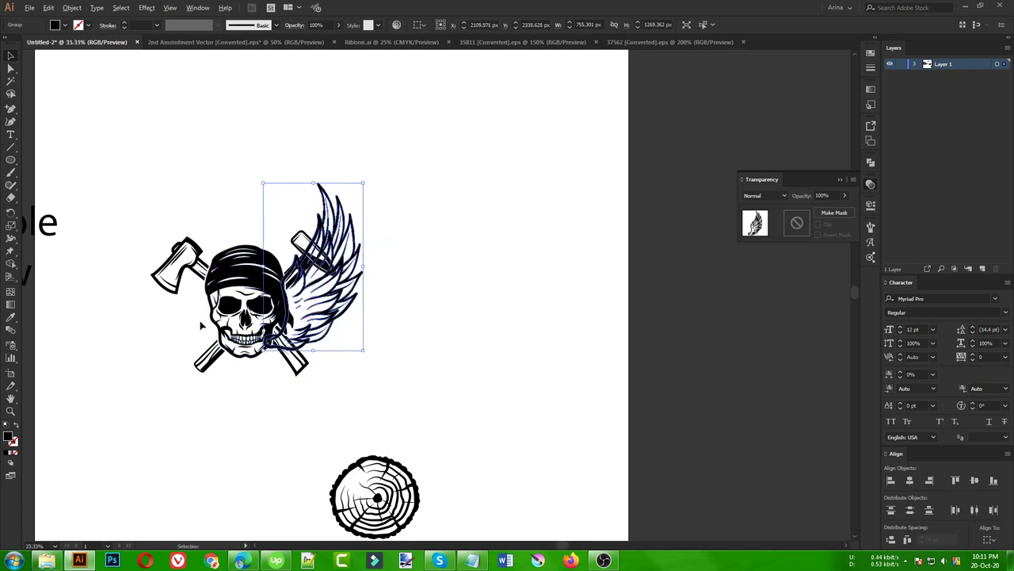
scroll(236, 334, "up", 2)
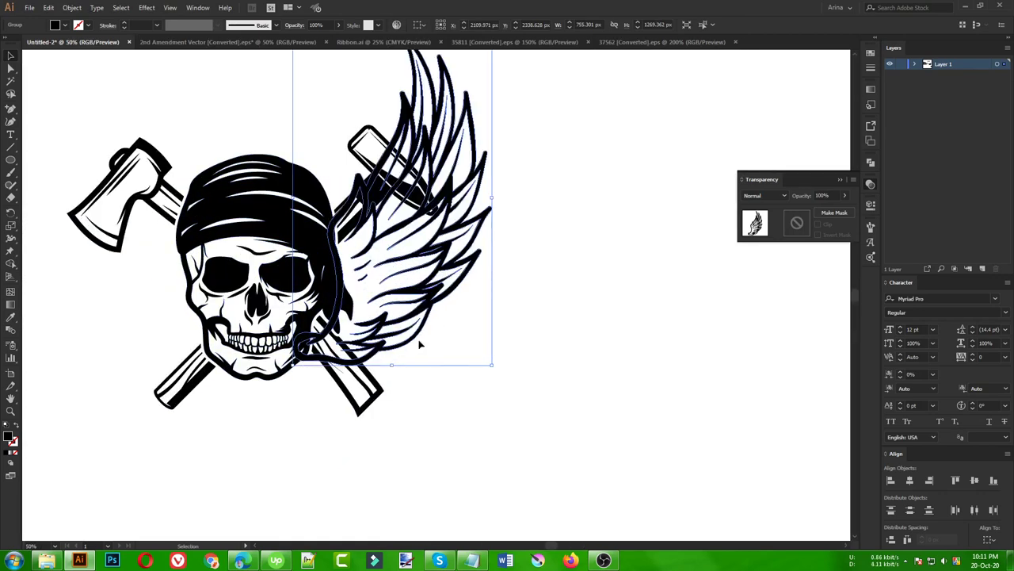
left_click_drag(414, 346, 394, 349)
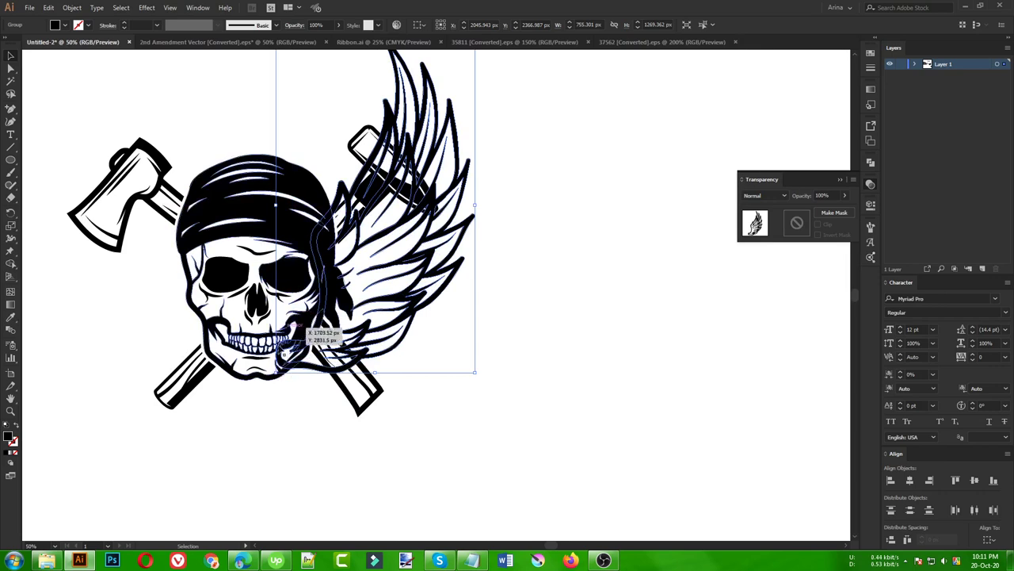
left_click(648, 401)
scroll(647, 401, "down", 1)
scroll(290, 301, "up", 1)
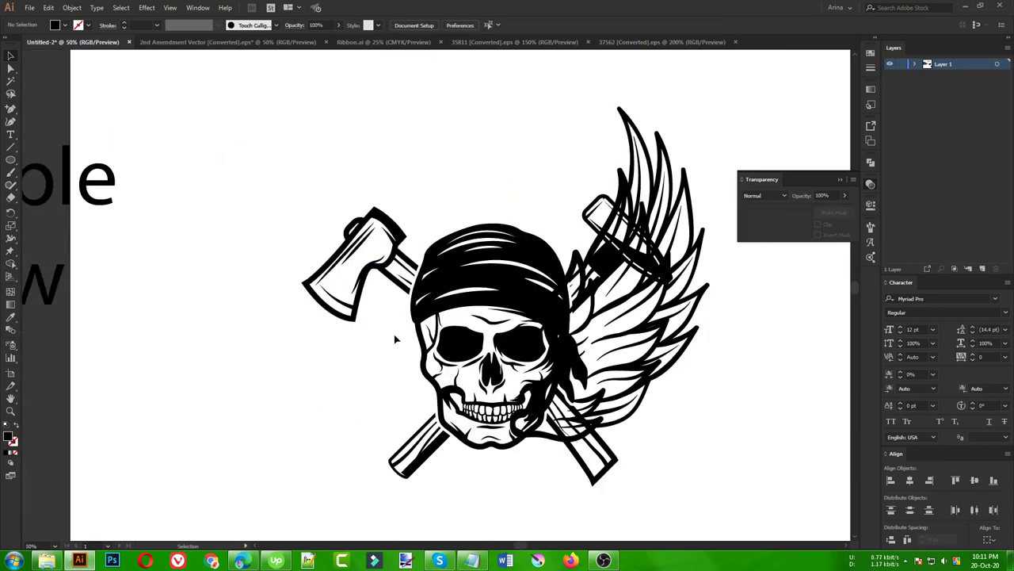
Step: Duplicate the wing to the skull's left side, reflect the copy across the vertical axis and nudge it slightly right
left_click_drag(626, 366, 397, 366)
right_click(396, 367)
mouse_move(452, 471)
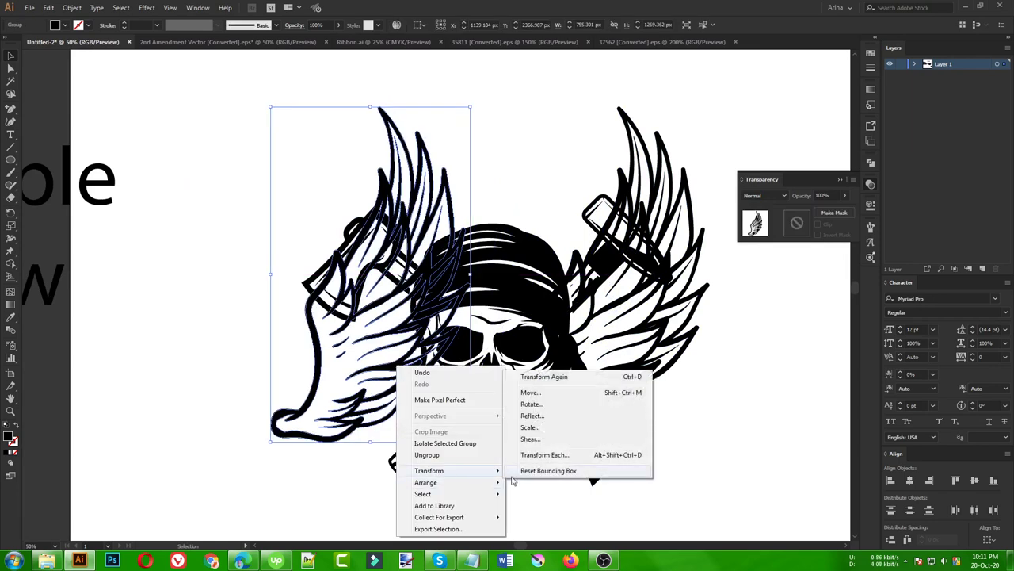
left_click(570, 416)
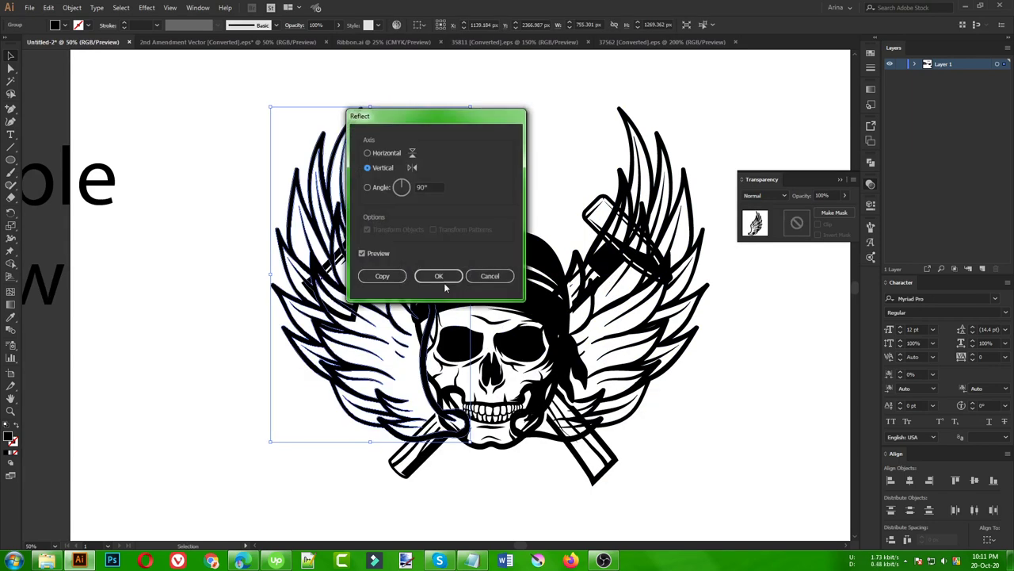
left_click(442, 278)
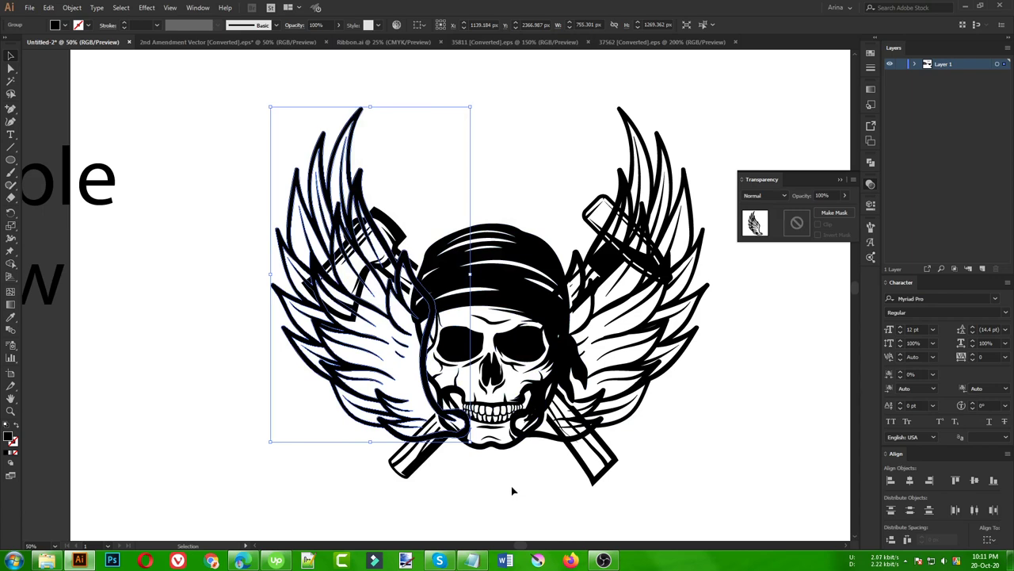
key("Right")
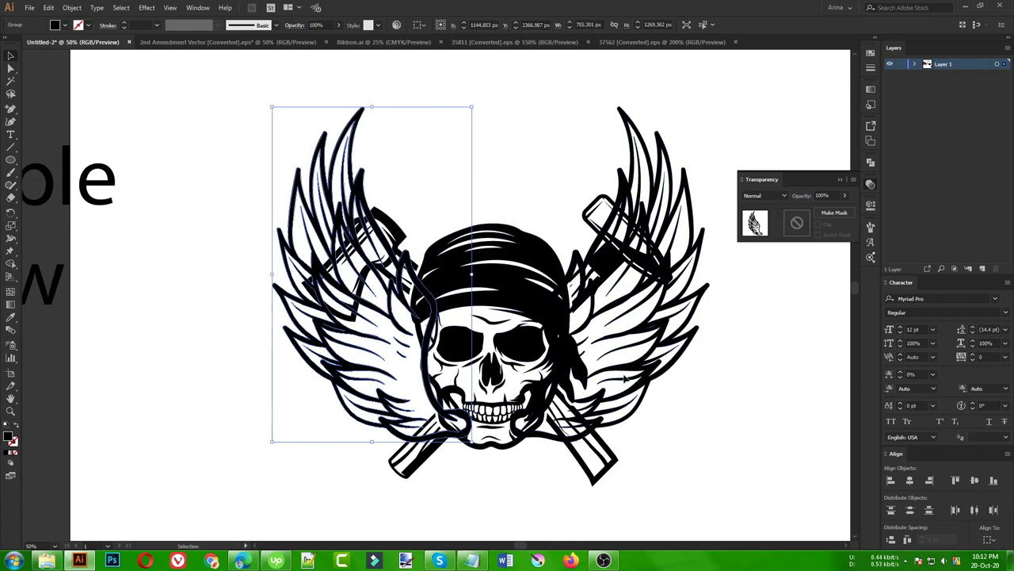
Step: Group the left and right wings into one object
left_click(650, 372, "shift")
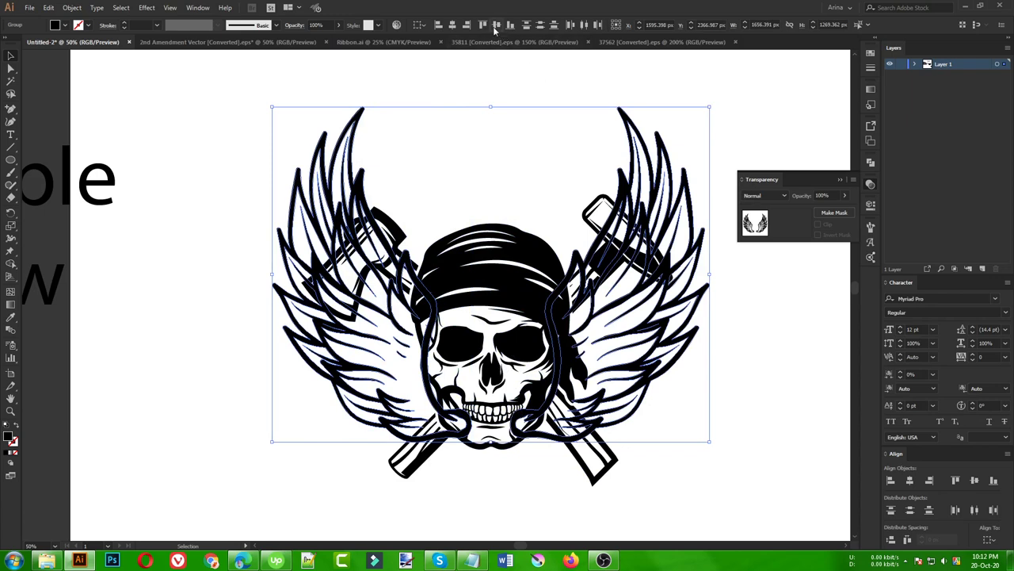
key("a")
key("v")
left_click(511, 204)
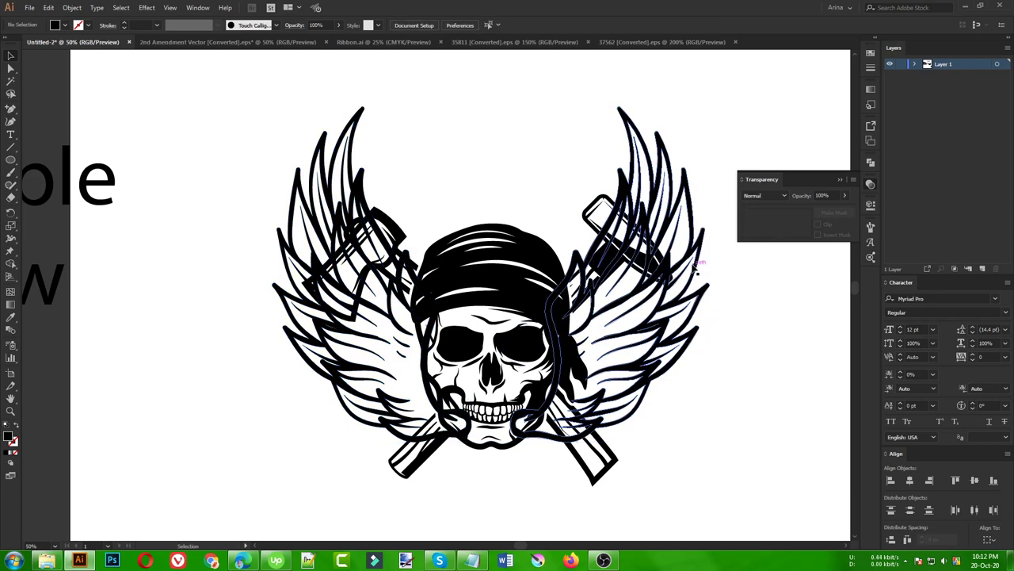
left_click(697, 271)
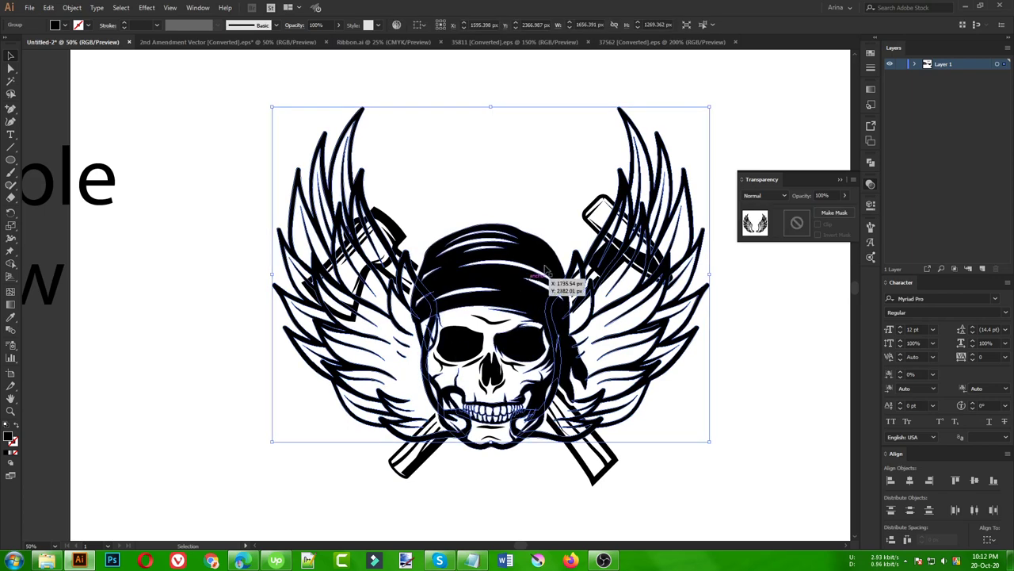
Step: Copy the skull silhouette from the opacity mask of the axe-and-hammer group
left_click(590, 222)
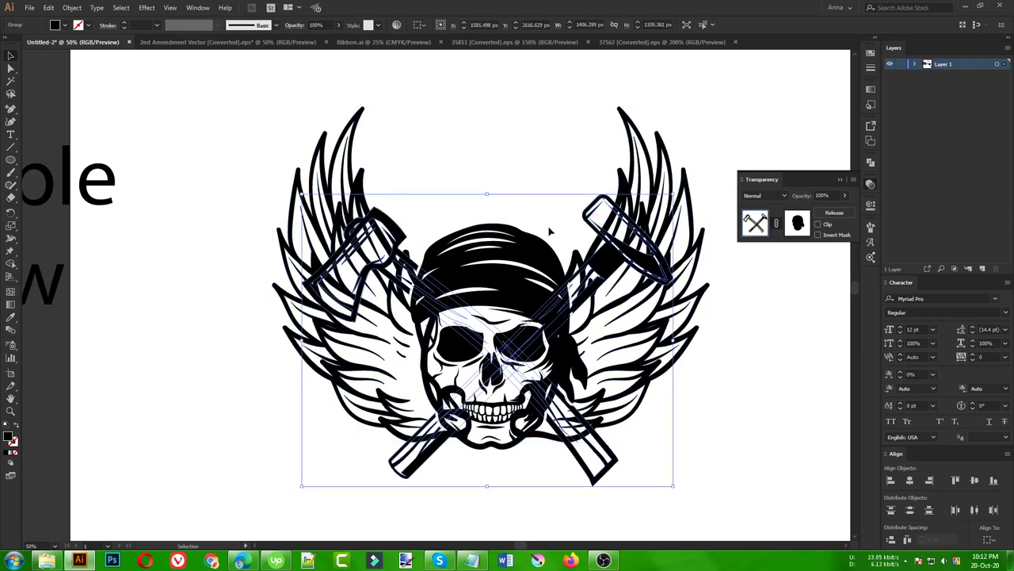
left_click(798, 225)
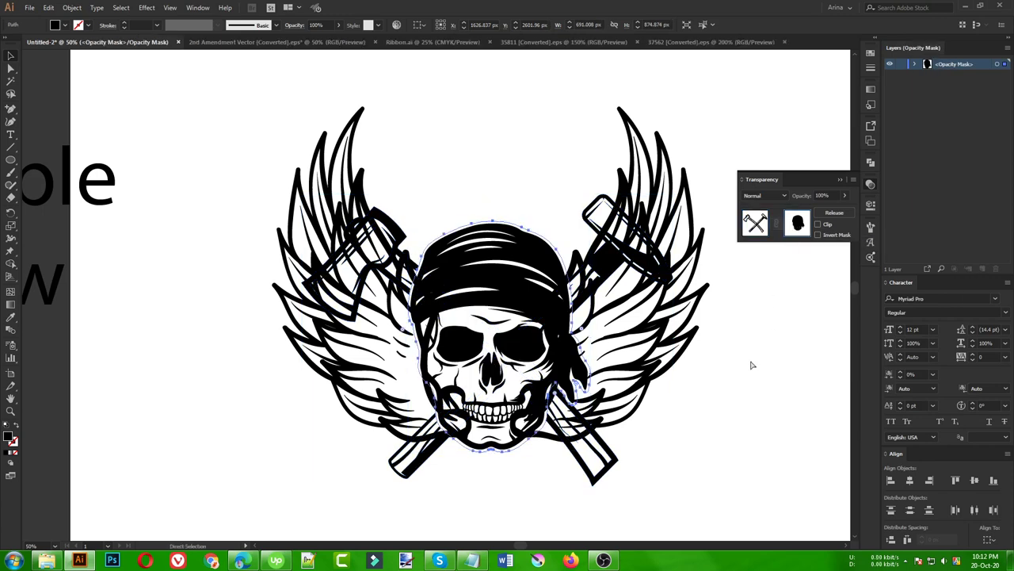
key("v")
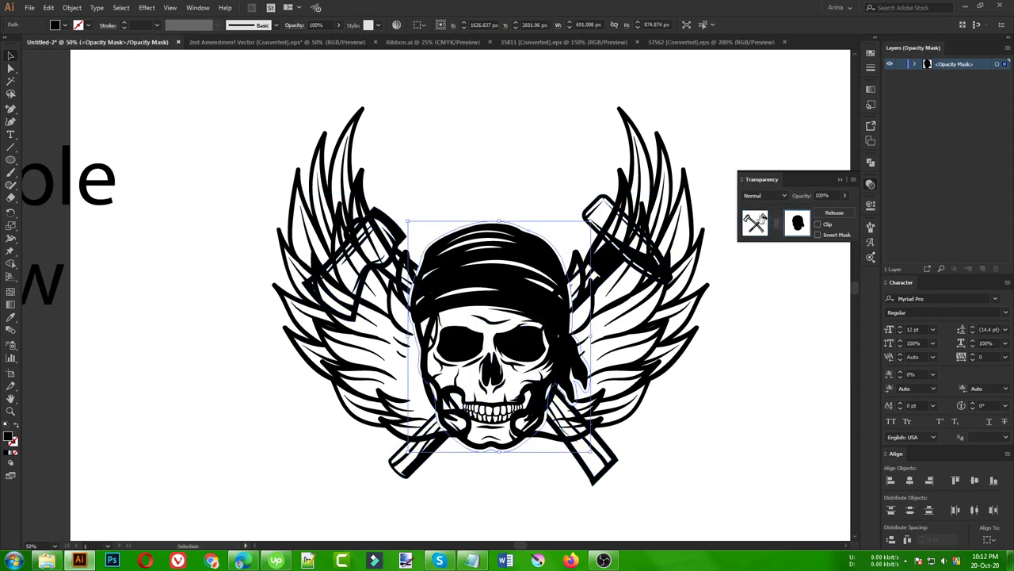
Step: Add an unclipped opacity mask to the wings, paste the skull silhouette in place inside it and return to editing the artwork
left_click(664, 337)
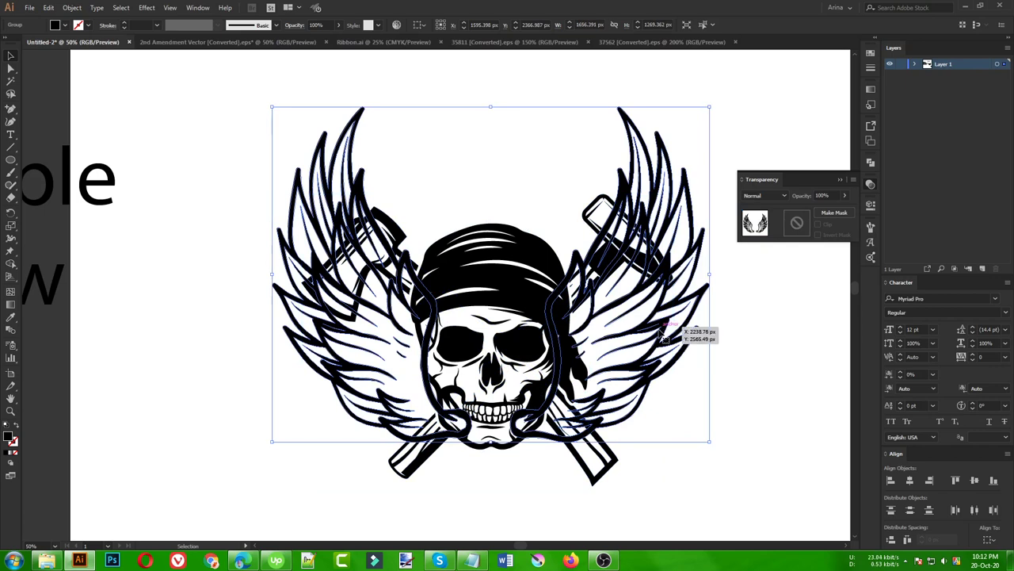
left_click(797, 223)
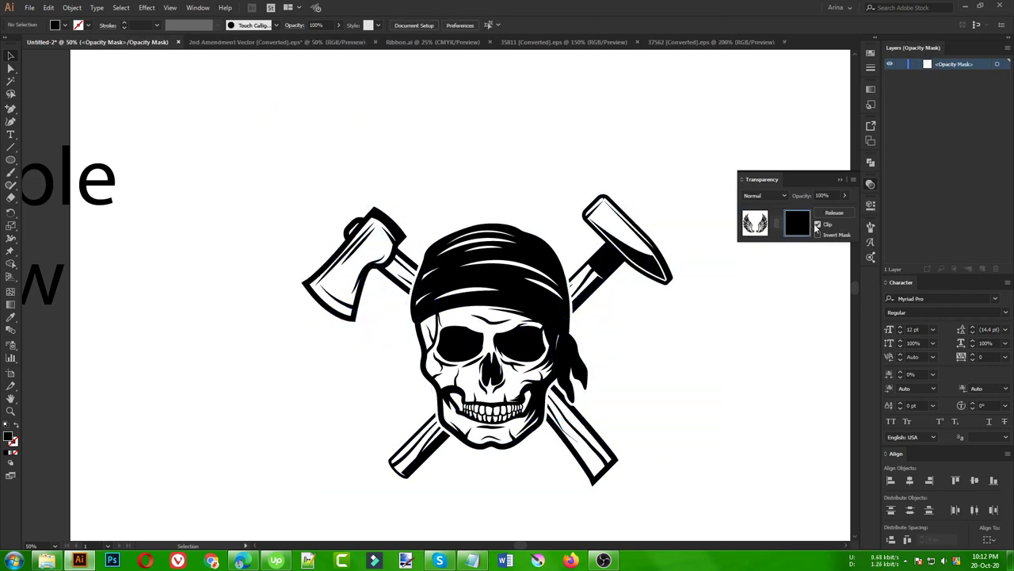
key("ctrl+f")
key("ctrl+f")
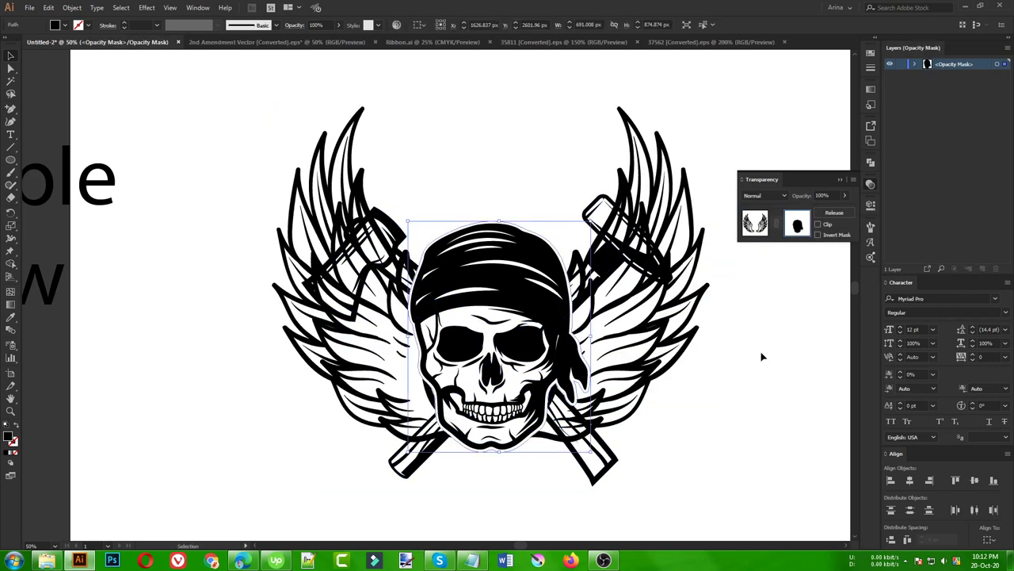
left_click(753, 419)
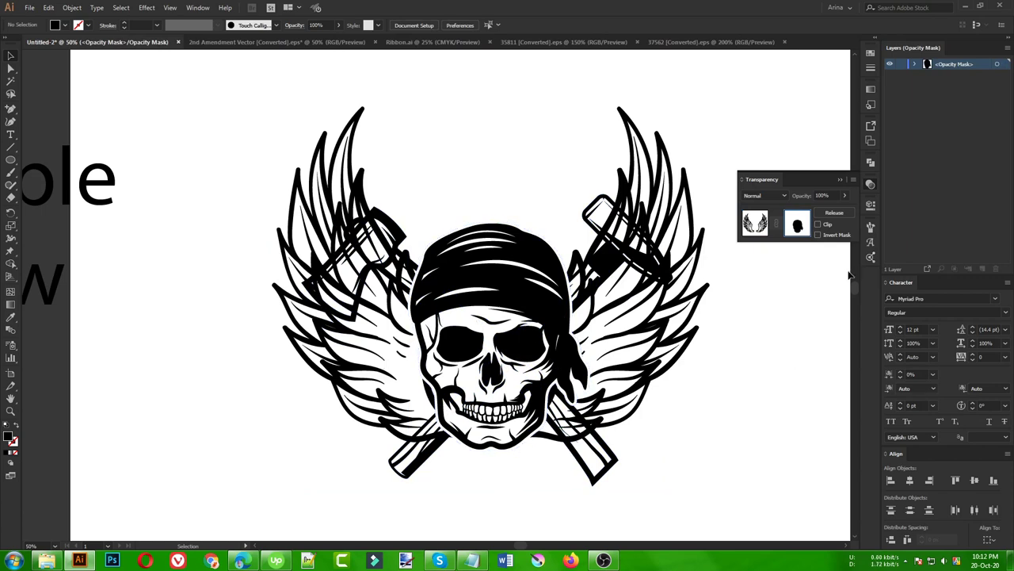
left_click(754, 222)
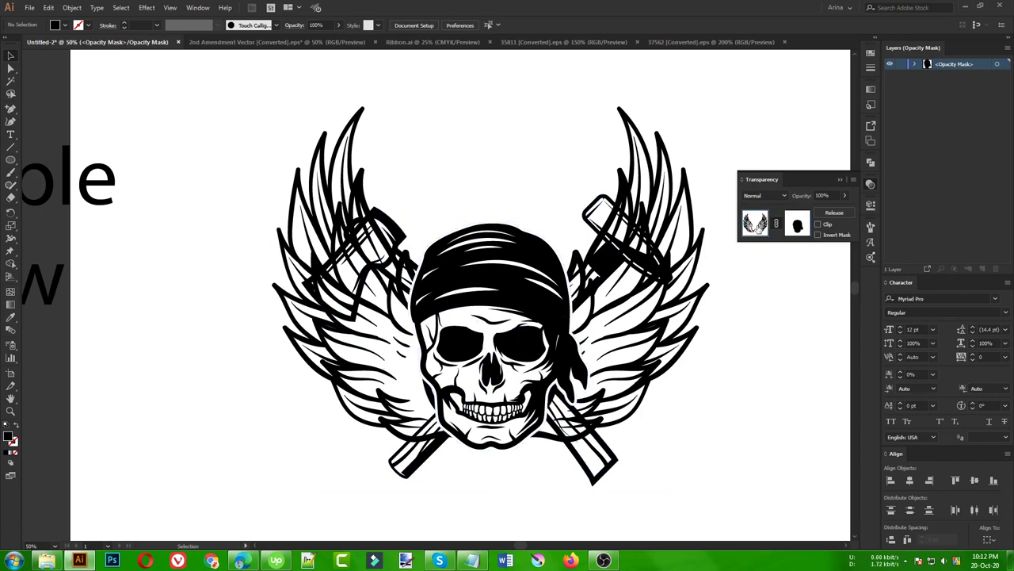
left_click(726, 388)
Step: Create a 10 px offset path around the axe and hammer with miter joins and a miter limit of 4
left_click(594, 219)
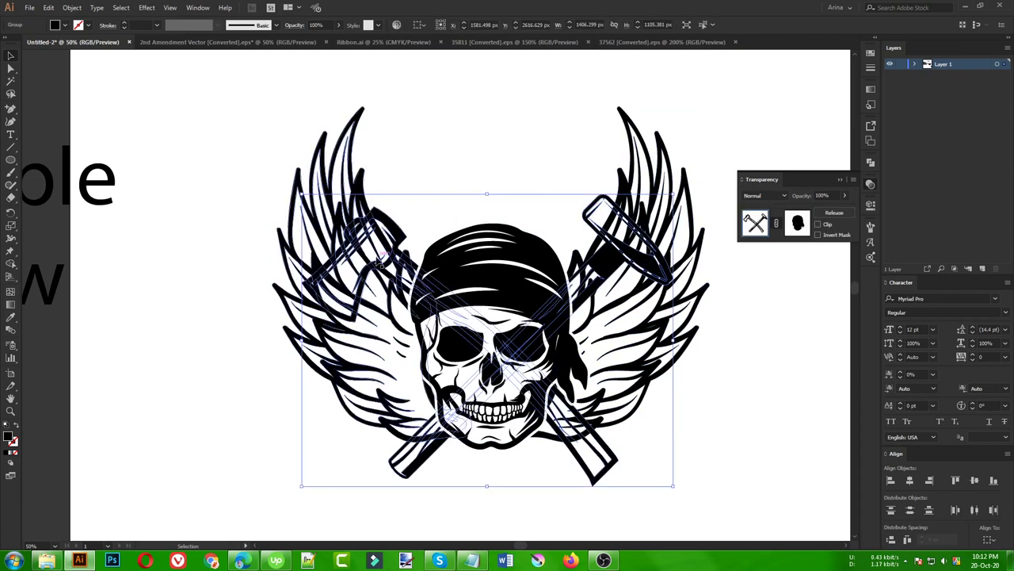
left_click(72, 9)
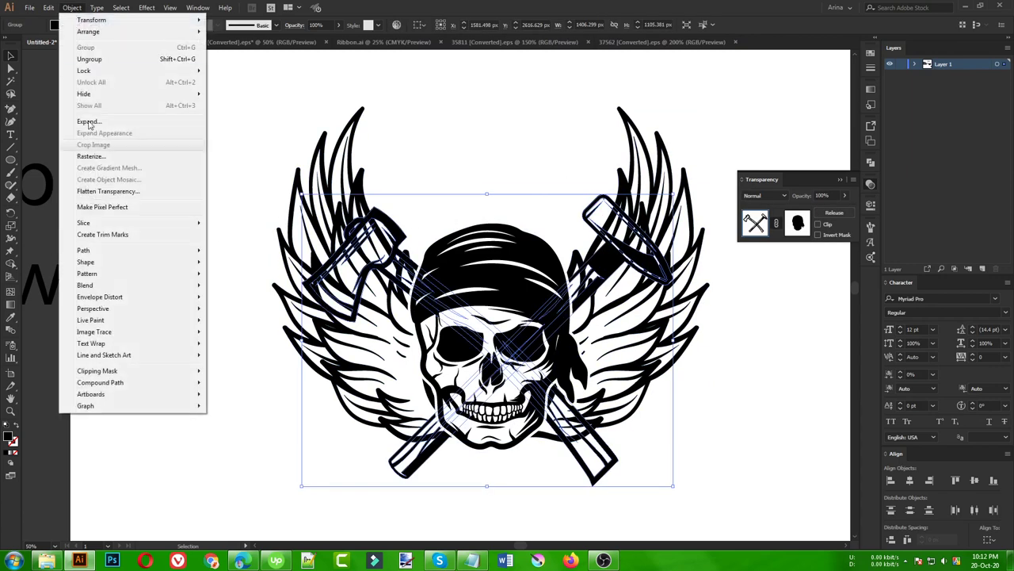
mouse_move(102, 250)
left_click(271, 292)
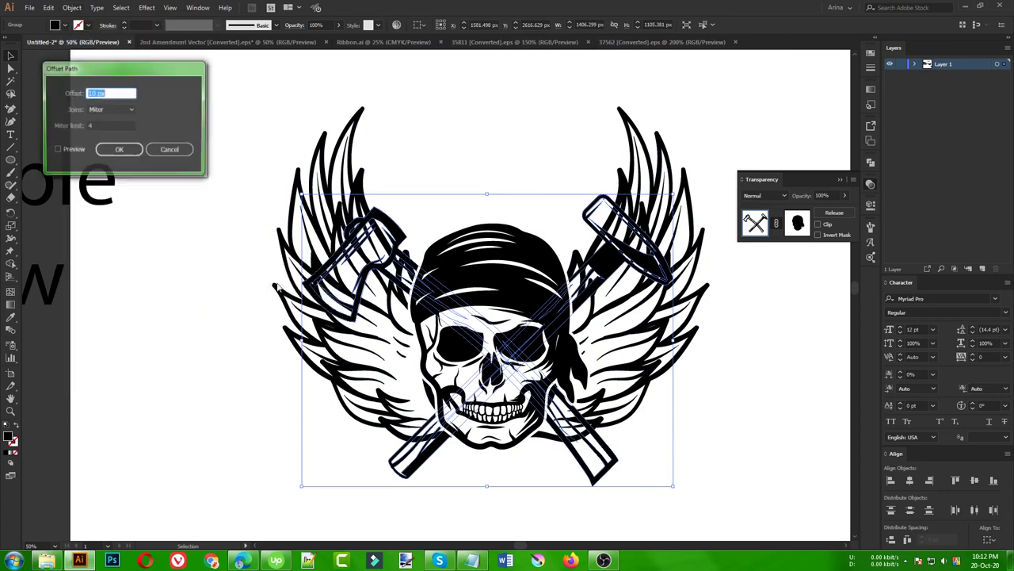
left_click(121, 150)
left_click(238, 444)
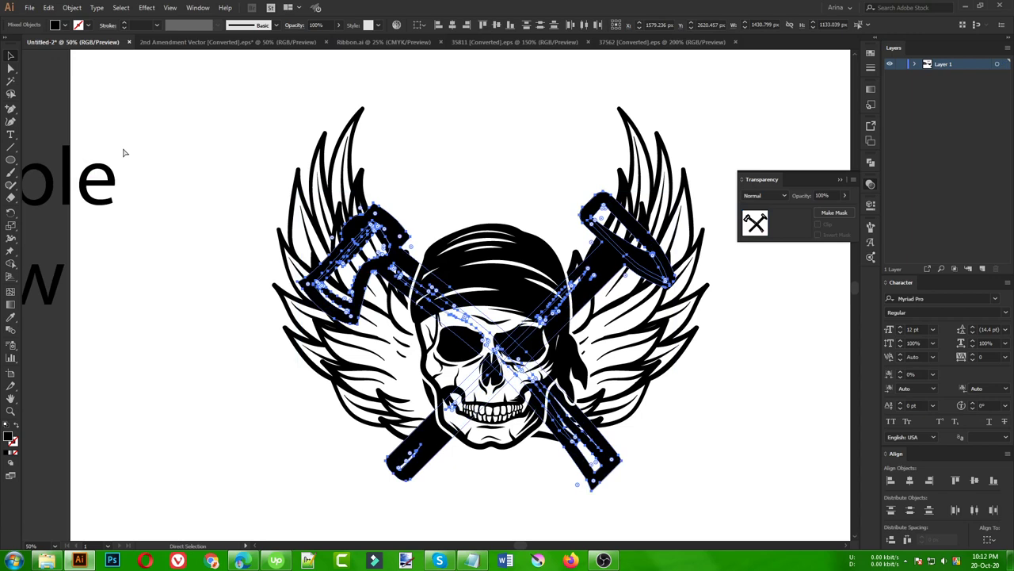
Step: Paste the axe and hammer offset shapes in place into the wings' opacity mask and unite them
left_click(574, 282)
left_click(835, 212)
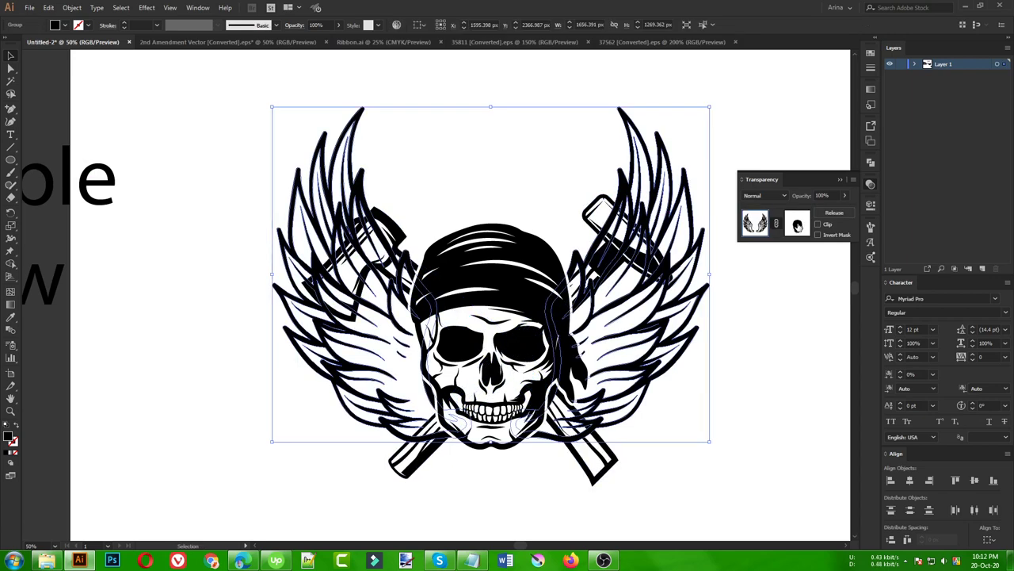
left_click(798, 226)
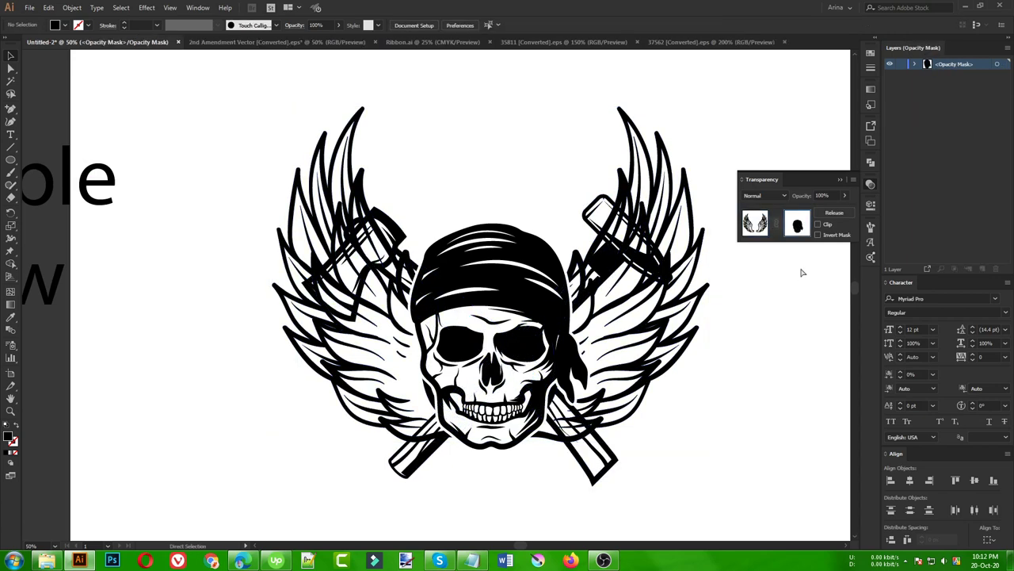
key("ctrl+f")
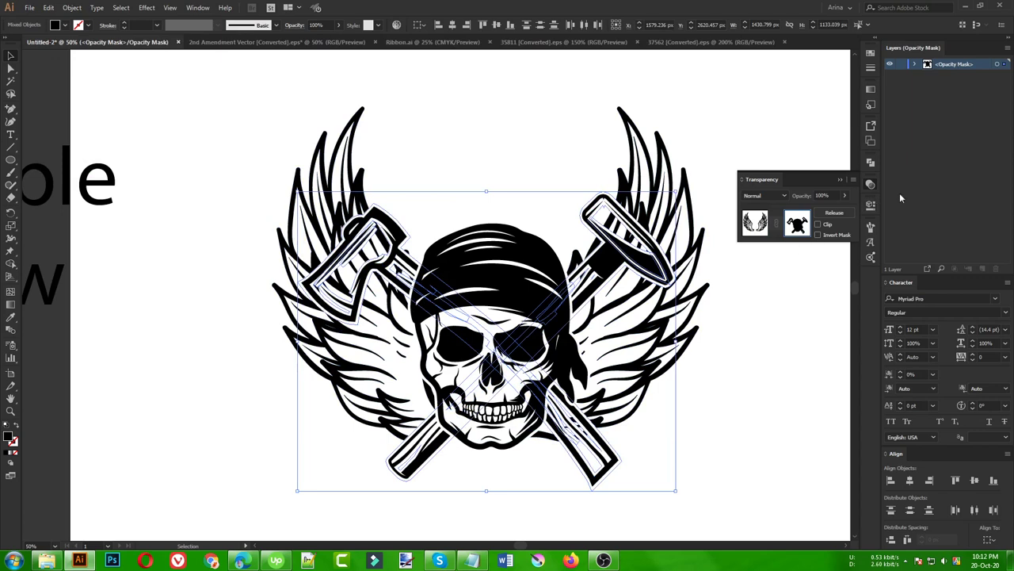
left_click(871, 163)
left_click(748, 184)
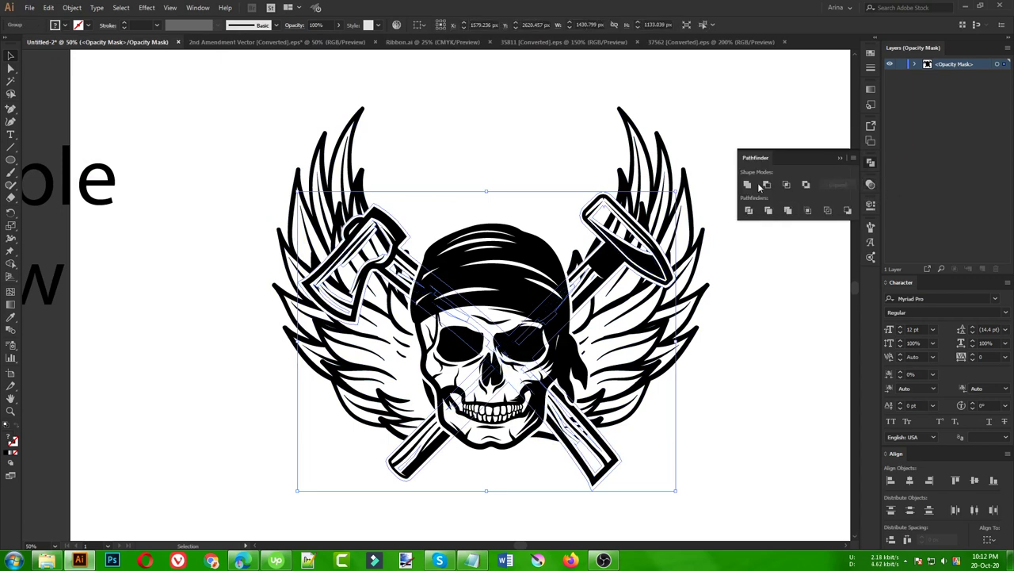
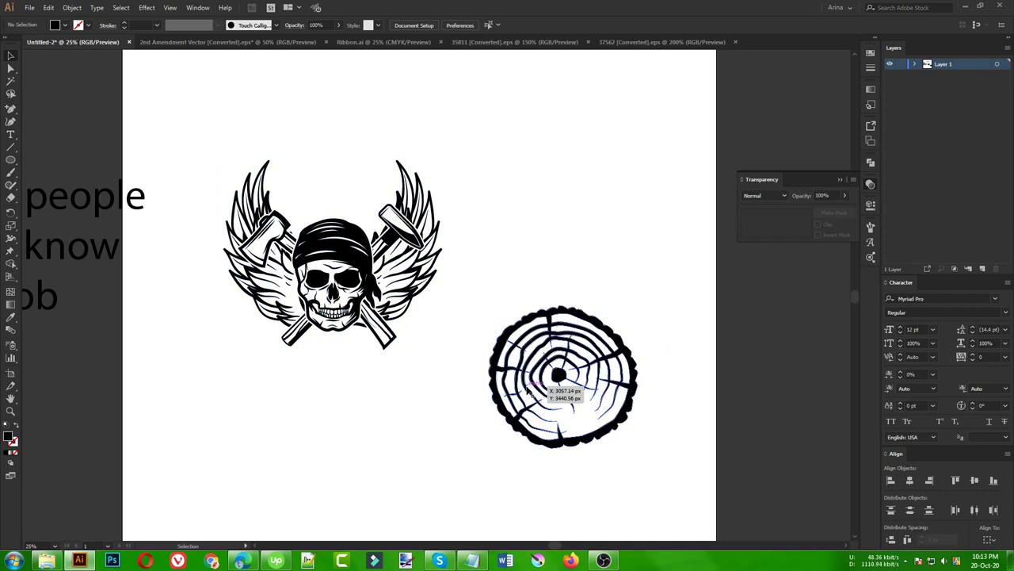
Step: Move the wood slice over the skull emblem and align all the artwork on a common vertical centre line
left_click_drag(501, 389, 317, 244)
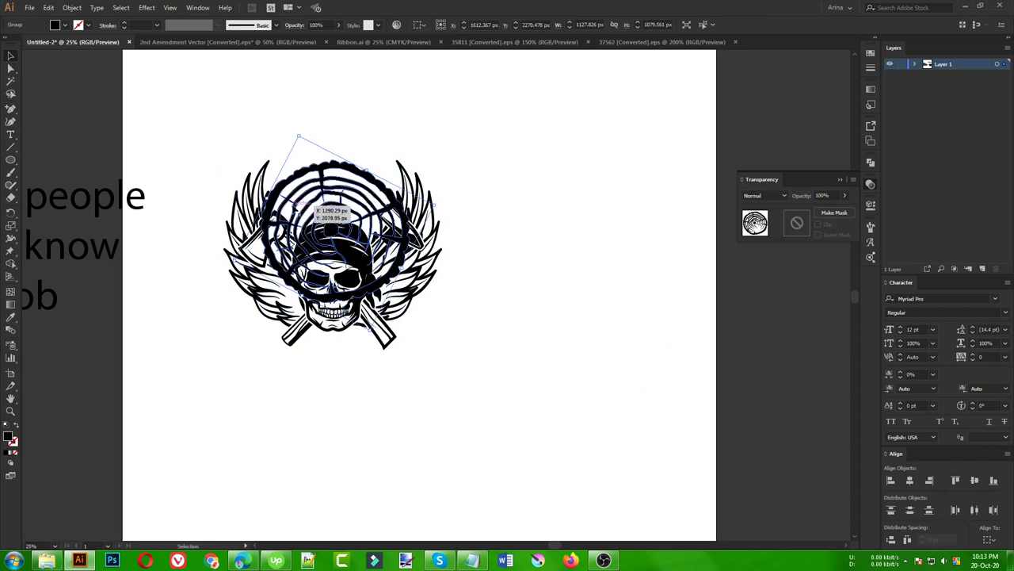
left_click_drag(211, 135, 509, 395)
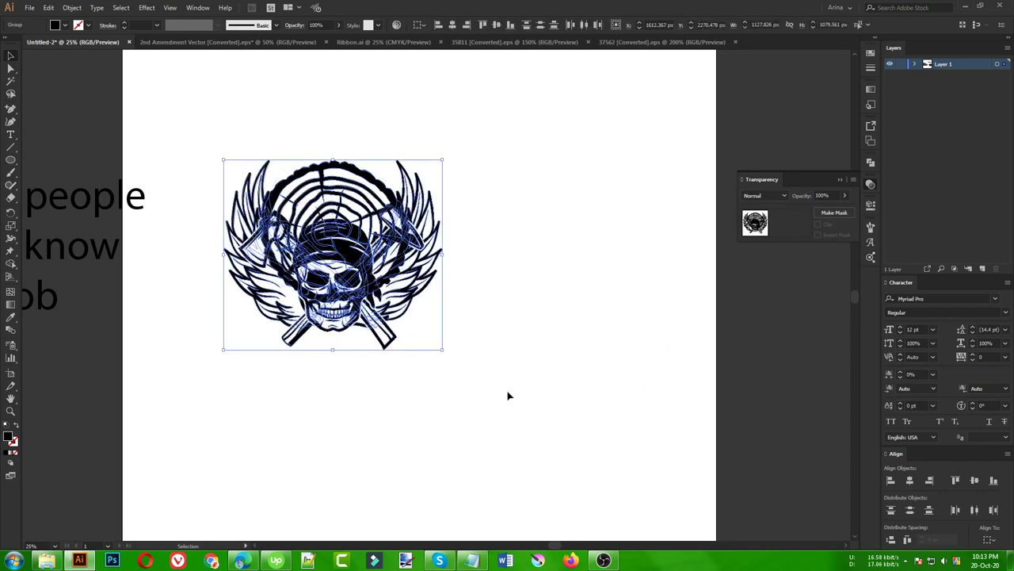
left_click(453, 26)
left_click(418, 101)
scroll(348, 133, "up", 1)
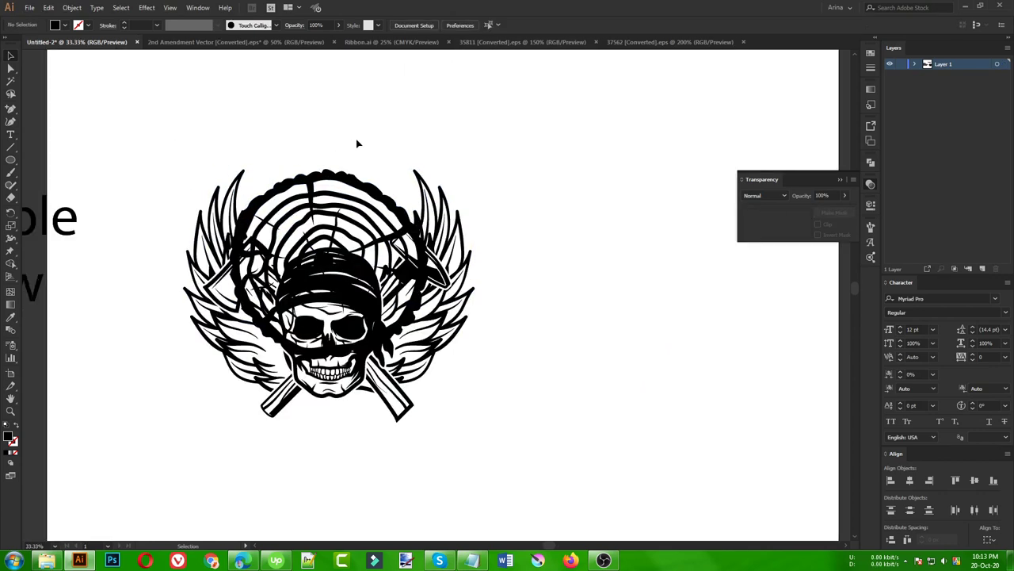
Step: Nudge the wood slice down and slightly to the right so its upper arc sits between the wings
left_click(369, 186)
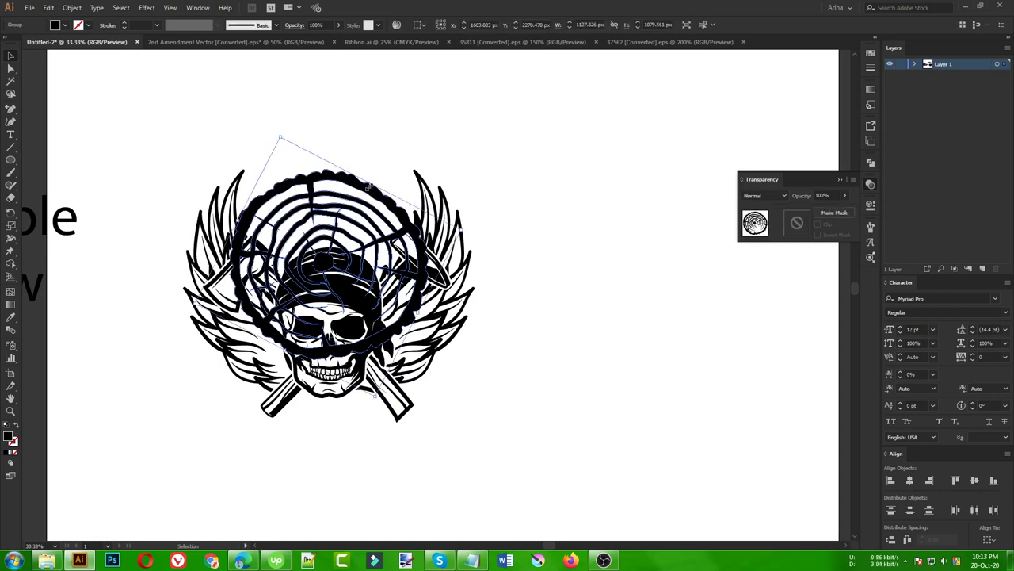
key("shift+Down")
key("shift+Down")
key("shift+Down")
key("shift+Down")
key("shift+Down")
key("shift+Down")
key("shift+Down")
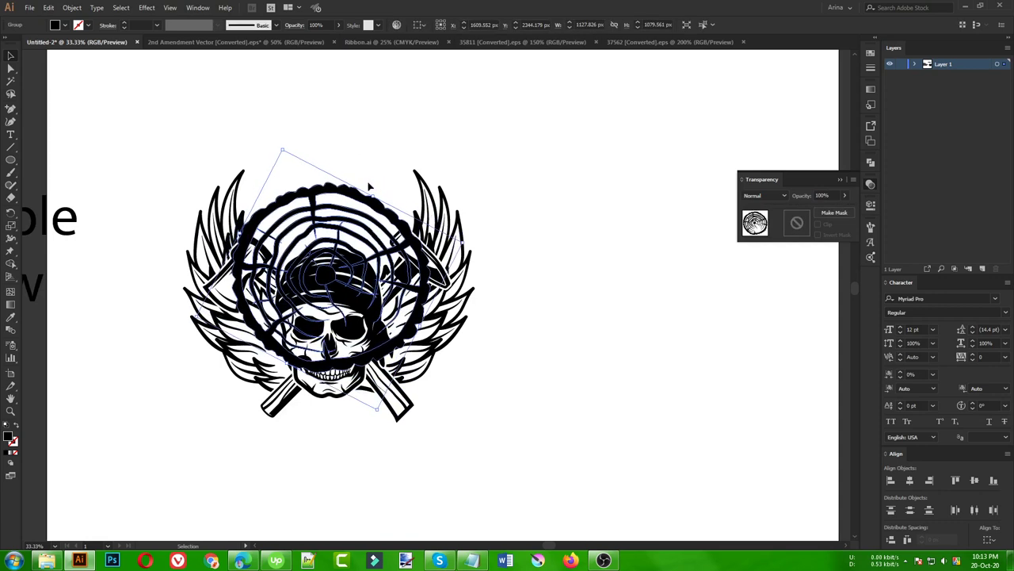
key("shift+Right")
key("shift+Right")
left_click(376, 157)
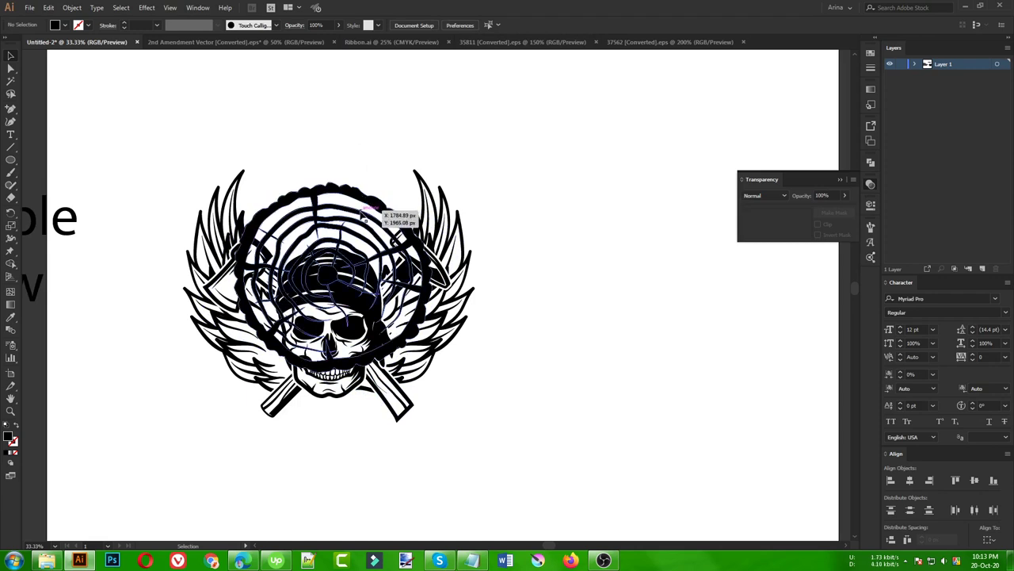
Step: Create a 10 px offset path around the wings, skull, axe and hammer with miter joins and limit 4, and cut the offset shapes
left_click(432, 214)
left_click(432, 212)
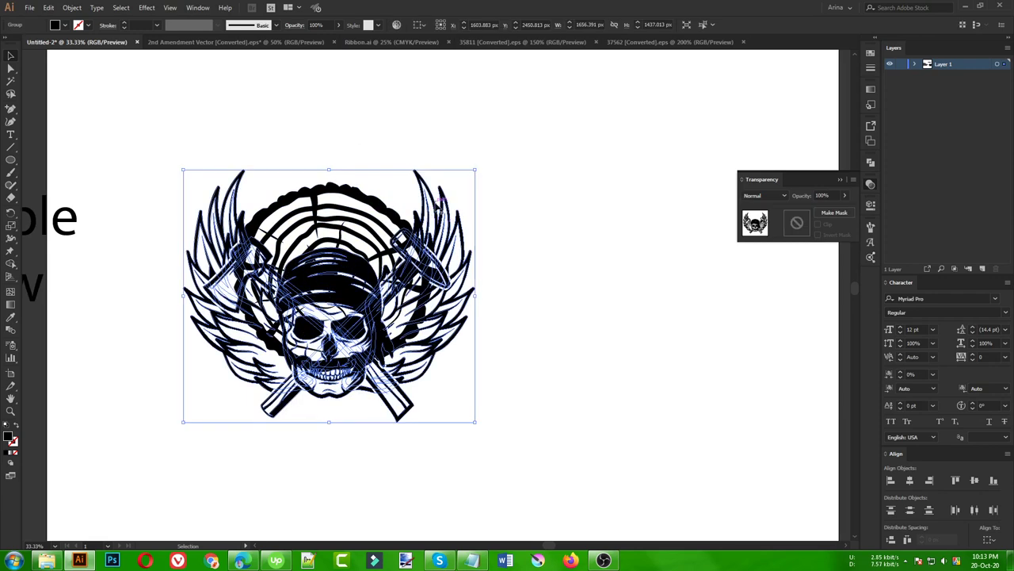
left_click(71, 8)
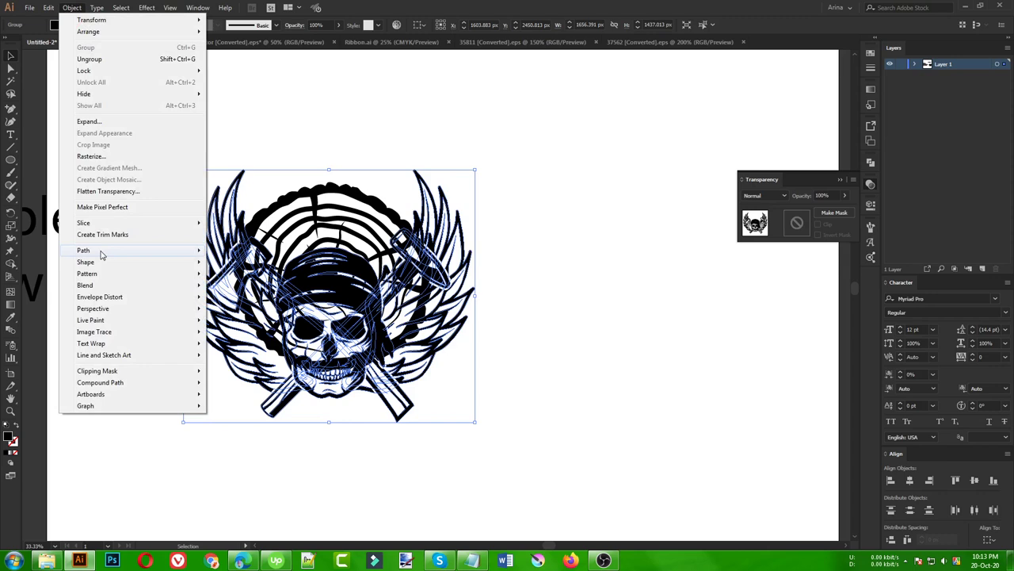
mouse_move(102, 251)
left_click(238, 290)
left_click(73, 150)
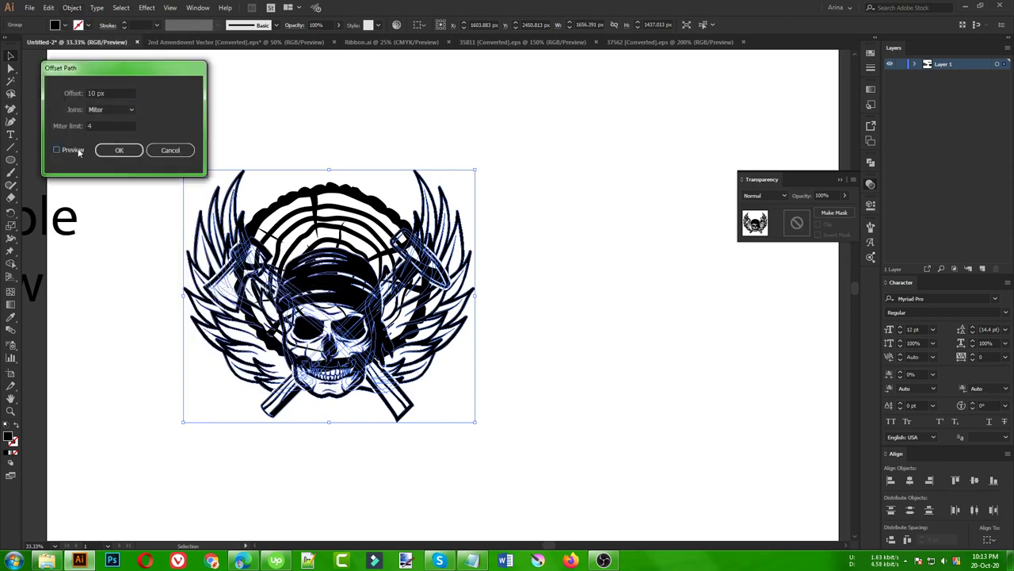
left_click(117, 152)
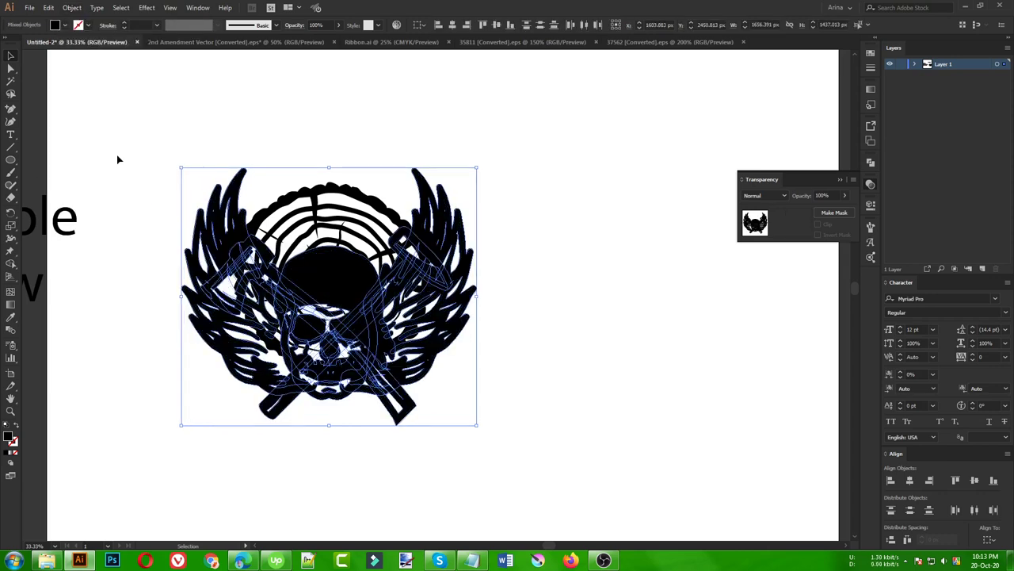
left_click(267, 184)
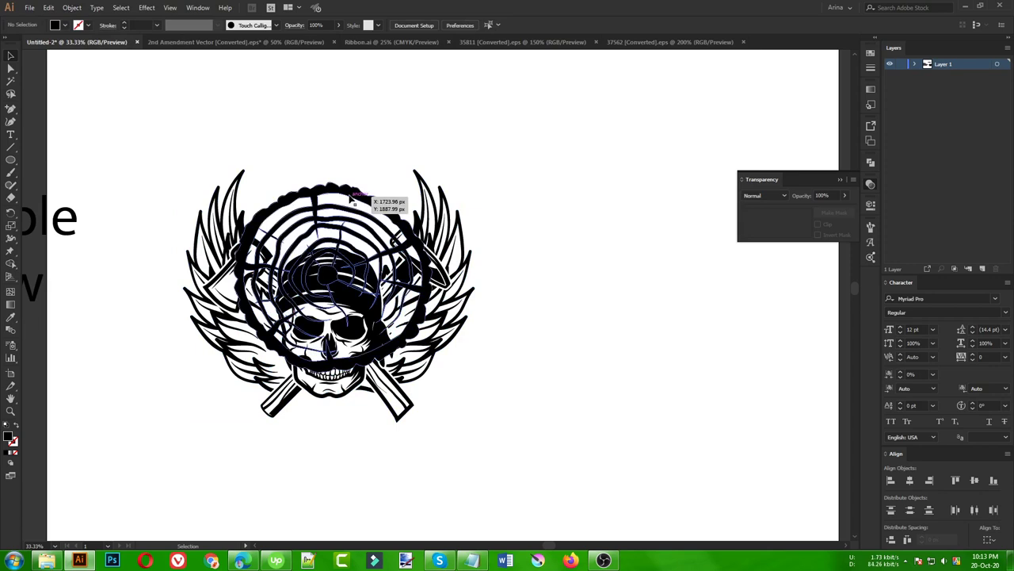
Step: Add an unclipped opacity mask to the wood slice and paste the offset shapes in place inside it
left_click(385, 198)
left_click(789, 229)
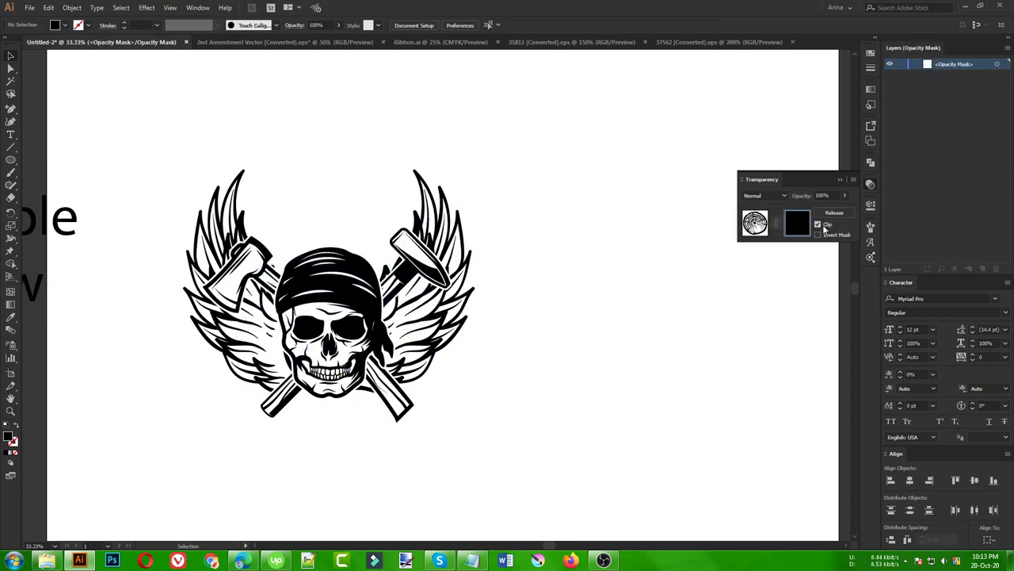
left_click(818, 225)
key("ctrl+f")
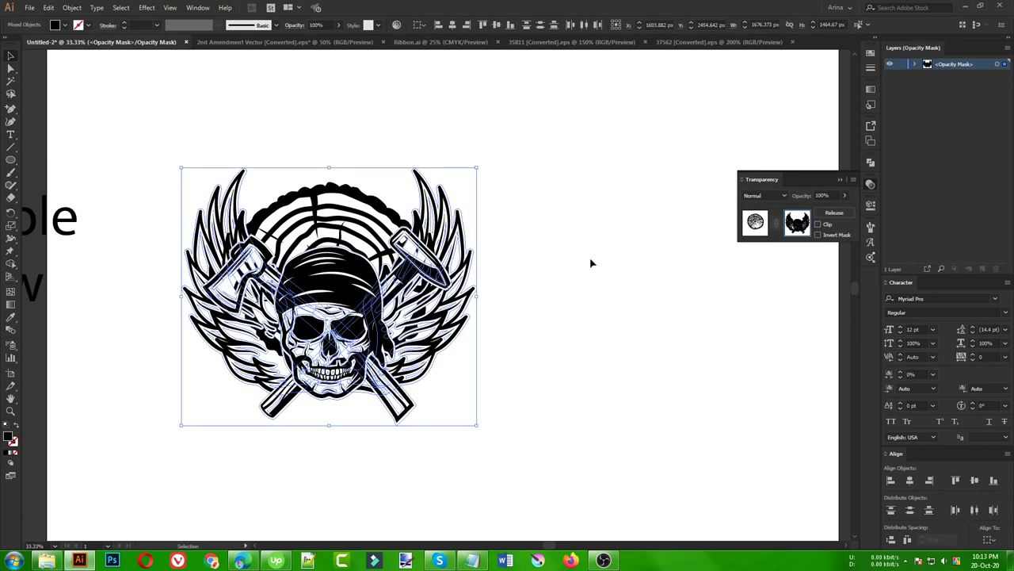
Step: Unite the offset shapes inside the wood slice's opacity mask and return to editing the artwork
left_click(871, 163)
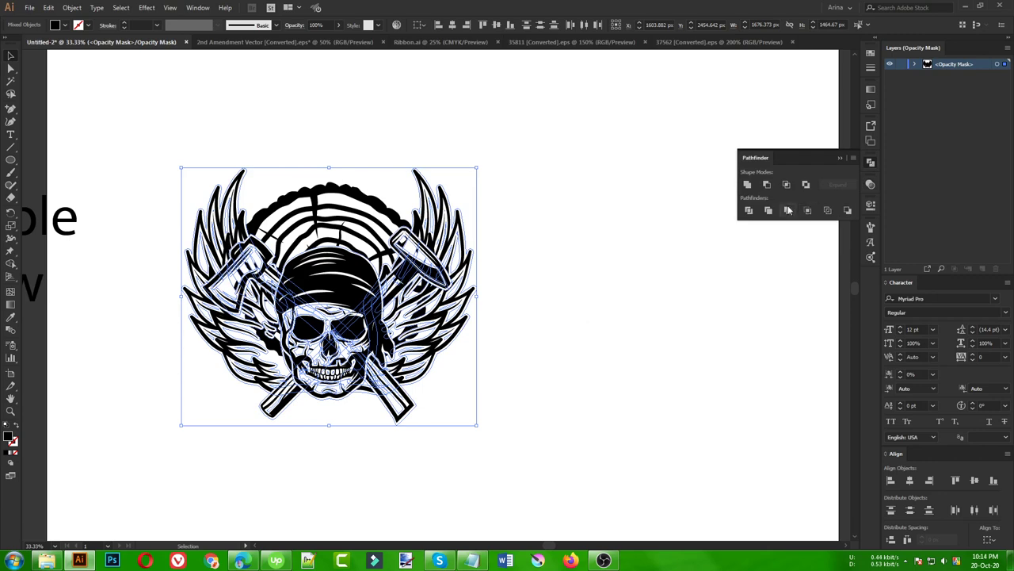
left_click(748, 185)
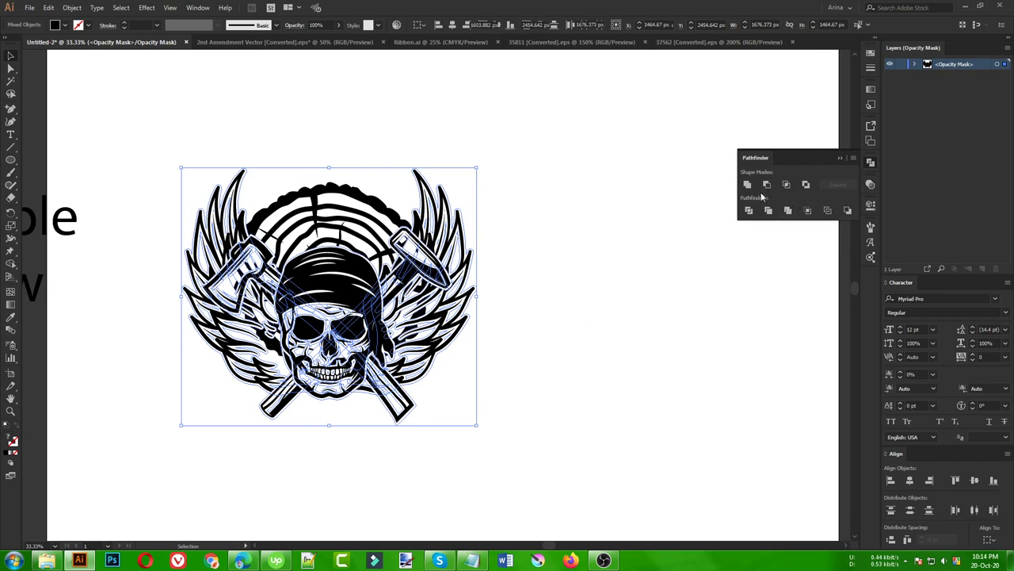
left_click(625, 319)
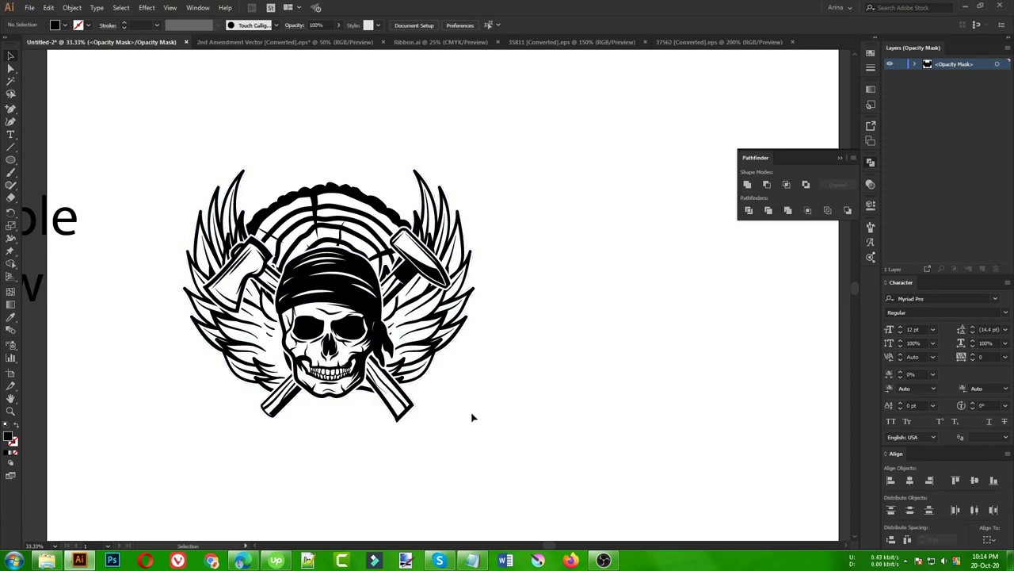
scroll(450, 358, "down", 1)
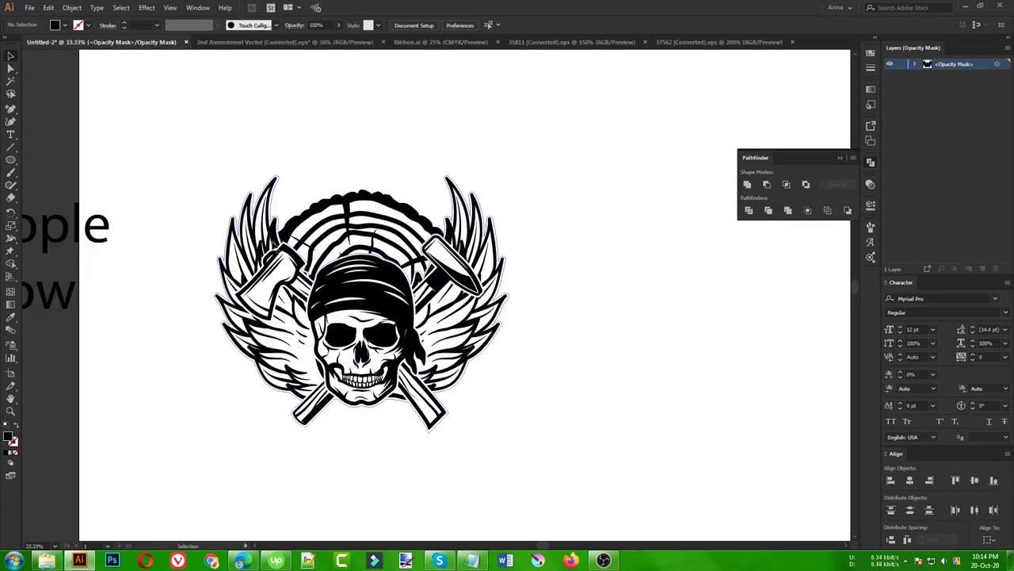
scroll(276, 247, "up", 1)
left_click(871, 184)
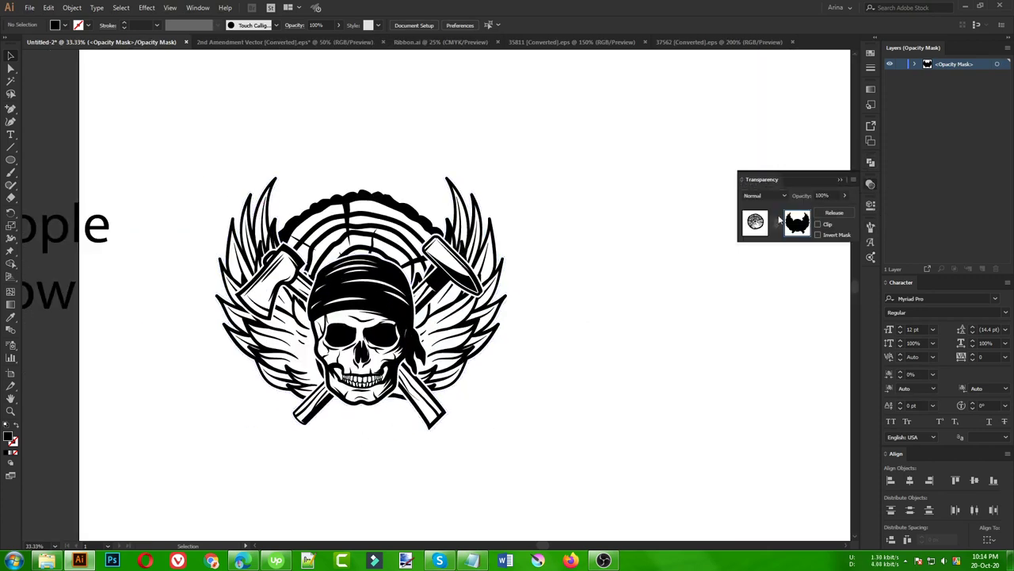
left_click(756, 222)
left_click(630, 290)
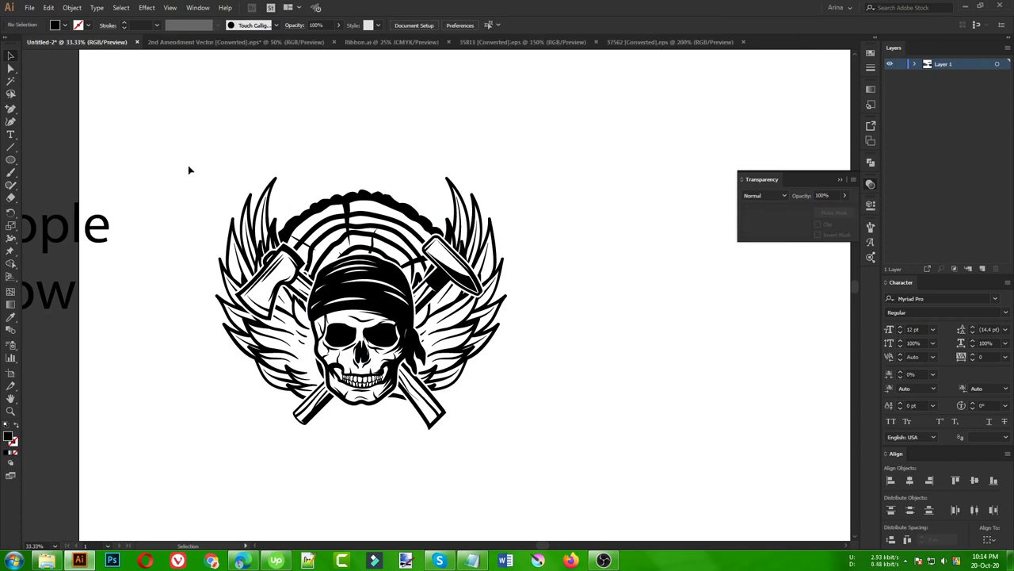
left_click_drag(187, 165, 554, 479)
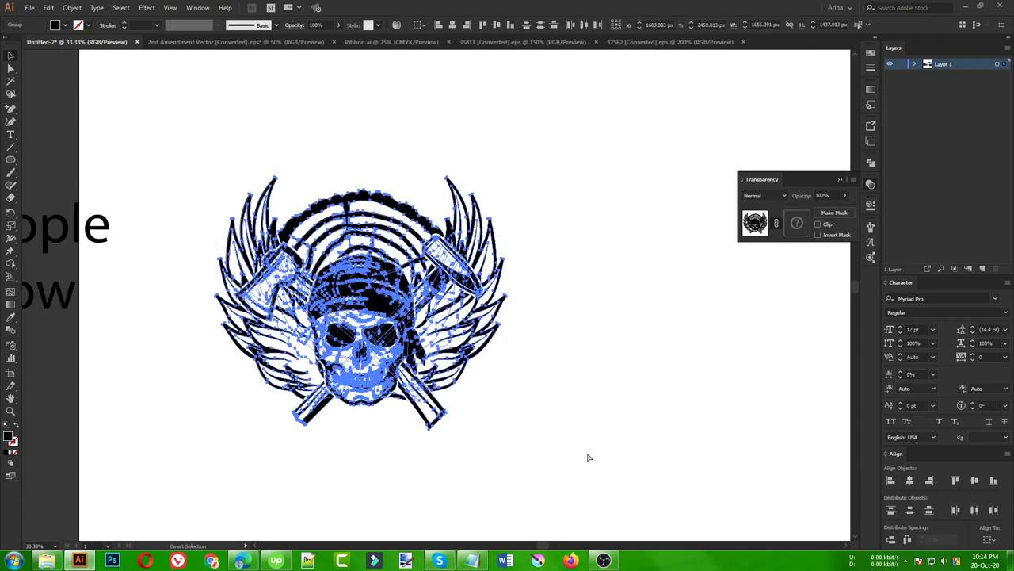
left_click(606, 415)
scroll(384, 365, "down", 1)
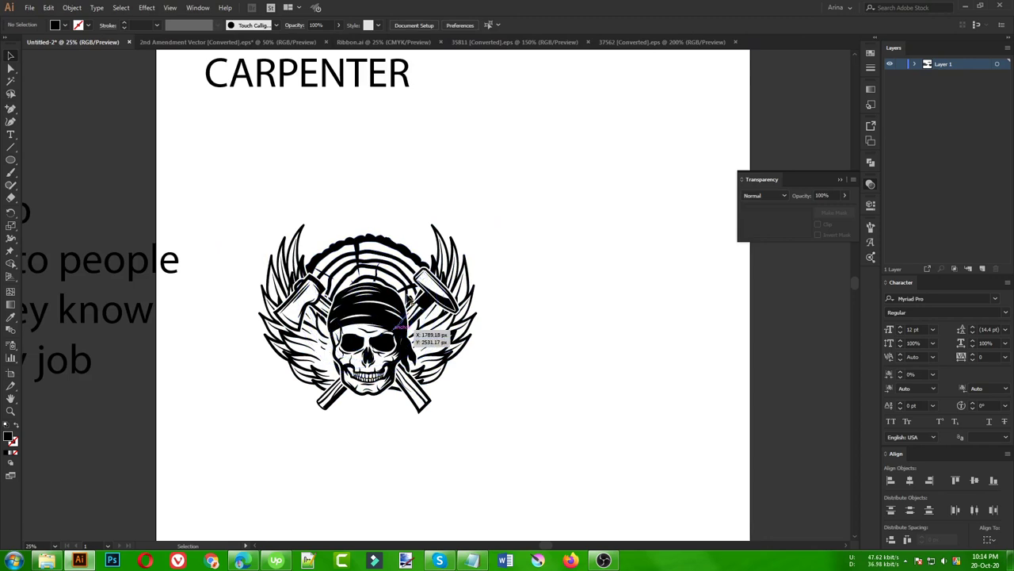
scroll(313, 318, "down", 1)
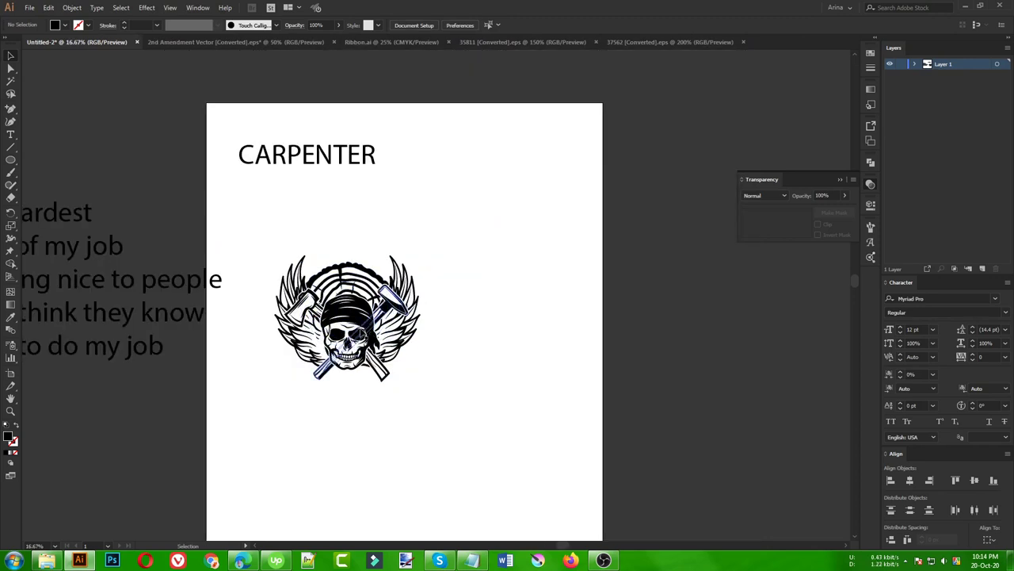
Step: Move the CARPENTER text directly above the winged skull emblem
left_click_drag(376, 340, 510, 306)
scroll(501, 297, "up", 1)
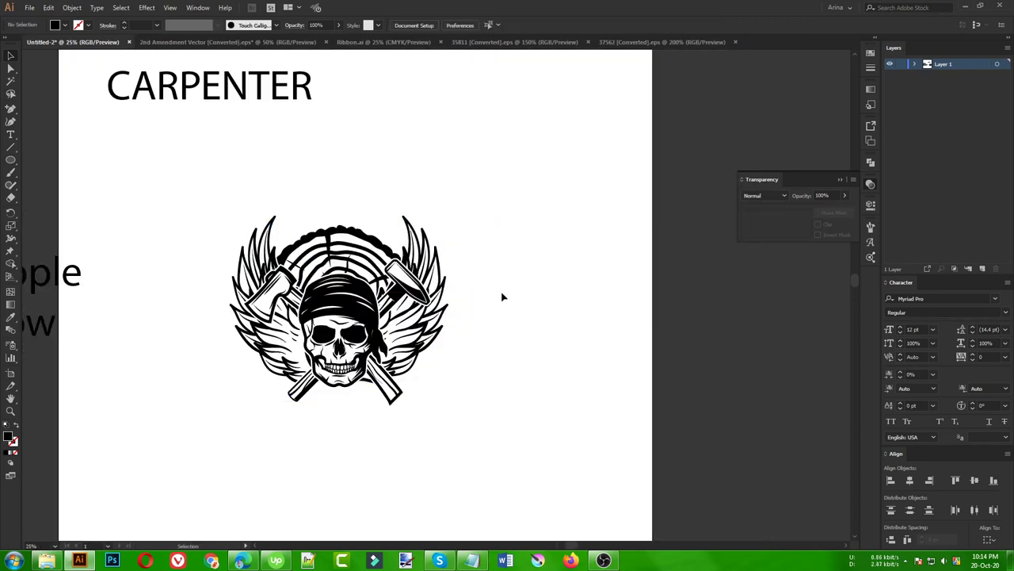
left_click_drag(254, 88, 383, 169)
left_click(200, 172)
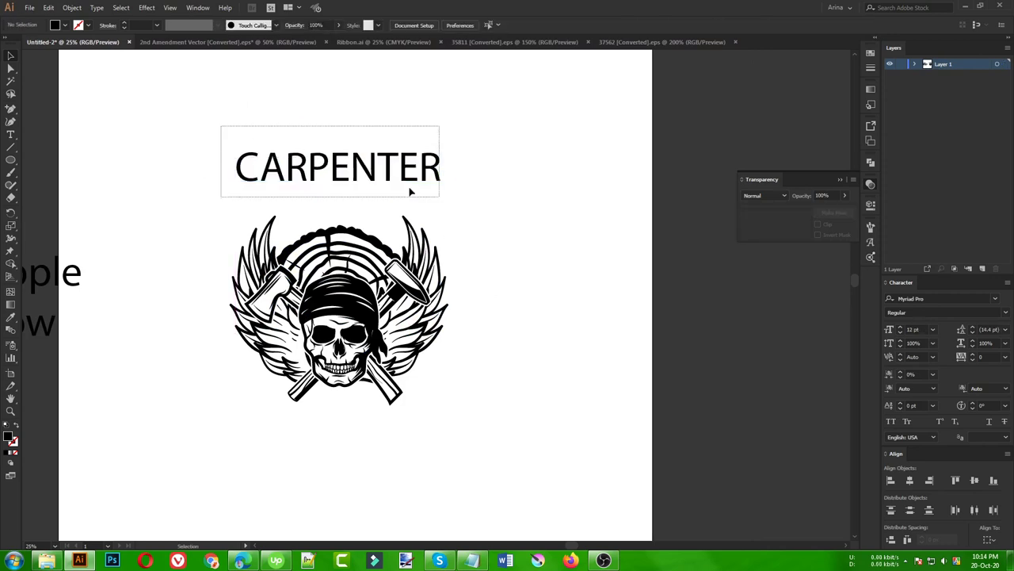
left_click(432, 198)
Step: Set the font of the CARPENTER text to Geared Slab Bold
left_click_drag(240, 104, 410, 173)
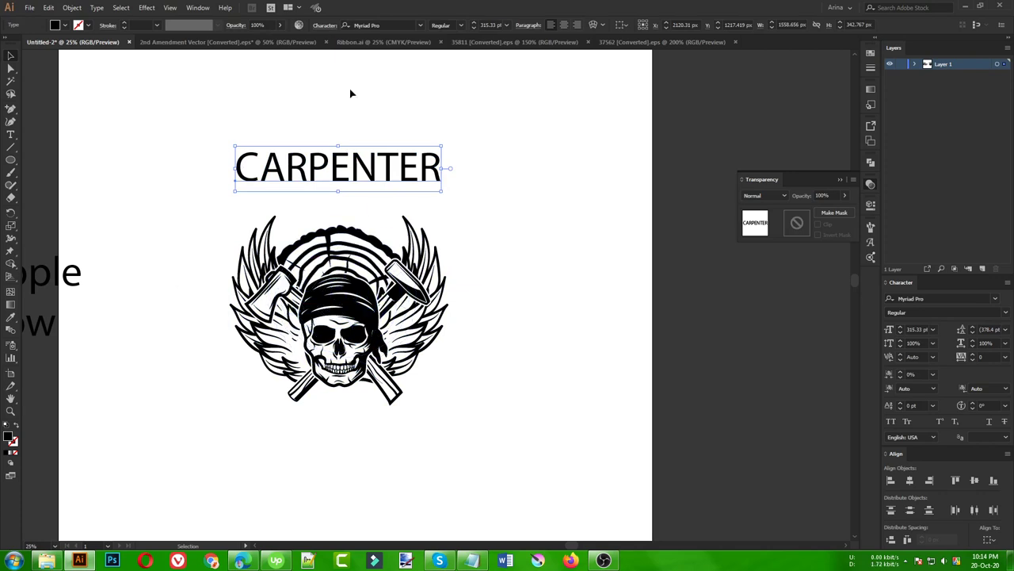
left_click(388, 26)
type("gea")
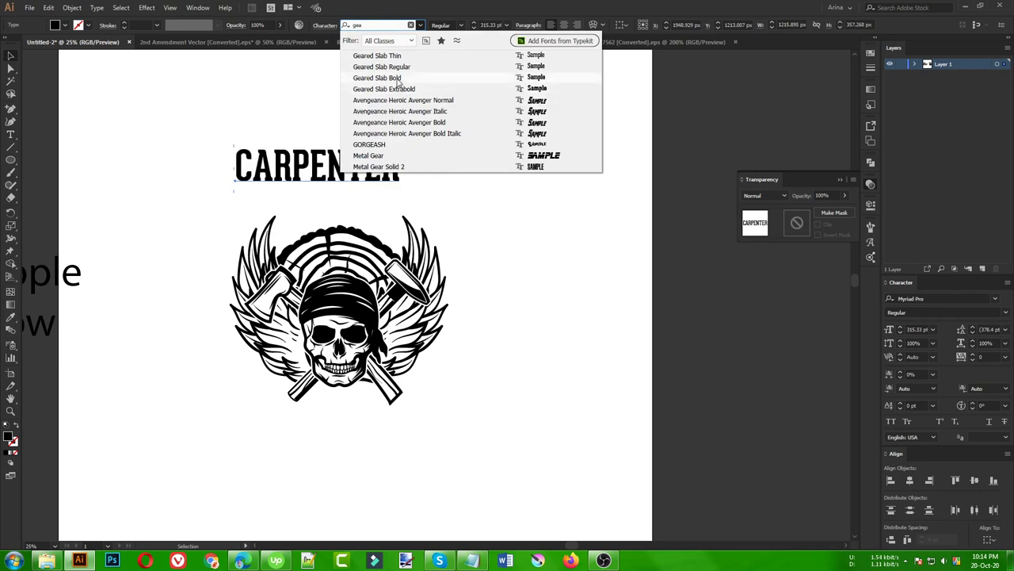
left_click(399, 78)
Step: Enlarge the CARPENTER text to about 440 pt, slightly wider than the wings, and centre it above the emblem
left_click_drag(402, 168, 466, 168)
mouse_move(378, 168)
left_mouse_down()
mouse_move(380, 179)
mouse_move(371, 160)
left_mouse_up()
left_click(476, 211)
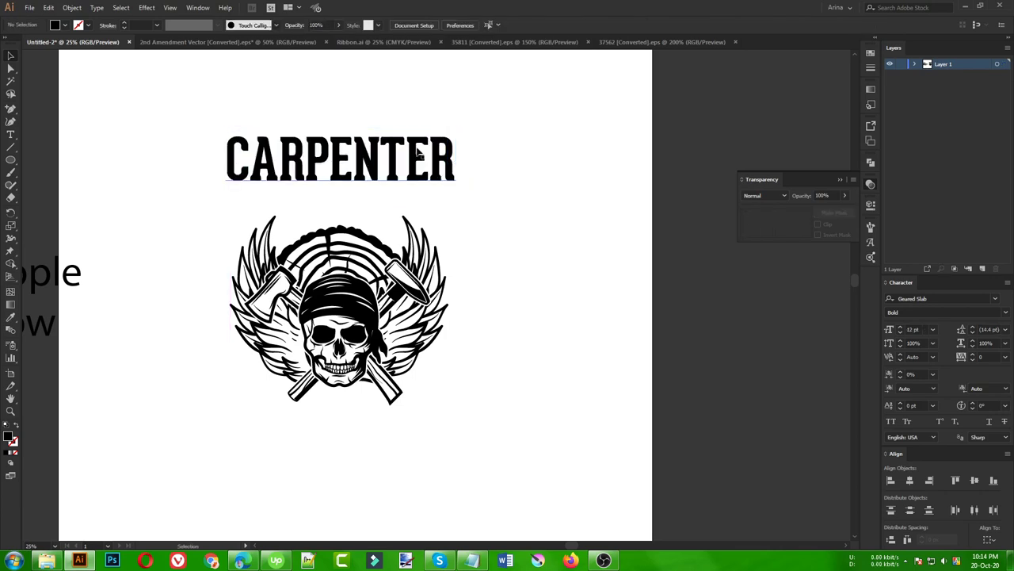
Step: Paste a copy of the CARPENTER text and replace its wording with the font name Geared Slab
scroll(248, 165, "down", 1)
scroll(248, 165, "up", 1)
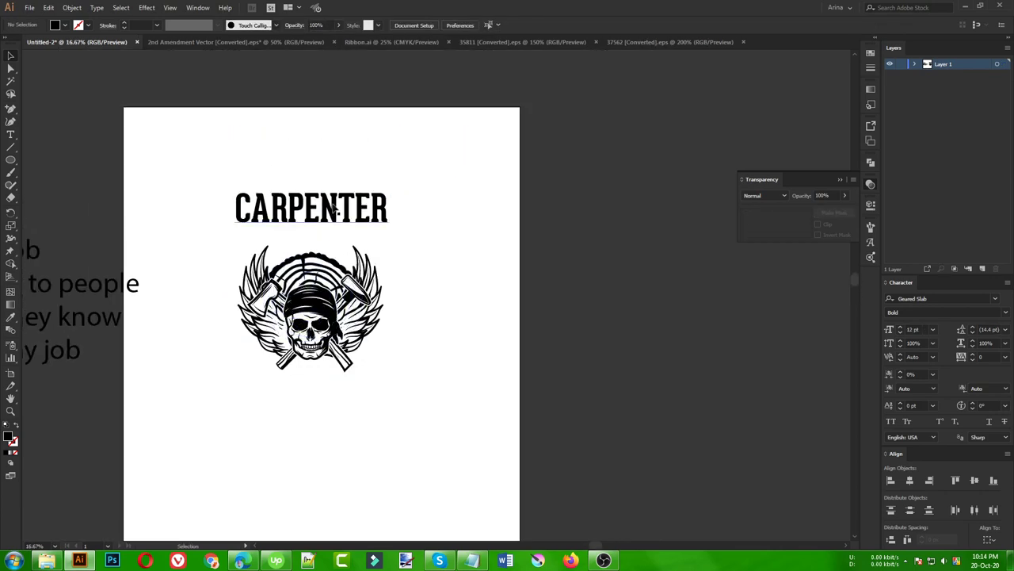
key("ctrl+v")
left_click(379, 25)
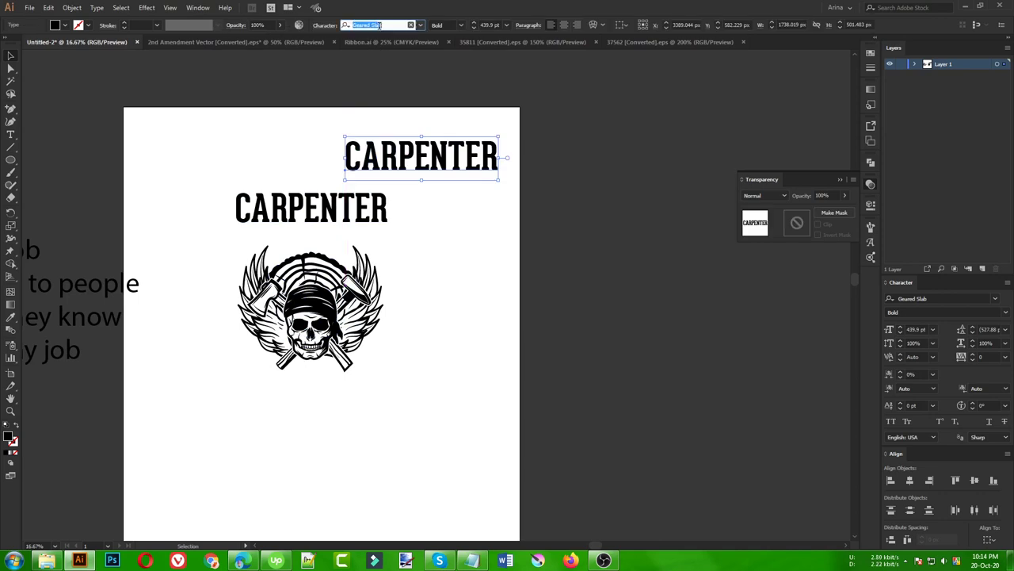
key("ctrl+c")
double_click(428, 151)
key("ctrl+a")
key("ctrl+v")
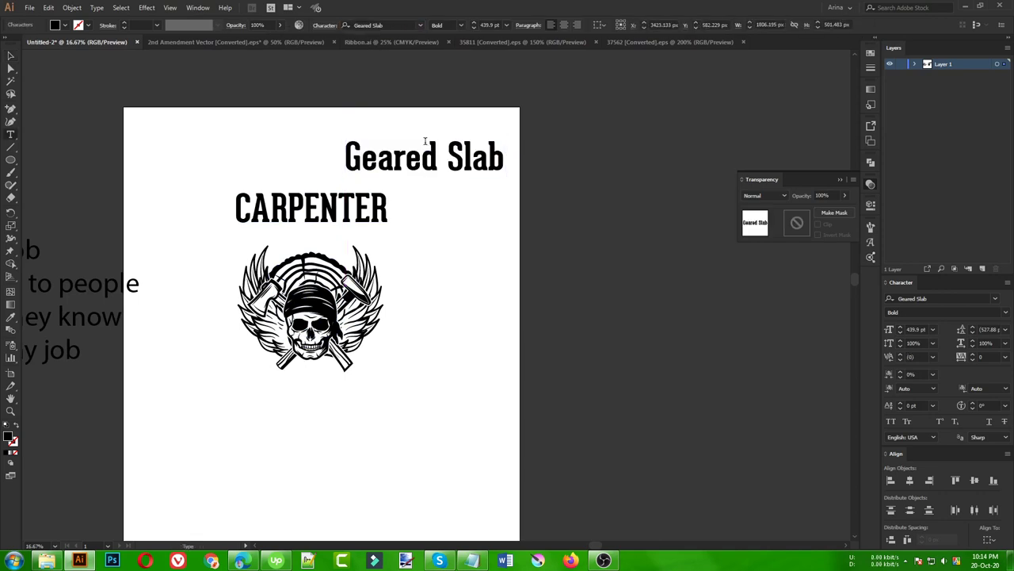
Step: Move the Geared Slab label to the upper-left corner of the artboard
left_click(11, 55)
left_click_drag(479, 158, 253, 151)
left_click(422, 187)
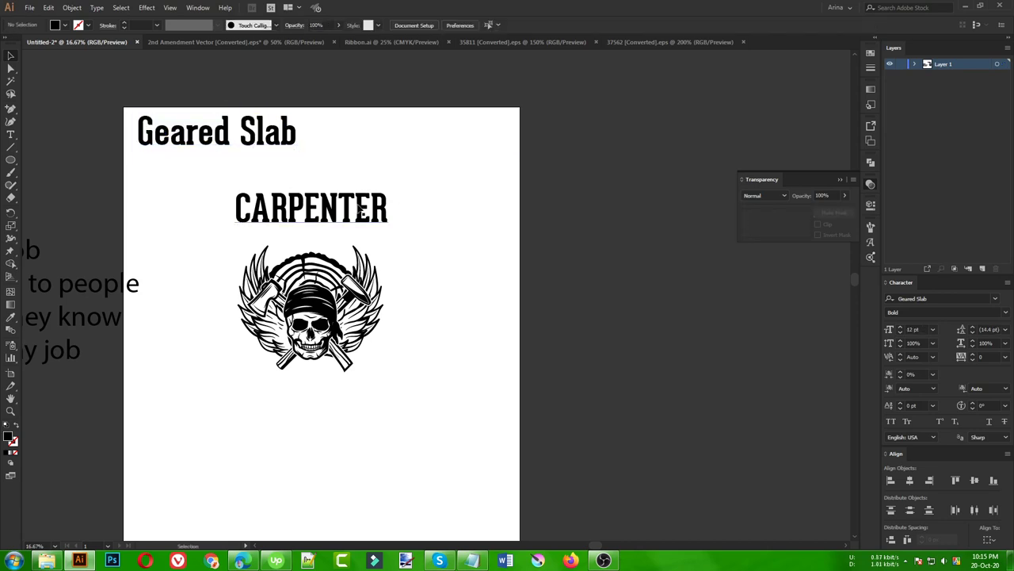
Step: Move the CARPENTER text away from the emblem to the upper-right area of the artboard, below the Geared Slab label
left_click_drag(346, 211, 355, 222)
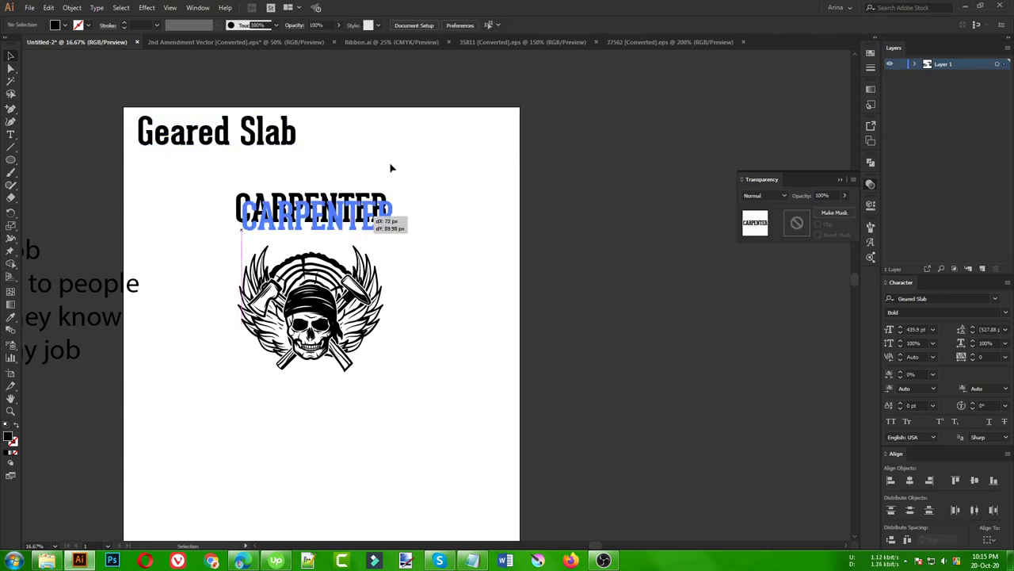
scroll(286, 242, "up", 1, "alt")
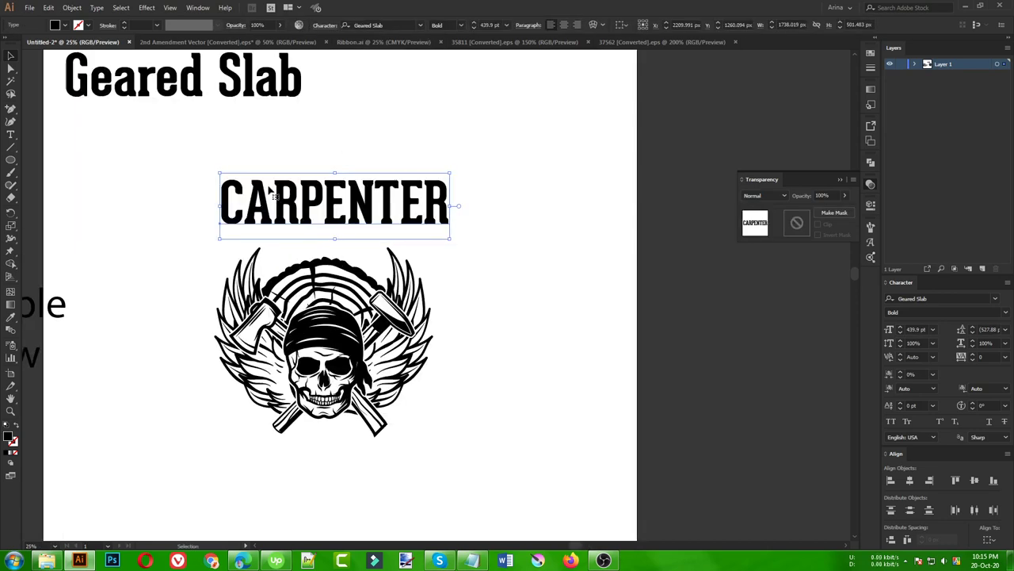
left_click(395, 152)
scroll(376, 208, "down", 1, "alt")
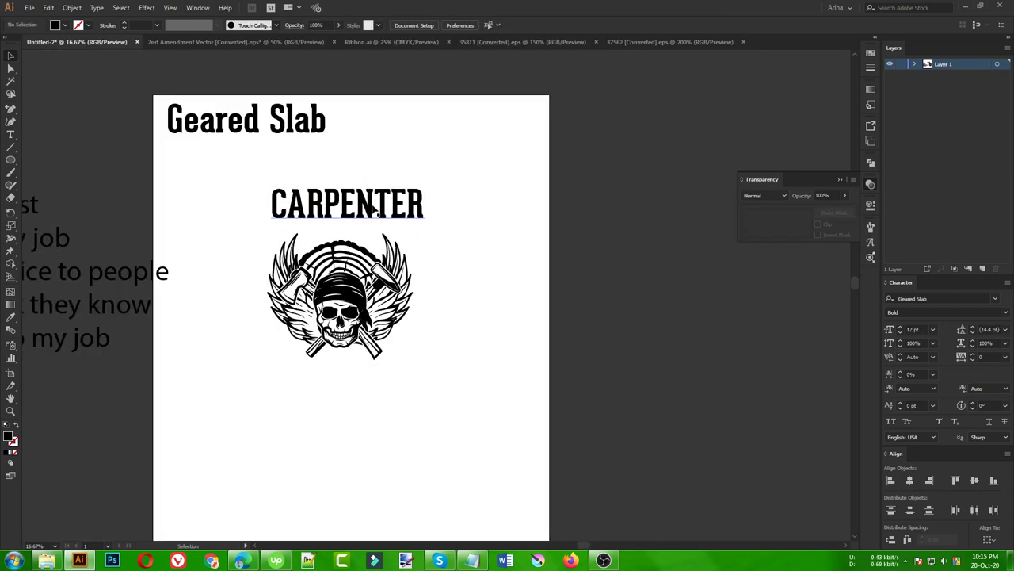
left_click_drag(375, 208, 443, 159)
scroll(346, 219, "down", 1, "alt")
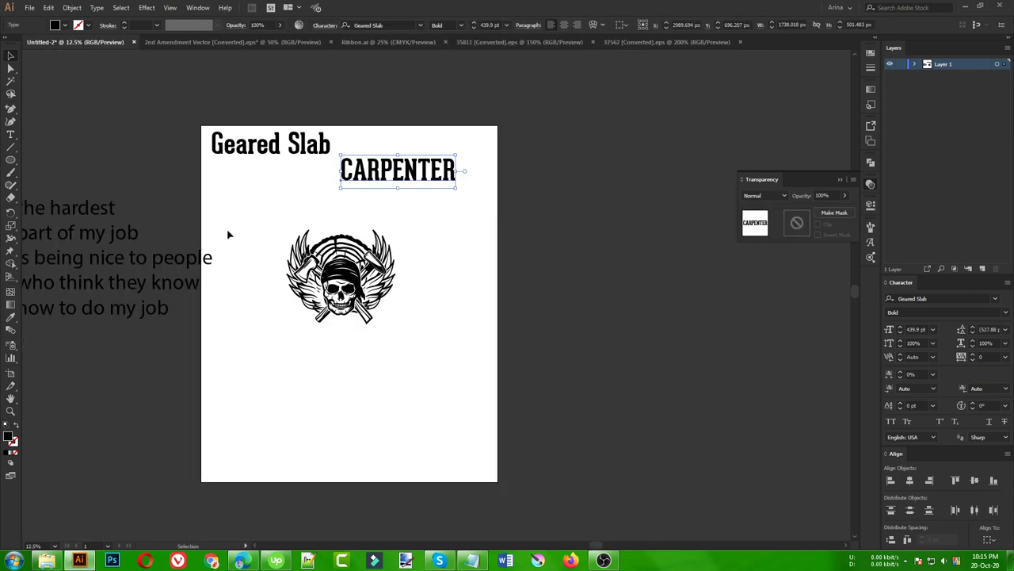
Step: Bring the five slogan lines onto the artboard and stack "the hardest" and "part of my job" above the emblem
left_click_drag(154, 286, 367, 422)
left_click(389, 367)
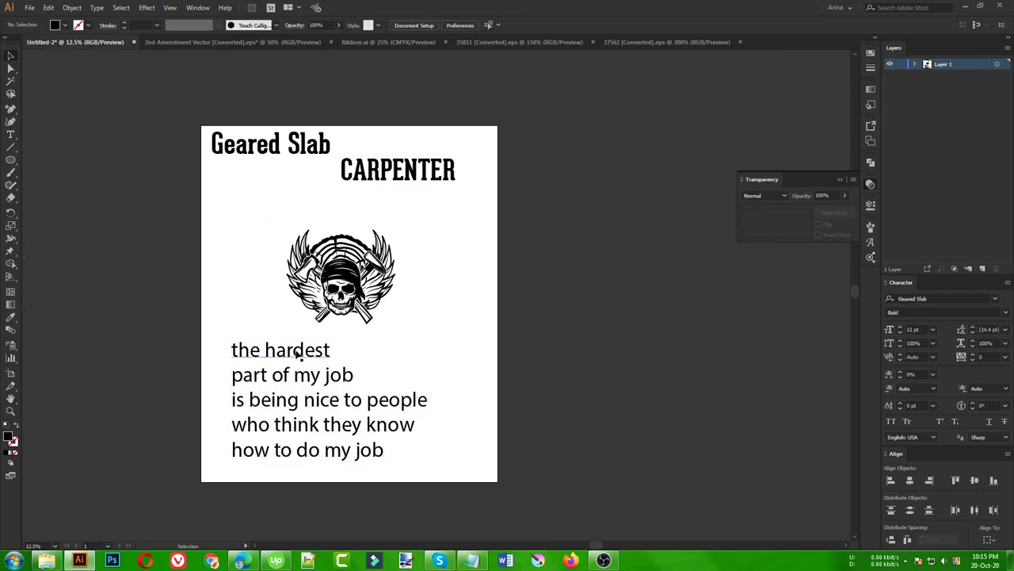
left_click_drag(305, 350, 361, 203)
left_click_drag(321, 374, 378, 228)
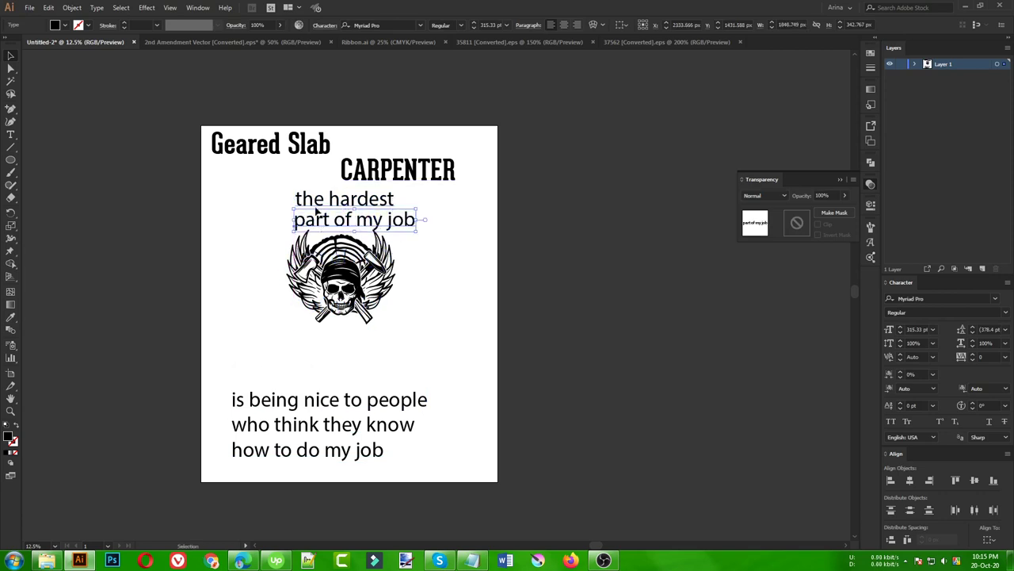
left_click(441, 279)
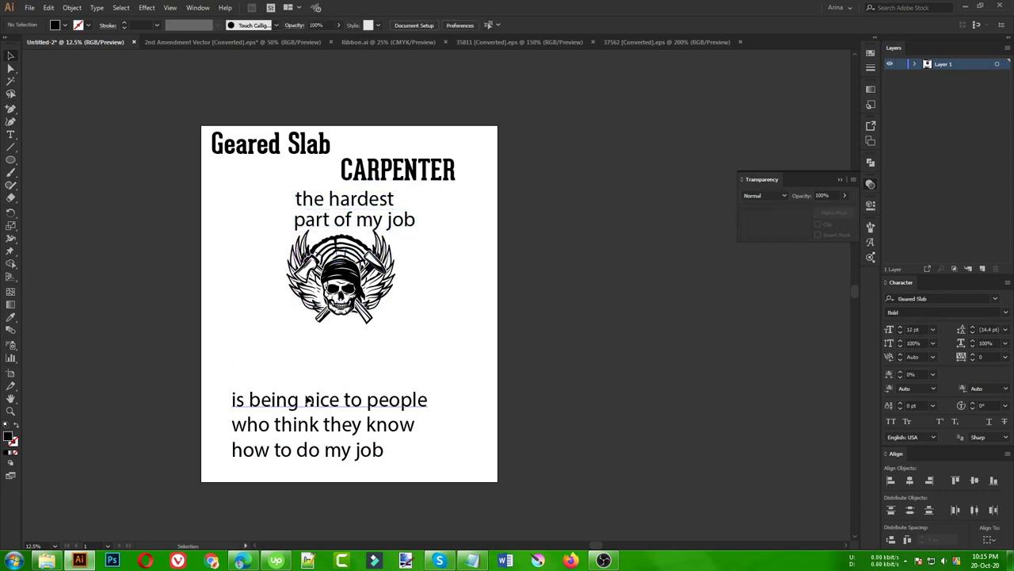
Step: Stack "is being nice to people", "who think they know" and "how to do my job" directly below the emblem
left_click_drag(305, 400, 334, 337)
left_click_drag(333, 428, 365, 359)
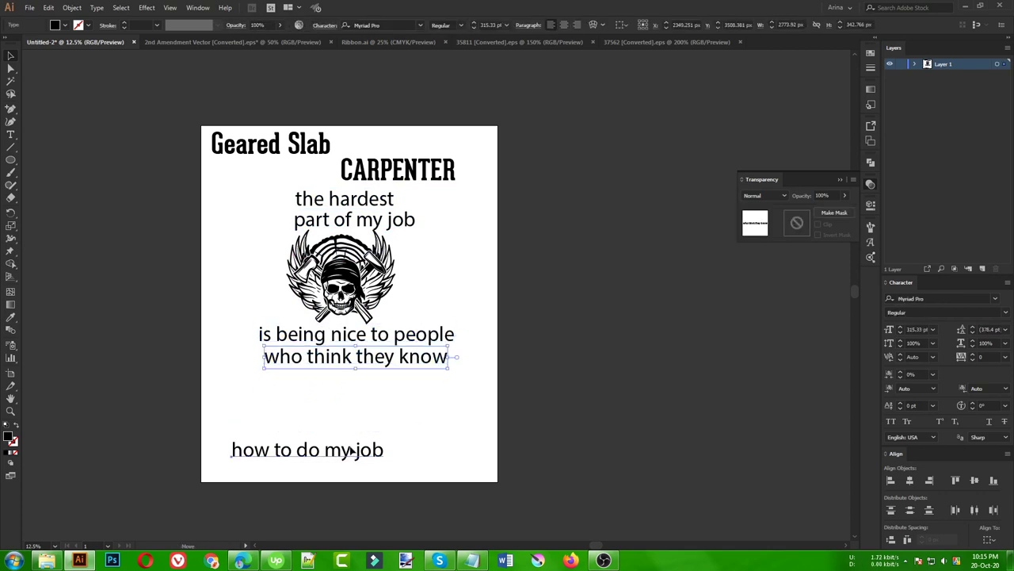
left_click_drag(362, 451, 400, 381)
Step: Clear space around the emblem by moving the three lower slogan lines further down and the upper two beneath the Geared Slab label
left_click_drag(428, 301, 410, 420)
left_click_drag(424, 359, 388, 429)
scroll(325, 253, "up", 2)
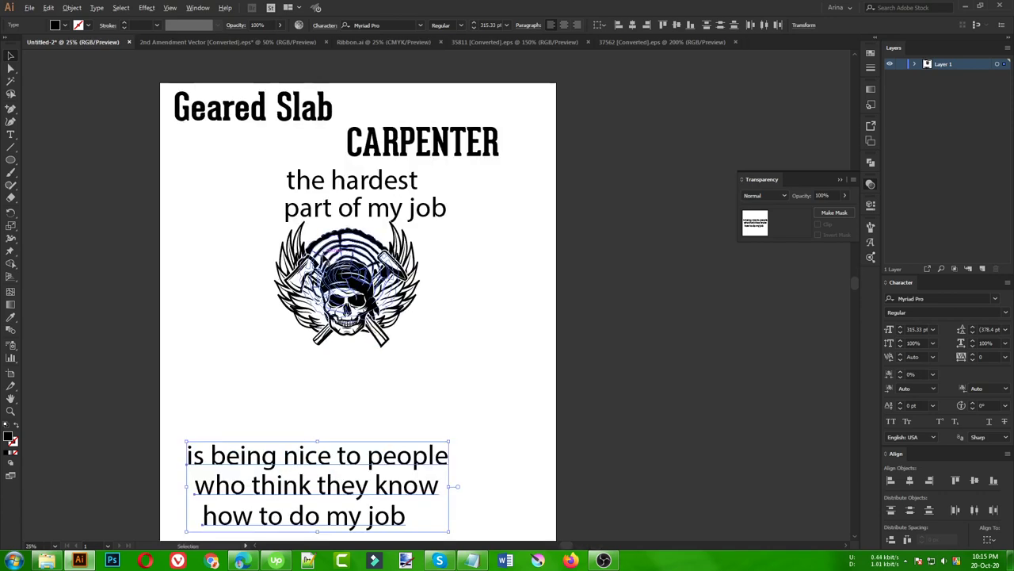
left_click_drag(236, 109, 198, 156)
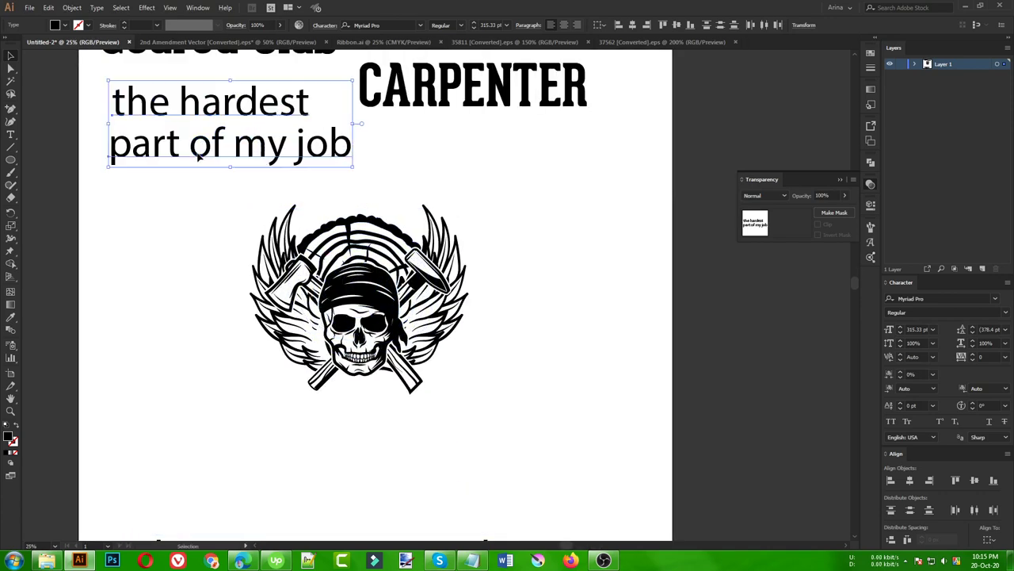
left_click(176, 216)
Step: Draw a circle about 1471 px in diameter around the emblem with no fill and a black 10 pt stroke
left_click_drag(431, 332, 458, 398)
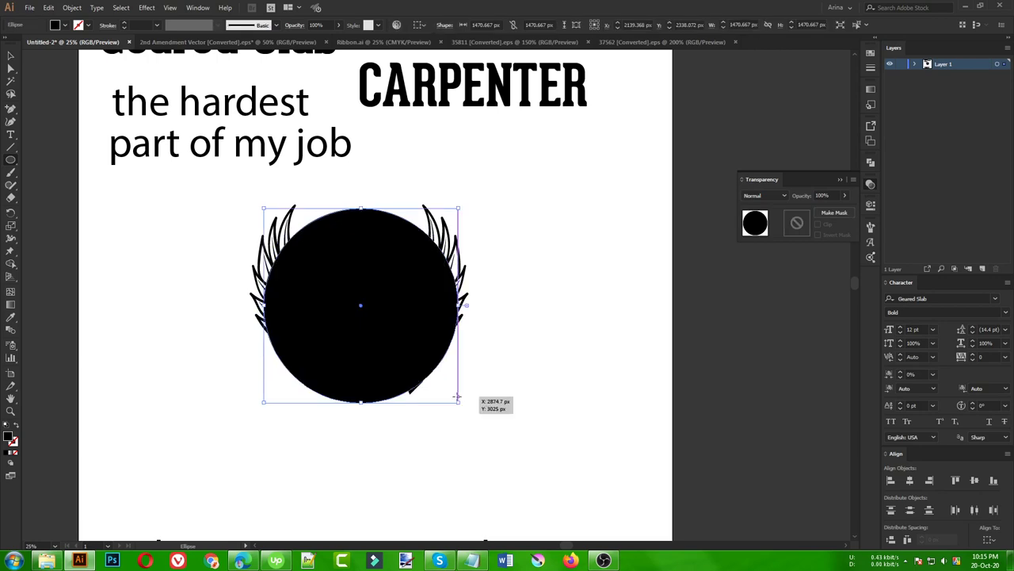
key("shift+x")
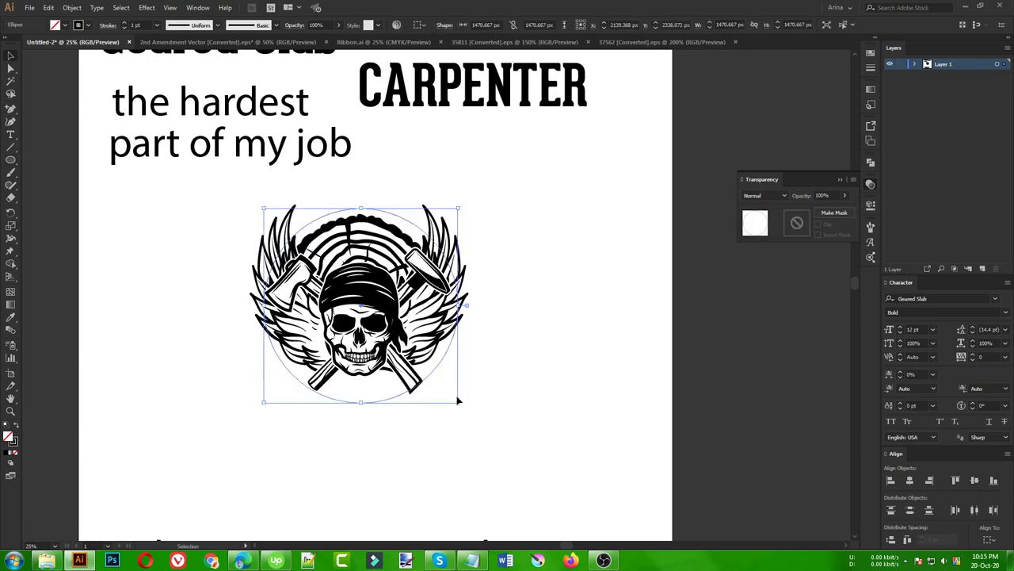
type("10")
key("Return")
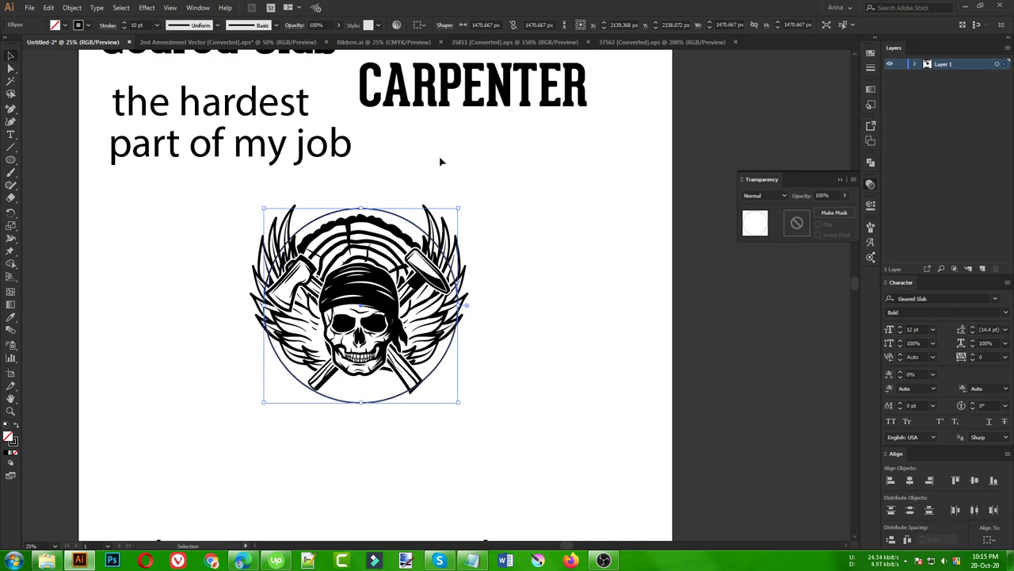
left_click(441, 162)
Step: Centre the circle horizontally on the emblem and nudge it slightly upward
left_click_drag(222, 204, 449, 390)
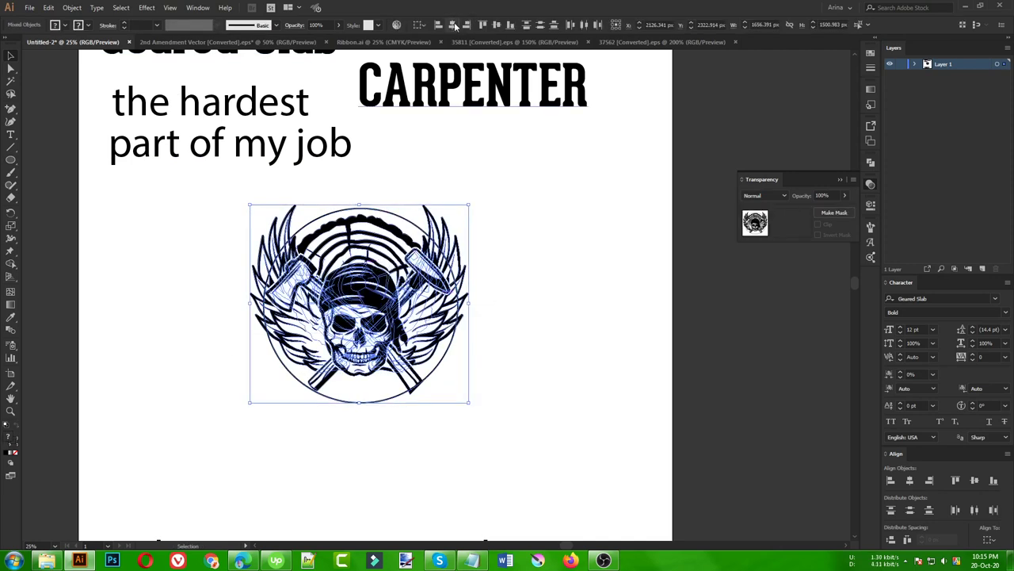
left_click(424, 146)
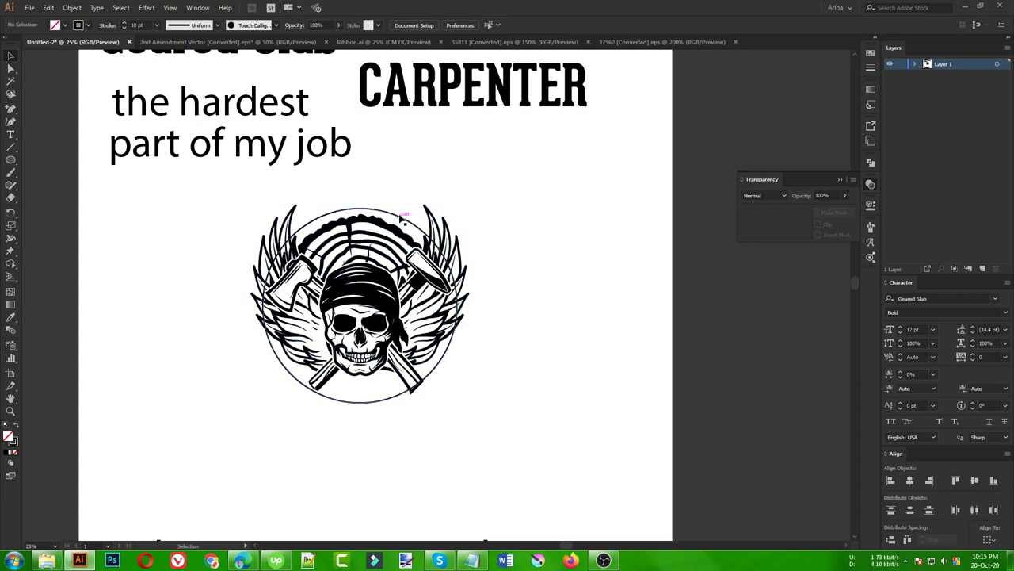
left_click(402, 217)
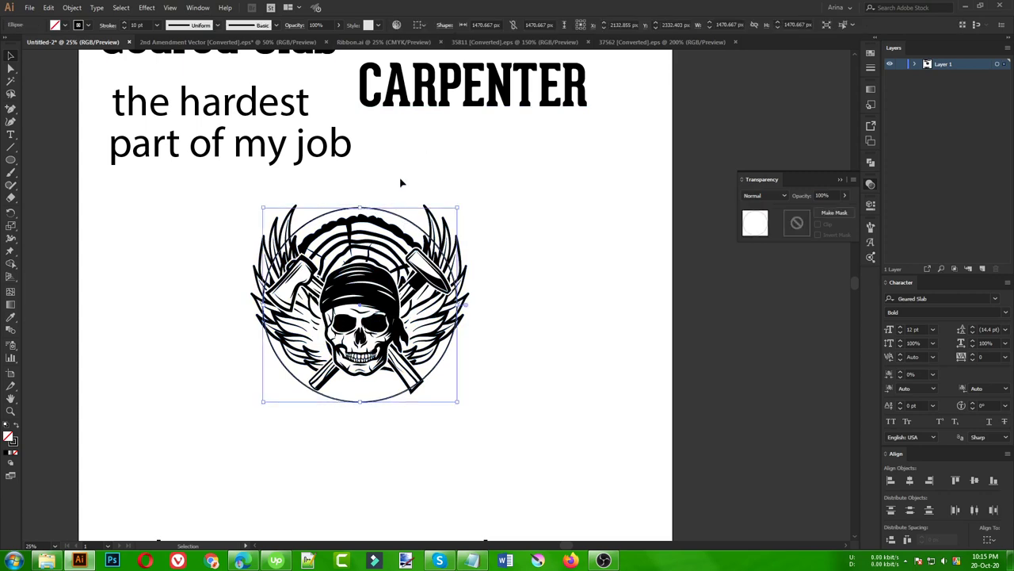
left_click(400, 183)
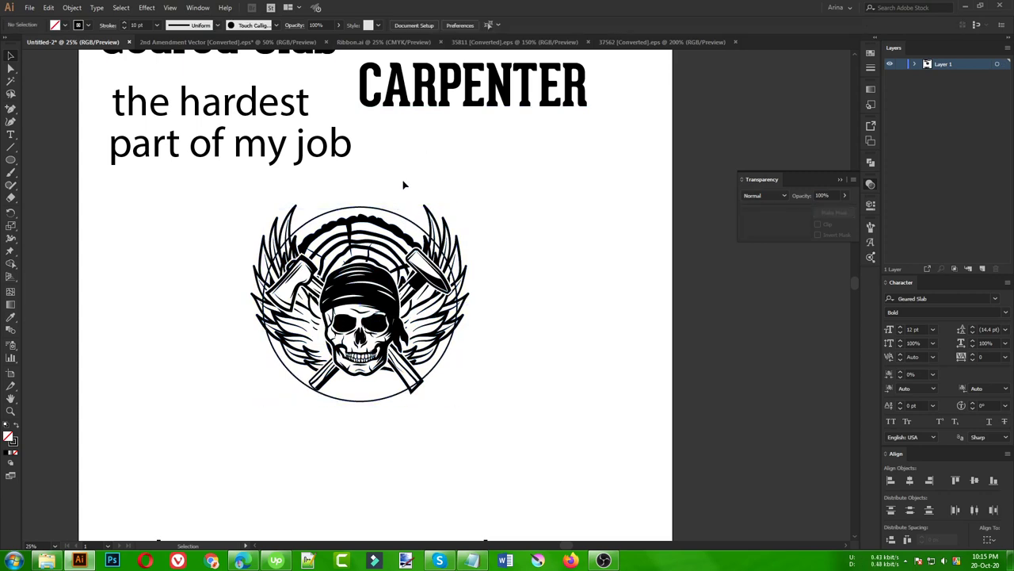
Step: Set "the hardest" in the DEATHE MAACH NCV font and place it with a duplicate to the right of the emblem
scroll(402, 184, "up", 3)
scroll(262, 171, "up", 1)
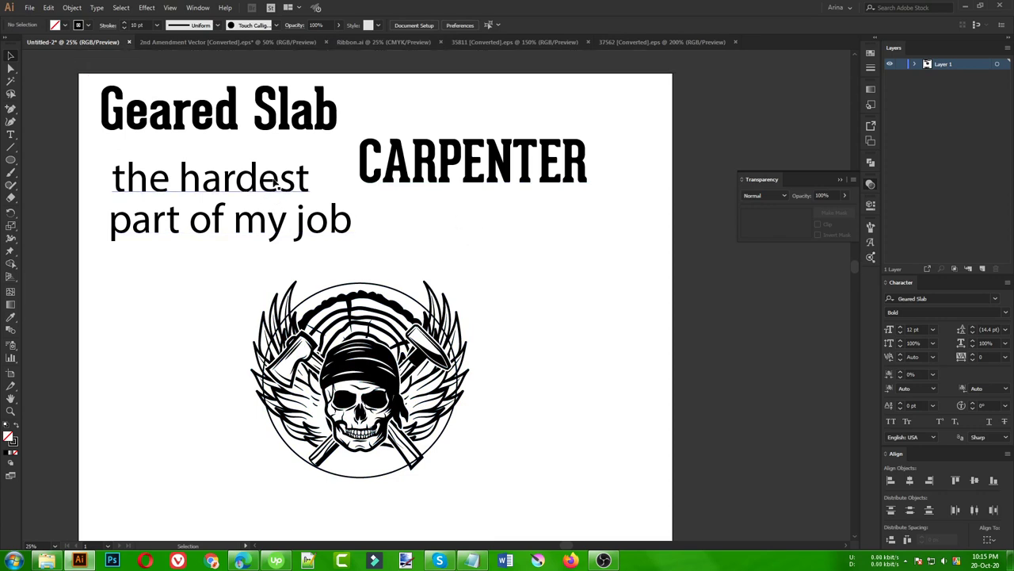
left_click_drag(276, 183, 223, 346)
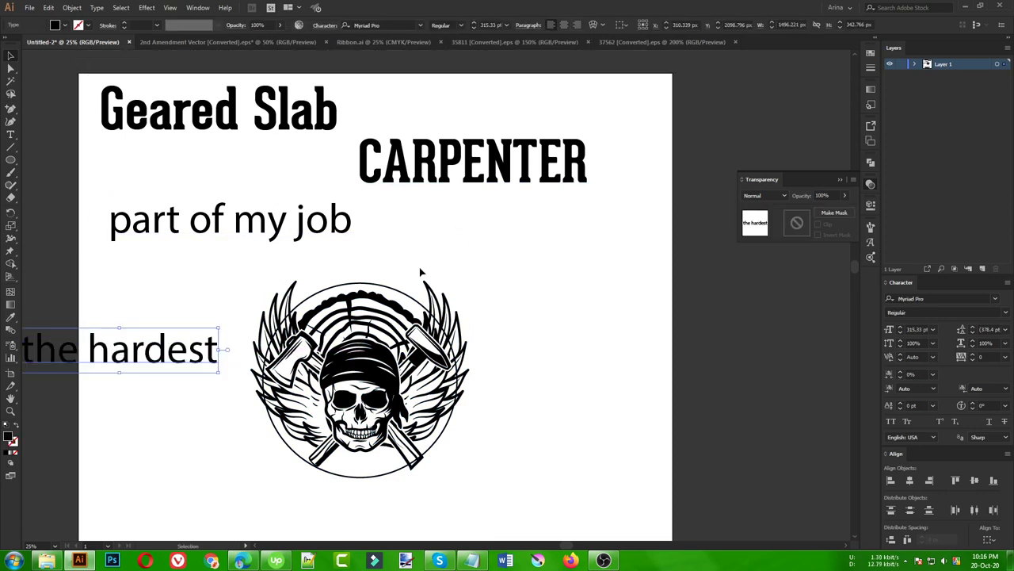
left_click(384, 25)
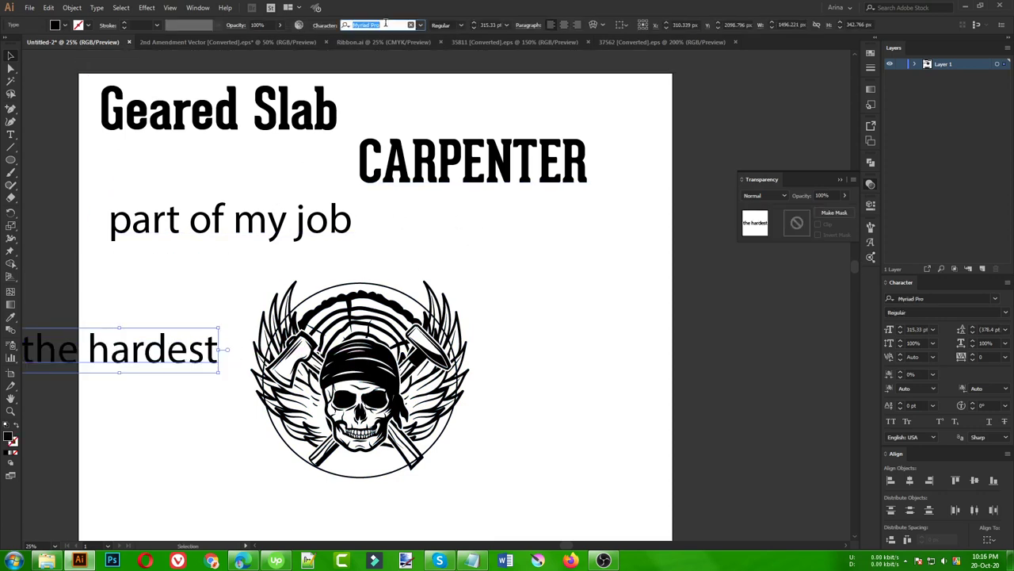
type("dea")
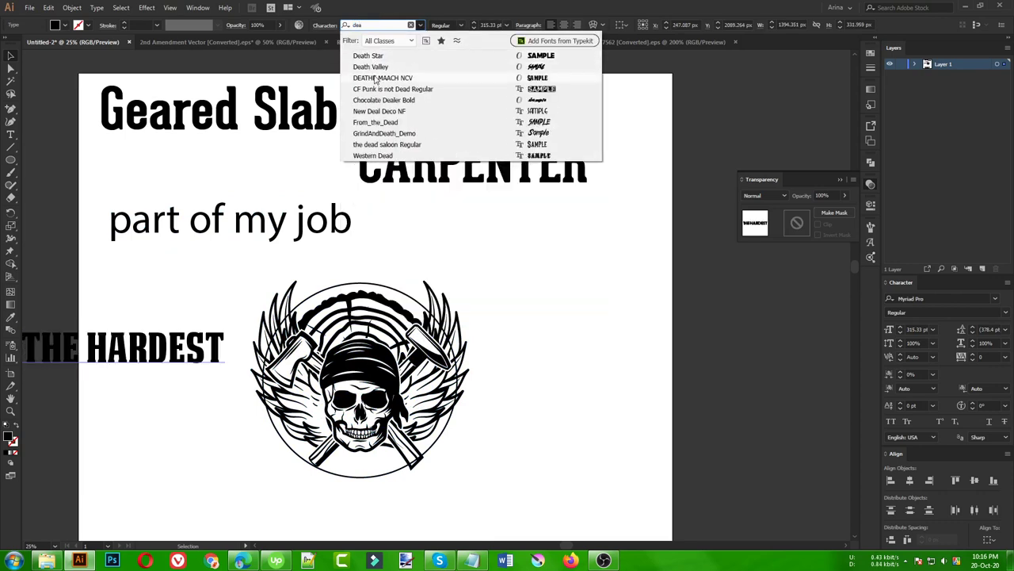
left_click(376, 77)
left_click_drag(181, 342, 621, 354)
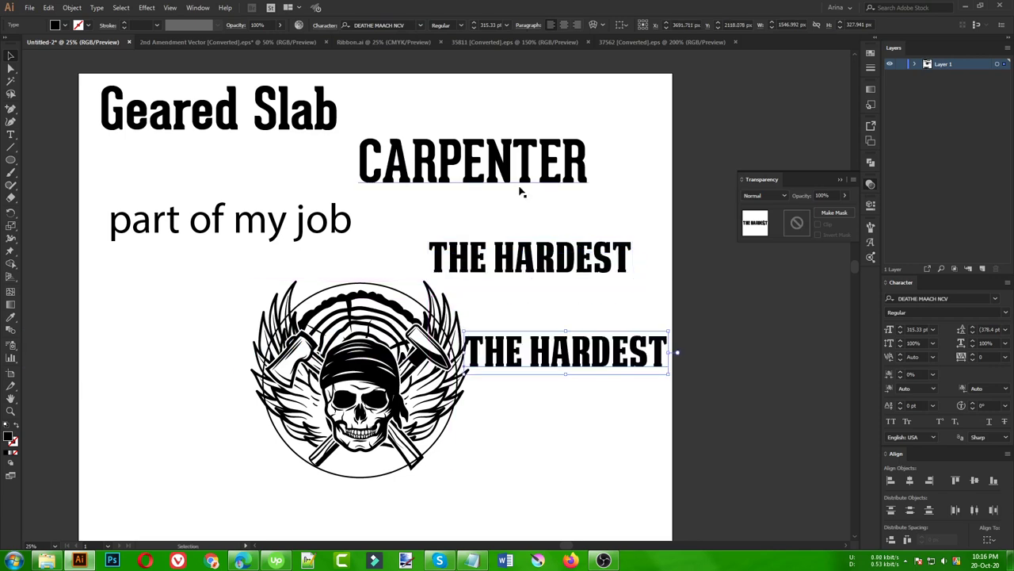
Step: Copy the DEATHE MAACH NCV style from THE HARDEST onto the CARPENTER text with the Eyedropper
left_click(517, 184)
key("i")
left_click(515, 244)
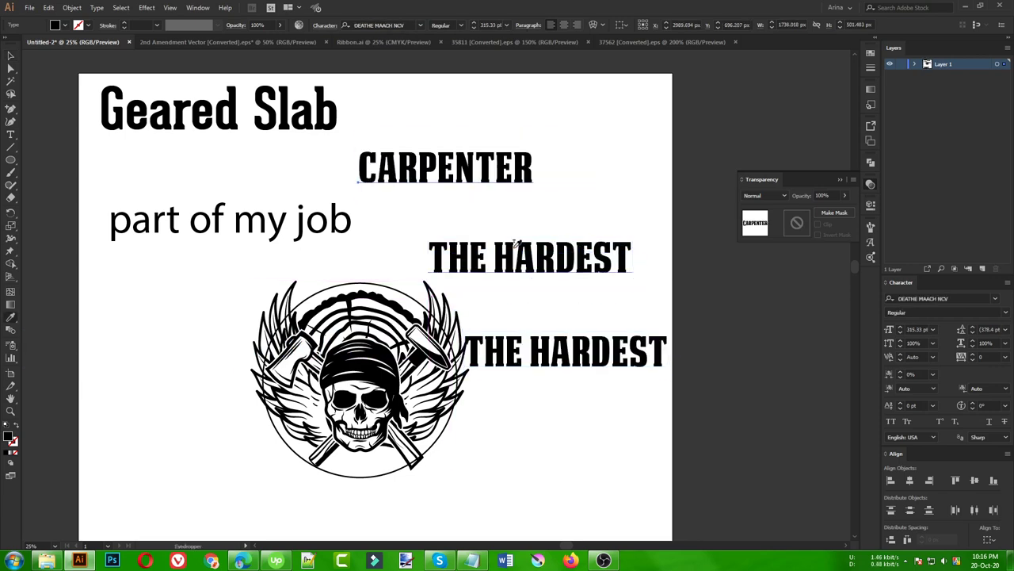
key("v")
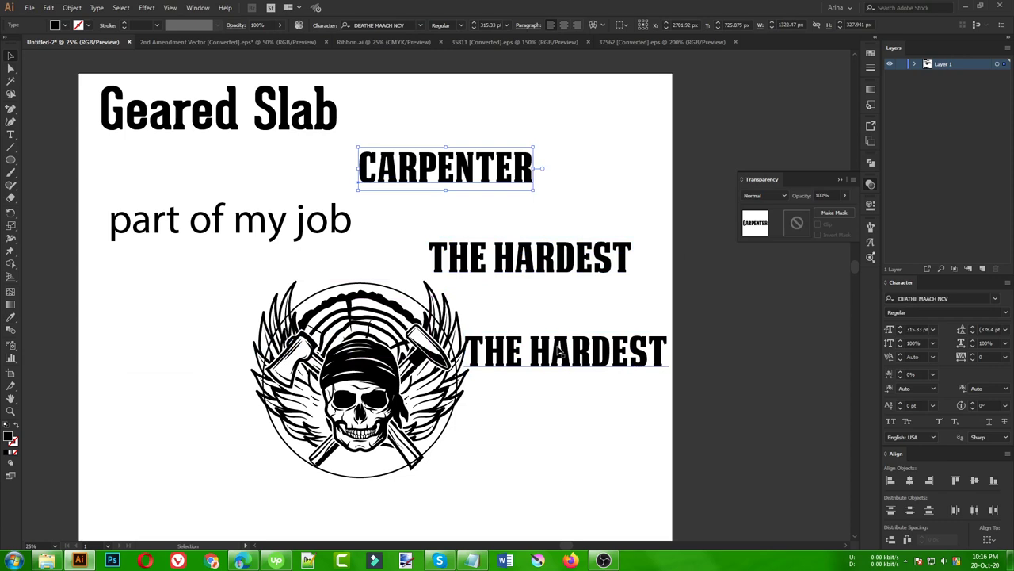
Step: Apply the Geared Slab label's style to the lower THE HARDEST text with the Eyedropper and set it in All Caps
left_click(562, 353)
key("i")
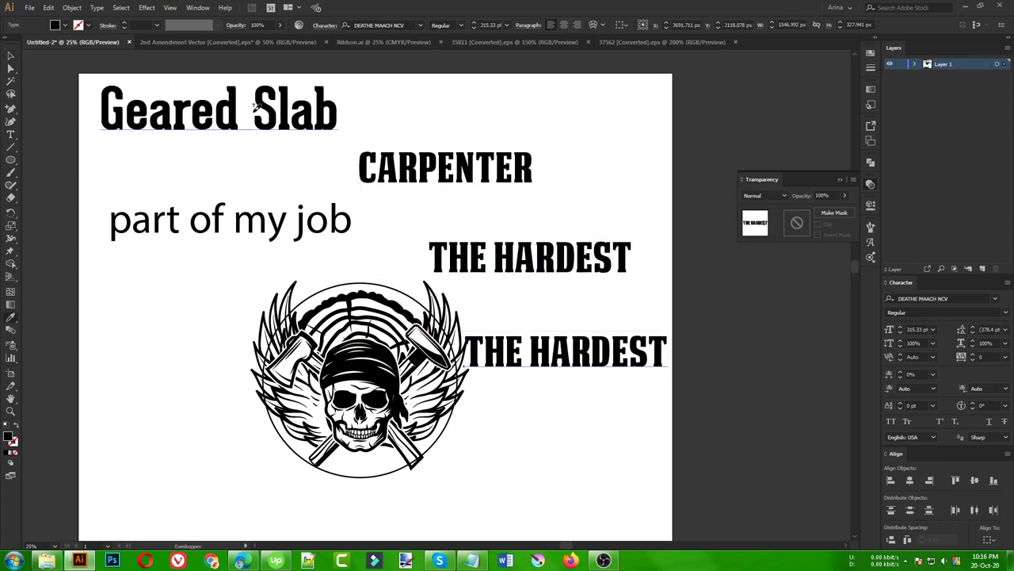
left_click(298, 128)
key("v")
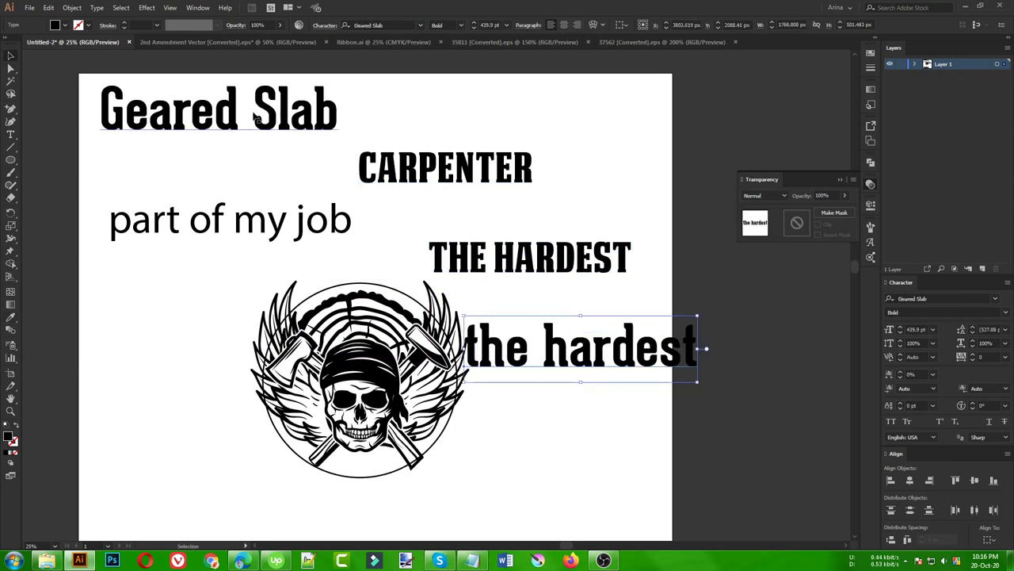
left_click(890, 422)
Step: Match "part of my job" to the all-caps Geared Slab text with the Eyedropper and scale it down to about 188 pt
left_click_drag(347, 250, 316, 258)
key("i")
left_click(623, 360)
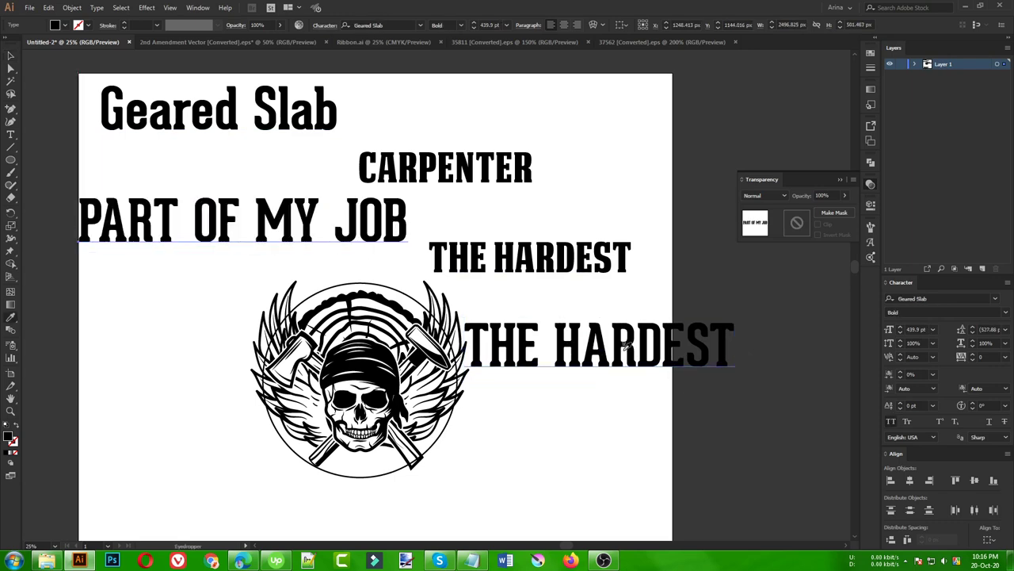
key("v")
left_click_drag(408, 224, 277, 207)
Step: Move the Geared Slab THE HARDEST text below PART OF MY JOB and scale it down to about 255 pt
left_click_drag(571, 358, 214, 250)
left_click_drag(382, 245, 267, 245)
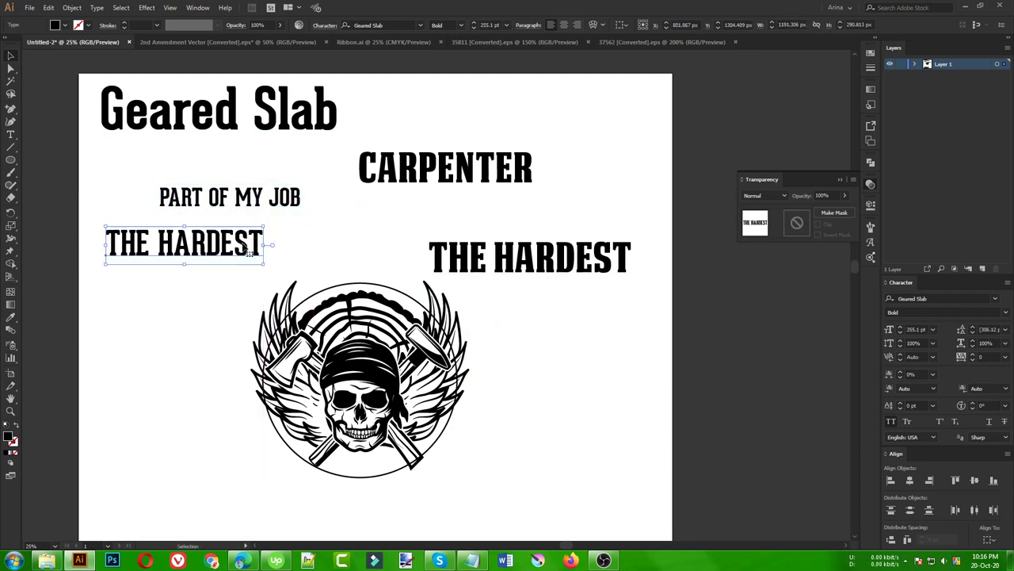
left_click(204, 267)
Step: Position the Geared Slab THE HARDEST above the emblem, shifting PART OF MY JOB left and the DEATHE MAACH NCV copy further right
scroll(208, 261, "up", 1)
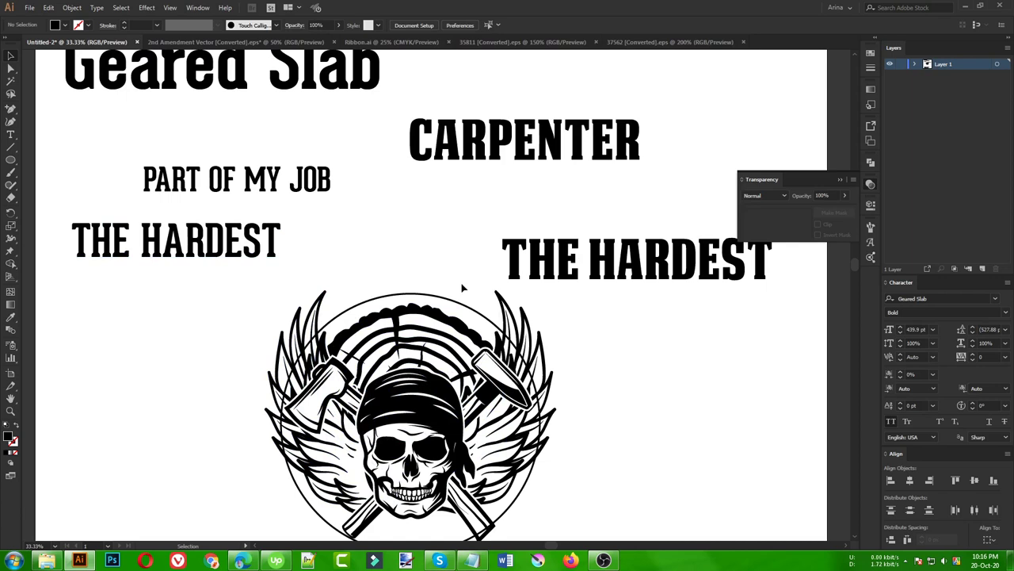
scroll(372, 252, "up", 1)
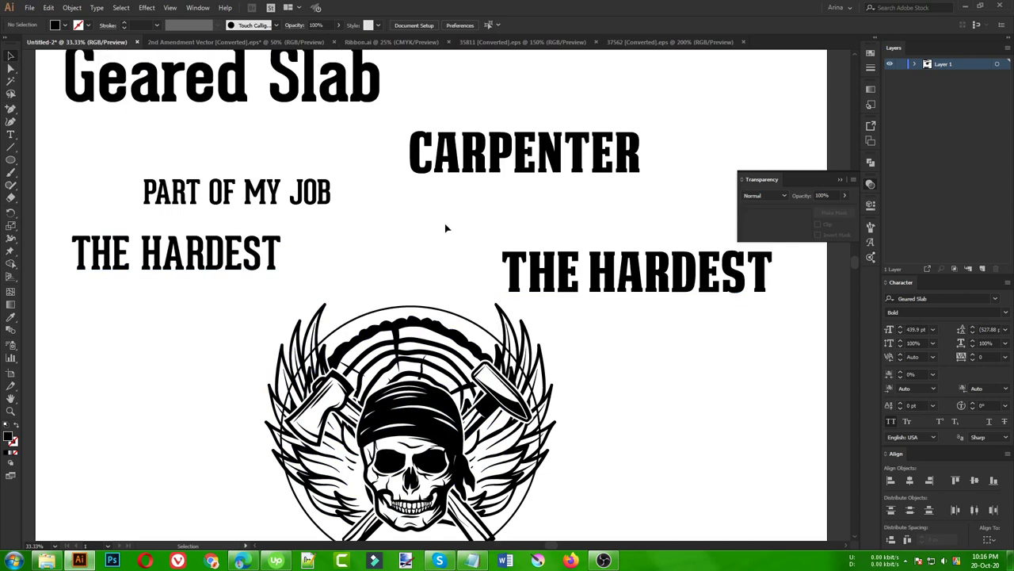
left_click_drag(300, 199, 228, 192)
left_click_drag(228, 247, 482, 264)
left_click_drag(599, 279, 705, 295)
double_click(435, 271)
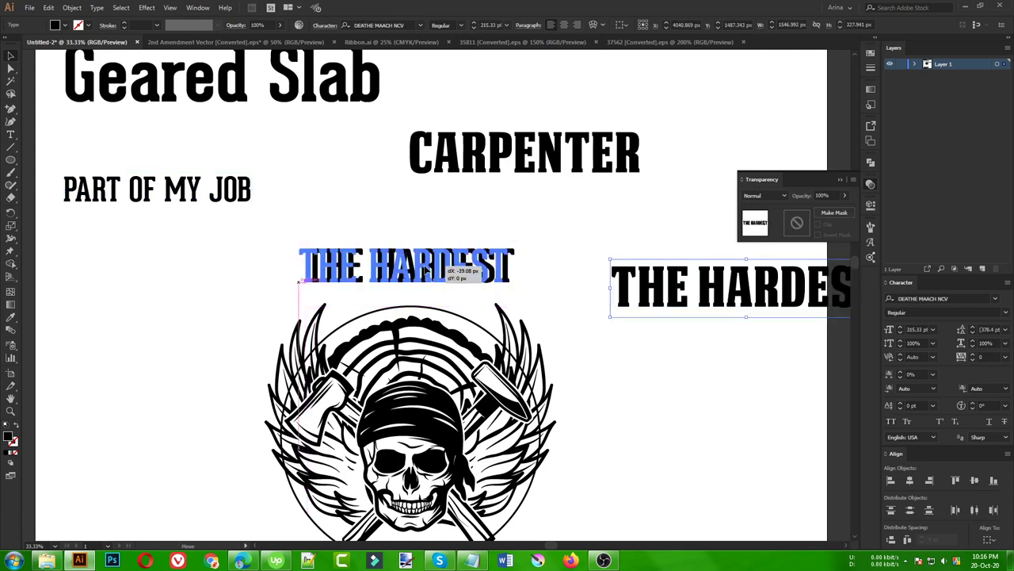
key("Escape")
Step: Cut the straight PART OF MY JOB text and place it along the circle's upper arc with the Type on a Path tool
left_click(200, 202)
key("a")
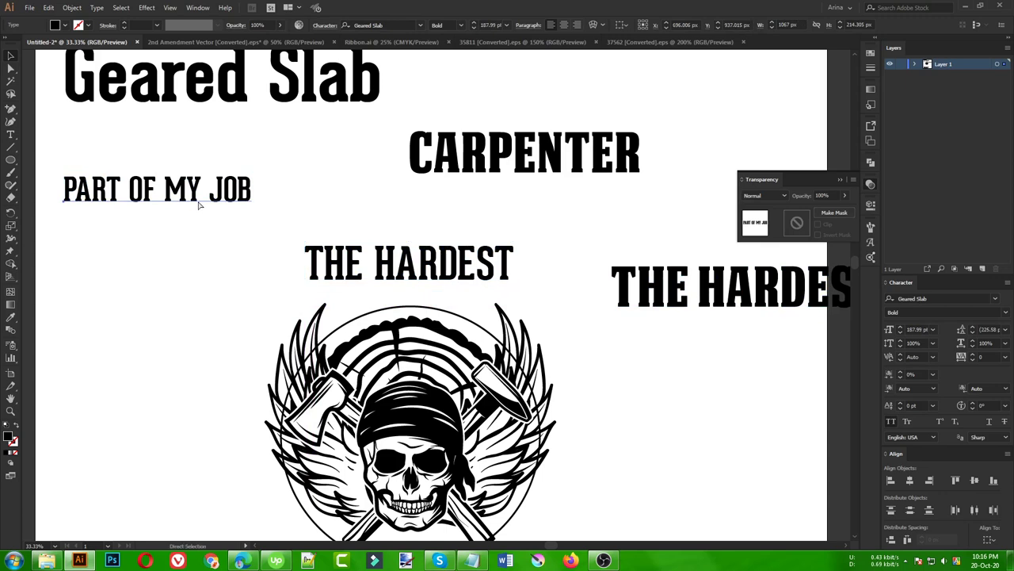
key("Delete")
key("v")
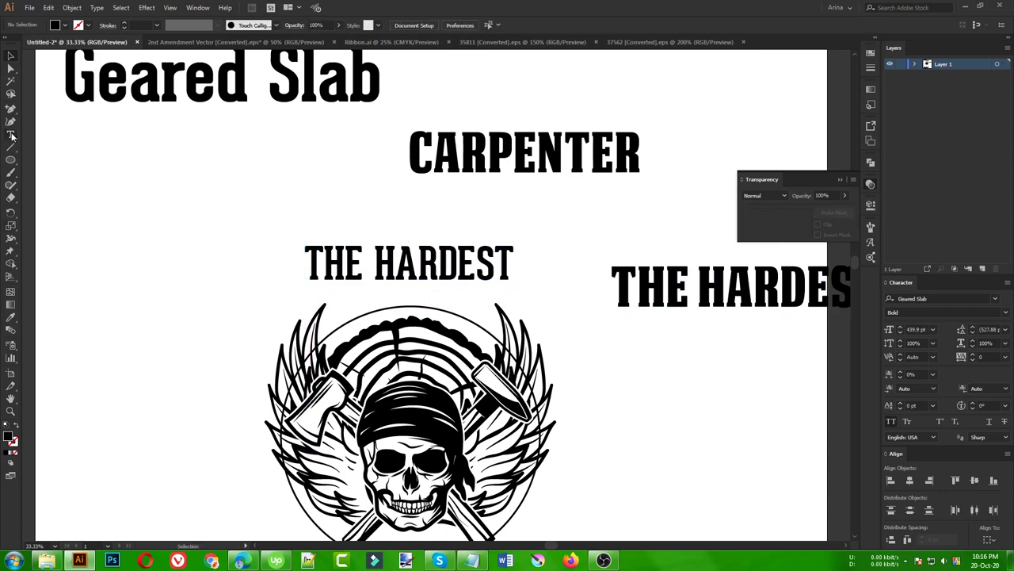
left_click_drag(11, 136, 64, 162)
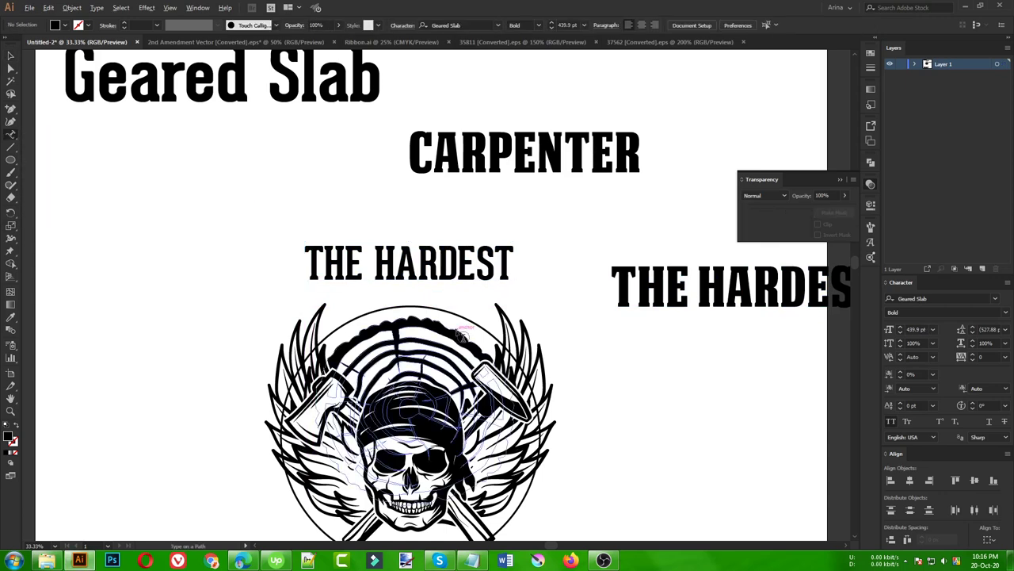
scroll(461, 332, "up", 1)
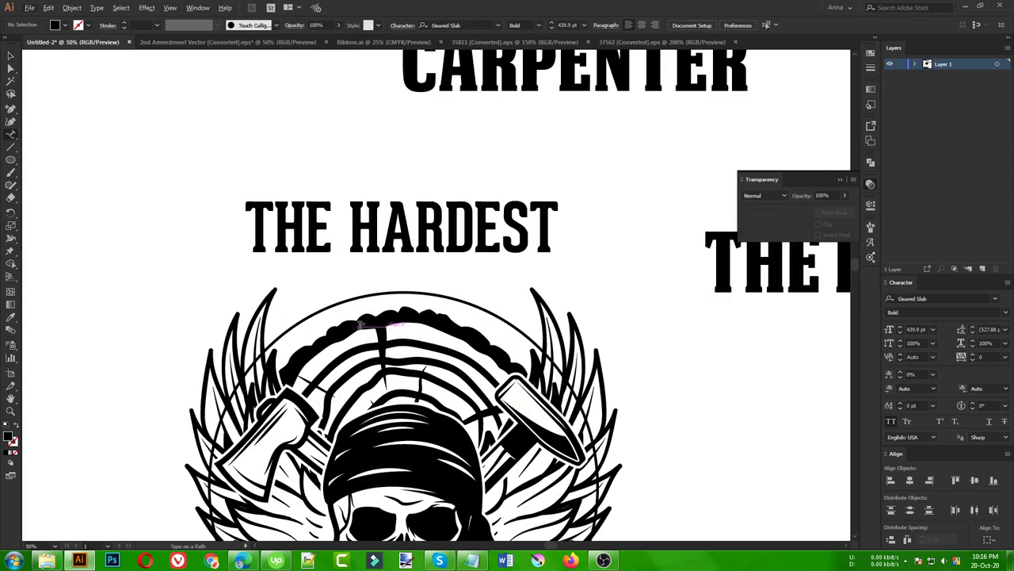
left_click(289, 328)
type("PART OF MY JOB")
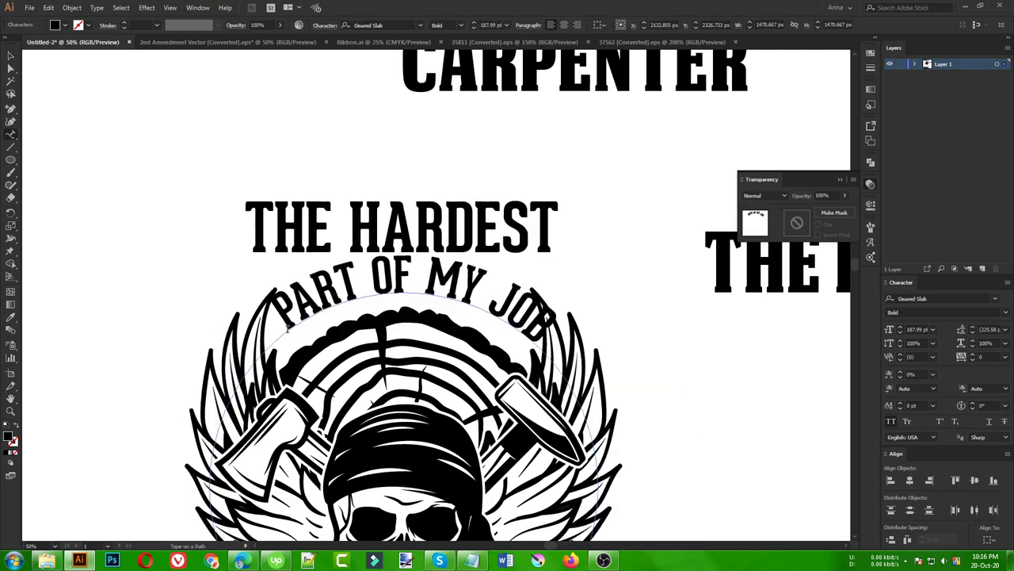
left_click(11, 56)
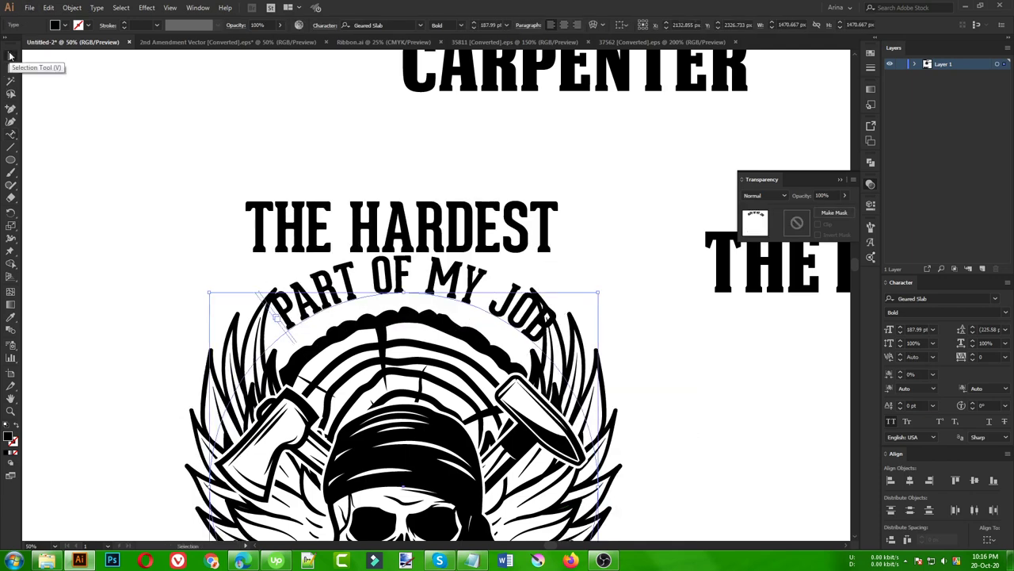
Step: Shift the start of the curved PART OF MY JOB to the circle's left side and centre-align it over the upper arc
scroll(347, 322, "down", 2)
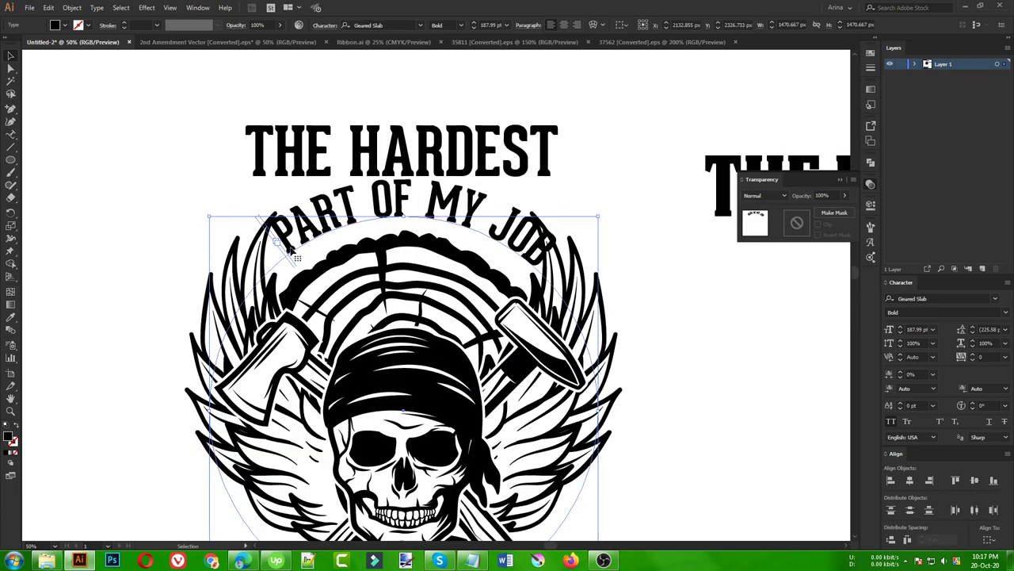
left_click(272, 238)
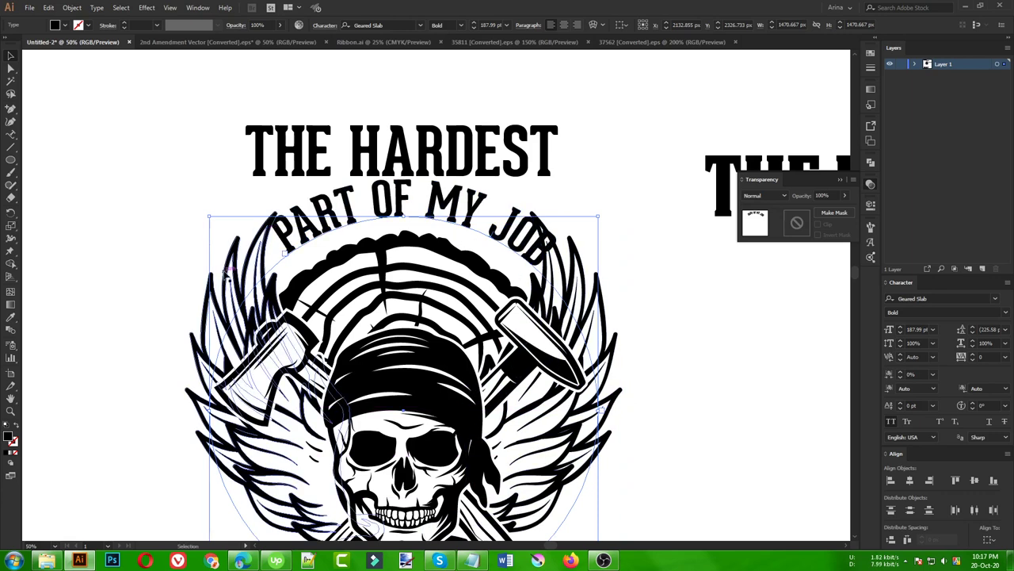
scroll(265, 236, "down", 1)
scroll(264, 231, "down", 1)
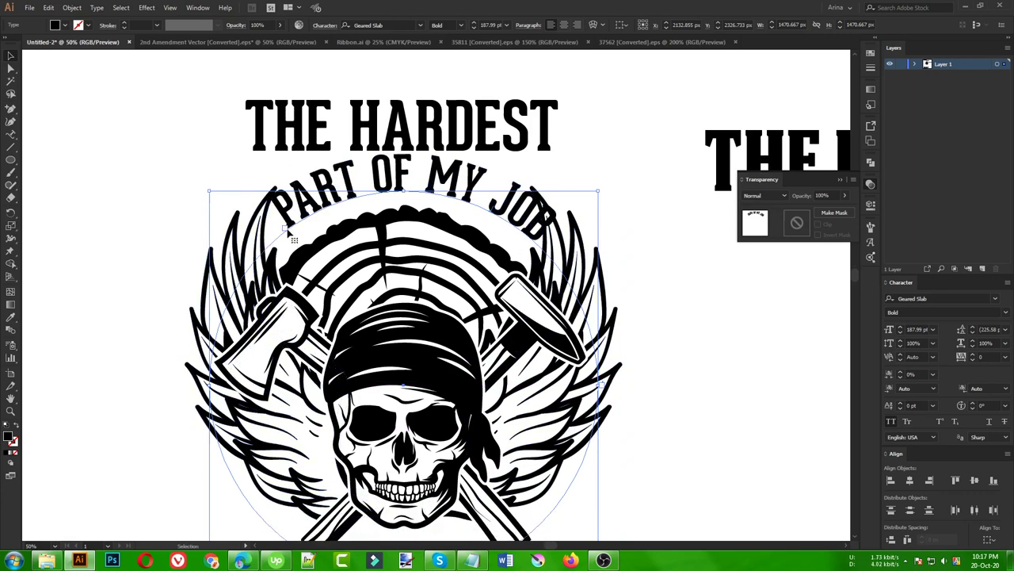
left_click_drag(289, 230, 200, 388)
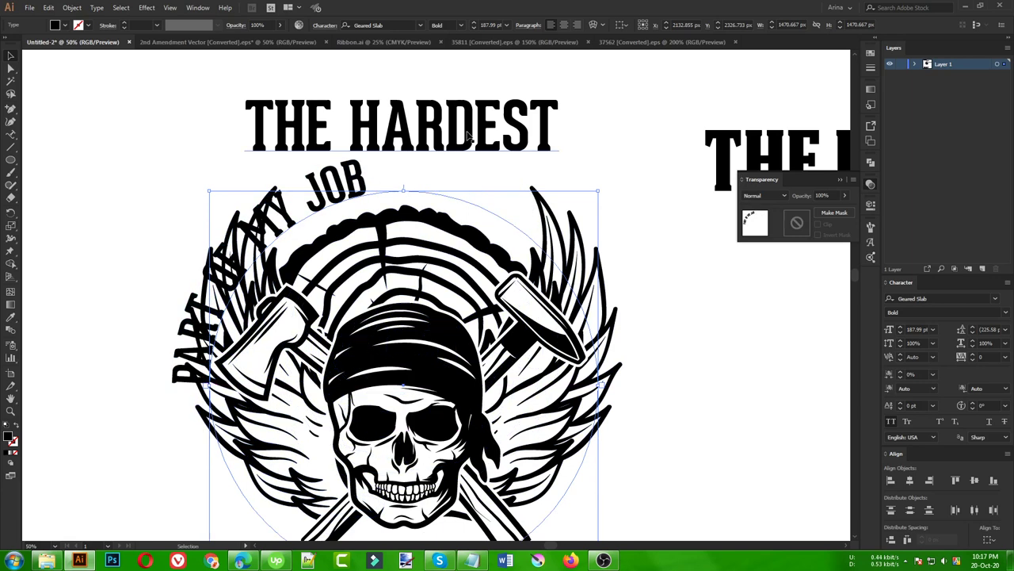
left_click(563, 26)
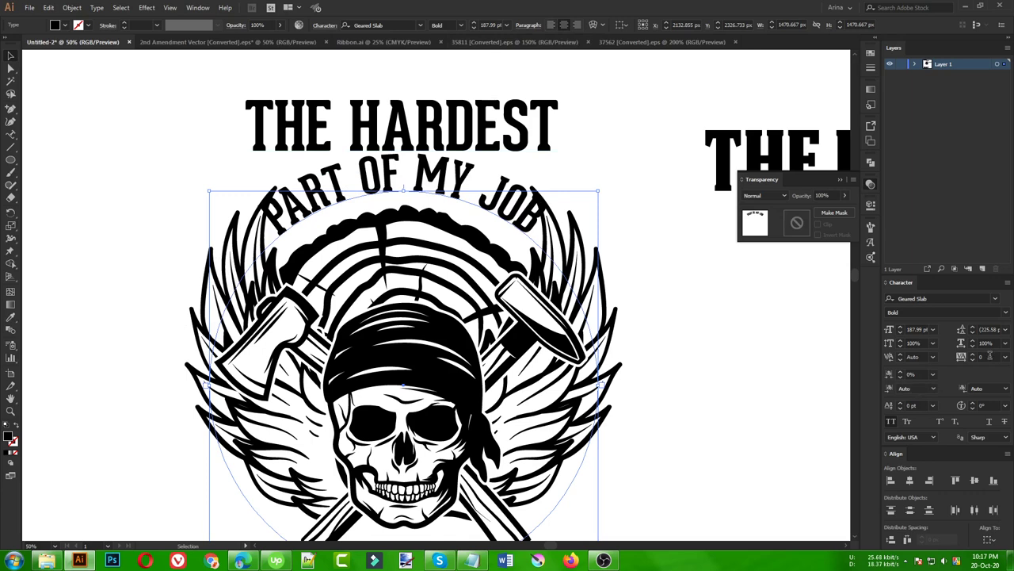
Step: Set the curved PART OF MY JOB to 200 pt with a -40 pt baseline shift and tracking of 10
scroll(989, 355, "down", 3)
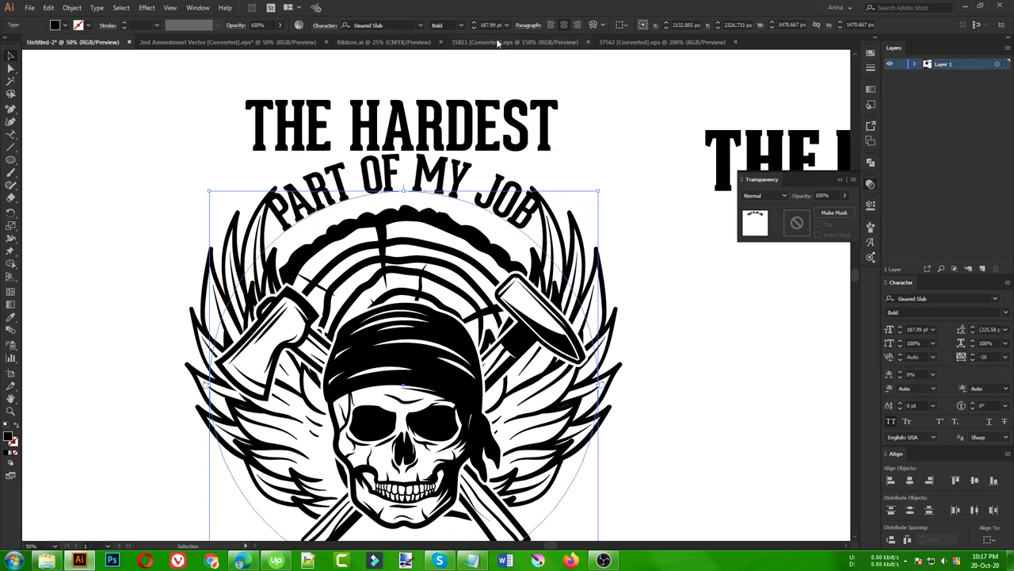
scroll(491, 24, "up", 5)
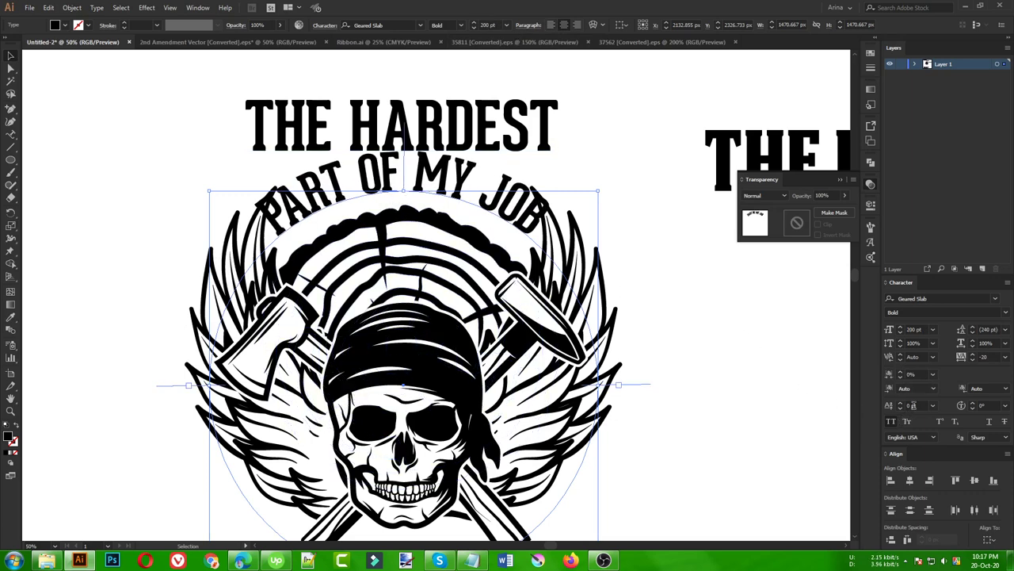
scroll(913, 405, "down", 5)
scroll(915, 405, "down", 1)
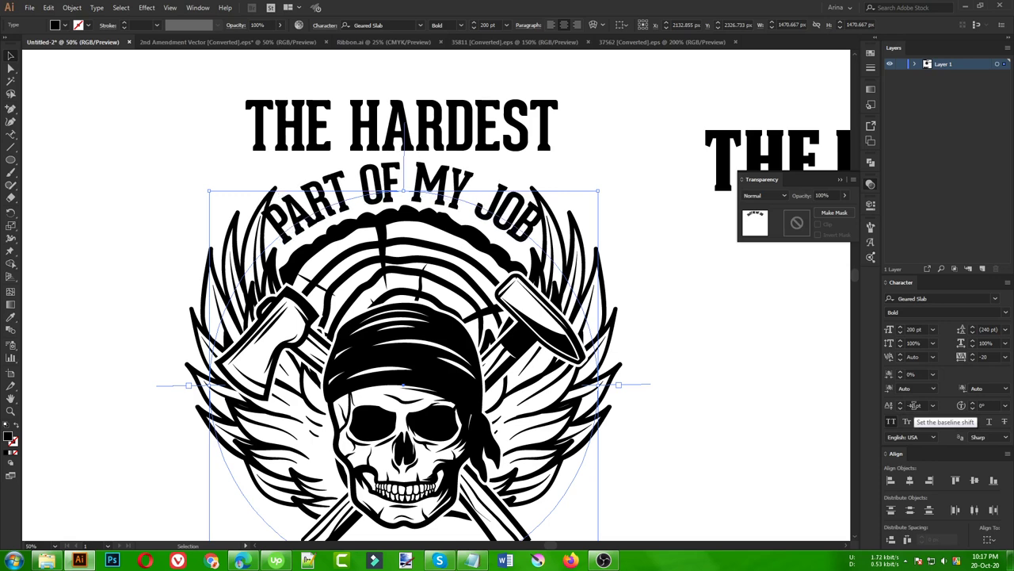
scroll(992, 356, "up", 1)
scroll(991, 356, "up", 2)
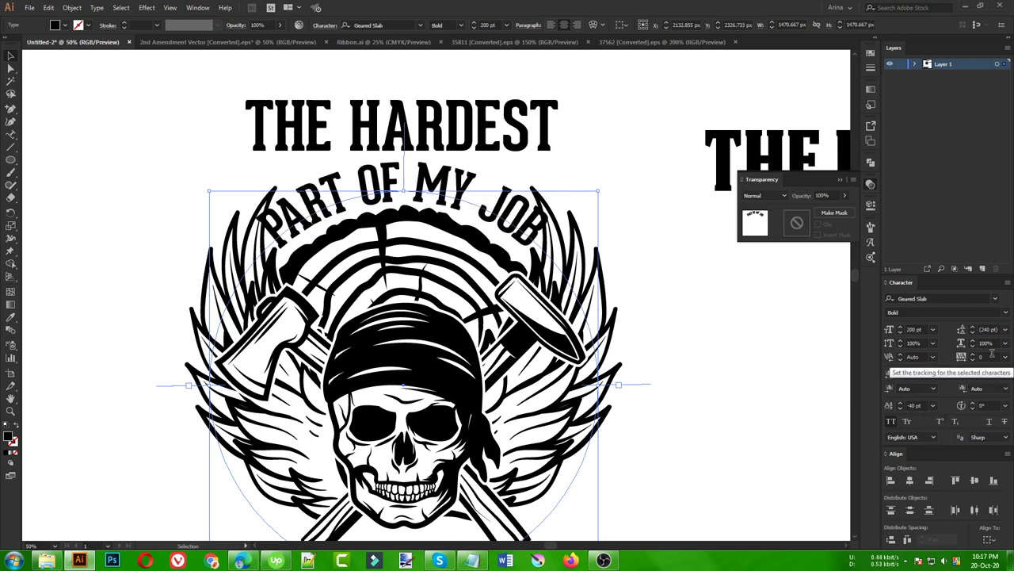
left_click(671, 249)
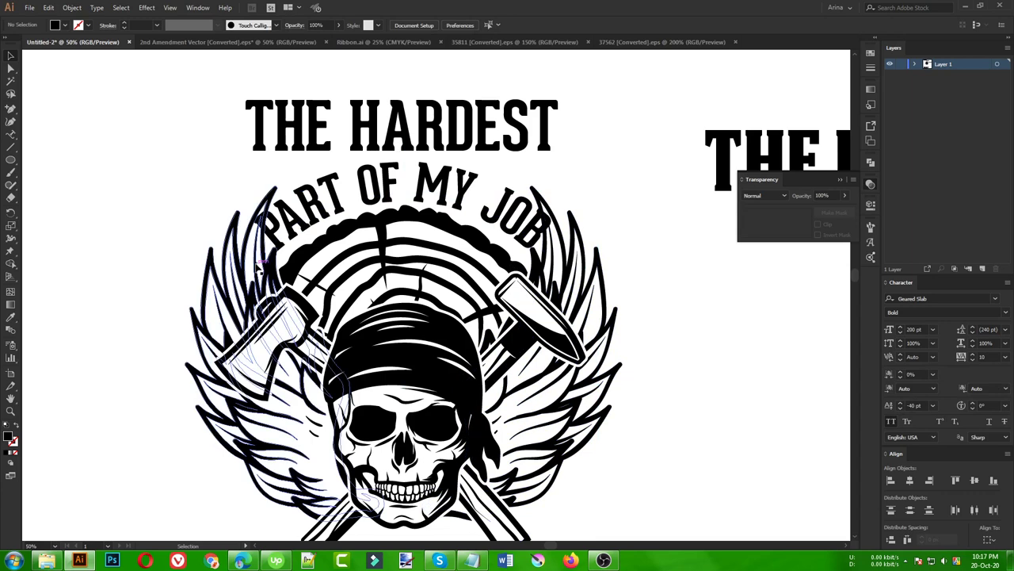
Step: Show the rulers and place vertical guides at the outer left and right tips of the wings
scroll(169, 238, "down", 1)
scroll(403, 225, "up", 1)
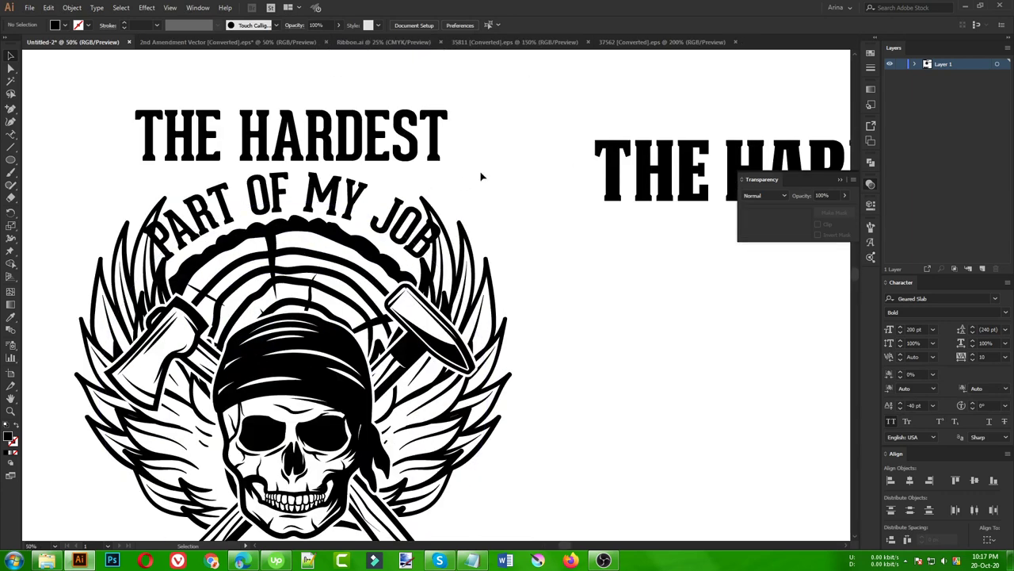
scroll(444, 198, "down", 1)
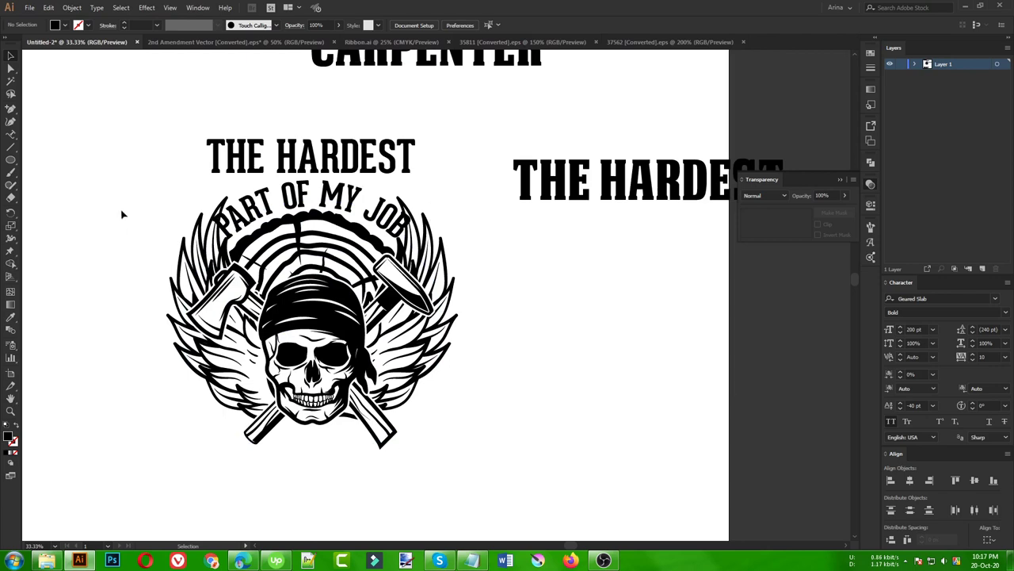
key("ctrl+r")
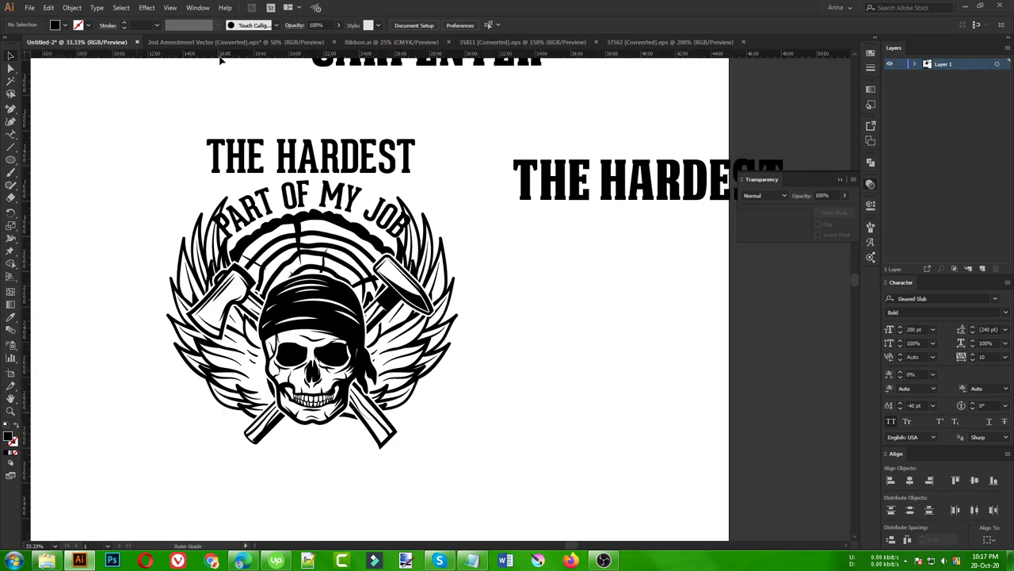
left_click_drag(221, 60, 168, 317)
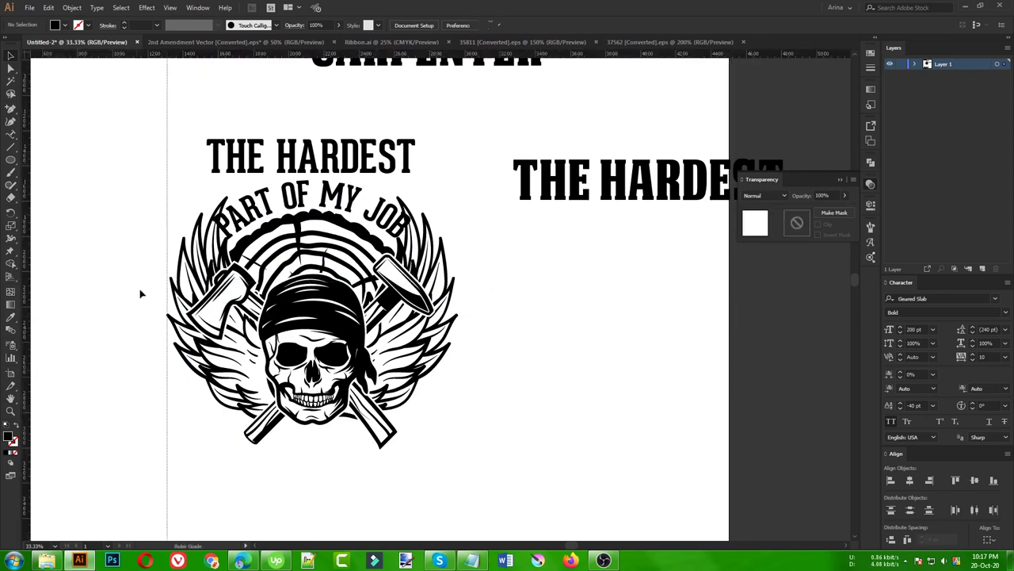
left_click(141, 294)
left_click_drag(521, 59, 458, 339)
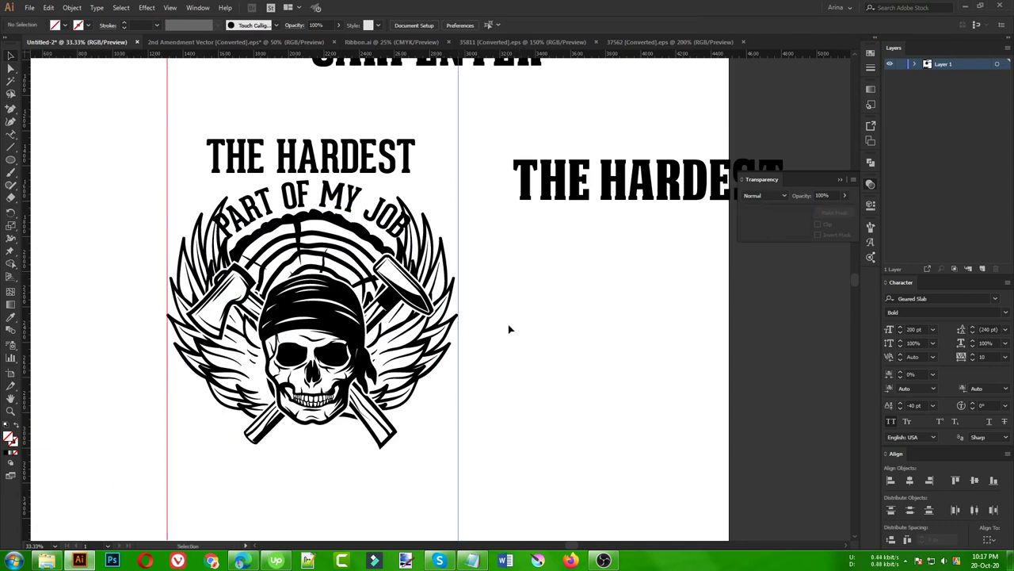
scroll(476, 286, "up", 1)
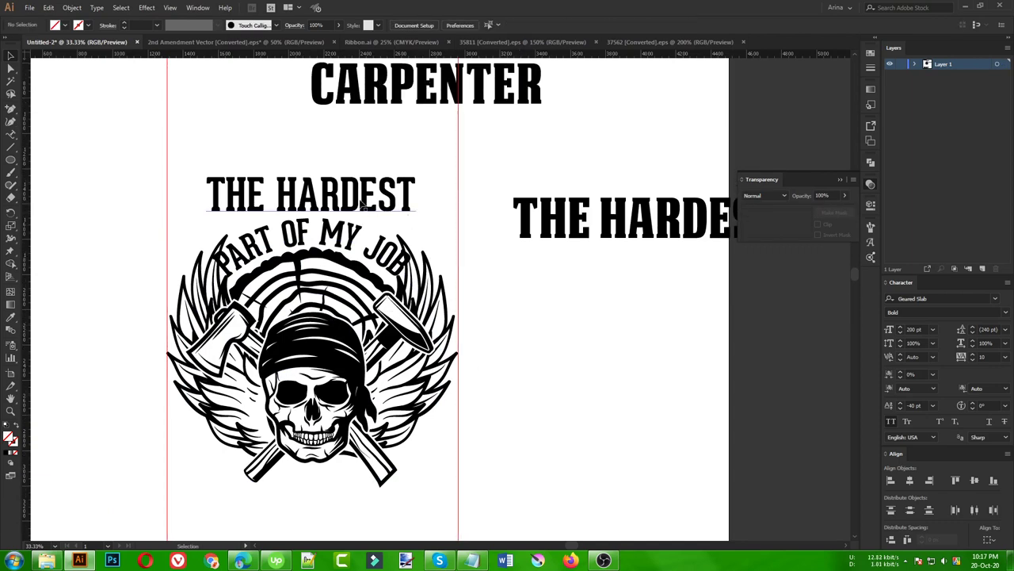
Step: Move the straight THE HARDEST up and add a larger concentric copy of the curved PART OF MY JOB
left_click_drag(356, 202, 357, 151)
left_click(356, 246)
key("a")
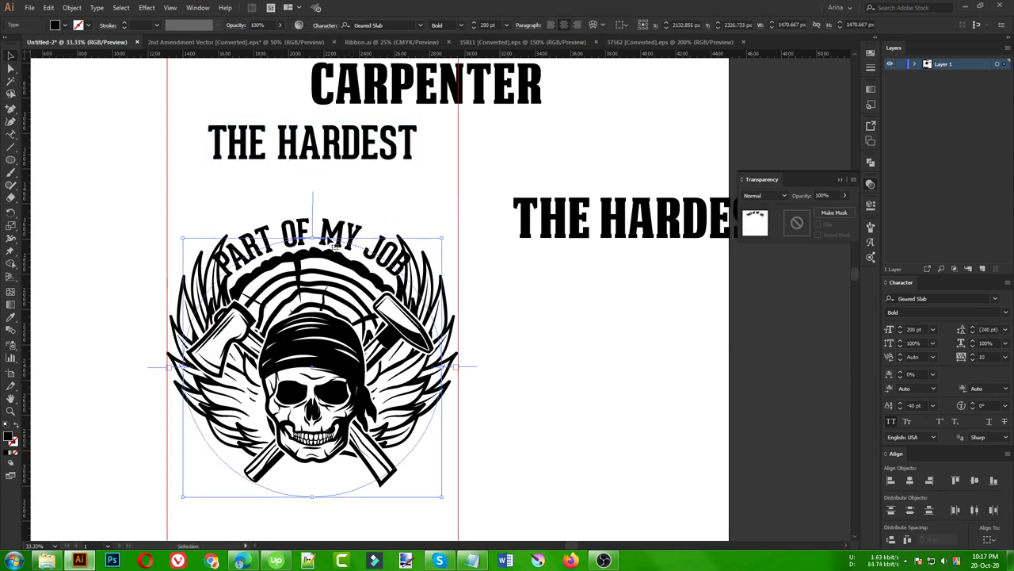
left_click_drag(314, 237, 320, 196)
key("v")
Step: Cut the straight THE HARDEST text and use it to replace PART OF MY JOB on the larger circle
left_click(347, 155)
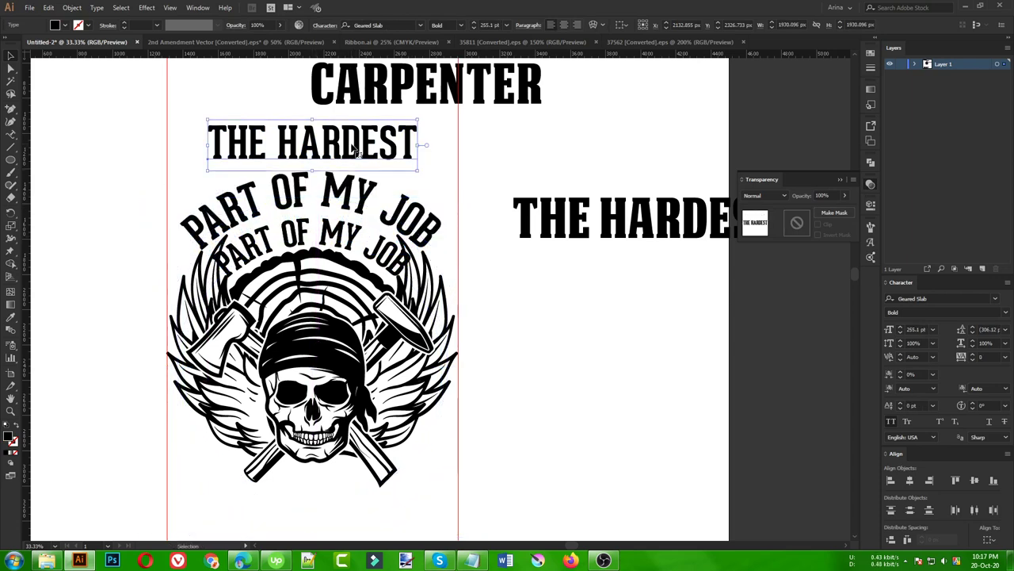
key("Delete")
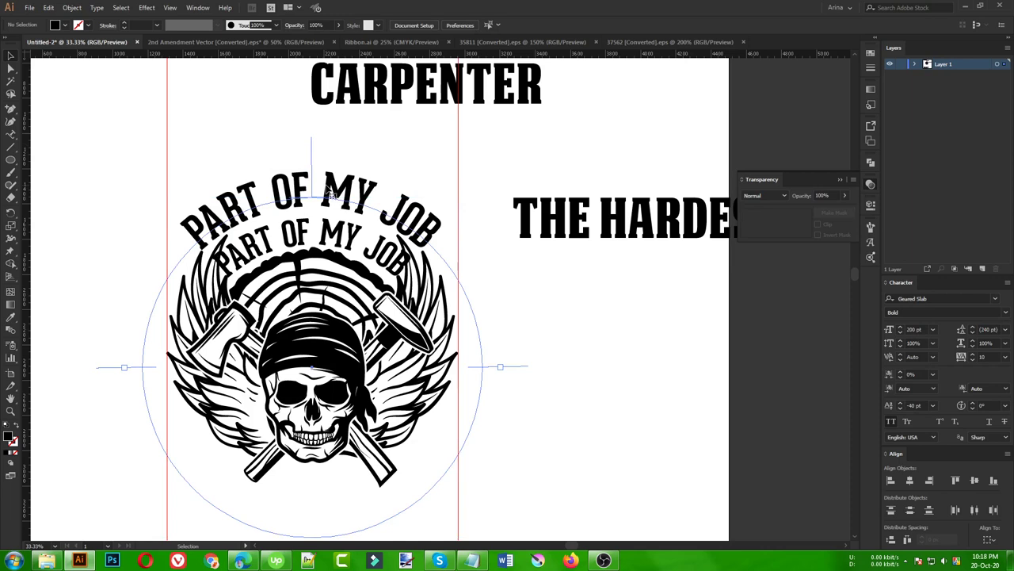
double_click(331, 194)
key("ctrl+a")
type("THE HARDEST")
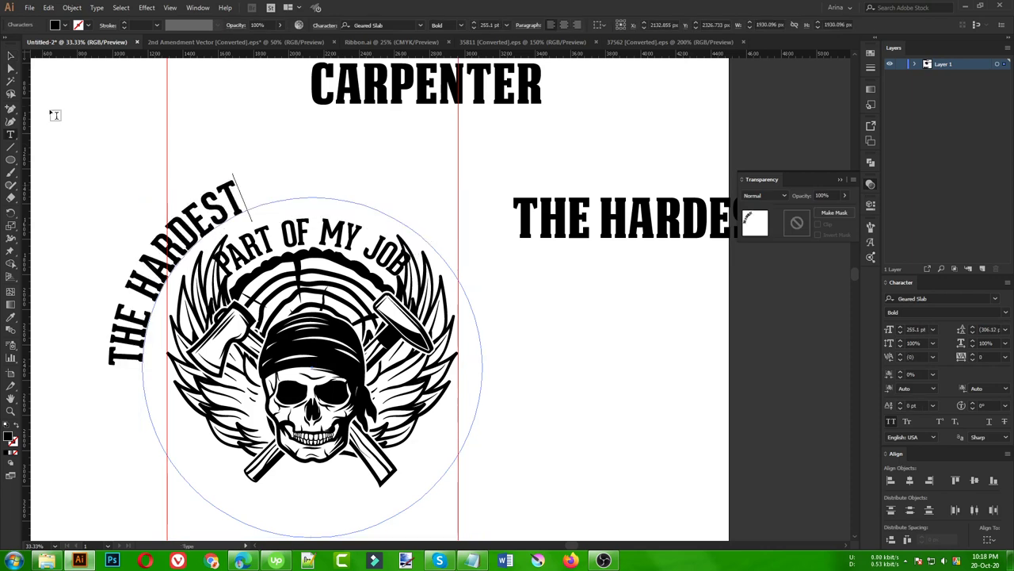
key("Escape")
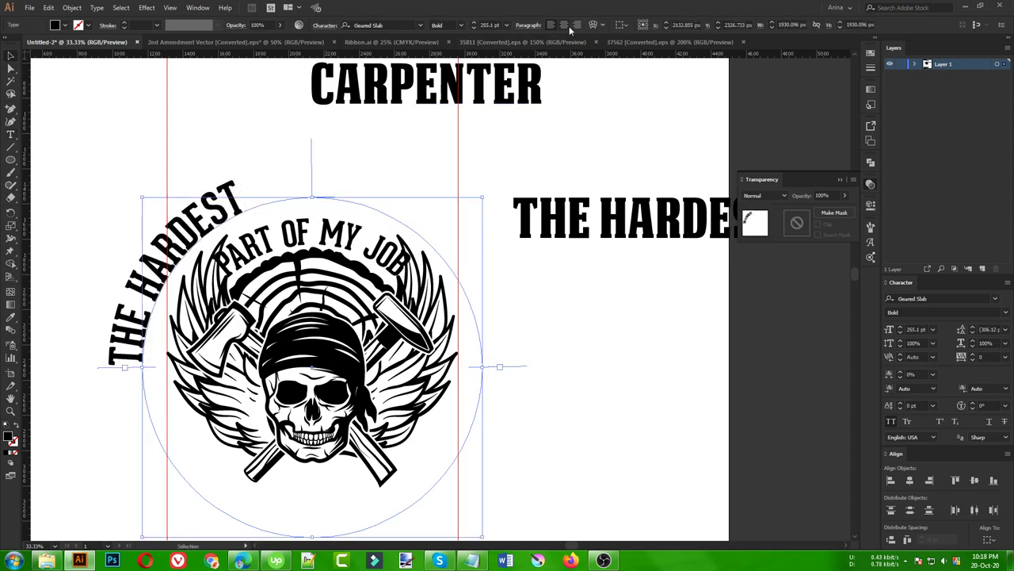
Step: Centre-align the curved THE HARDEST, enlarge it to 330 pt and nudge it down closer to PART OF MY JOB
left_click(565, 25)
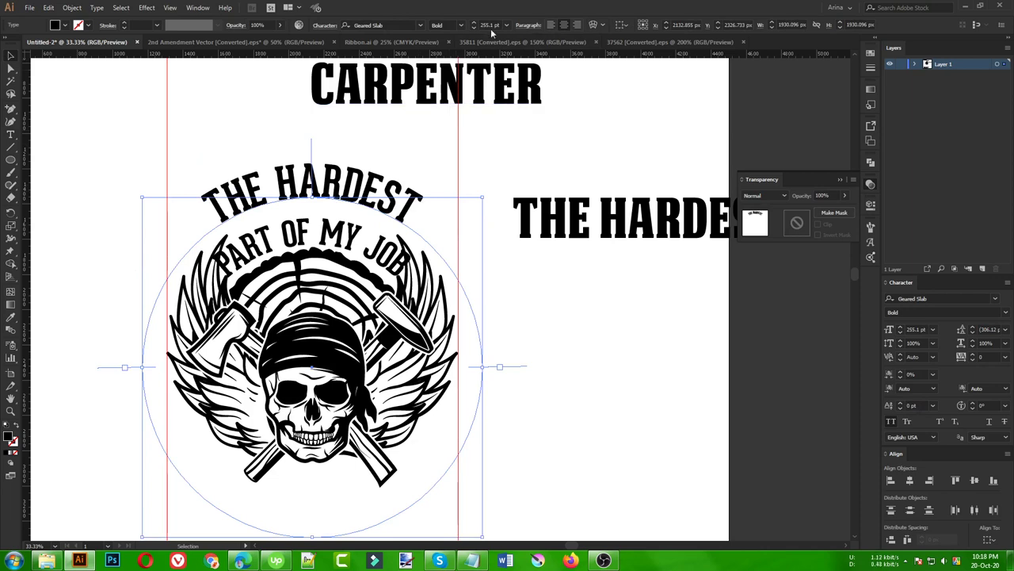
scroll(490, 24, "up", 15)
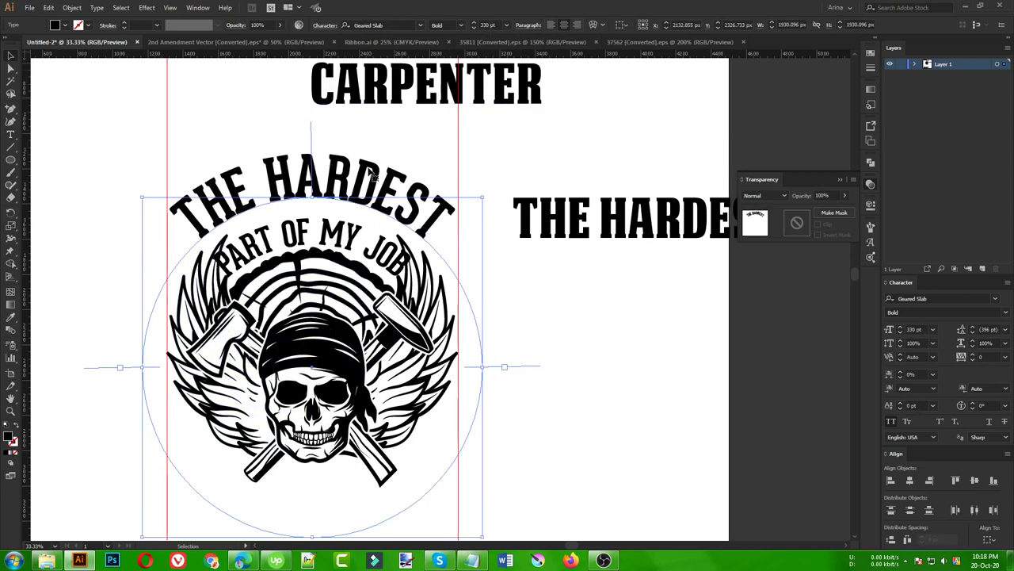
mouse_move(383, 169)
left_mouse_down()
mouse_move(404, 180)
mouse_move(379, 185)
left_mouse_up()
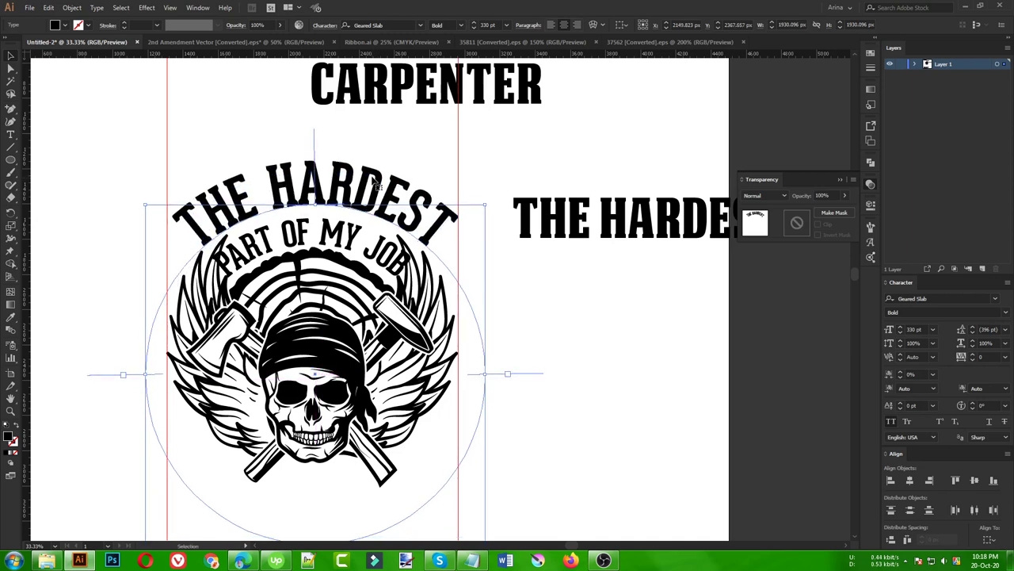
Step: Scale the curved PART OF MY JOB up to about 205 pt and set its baseline shift to -10 pt
left_click(321, 235)
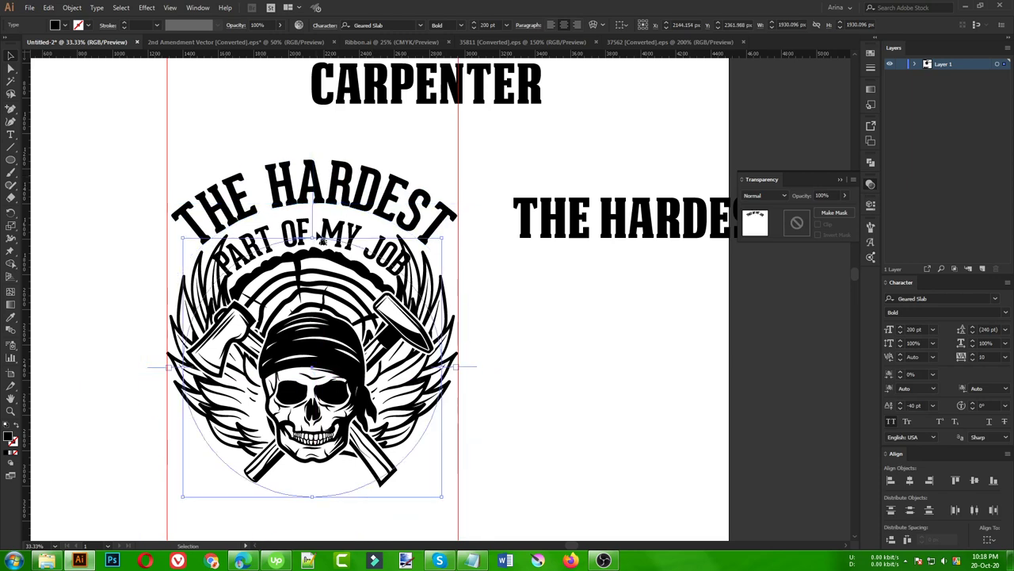
left_click_drag(322, 235, 385, 259)
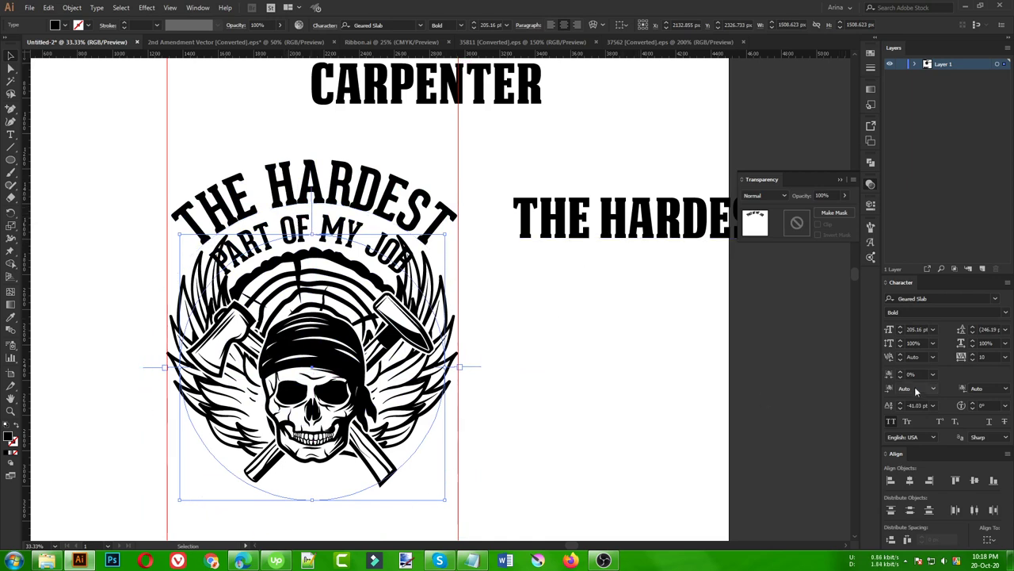
scroll(920, 405, "up", 20)
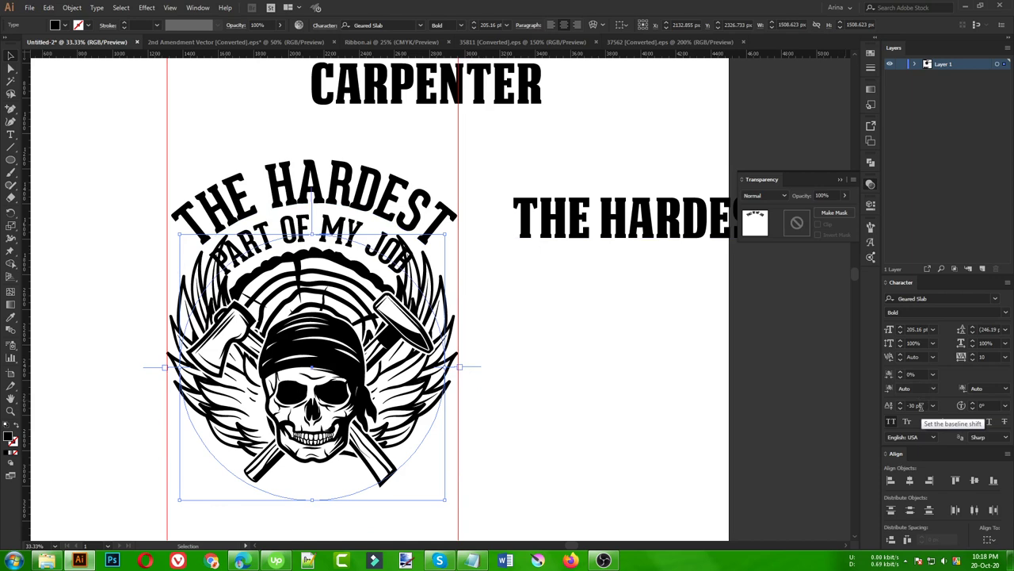
scroll(921, 404, "down", 10)
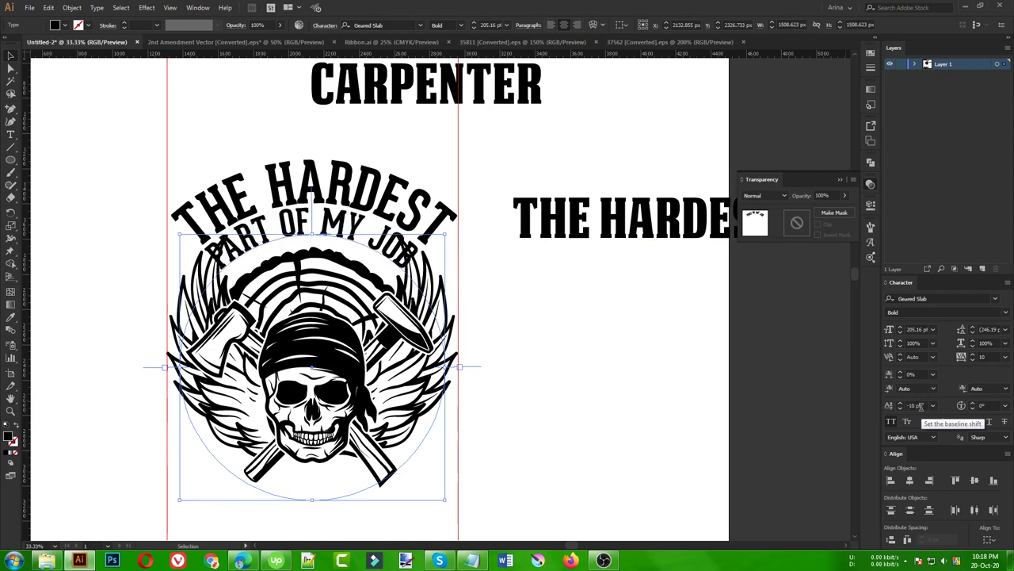
left_click(475, 322)
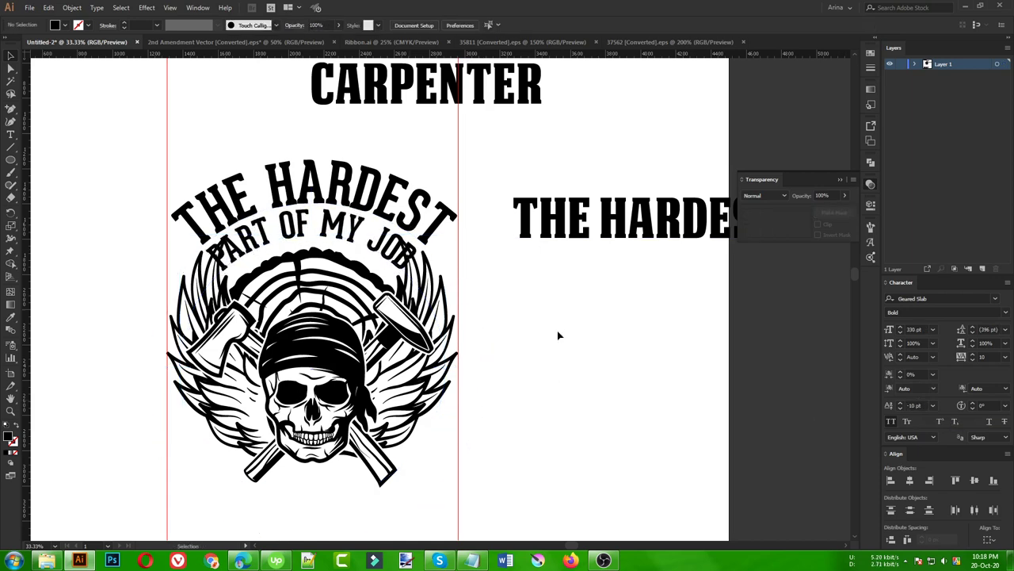
Step: Move CARPENTER above the curved THE HARDEST and scale it to about 394 pt to span the two guides
scroll(557, 335, "up", 3)
left_click_drag(414, 181, 332, 222)
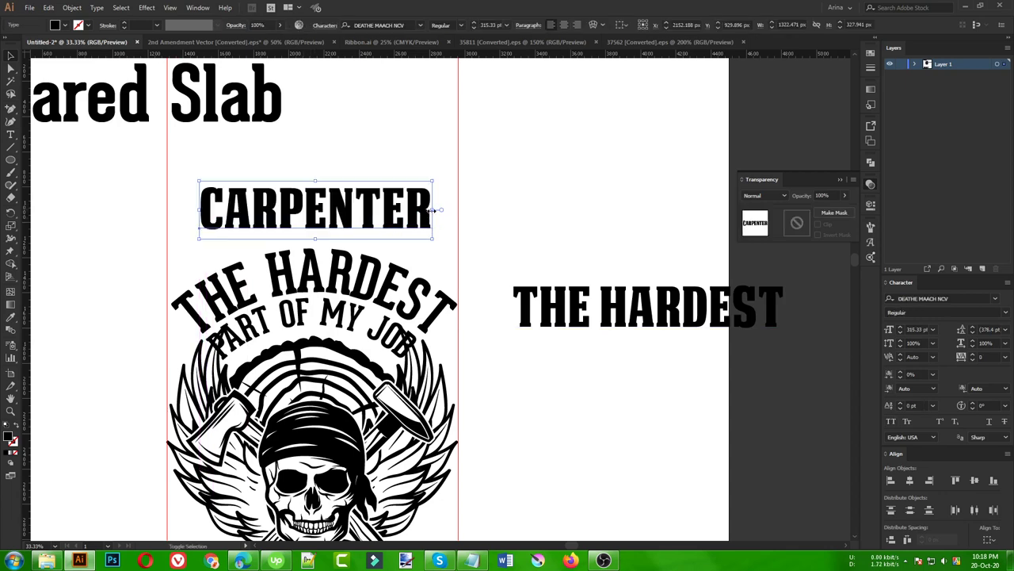
left_click_drag(433, 209, 459, 213)
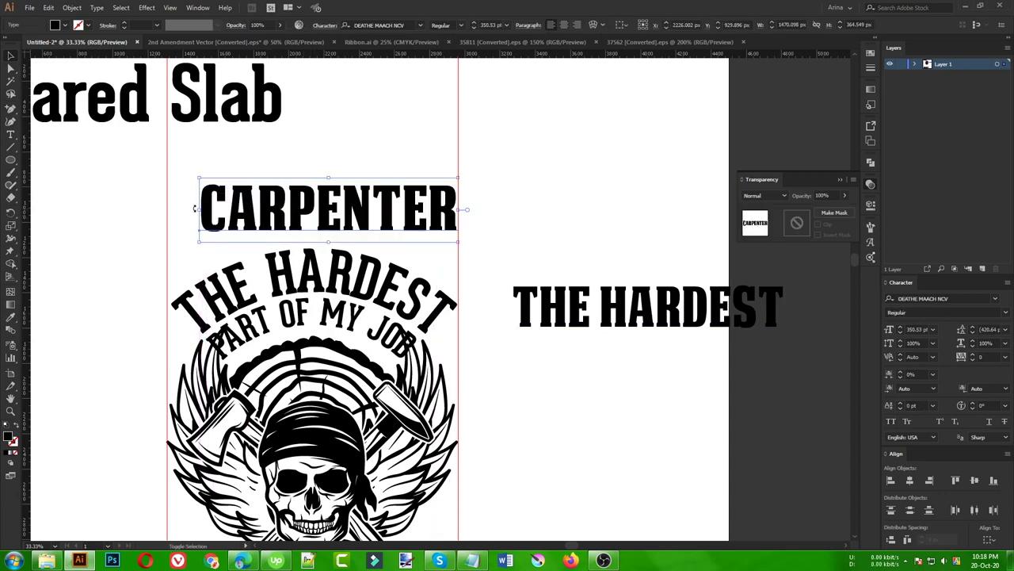
left_click_drag(196, 210, 169, 212)
scroll(398, 239, "down", 1)
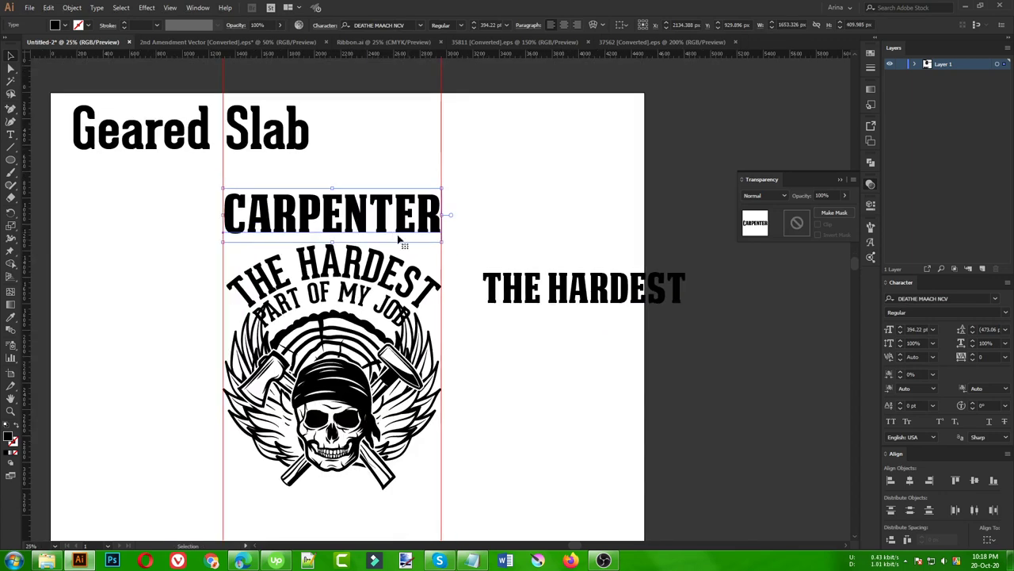
left_click(521, 251)
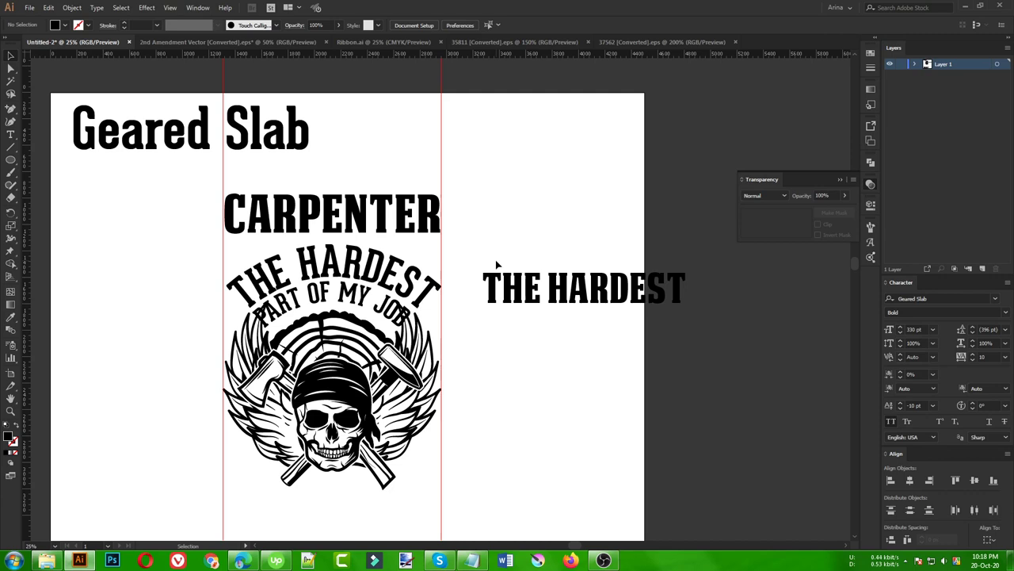
scroll(496, 264, "down", 2)
scroll(494, 264, "up", 1)
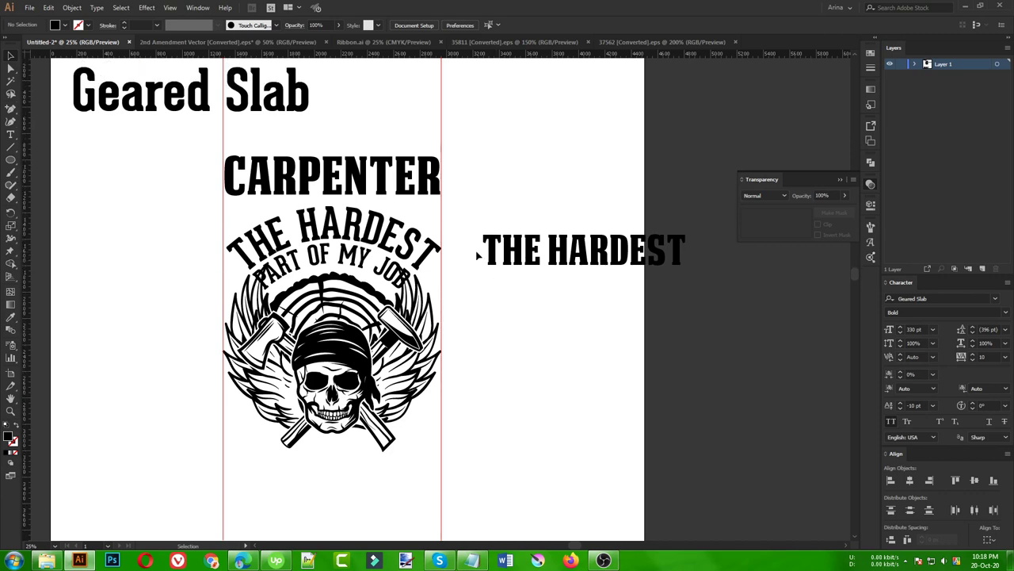
scroll(481, 262, "down", 2)
scroll(477, 255, "up", 2)
scroll(170, 256, "down", 1)
scroll(360, 254, "down", 3)
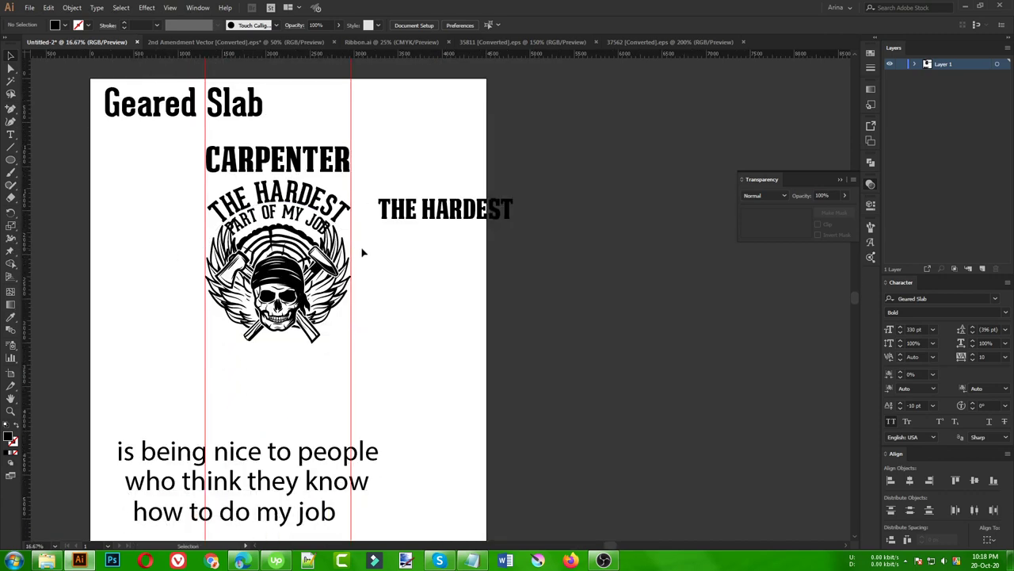
Step: Copy the curved PART OF MY JOB text style onto the first two lower slogan lines and move them just below the emblem
left_click(289, 432)
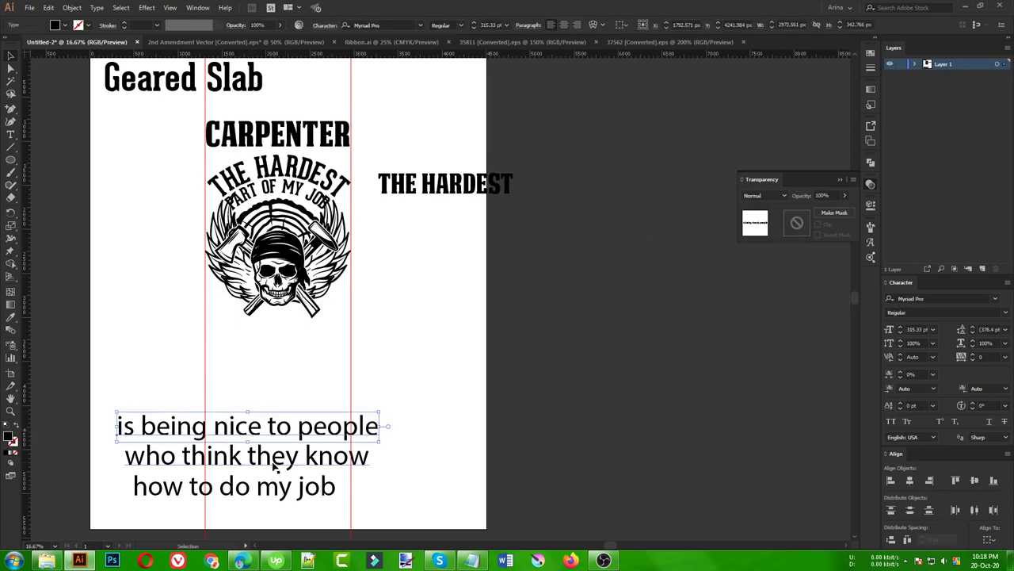
key("ctrl+shift+a")
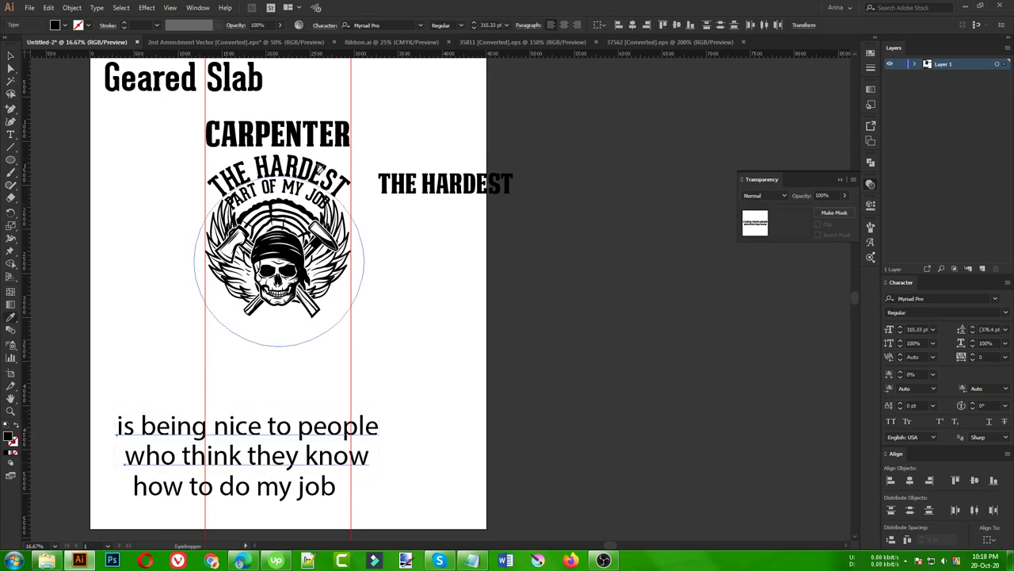
left_click(295, 185)
key("v")
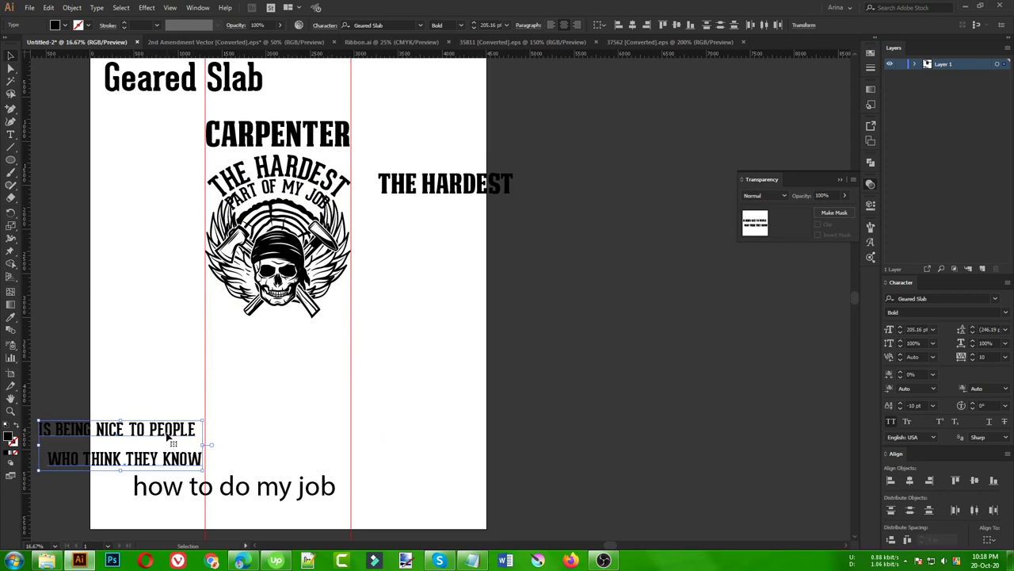
left_click_drag(149, 432, 362, 375)
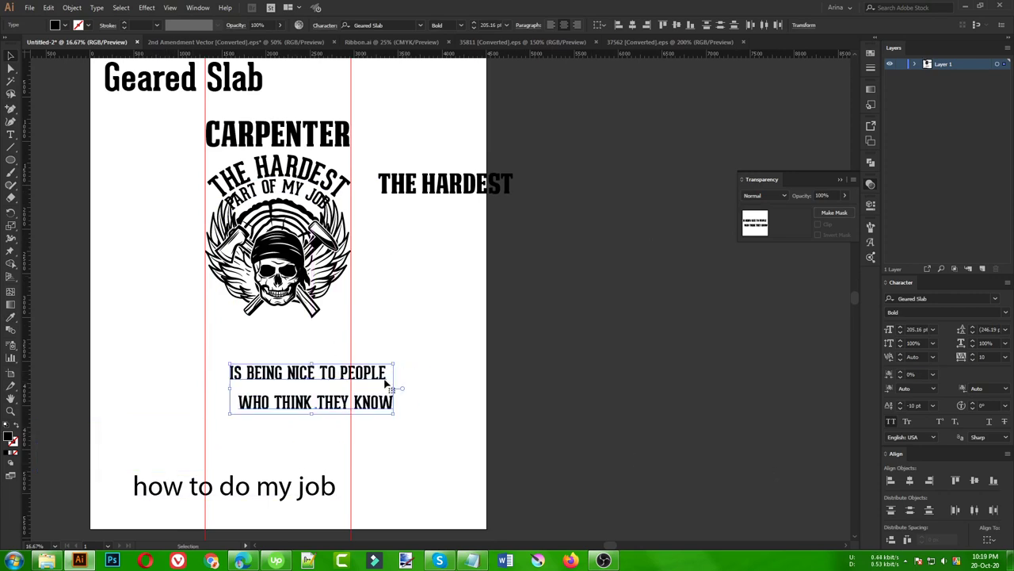
Step: Check the character settings of the curved PART OF MY JOB, then select IS BEING NICE TO PEOPLE and WHO THINK THEY KNOW together
left_click(296, 196)
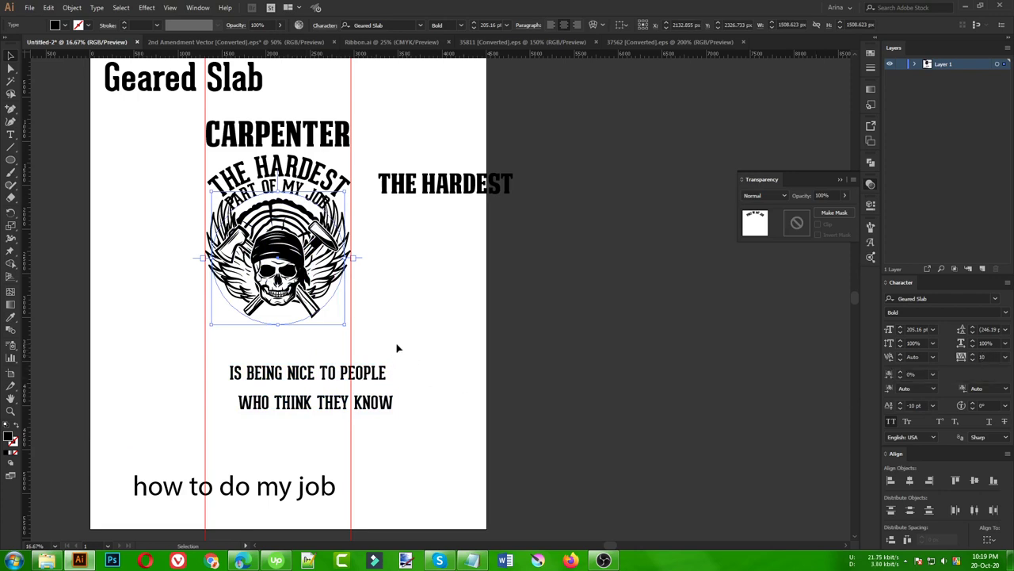
left_click_drag(404, 329, 376, 439)
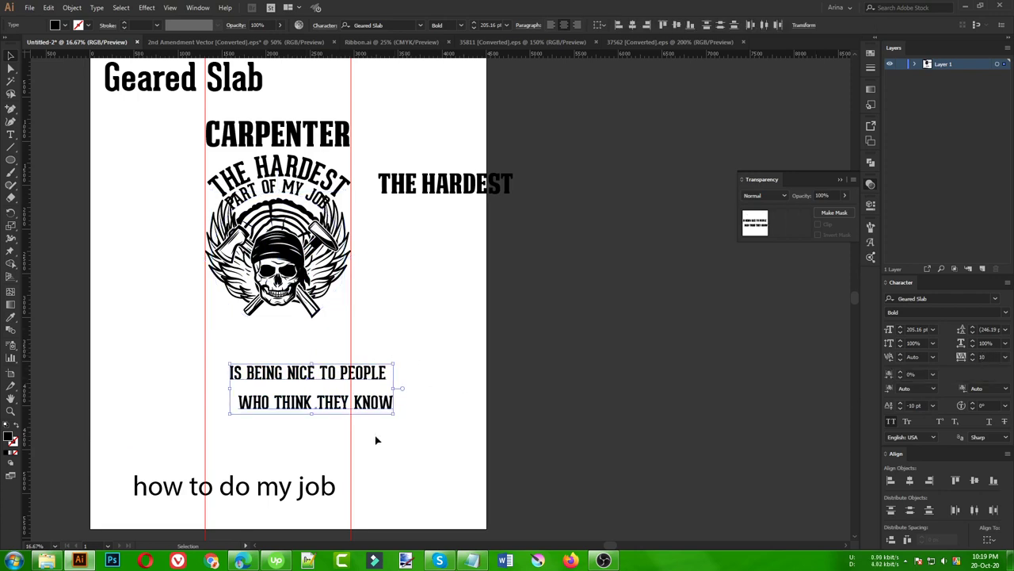
Step: Set the baseline shift and tracking to 0 for the lines IS BEING NICE TO PEOPLE and WHO THINK THEY KNOW
left_click(927, 405)
type("0")
key("Return")
left_click(983, 357)
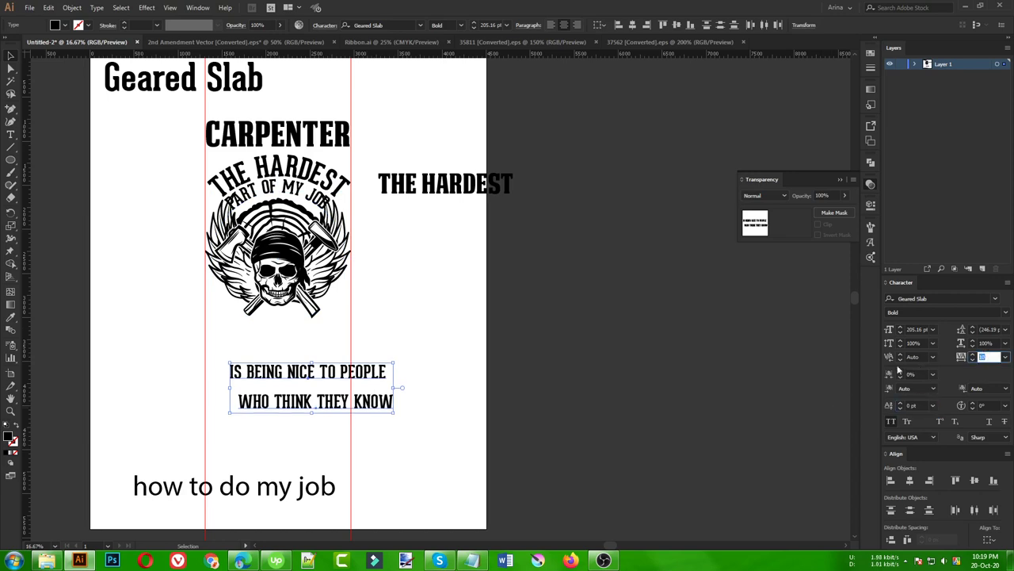
type("0")
key("Return")
Step: Stack the lines IS BEING NICE TO PEOPLE and WHO THINK THEY KNOW directly beneath the skull artwork
left_click(424, 378)
left_click_drag(328, 371, 305, 331)
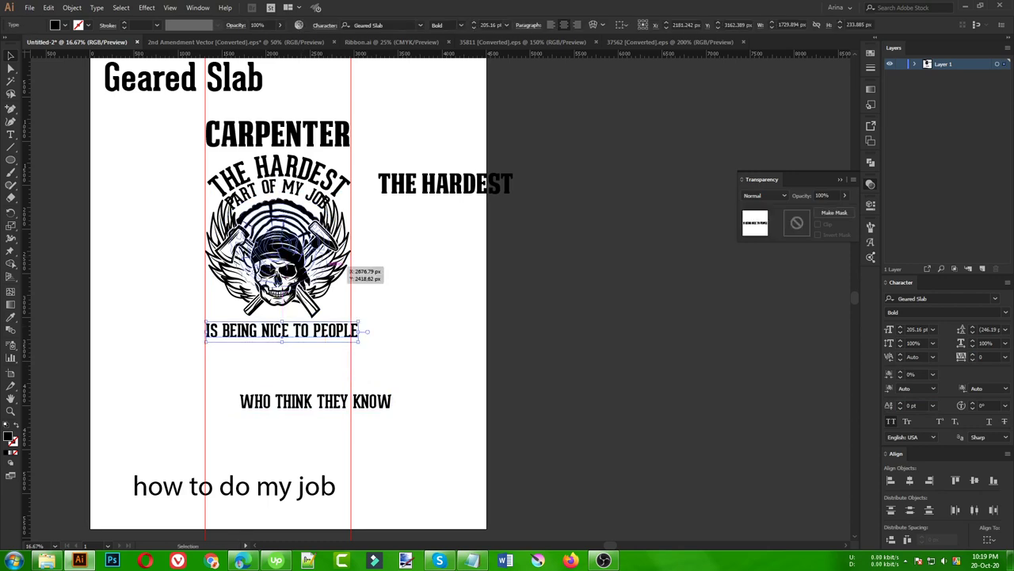
key("ctrl+=")
left_click_drag(348, 462, 295, 384)
key("ctrl+minus")
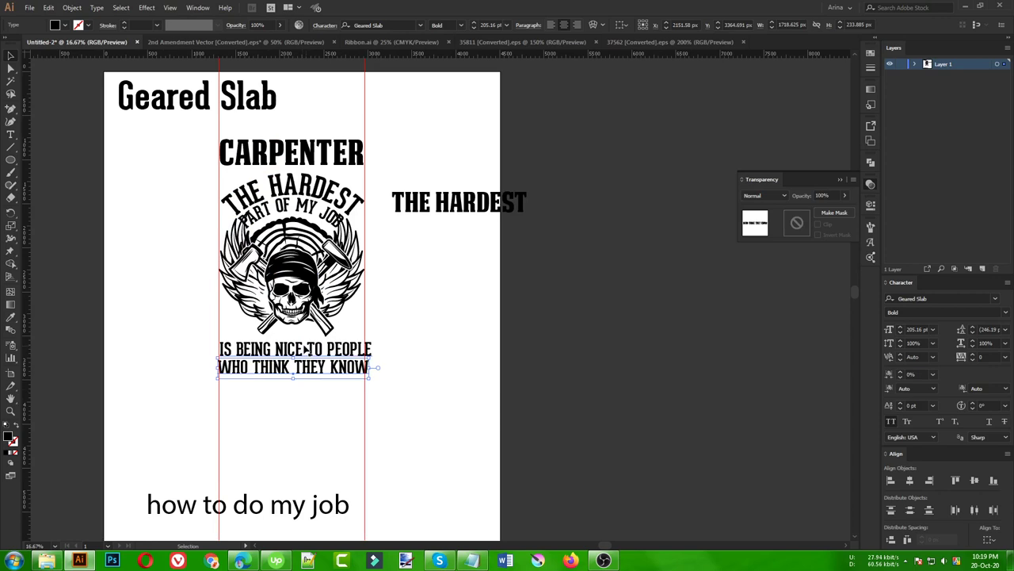
Step: Place the line "how to do my job" under the other two lines and copy the straight THE HARDEST text's style onto it
left_click_drag(344, 502, 357, 385)
key("i")
left_click(478, 203)
key("v")
left_click(452, 392)
Step: Move the arched THE HARDEST text off the design beside the artwork and enlarge the arched PART OF MY JOB text around the skull
scroll(451, 392, "up", 1)
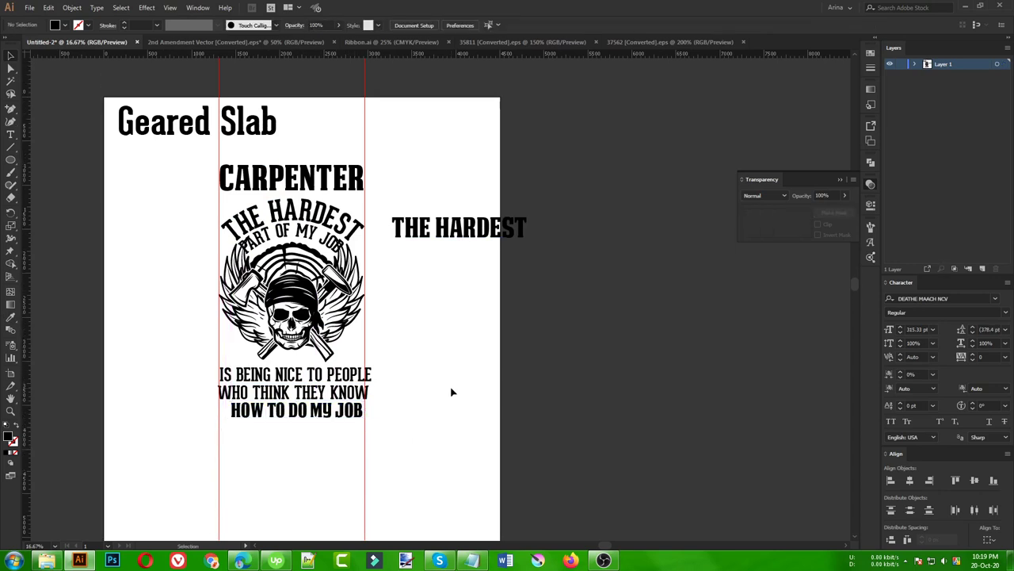
scroll(236, 357, "up", 1)
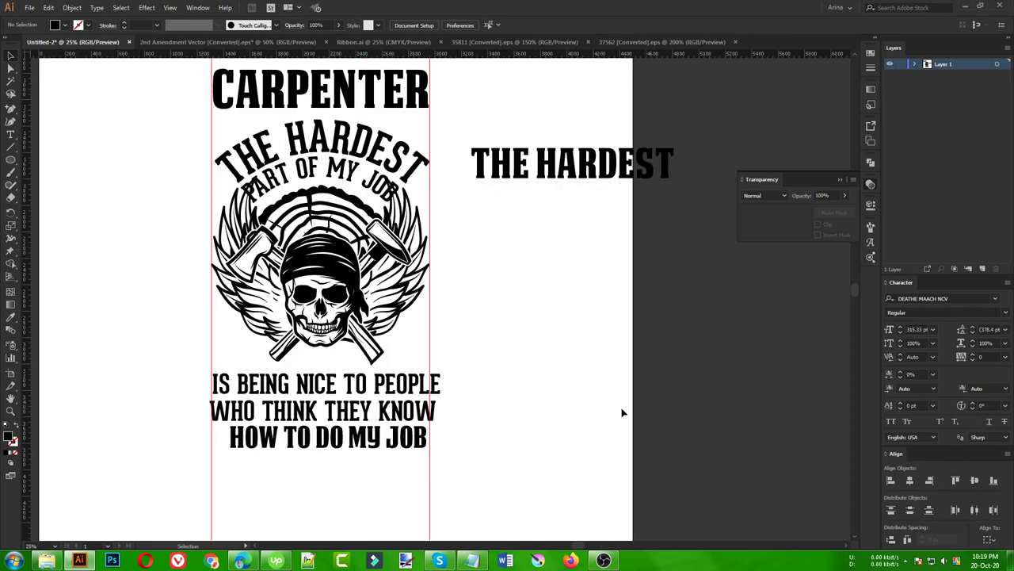
scroll(623, 412, "up", 2)
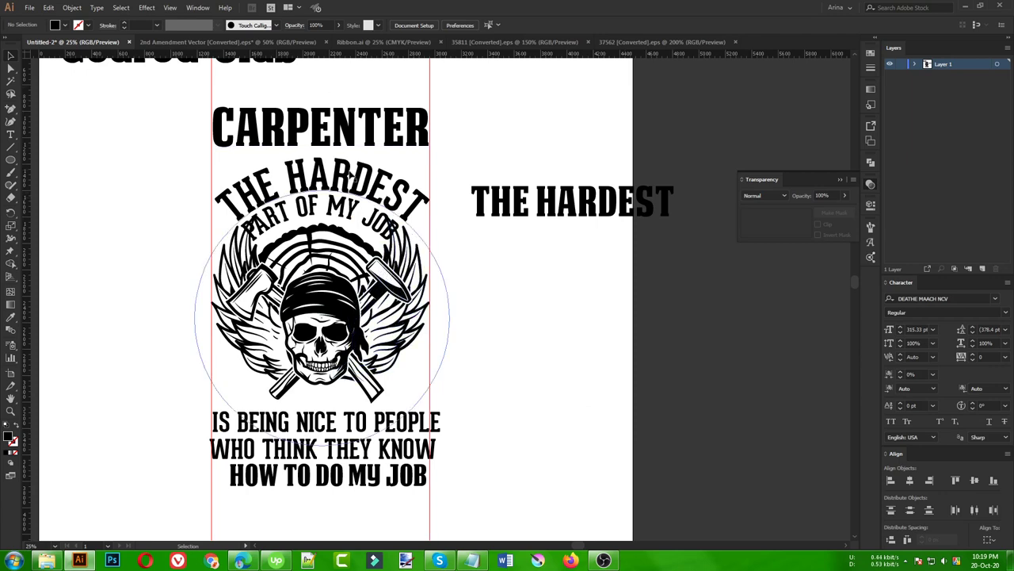
left_click_drag(349, 174, 626, 288)
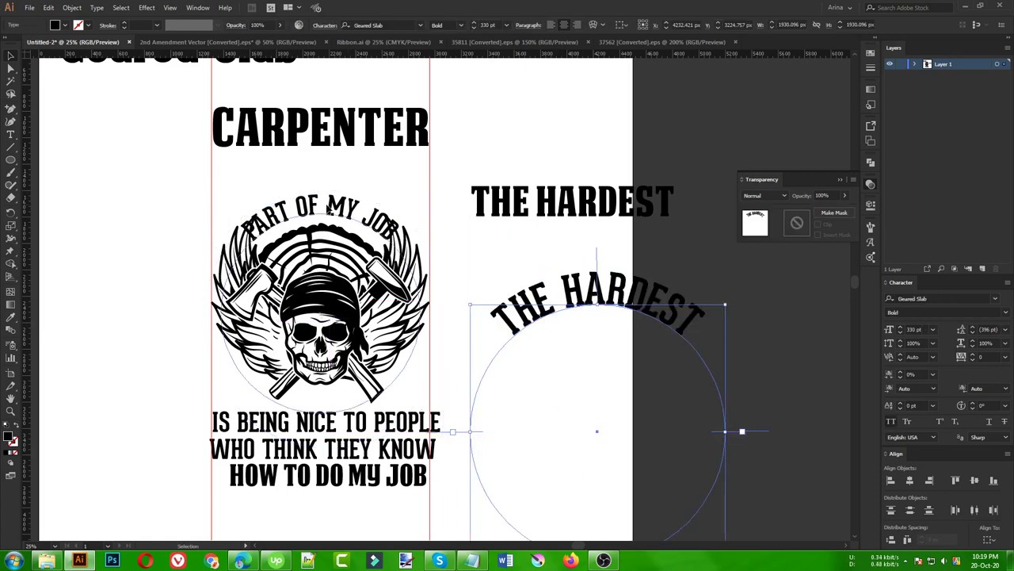
key("ctrl+shift+a")
left_click_drag(328, 207, 331, 192)
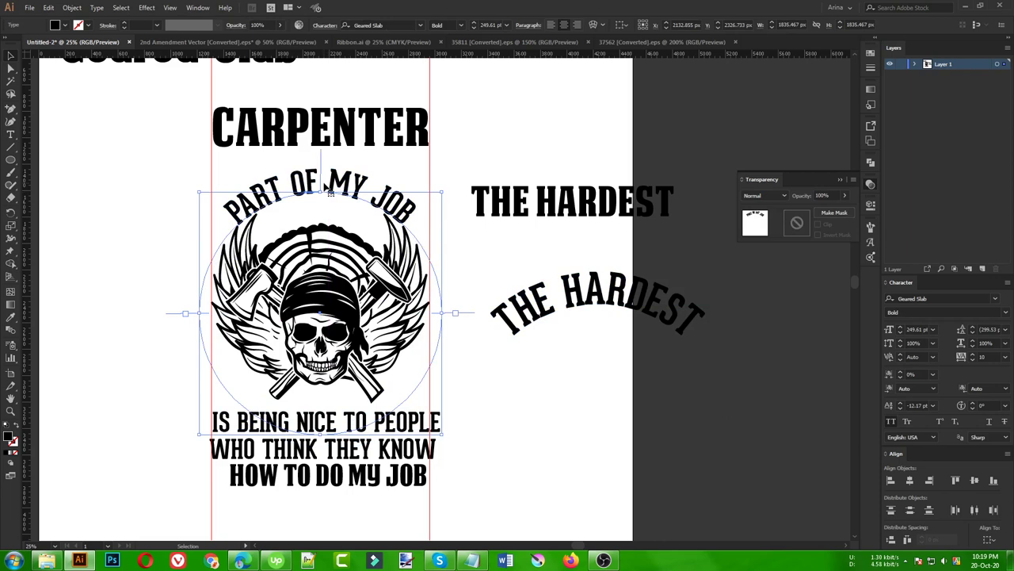
Step: Insert THE HARDEST in front of PART OF MY JOB in the arched text
double_click(330, 190)
key("ctrl+a")
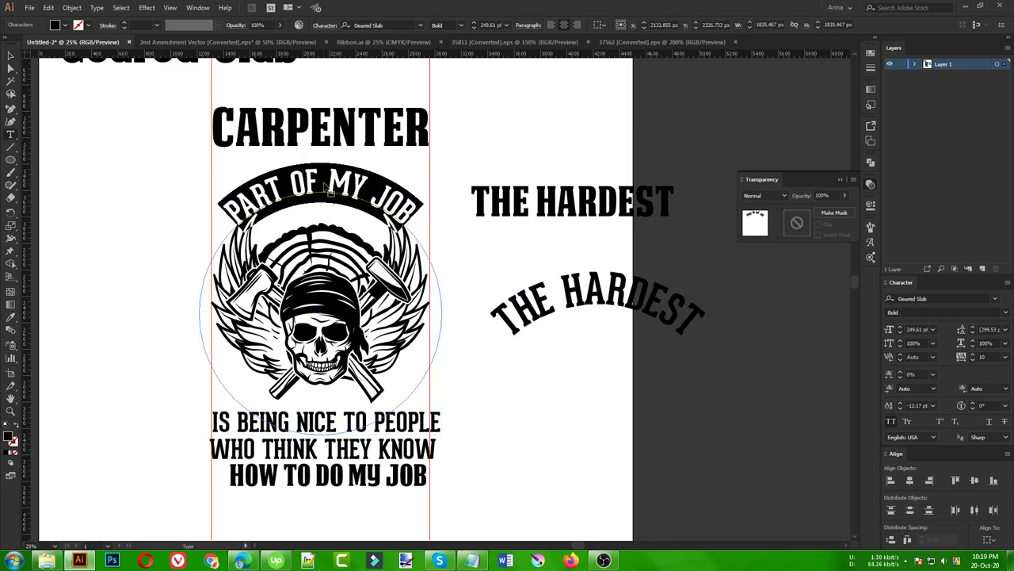
left_click(322, 184)
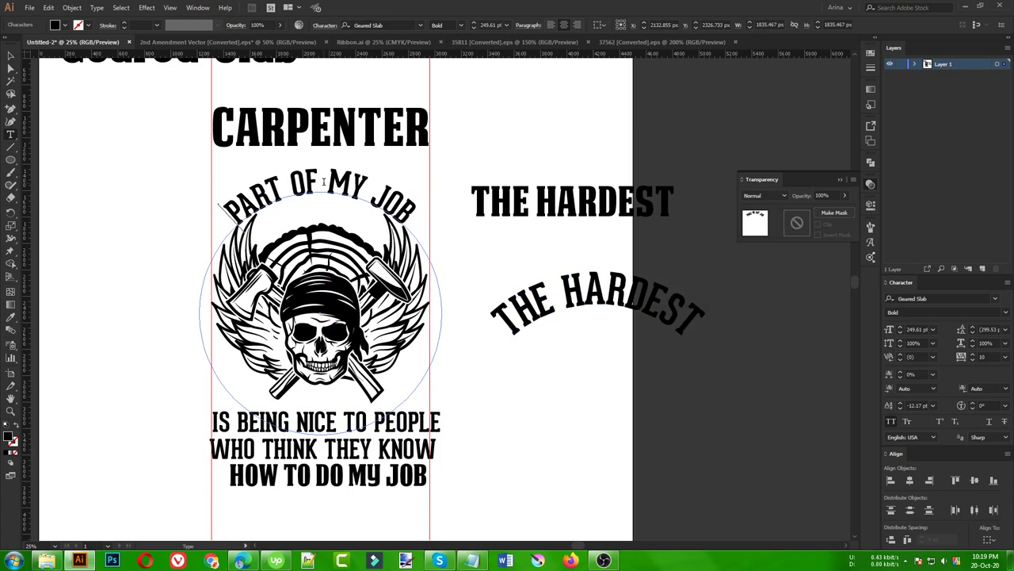
type("THE HARDEST")
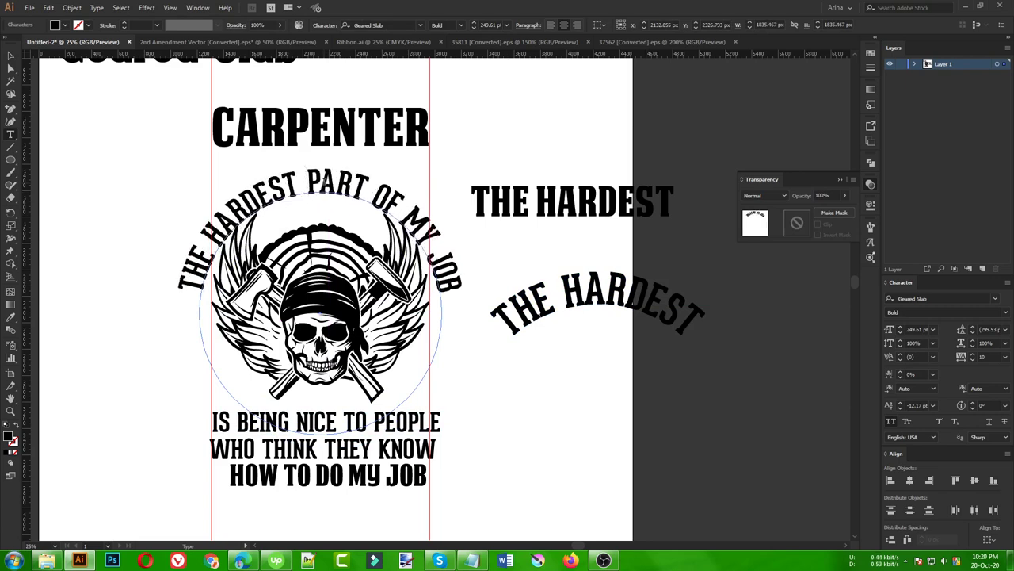
left_click(11, 55)
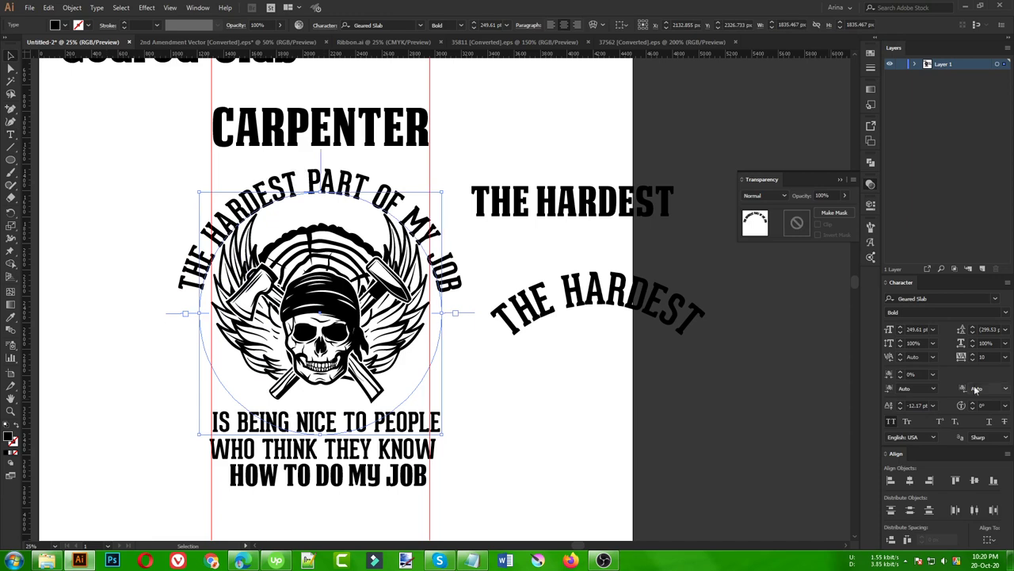
Step: Set the arched text's tracking to 0 and its font size to 170 pt
left_click(989, 357)
type("0")
key("Return")
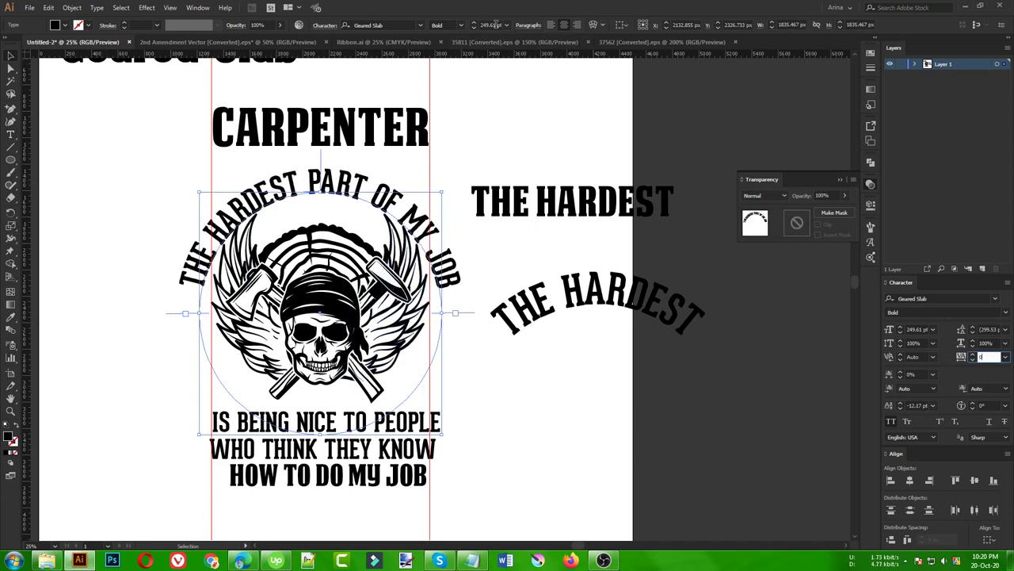
scroll(496, 25, "down", 20)
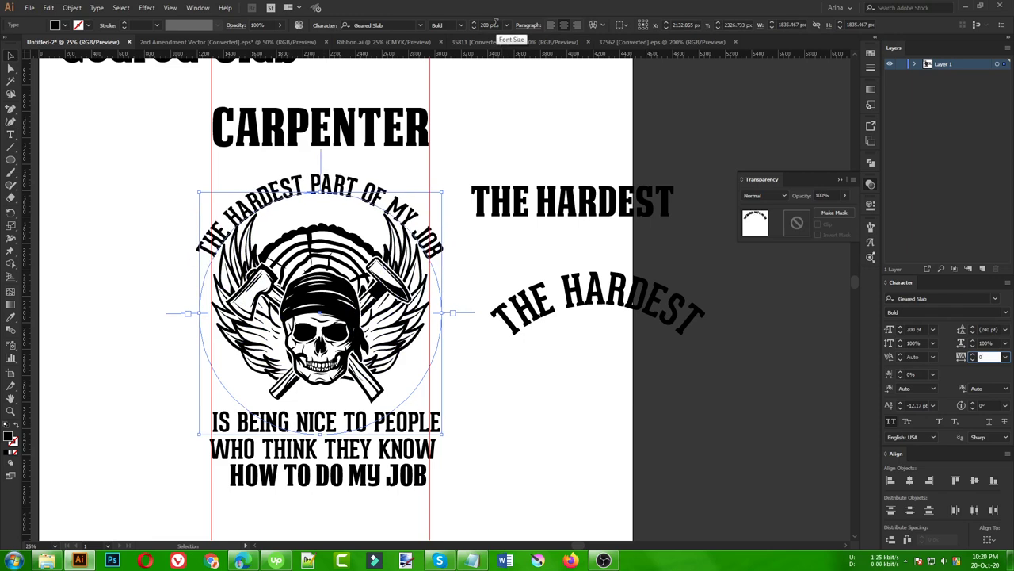
scroll(496, 24, "down", 10)
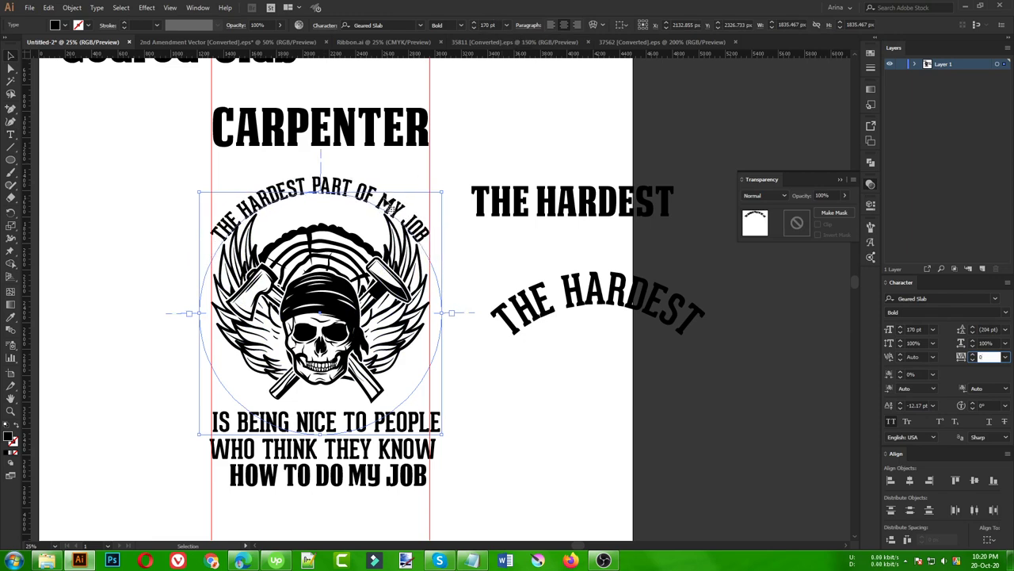
Step: Cut the words MY JOB out of the arched text, leaving THE HARDEST PART OF
double_click(383, 198)
left_click_drag(383, 196, 481, 294)
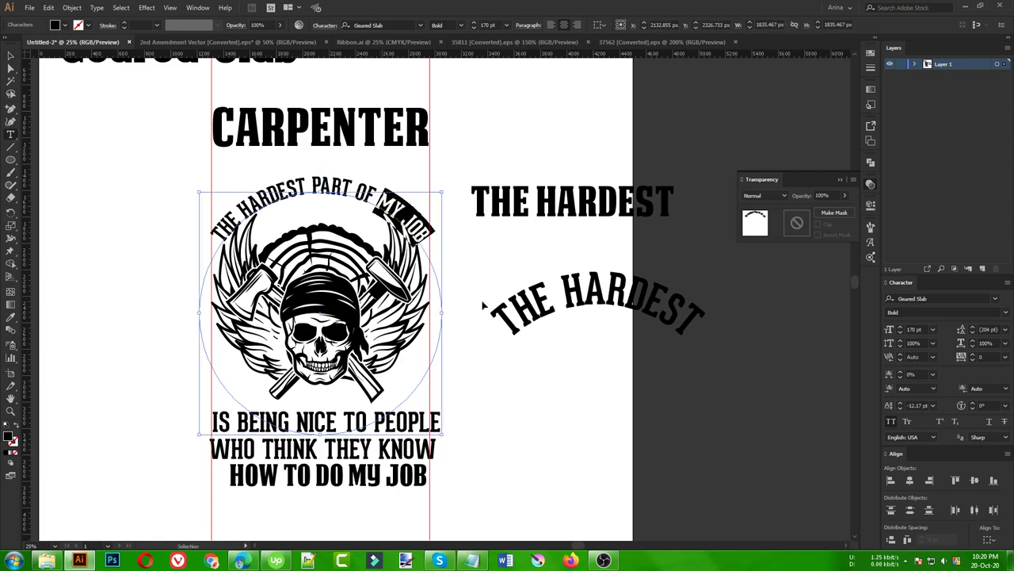
key("BackSpace")
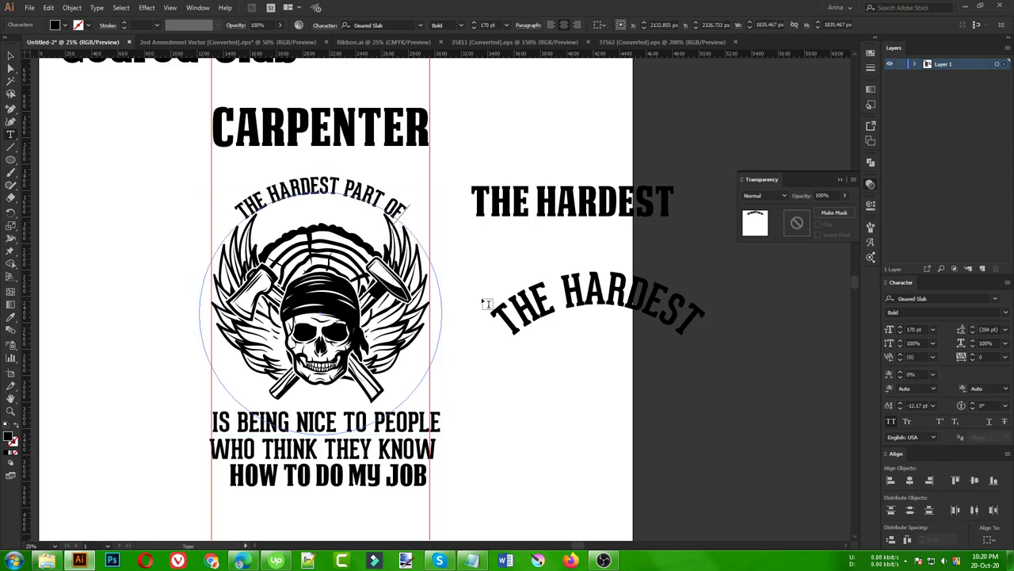
left_click(12, 54)
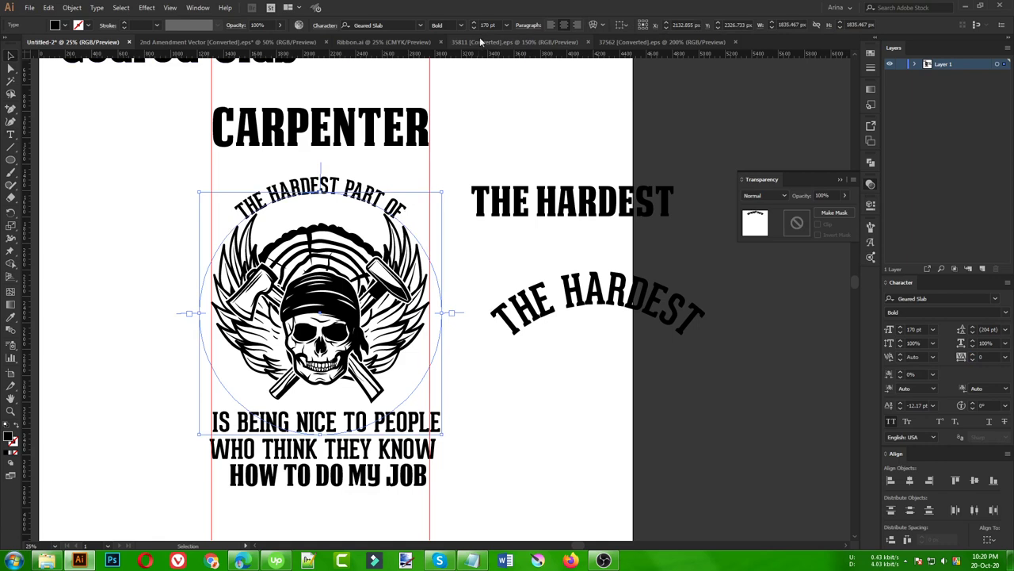
Step: Increase the font size of the arched THE HARDEST PART OF text until it spans the width between the guides
scroll(495, 26, "up", 5)
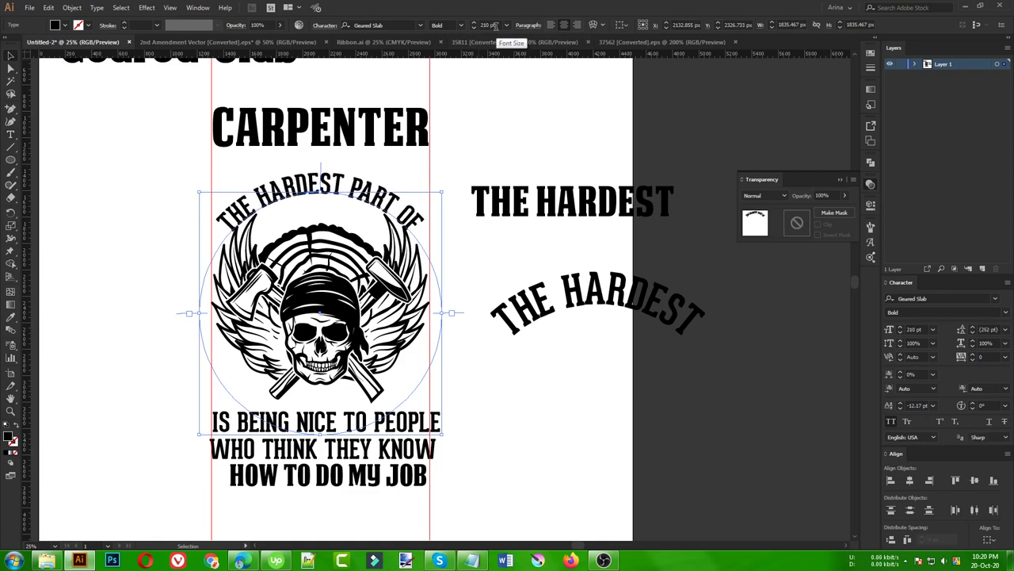
scroll(495, 27, "up", 1)
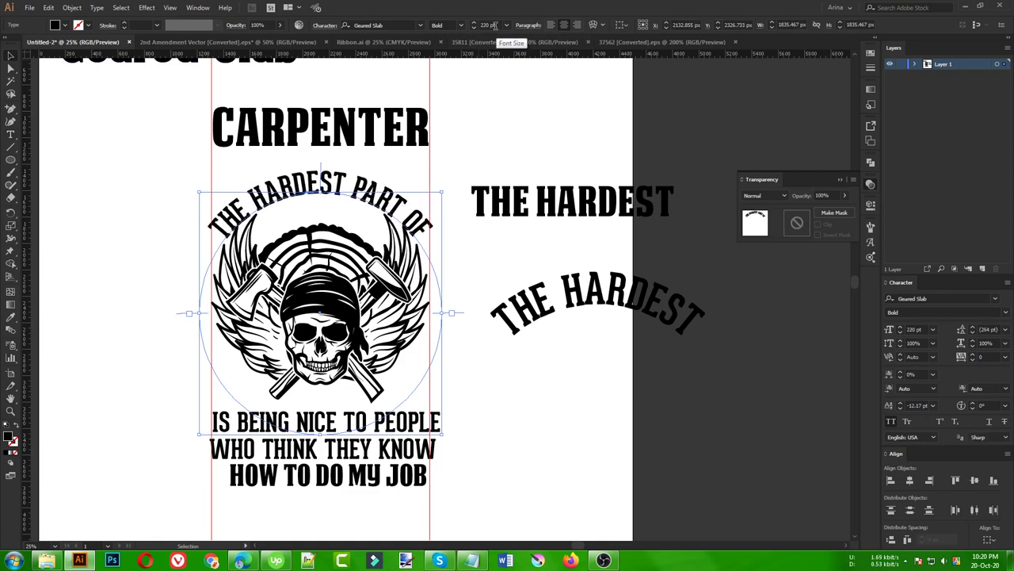
scroll(495, 26, "down", 1)
Step: Paste MY JOB as a separate straight text and place it under the centre of the arched text
left_click(499, 93)
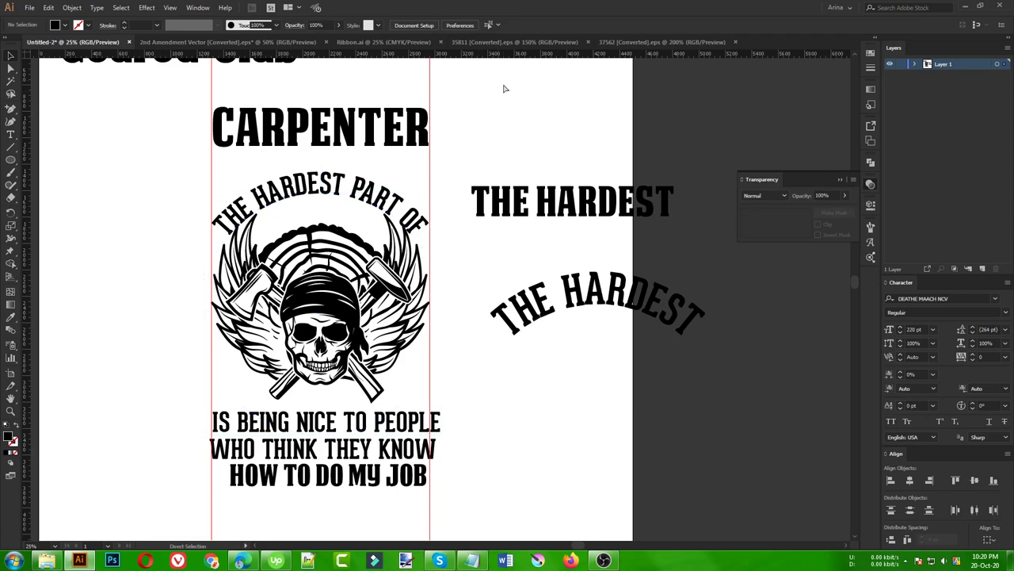
key("ctrl+v")
left_click_drag(411, 295, 296, 206)
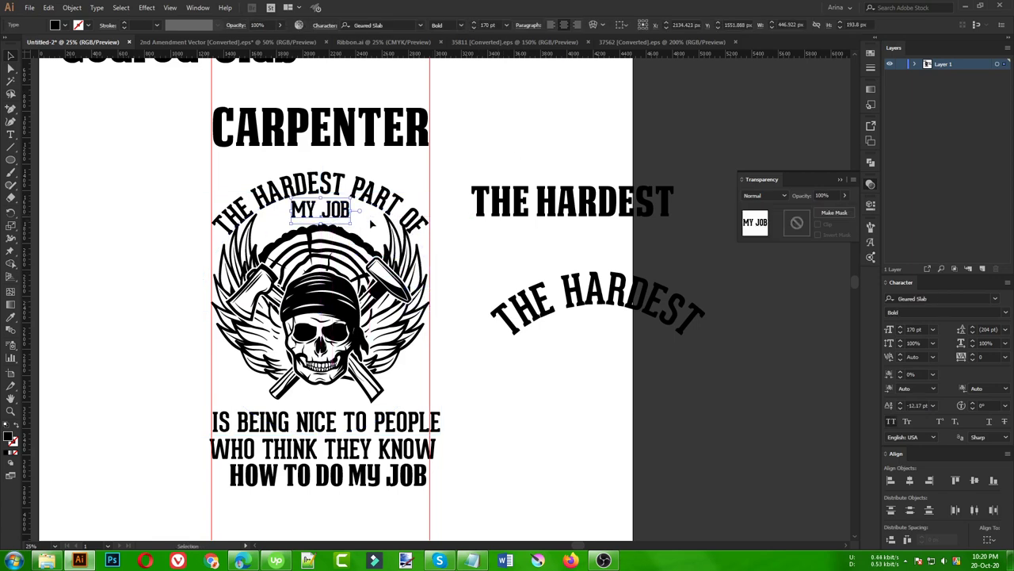
Step: Move the CARPENTER heading down until it sits just above the arched text
left_click(370, 133)
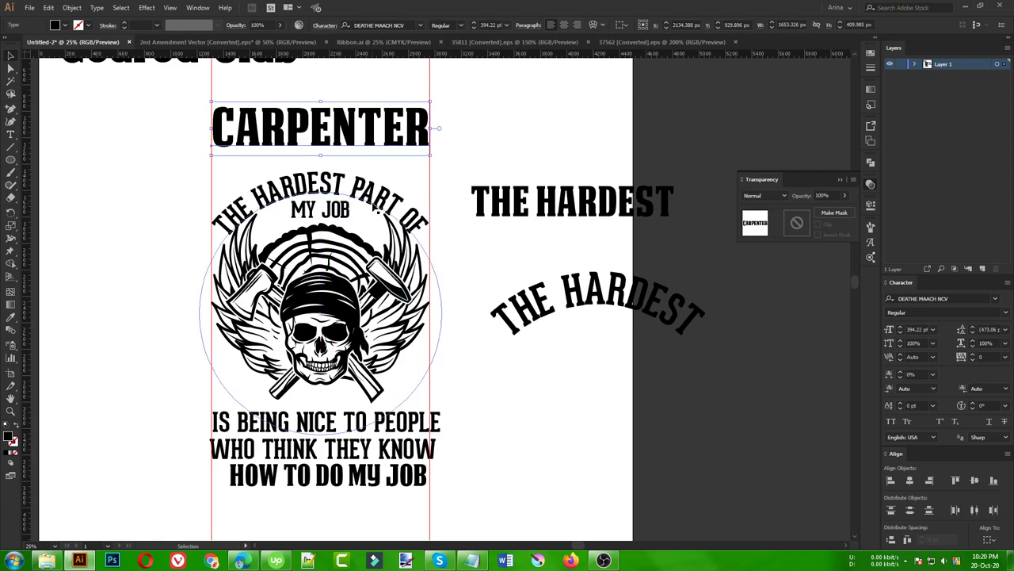
key("Down")
key("Down")
key("Down")
key("Down")
key("Down")
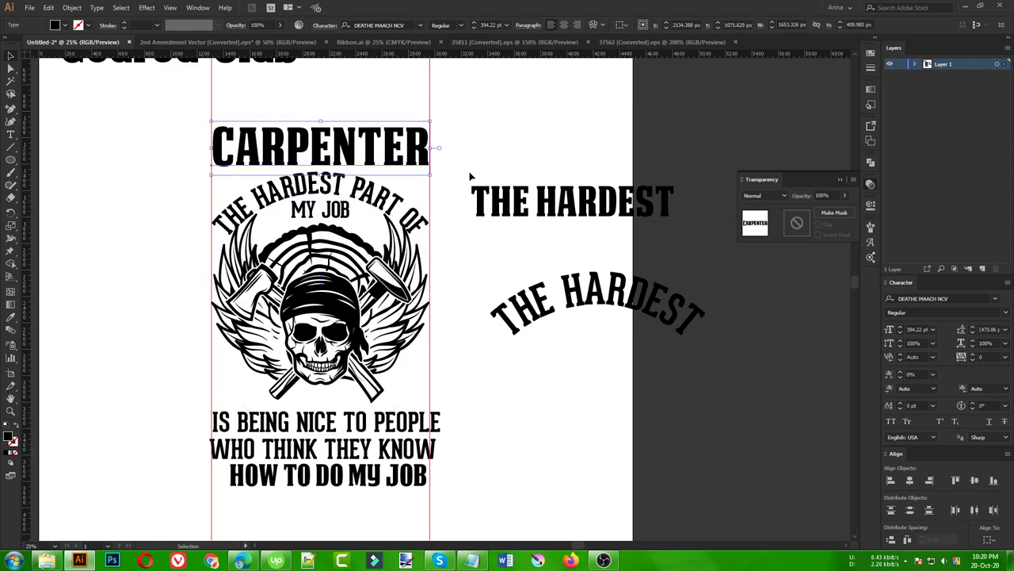
key("Down")
left_click(469, 175)
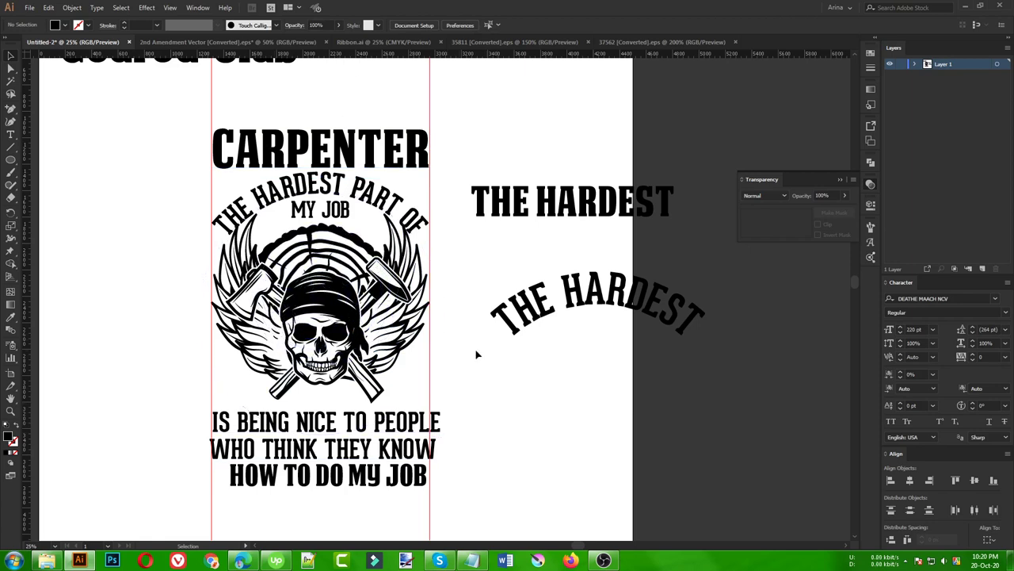
Step: Move IS BEING NICE TO PEOPLE up against the skull artwork and bring WHO THINK THEY KNOW up close beneath it
left_click(353, 422)
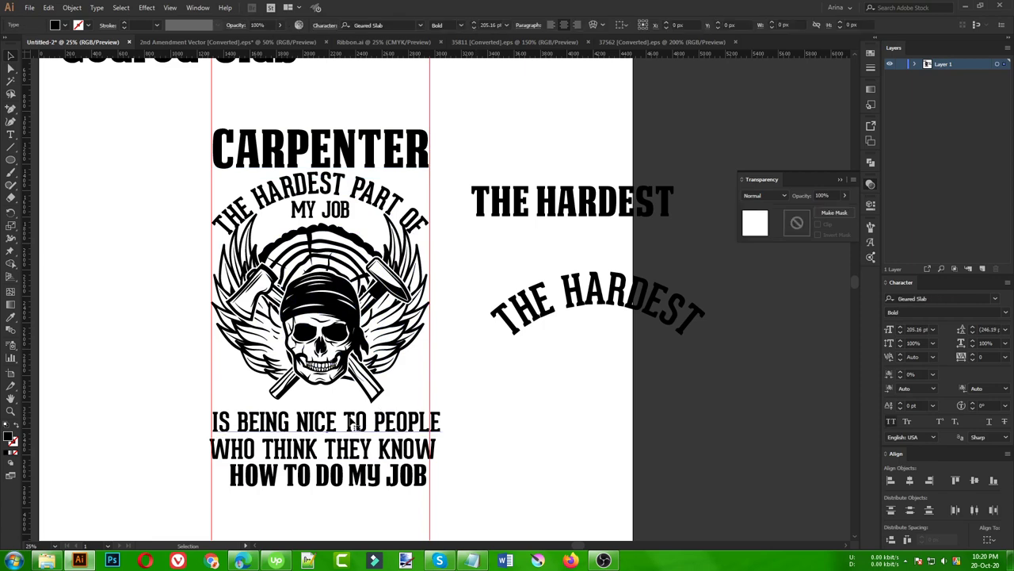
left_click_drag(350, 422, 351, 415)
left_click(349, 450)
key("shift+Up")
key("shift+Up")
key("shift+Up")
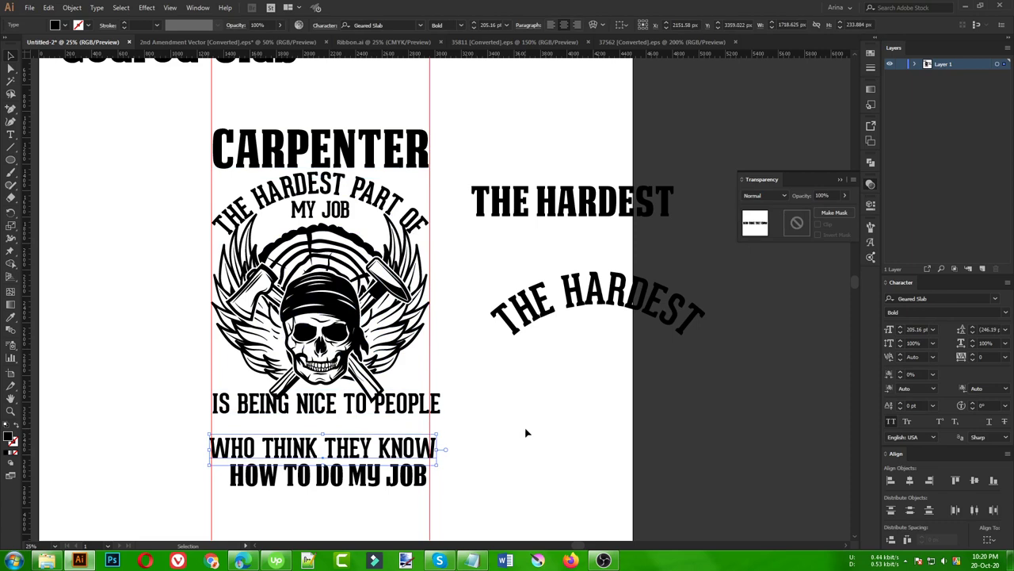
key("shift+Up")
key("shift+Up")
key("shift+Up")
key("shift+Up")
key("shift+Up")
key("shift+Up")
key("shift+Up")
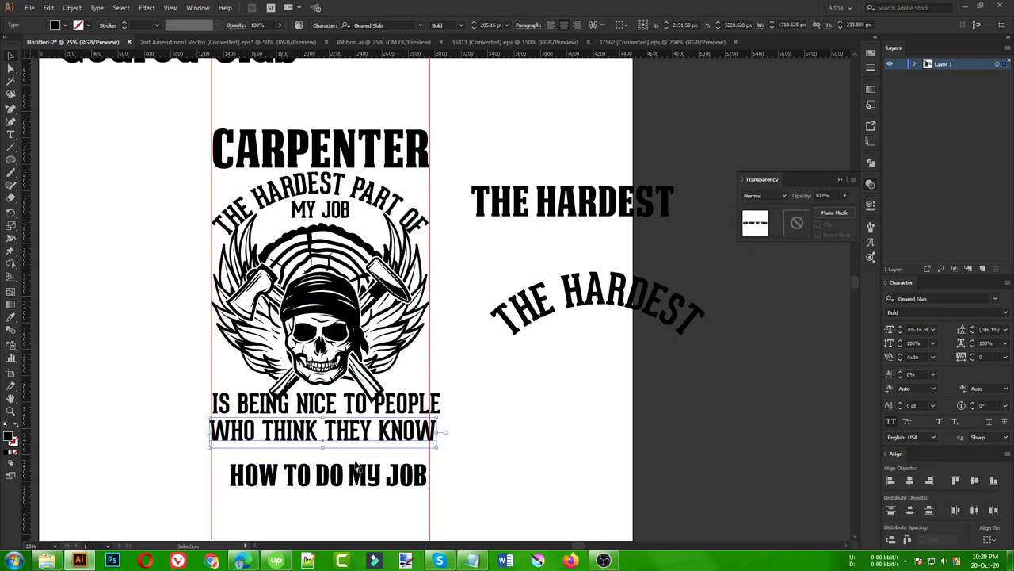
Step: Move HOW TO DO MY JOB up to close the gap beneath WHO THINK THEY KNOW
left_click(354, 474)
key("shift+Up")
key("shift+Up")
key("shift+Up")
key("shift+Up")
key("shift+Up")
key("shift+Up")
key("shift+Up")
key("shift+Up")
key("shift+Up")
key("shift+Up")
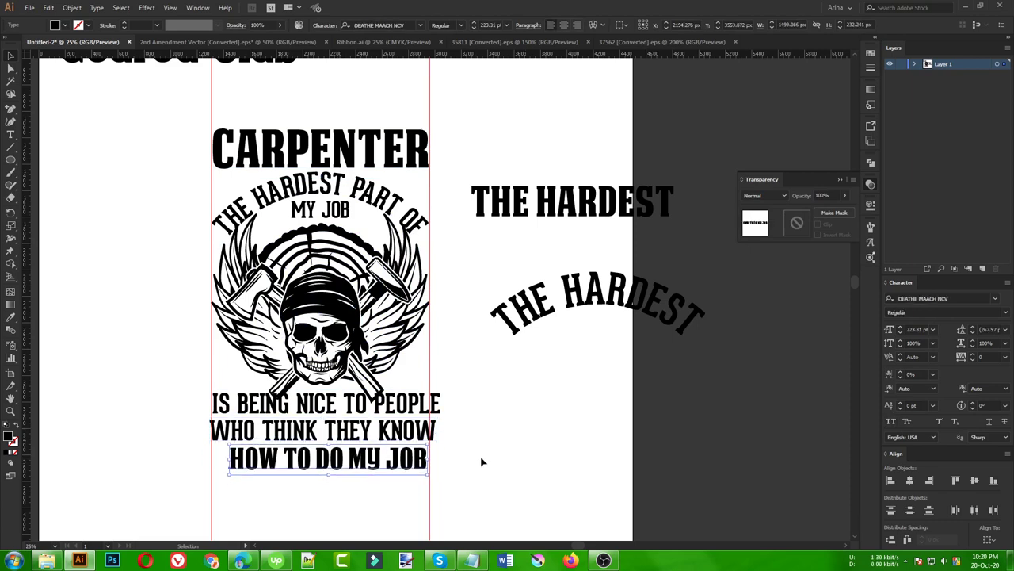
key("shift+Down")
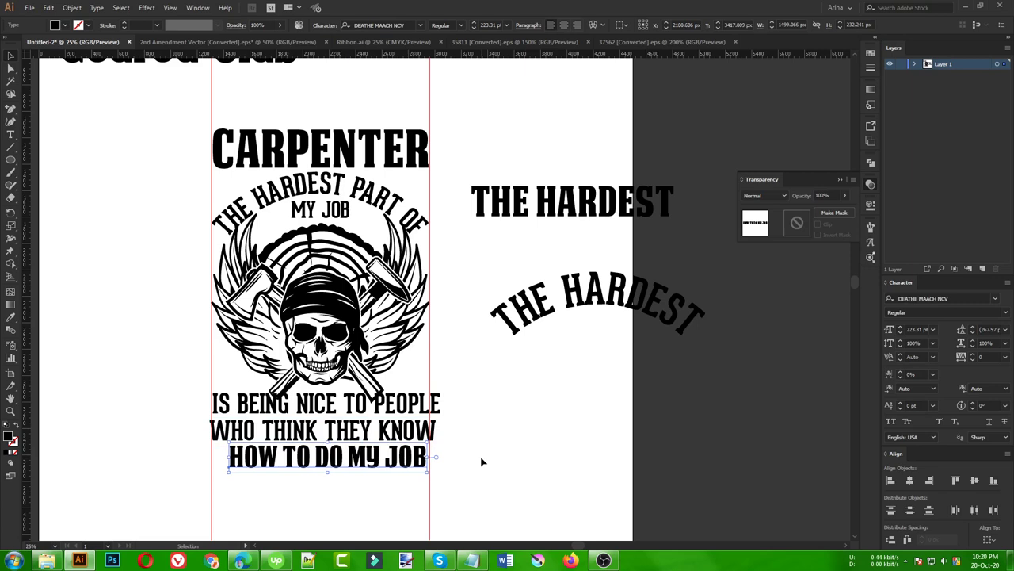
left_click(481, 462)
Step: Align the skull artwork and all its surrounding text lines on a common horizontal centre
left_click_drag(252, 101, 395, 504)
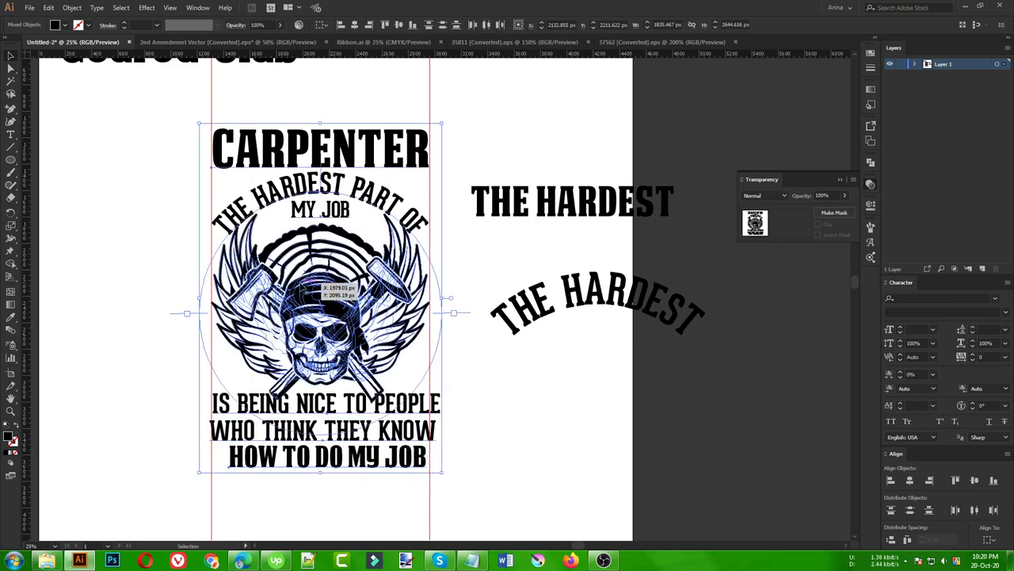
left_click(357, 26)
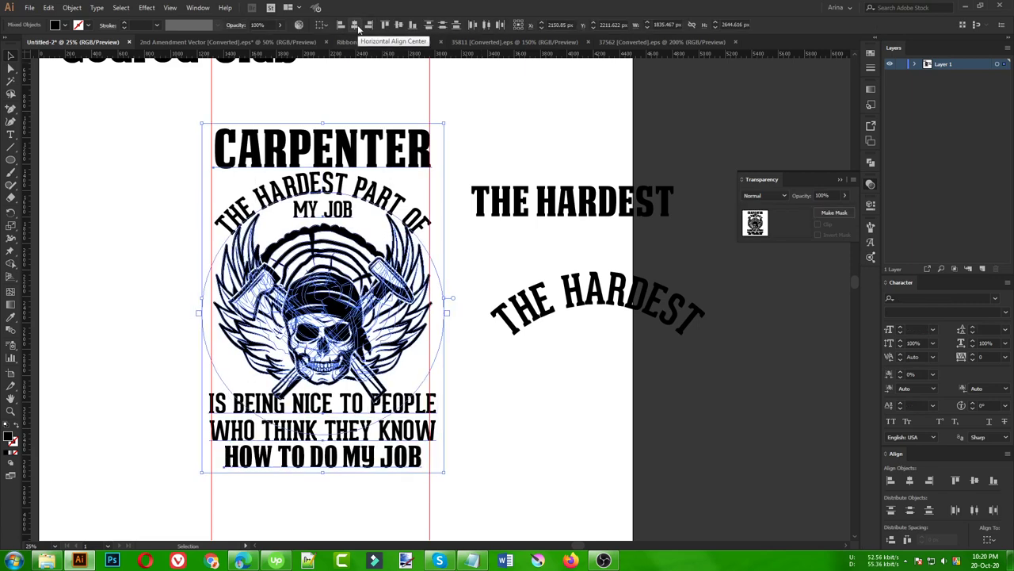
left_click(361, 91)
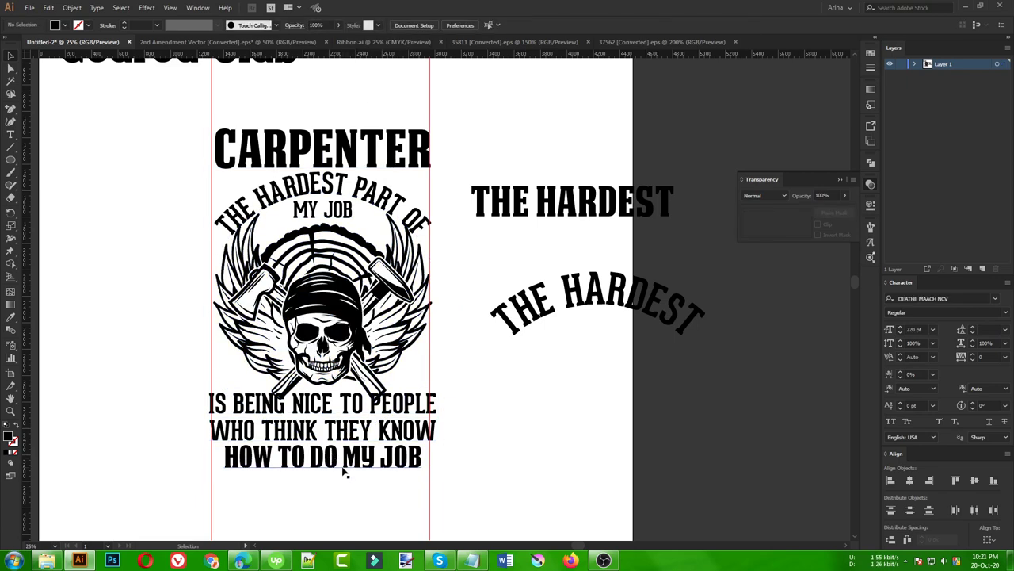
Step: Scale WHO THINK THEY KNOW down about its centre to about 1248 px wide
left_click(435, 440)
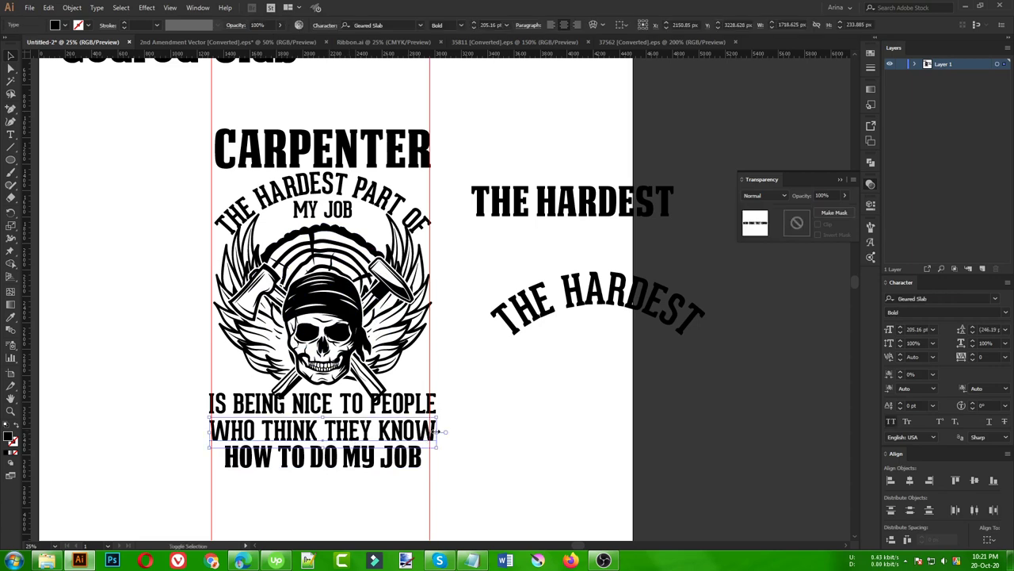
left_click_drag(435, 440, 405, 440)
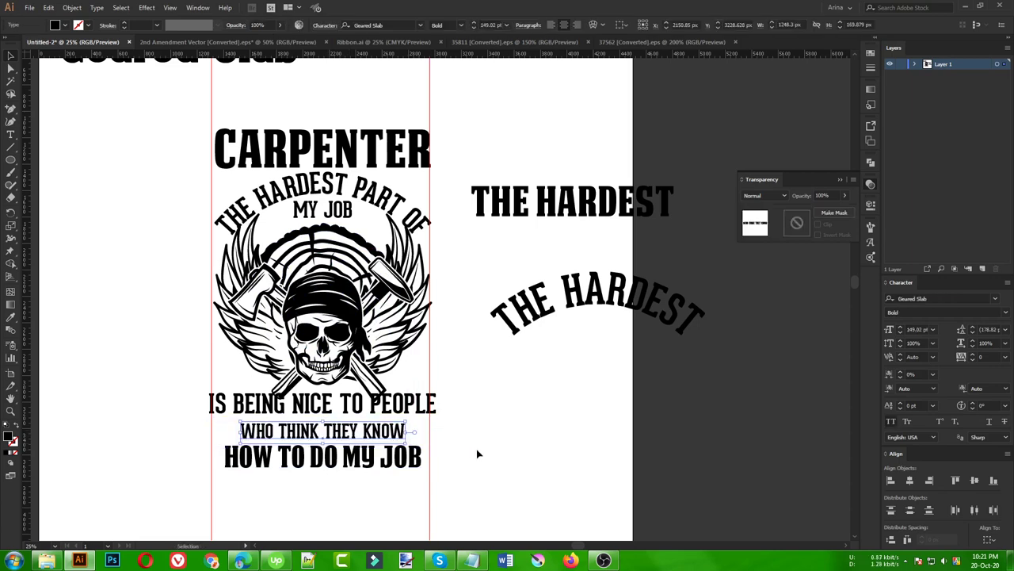
Step: Nudge WHO THINK THEY KNOW up closer beneath IS BEING NICE TO PEOPLE
key("Up")
key("Up")
key("Up")
key("Up")
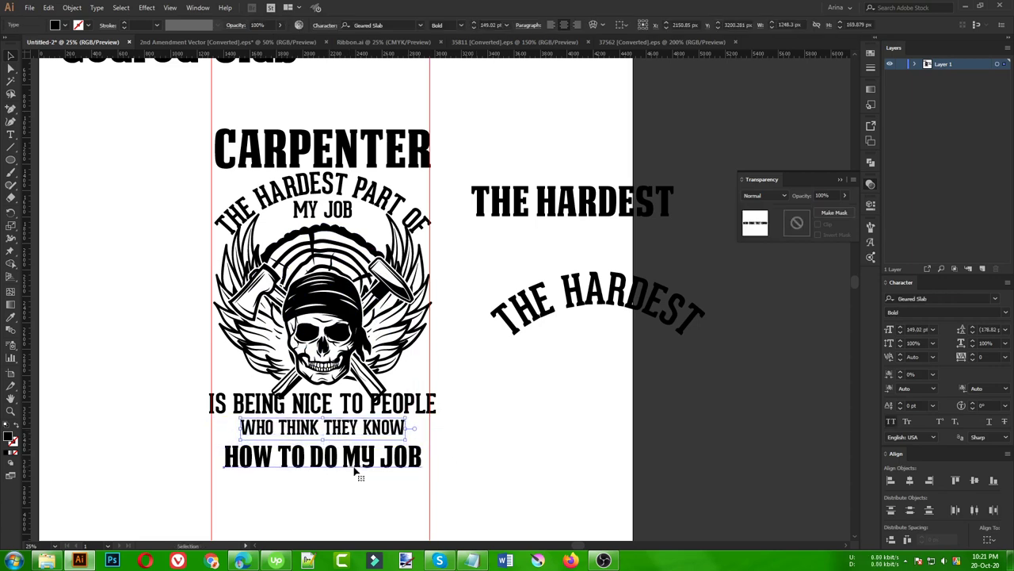
Step: Move HOW TO DO MY JOB up beneath WHO THINK THEY KNOW and scale it down about its centre to about 1378 px wide
left_click(355, 471)
key("Up")
key("Up")
key("Up")
key("Up")
key("Up")
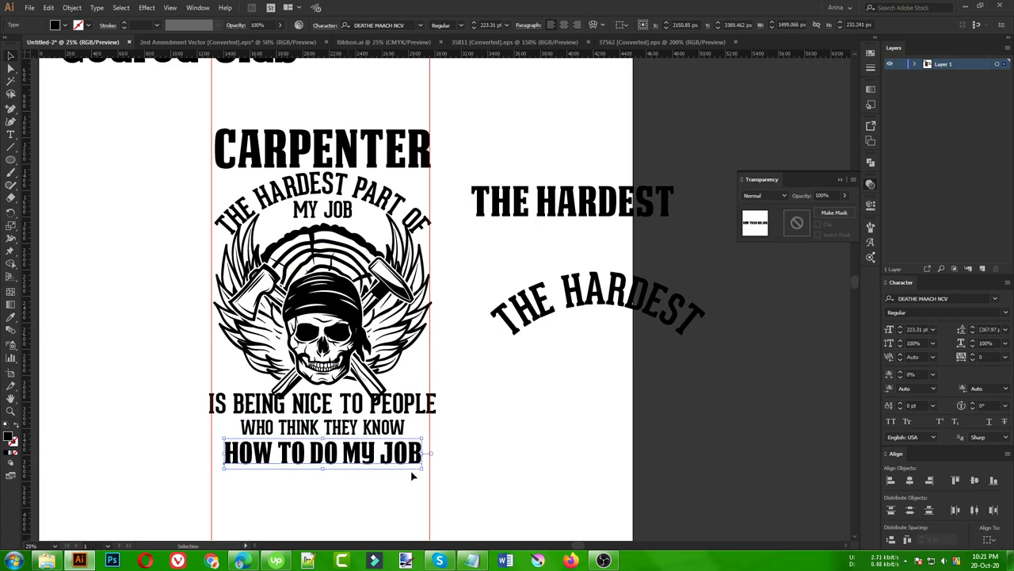
left_click_drag(424, 452, 414, 453)
left_click(350, 498)
Step: Draw a small solid black star before HOW TO DO MY JOB and place a copy after it, both just inside the guides
scroll(266, 489, "up", 1)
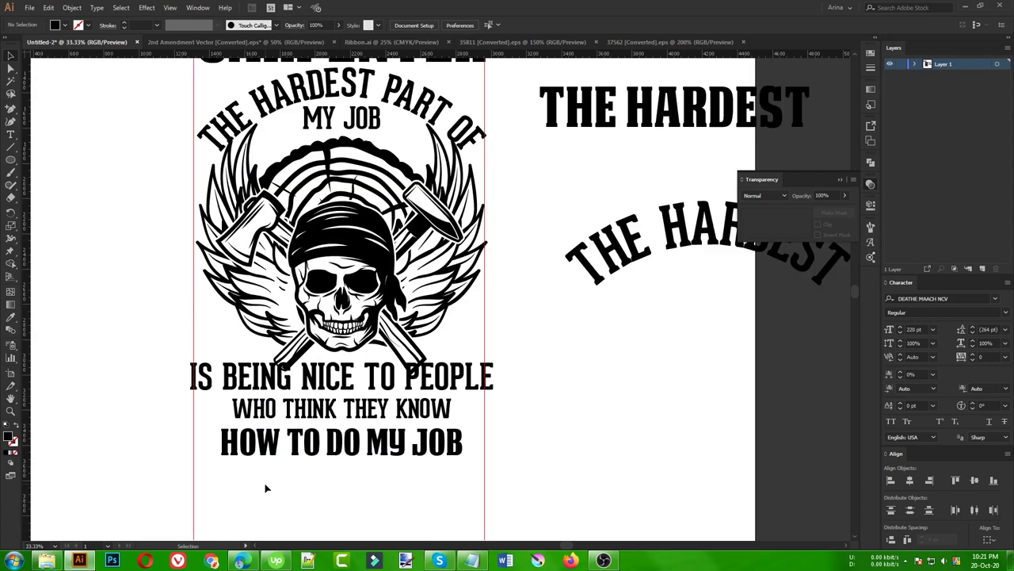
left_click_drag(14, 158, 79, 209)
scroll(264, 466, "up", 1)
left_click_drag(164, 424, 583, 425)
key("v")
Step: Try converting the HOW TO DO MY JOB text to outlines, and undo the conversion
left_click(507, 441)
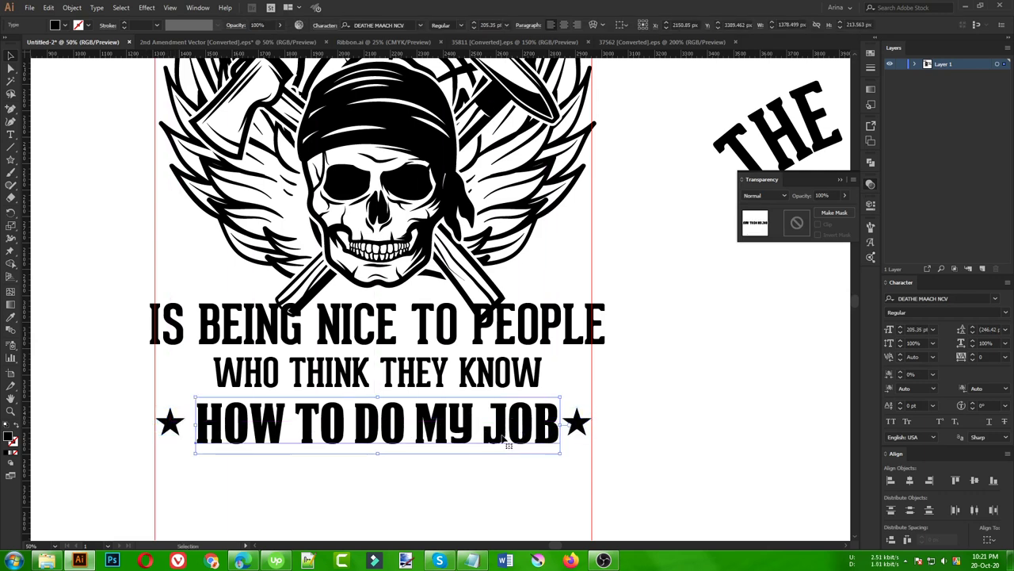
right_click(506, 437)
left_click(547, 303)
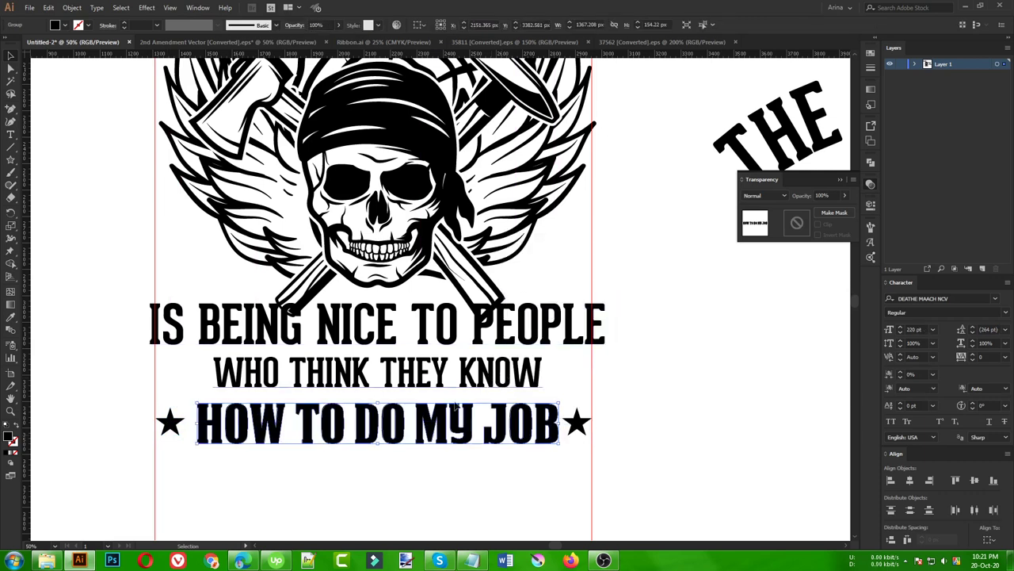
key("ctrl+z")
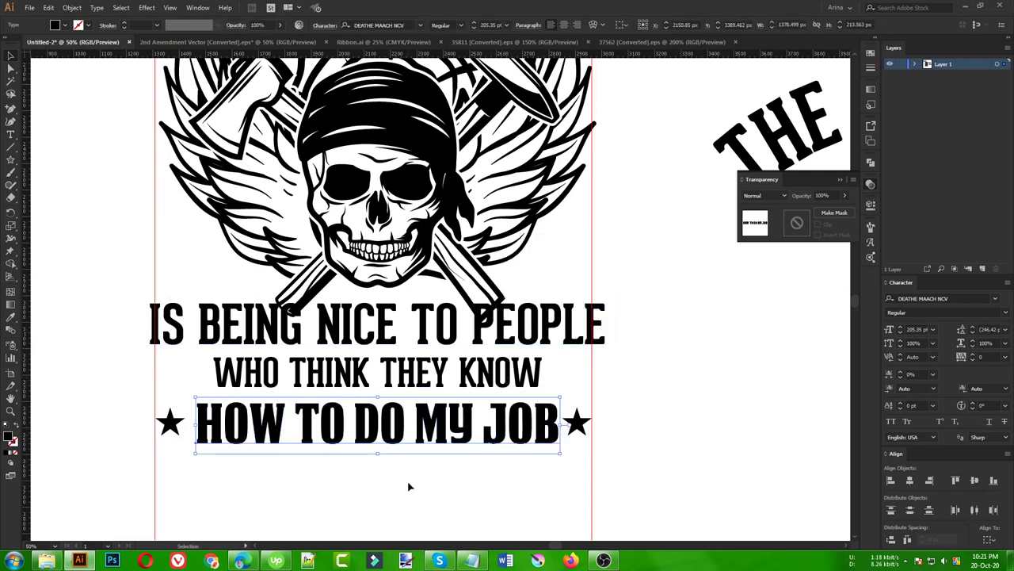
left_click(421, 513)
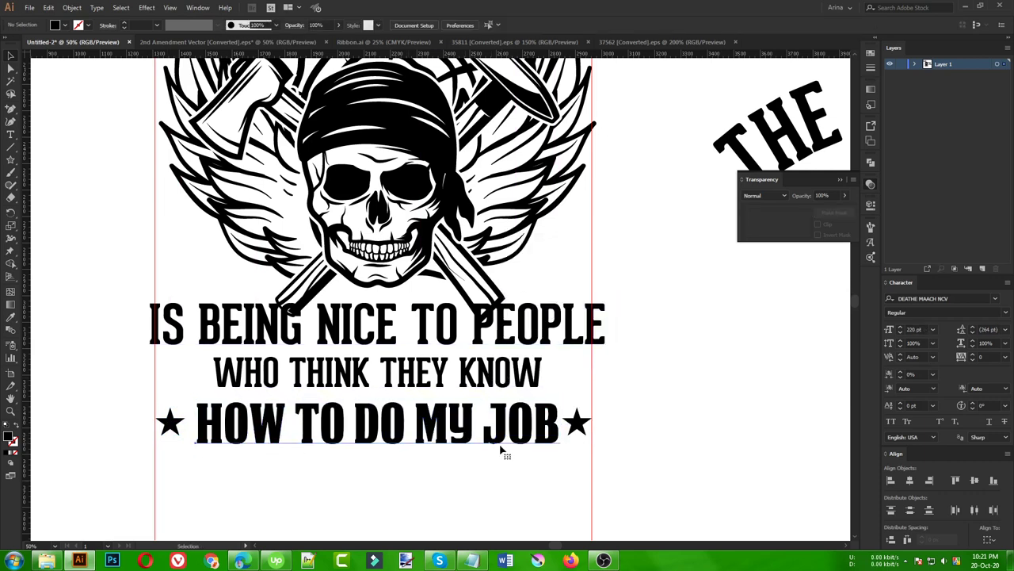
Step: Convert the HOW TO DO MY JOB text to outlines
left_click(535, 453)
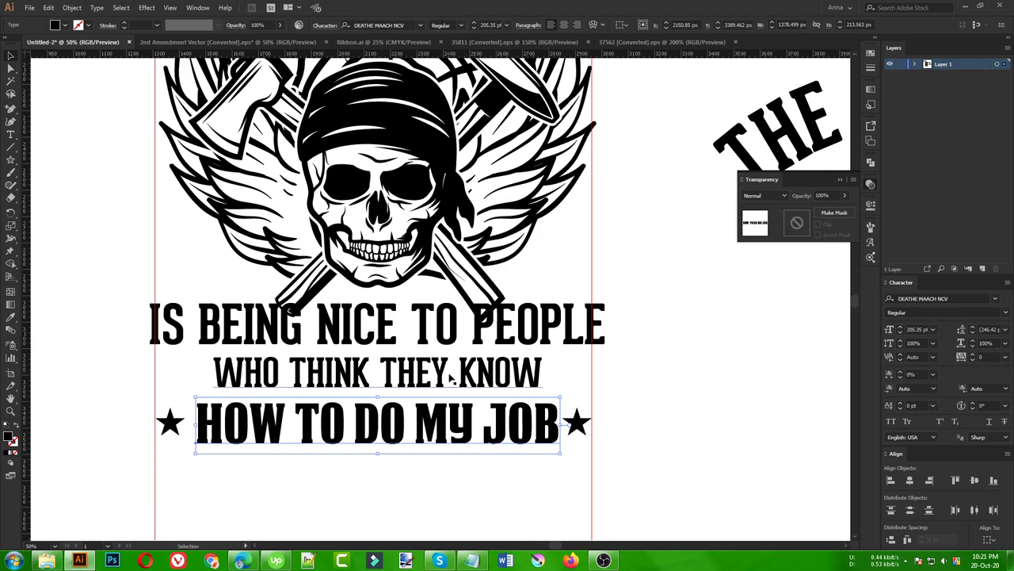
right_click(425, 296)
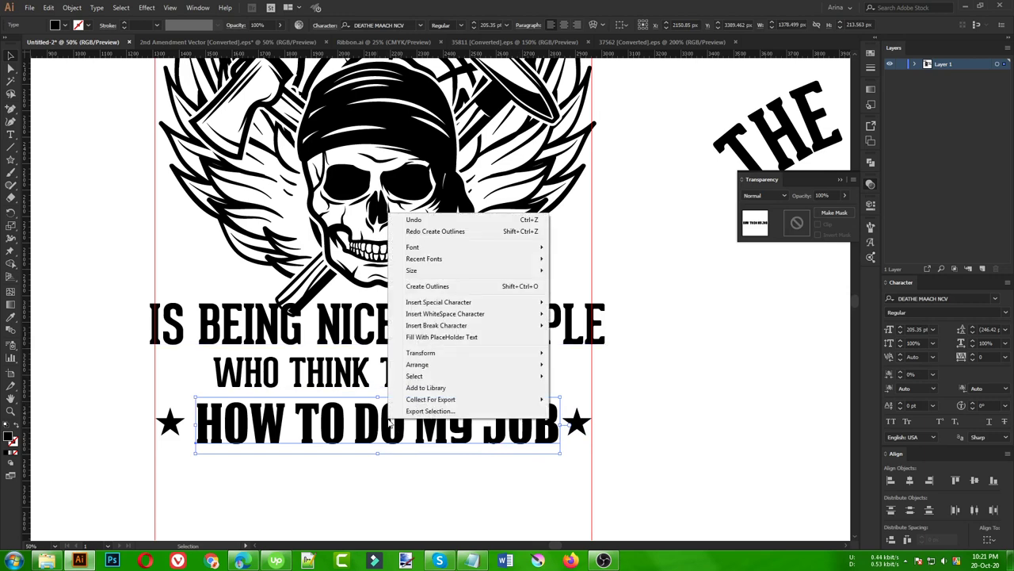
left_click(443, 284)
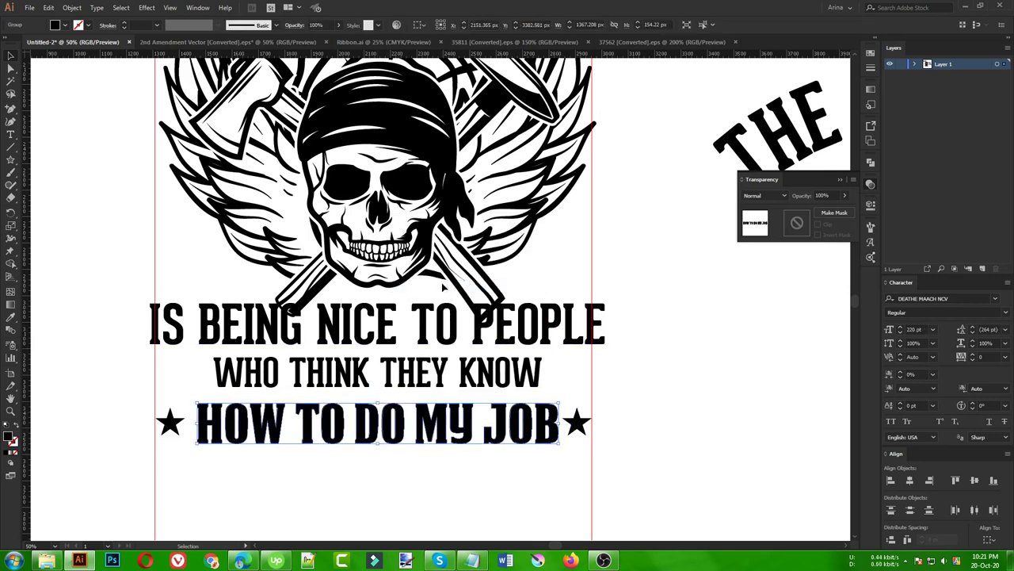
left_click(488, 455)
scroll(454, 448, "up", 2)
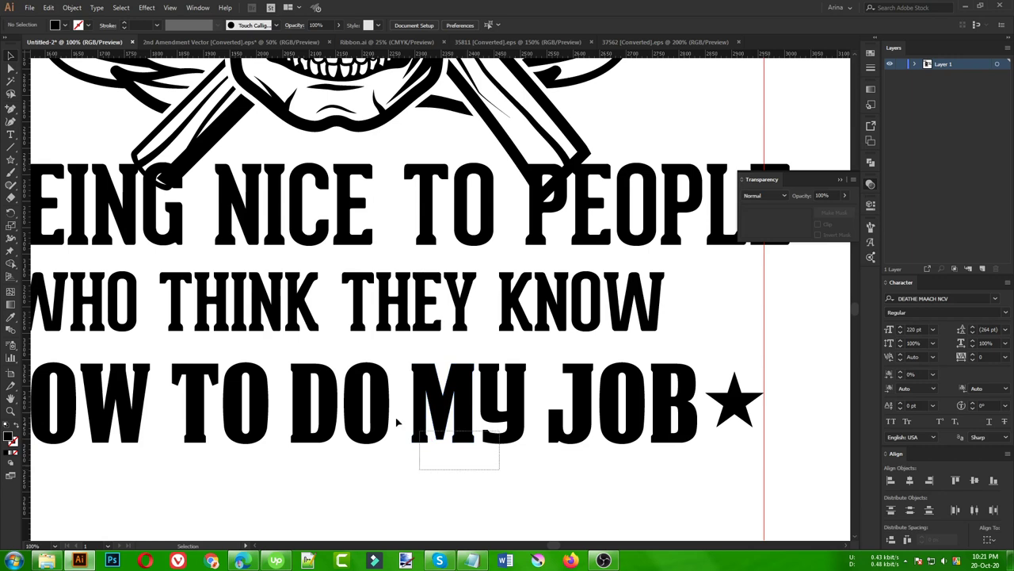
left_click_drag(398, 422, 366, 375)
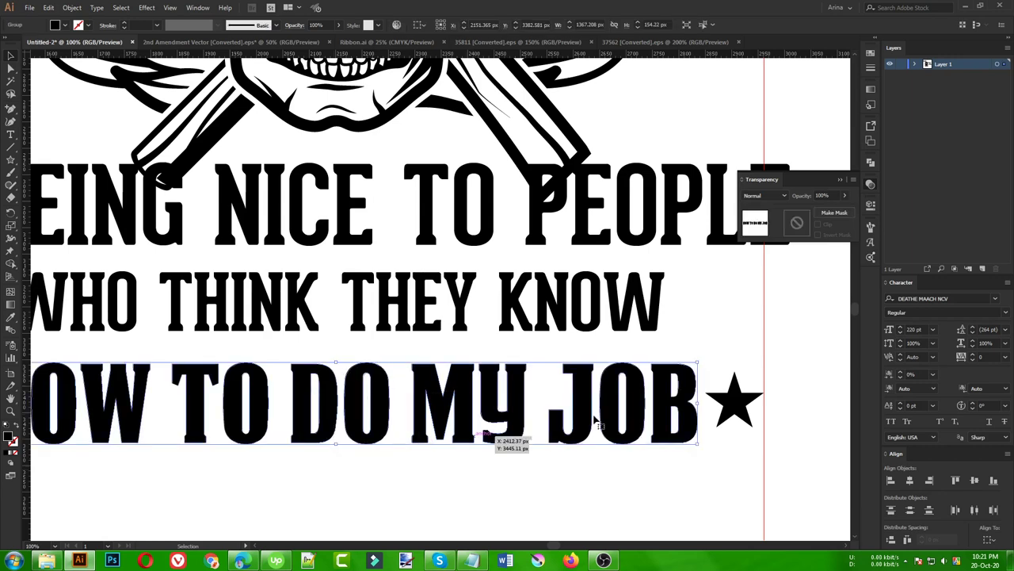
scroll(634, 466, "down", 2)
left_click(555, 465)
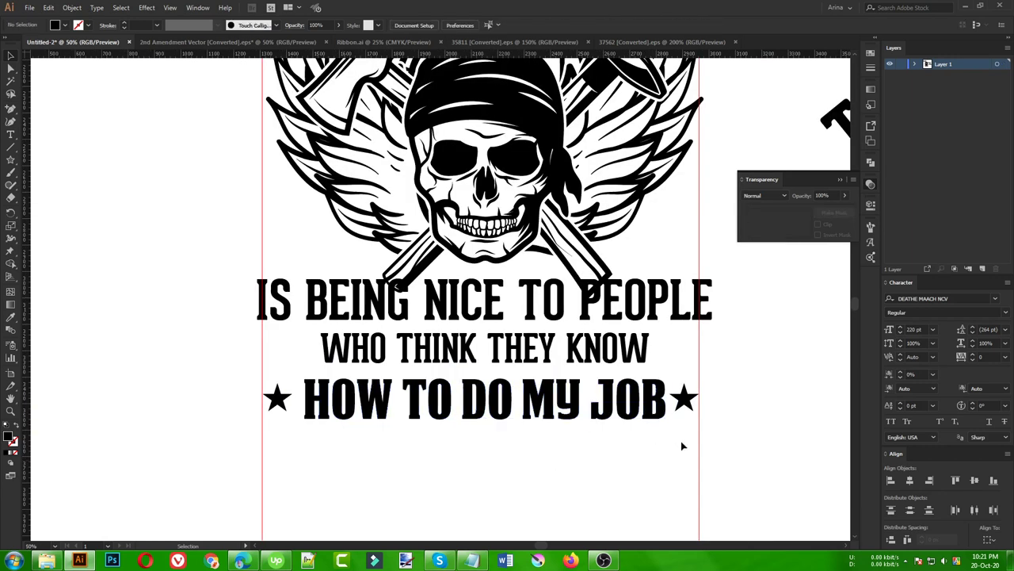
Step: Align the two stars and HOW TO DO MY JOB on their vertical centres, distribute them evenly across, and group them
left_click_drag(680, 440, 277, 401)
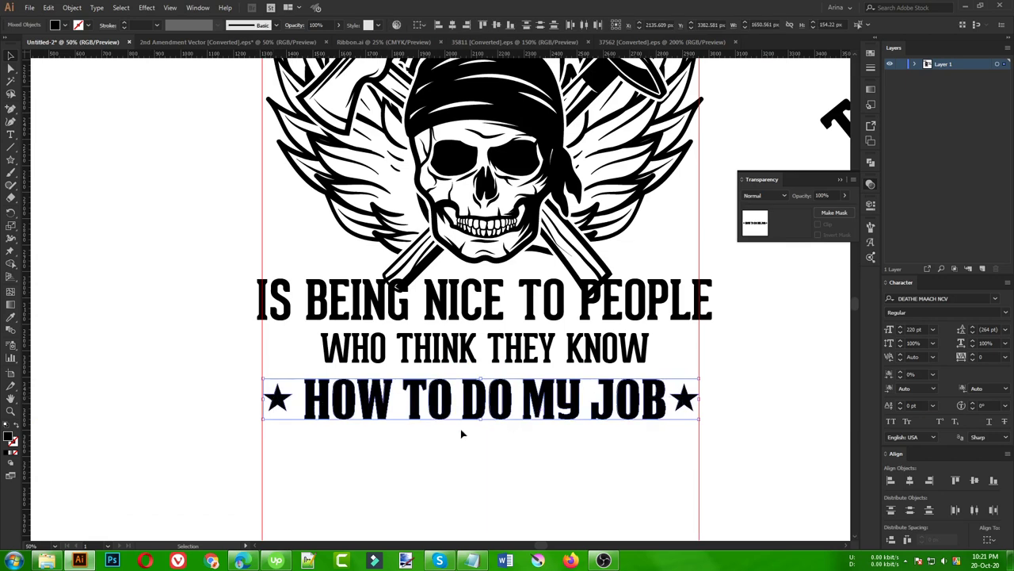
left_click(495, 26)
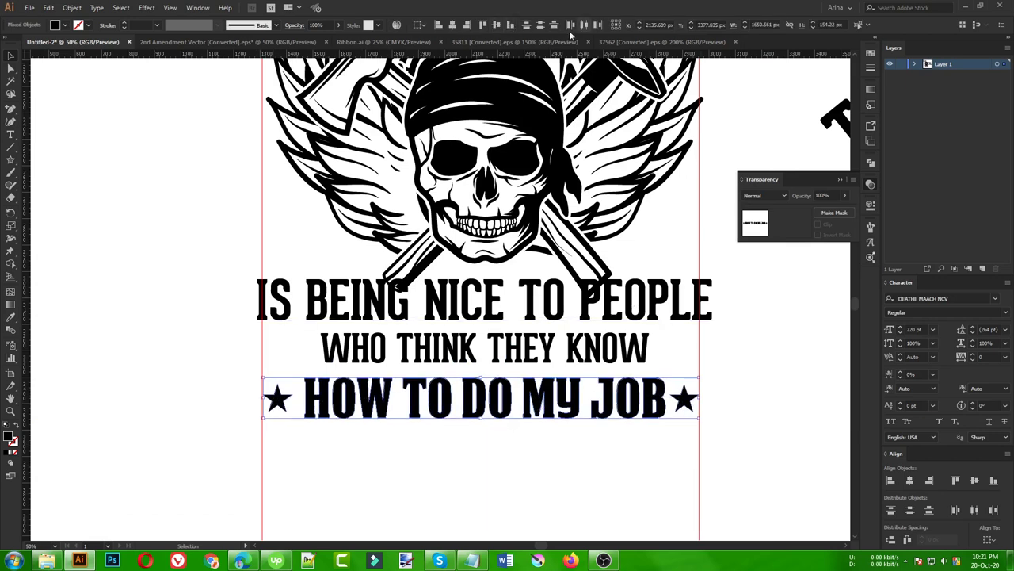
left_click(584, 26)
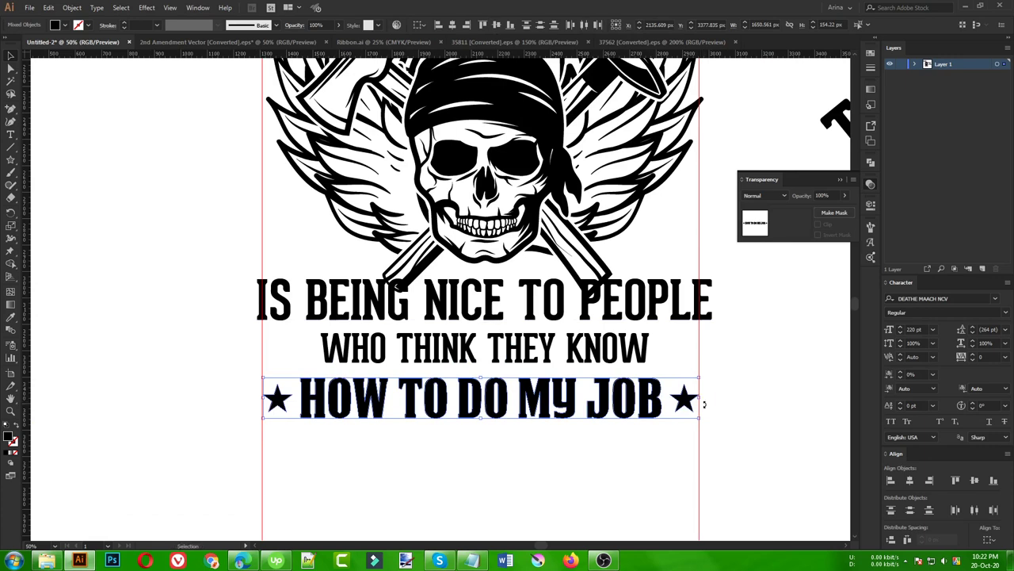
key("a")
key("v")
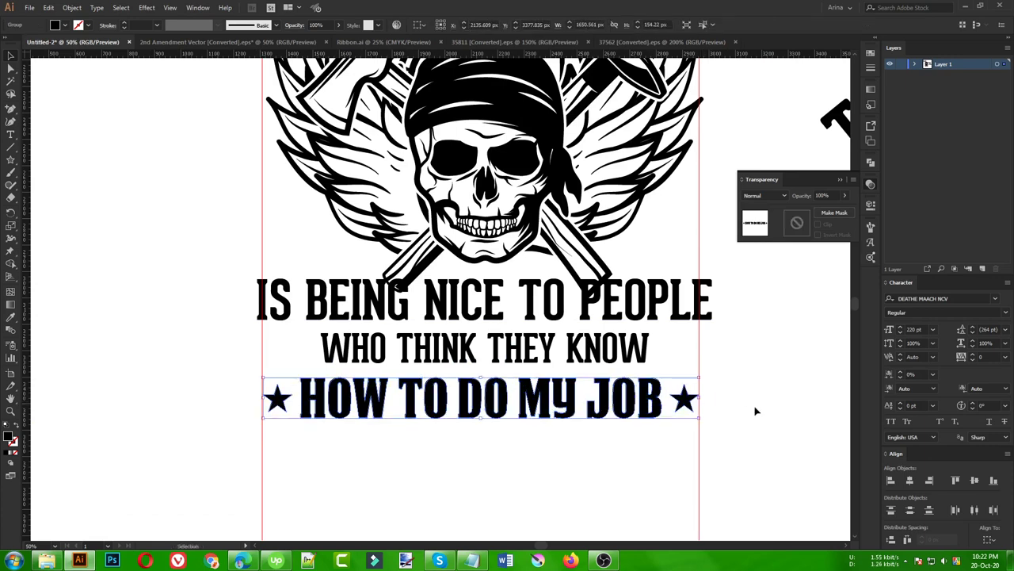
Step: Move the grouped star and HOW TO DO MY JOB row up close beneath WHO THINK THEY KNOW
left_click_drag(575, 408, 576, 402)
left_click(564, 433)
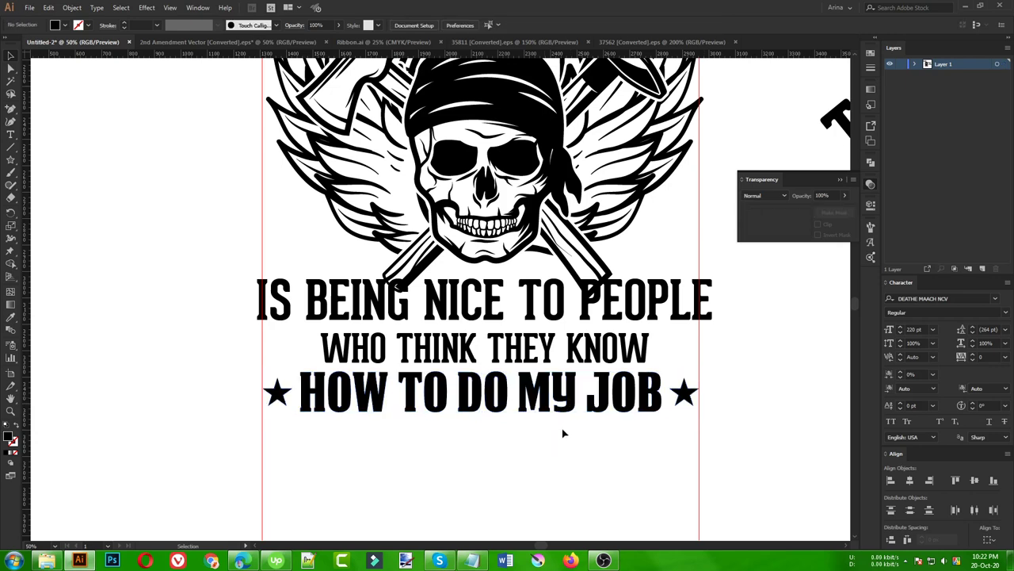
scroll(563, 433, "up", 3)
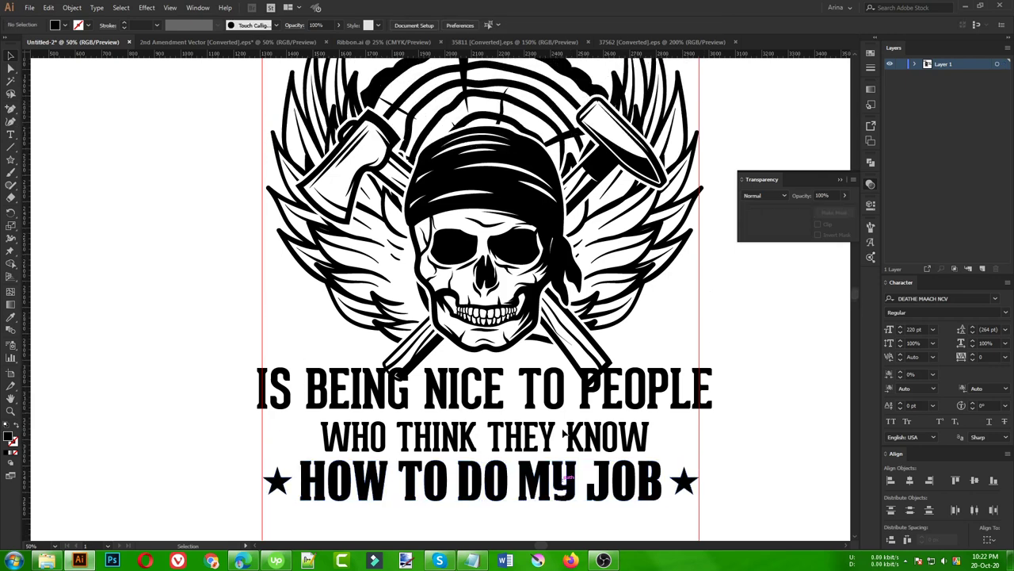
key("ctrl+minus")
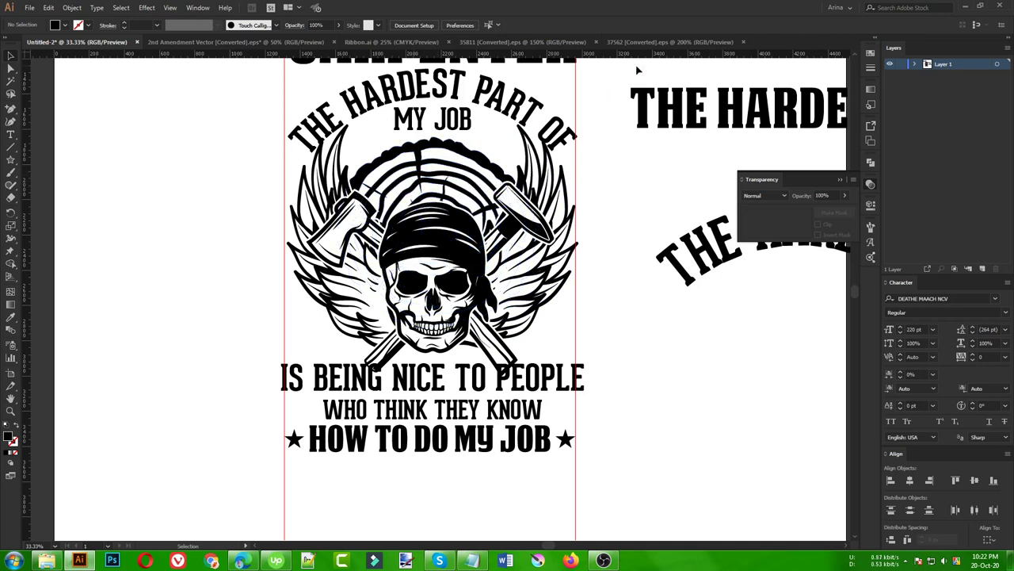
Step: Copy the round log slice from 37562 [Converted].eps and paste it into the Untitled-2 design
left_click(670, 42)
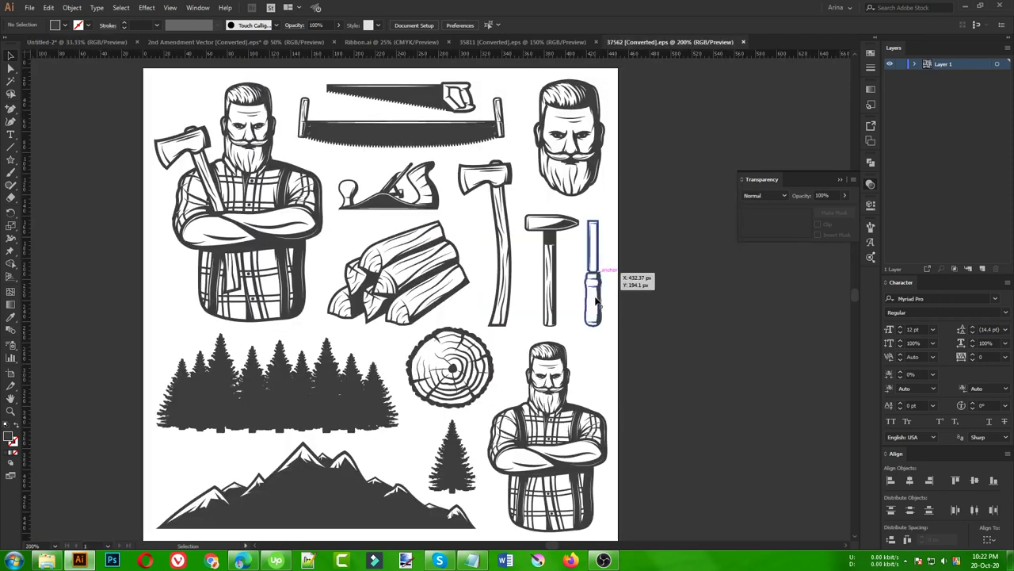
left_click(480, 367)
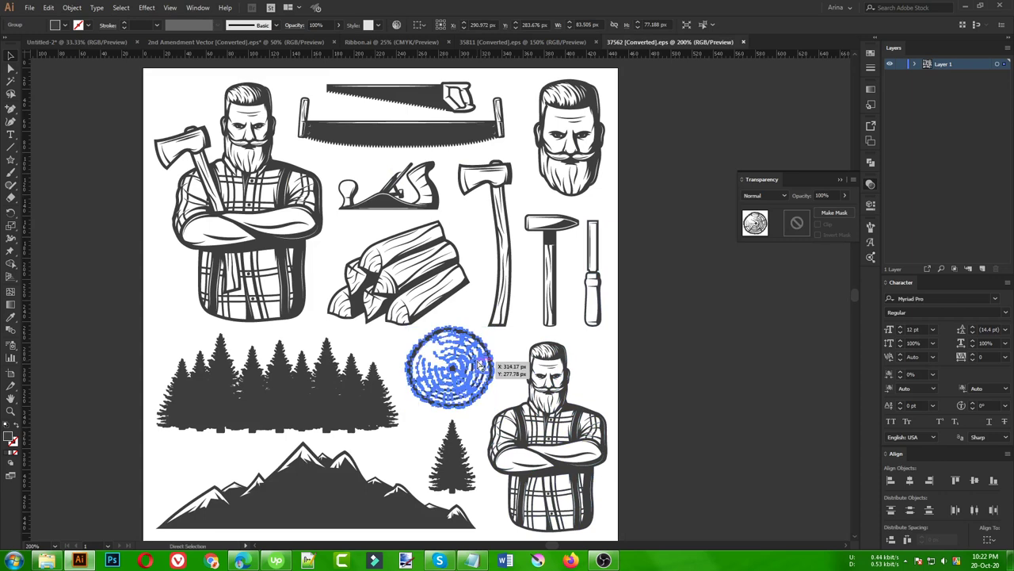
left_click(92, 41)
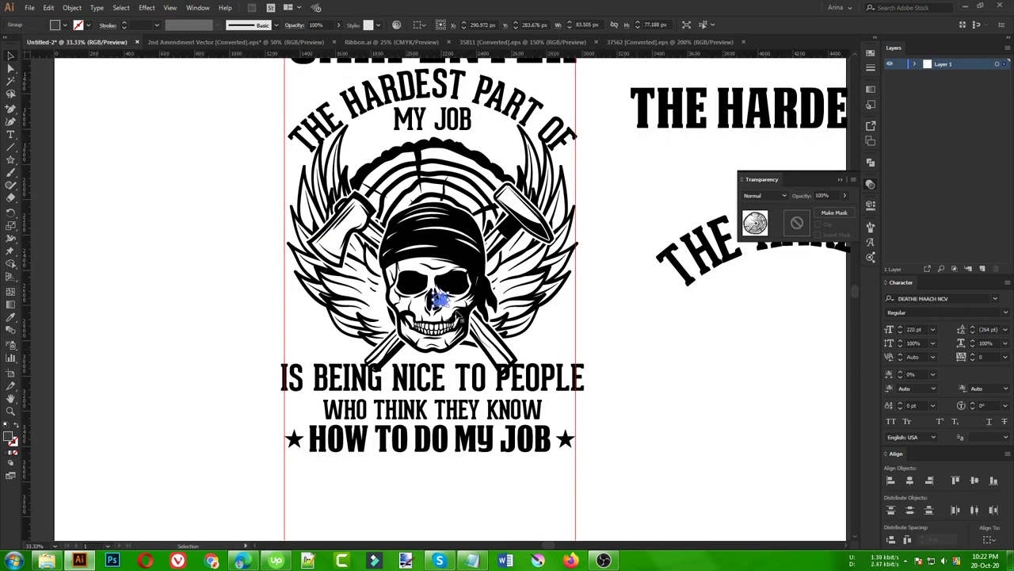
Step: Place the log slice before WHO THINK THEY KNOW and a copy after it, each enlarged slightly and fitted inside its guide
left_click_drag(462, 317, 212, 406)
scroll(561, 413, "up", 2)
scroll(561, 413, "up", 2)
scroll(683, 414, "down", 1)
scroll(646, 415, "down", 1)
Step: Convert the WHO THINK THEY KNOW text to outlines
left_click(460, 406, "shift")
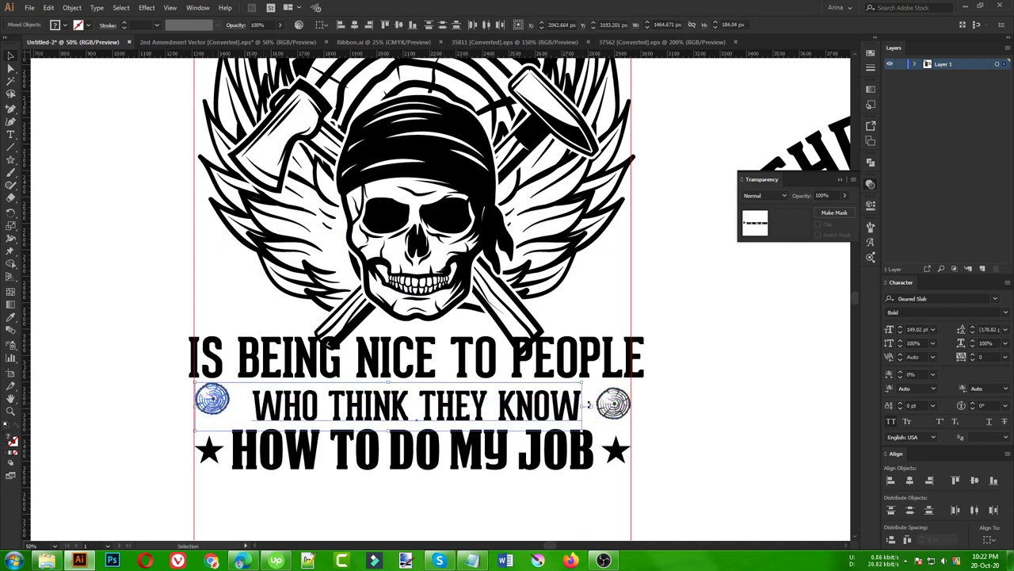
left_click(677, 431)
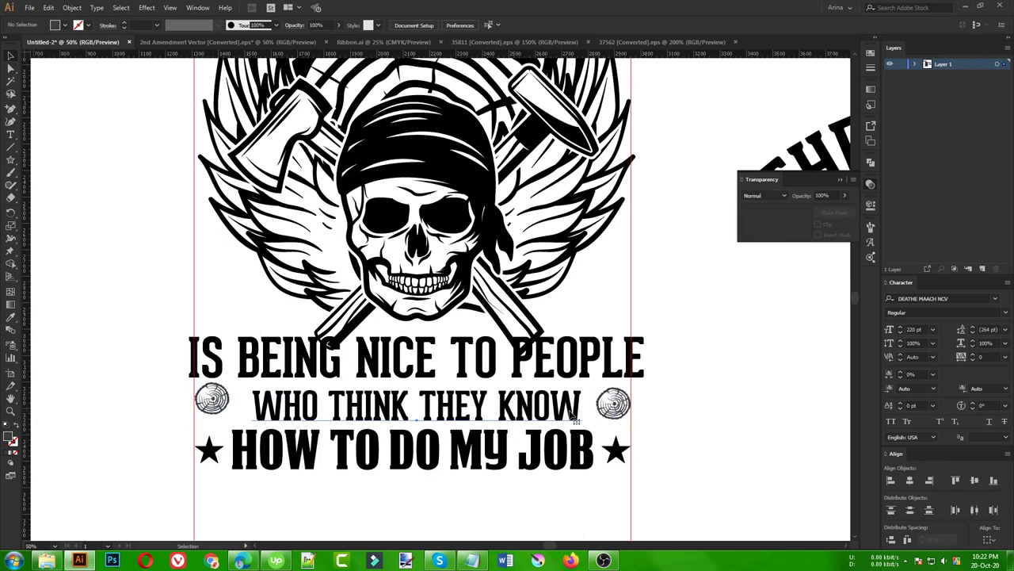
right_click(572, 412)
left_click(614, 277)
Step: Align both log slices and WHO THINK THEY KNOW on their vertical centres and distribute them evenly across
left_click(614, 405, "shift")
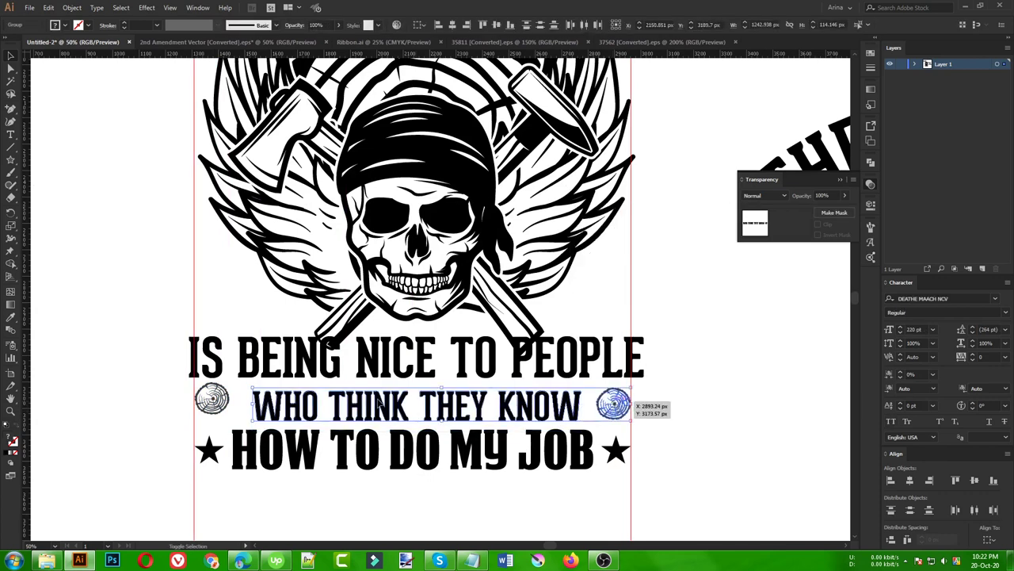
left_click(213, 400, "shift")
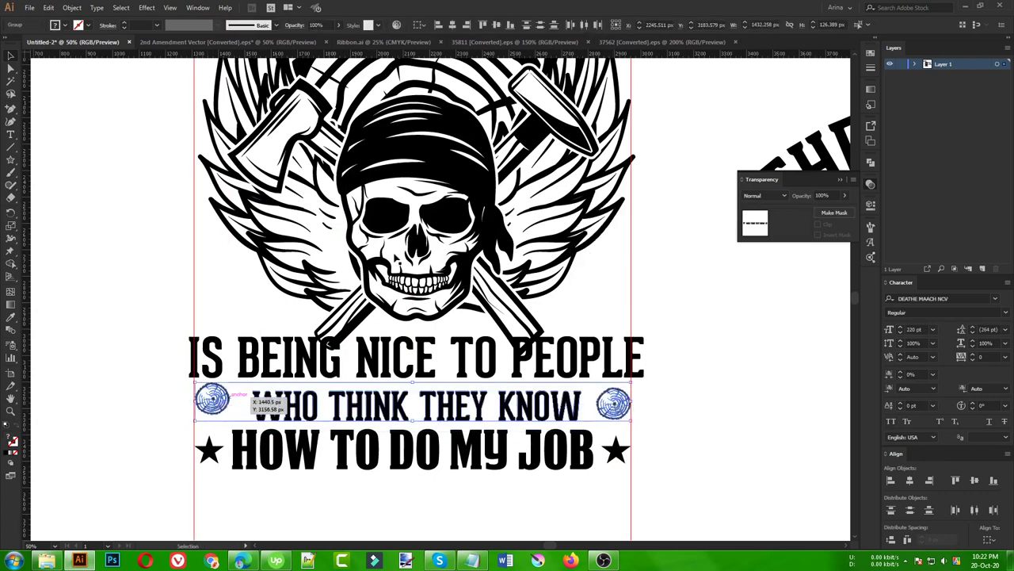
left_click(496, 25)
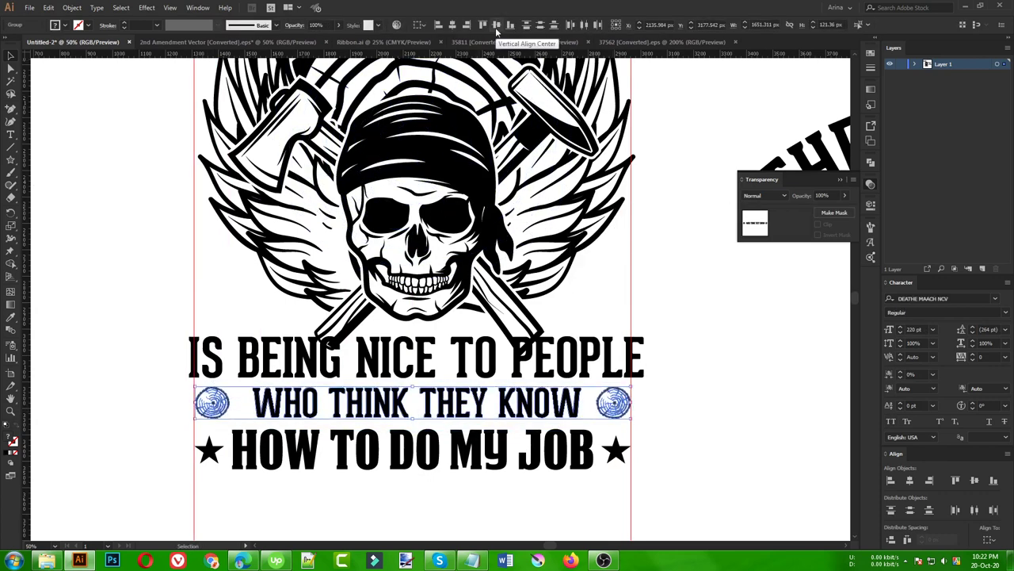
left_click(583, 25)
Step: Enlarge the log slice before WHO THINK THEY KNOW to about 177 px wide and the one after it to about 175 px
left_click(236, 408)
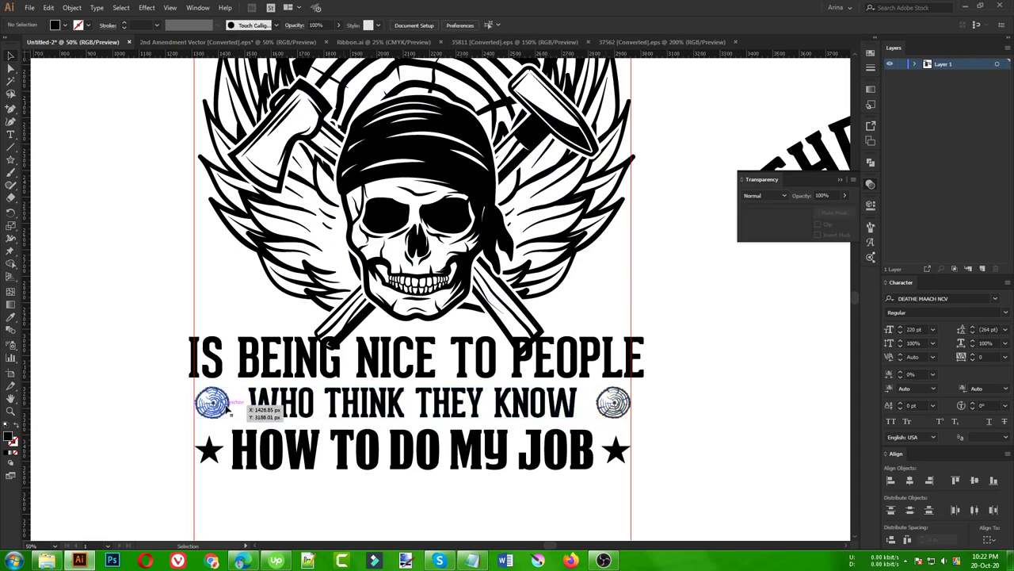
left_click(227, 408)
left_click_drag(232, 404, 242, 402)
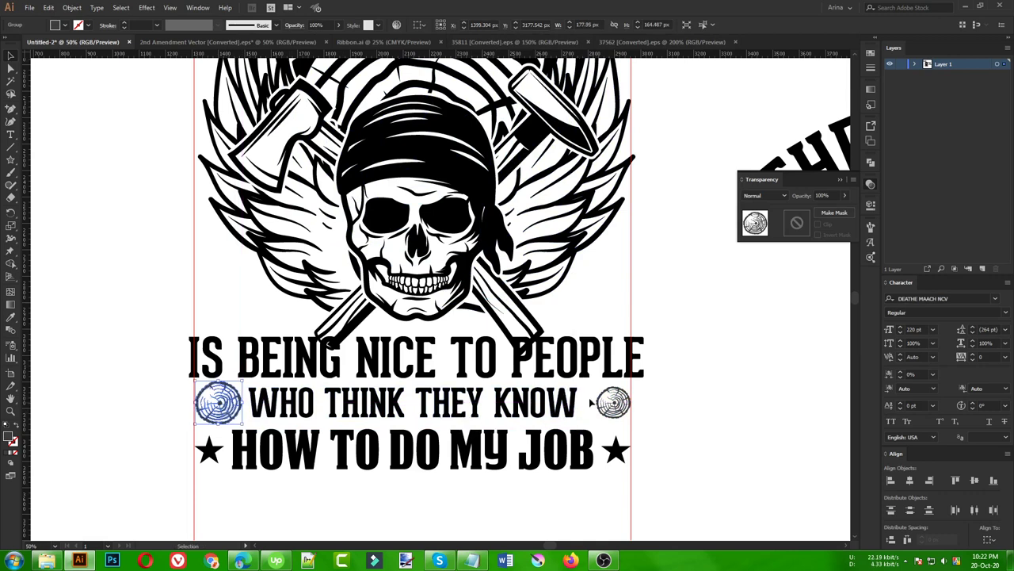
left_click_drag(604, 405, 577, 414)
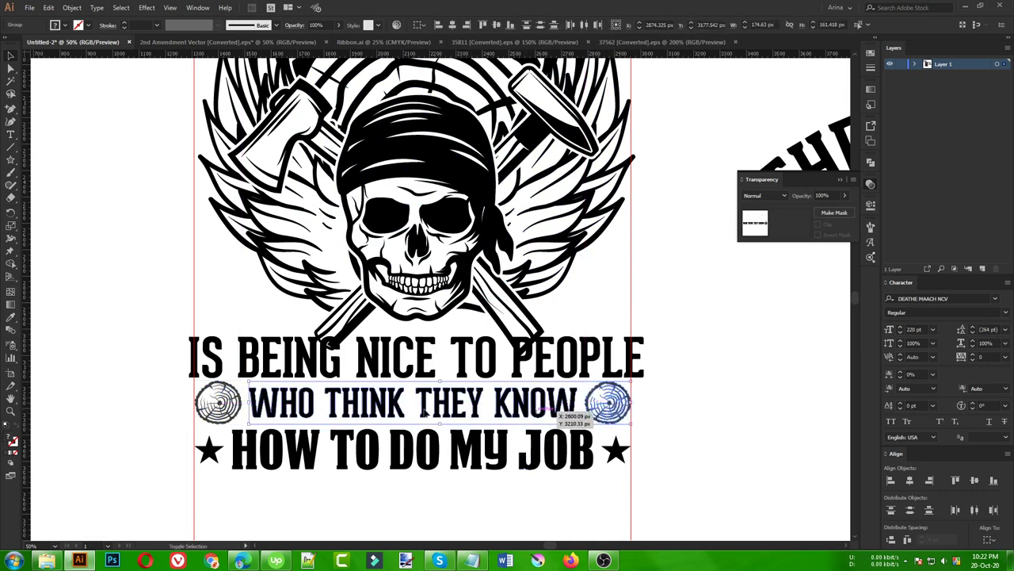
Step: Distribute the enlarged log slices and WHO THINK THEY KNOW by their horizontal centres and group the row
left_click(226, 404, "shift")
left_click(281, 408, "shift")
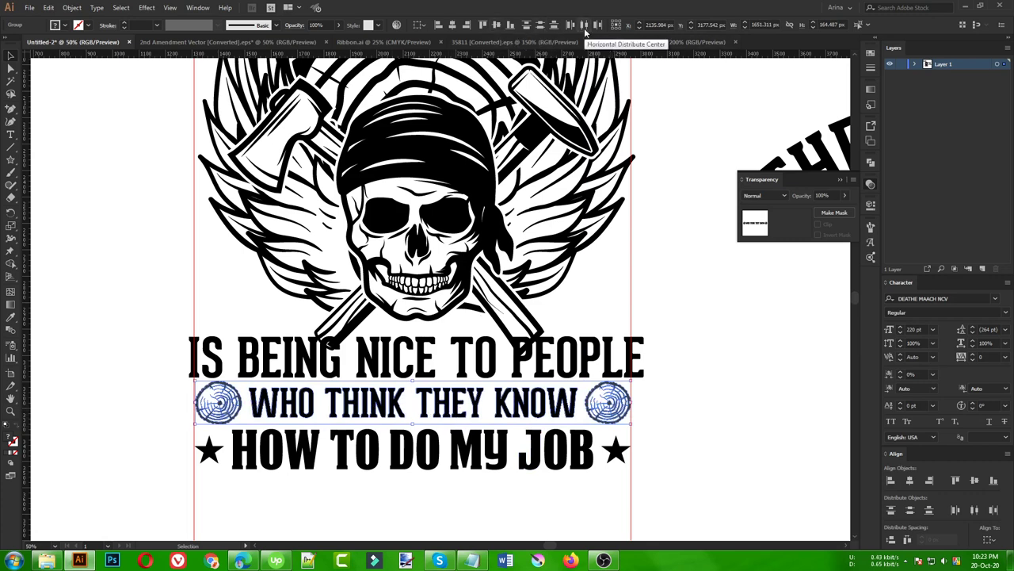
key("ctrl+g")
left_click(151, 400)
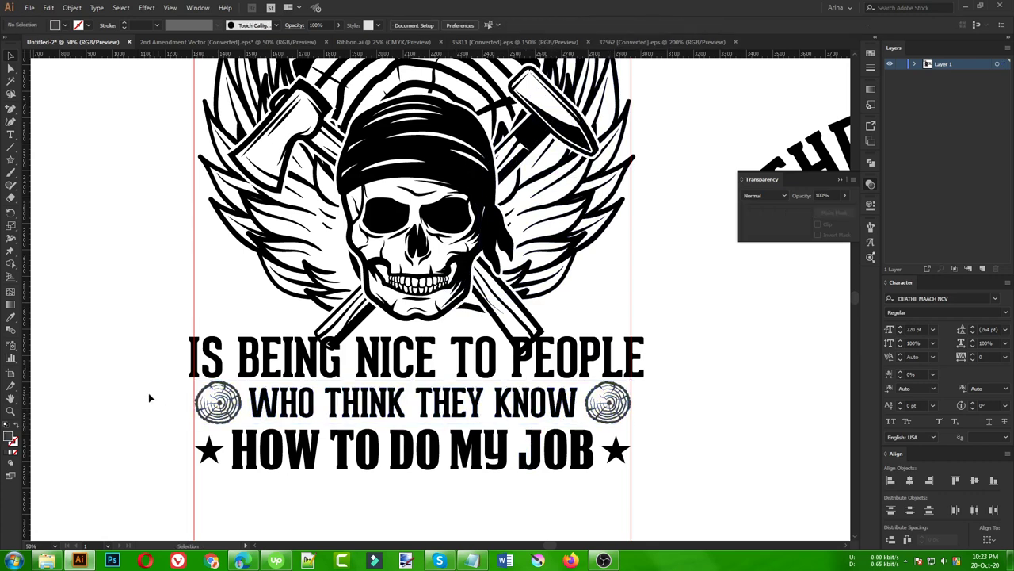
Step: Move the grouped HOW TO DO MY JOB row slightly up, close beneath the log slices
left_click(433, 415)
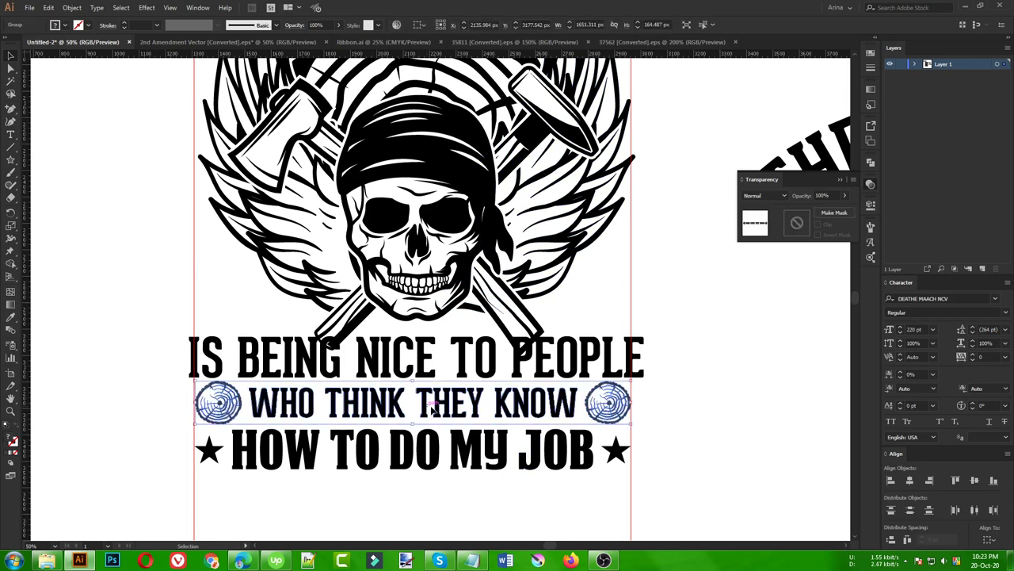
left_click(438, 464)
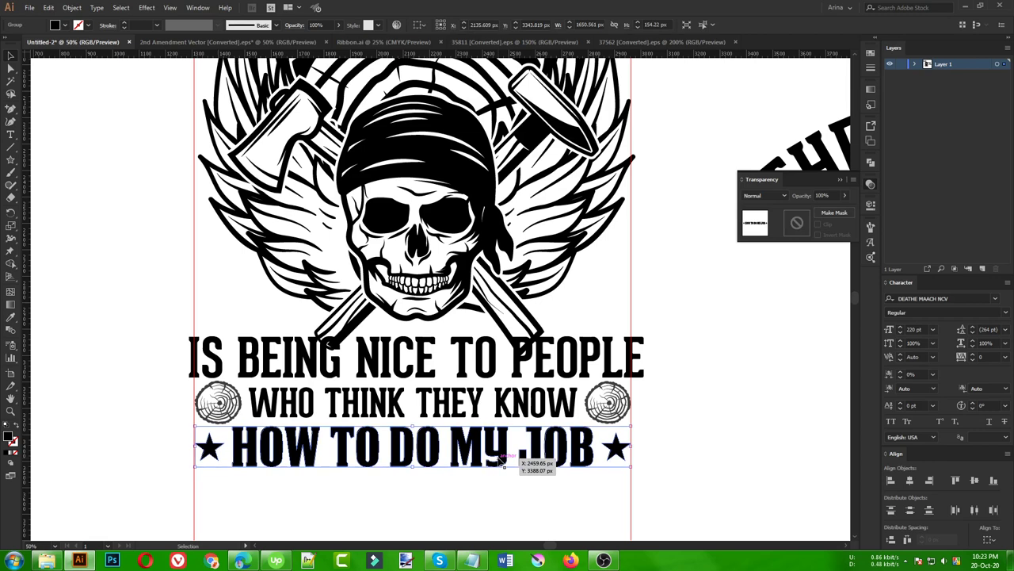
Step: Nudge the HOW TO DO MY JOB row a little further up towards the log slices and deselect it
key("shift+Up")
key("Down")
left_click(499, 513)
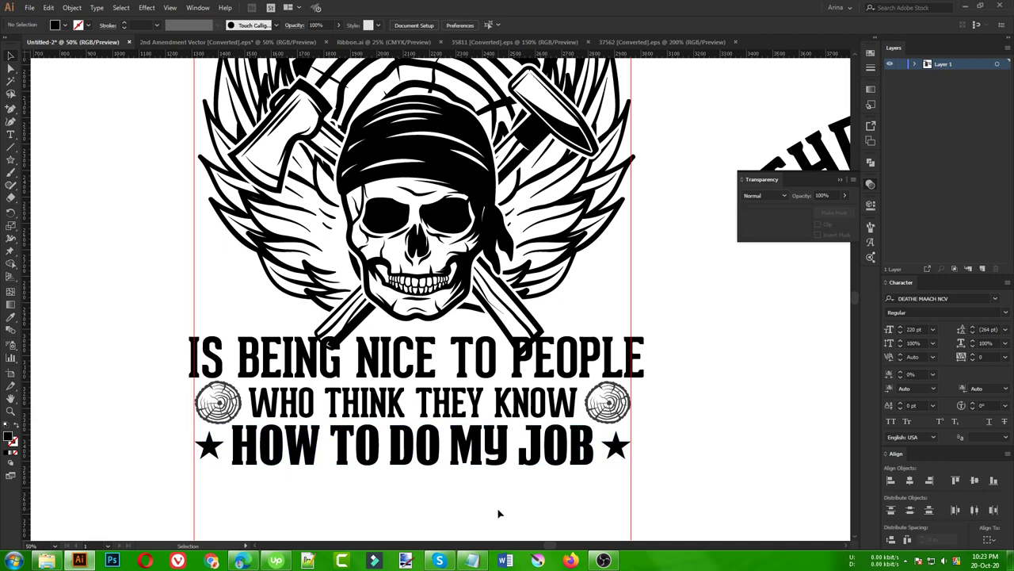
Step: Convert the IS BEING NICE TO PEOPLE text to outlines
left_click(592, 366)
right_click(591, 361)
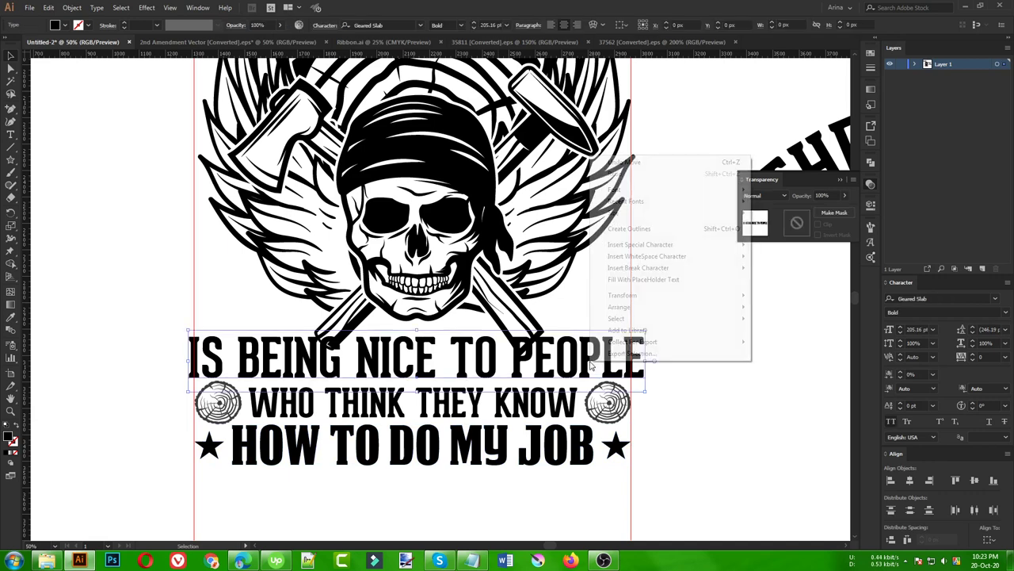
left_click(629, 228)
Step: Scale the outlined IS BEING NICE TO PEOPLE line down proportionally from both ends to fit between the vertical guides
scroll(634, 355, "up", 1)
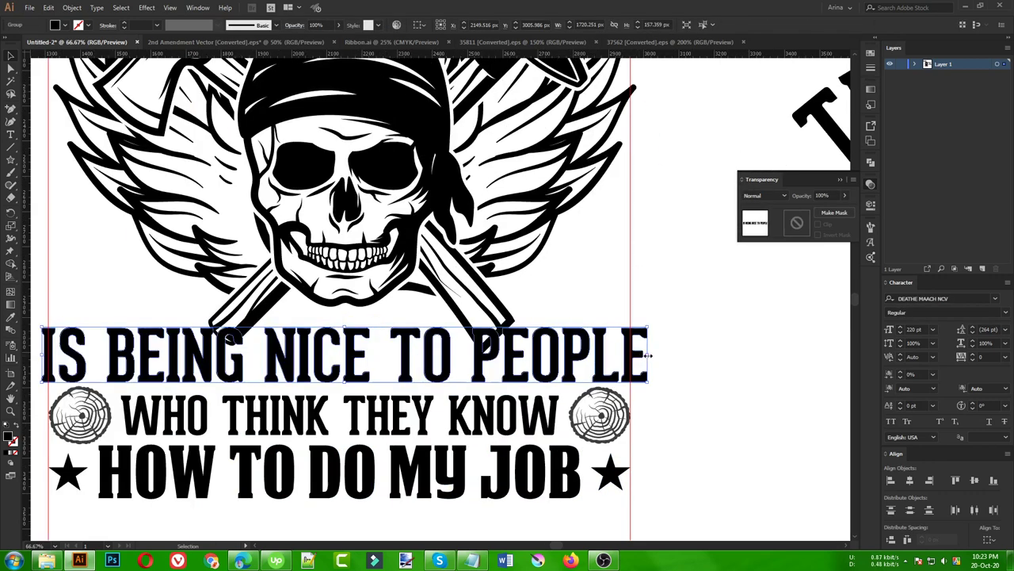
left_click_drag(647, 356, 636, 357)
left_click(690, 367)
scroll(690, 367, "left", 2)
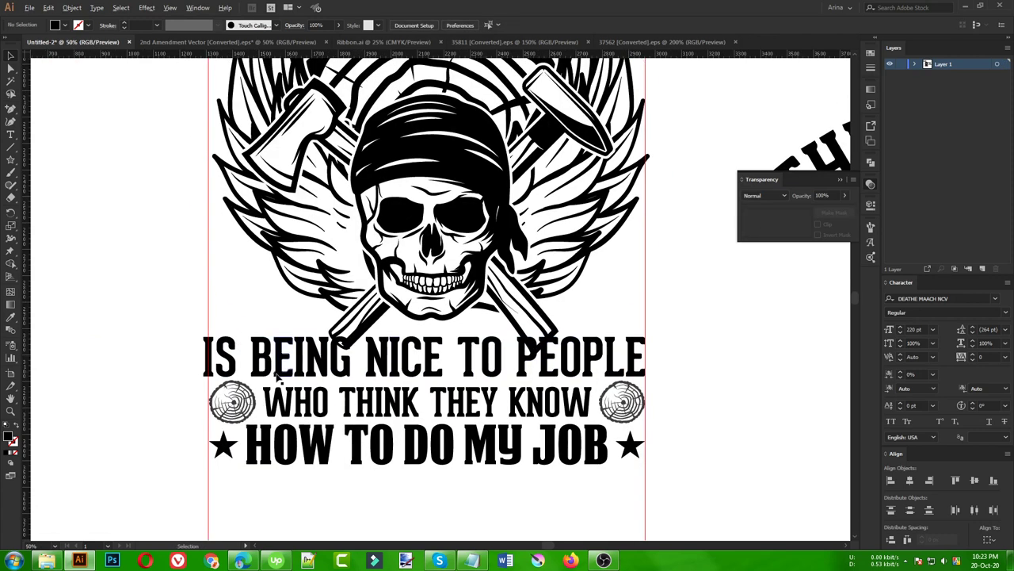
left_click(204, 351)
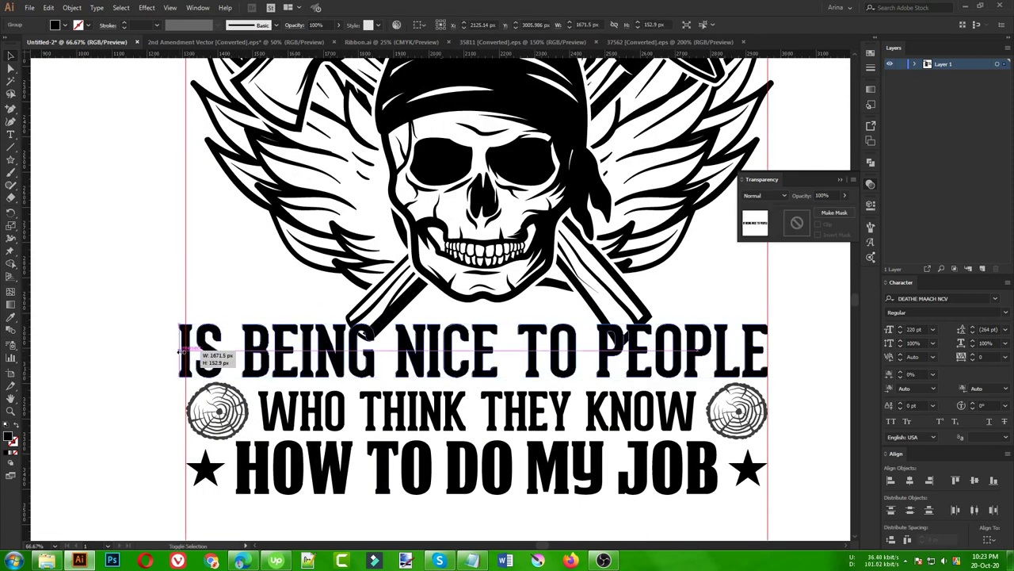
left_click_drag(181, 350, 193, 350)
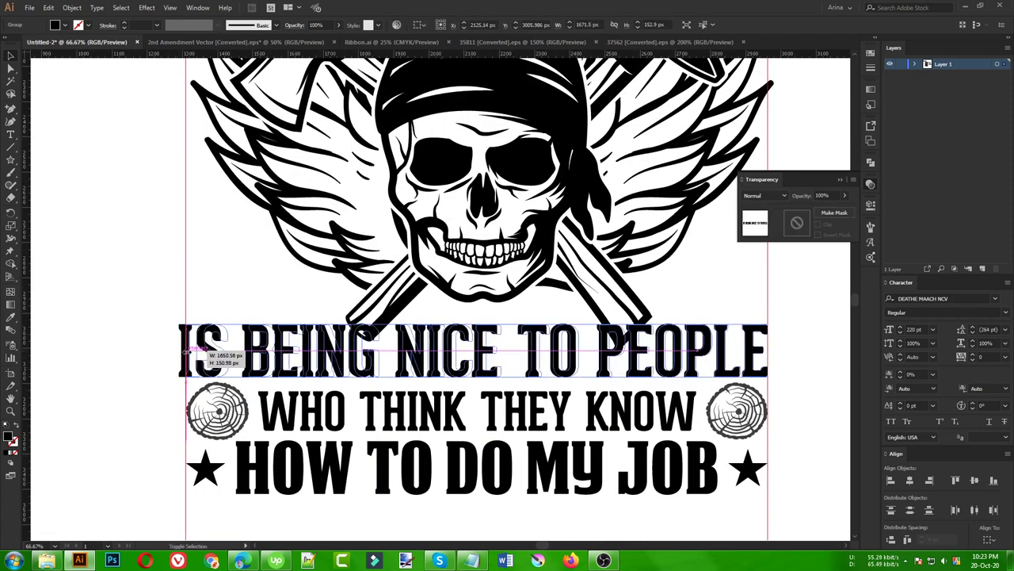
left_click(118, 339)
scroll(118, 339, "down", 1)
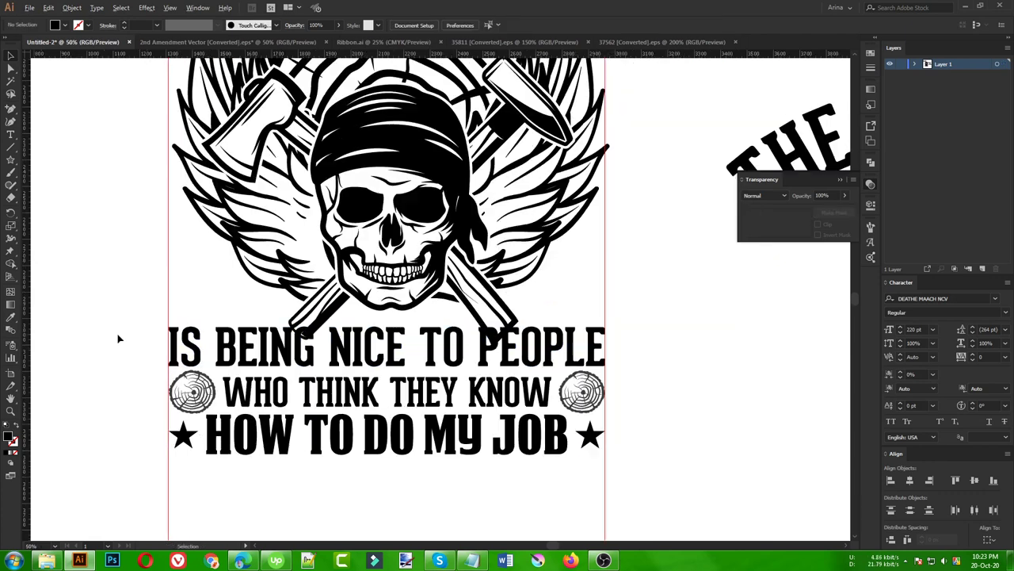
Step: Add an opacity mask to the skull and wings artwork and turn off its Clip option
scroll(118, 339, "up", 3)
scroll(118, 339, "down", 1)
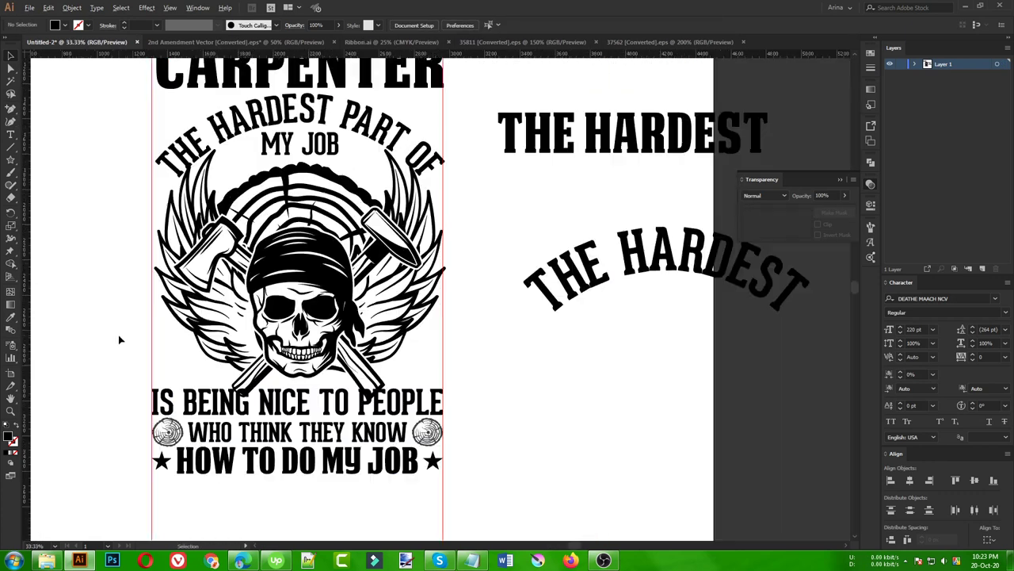
scroll(119, 339, "up", 2)
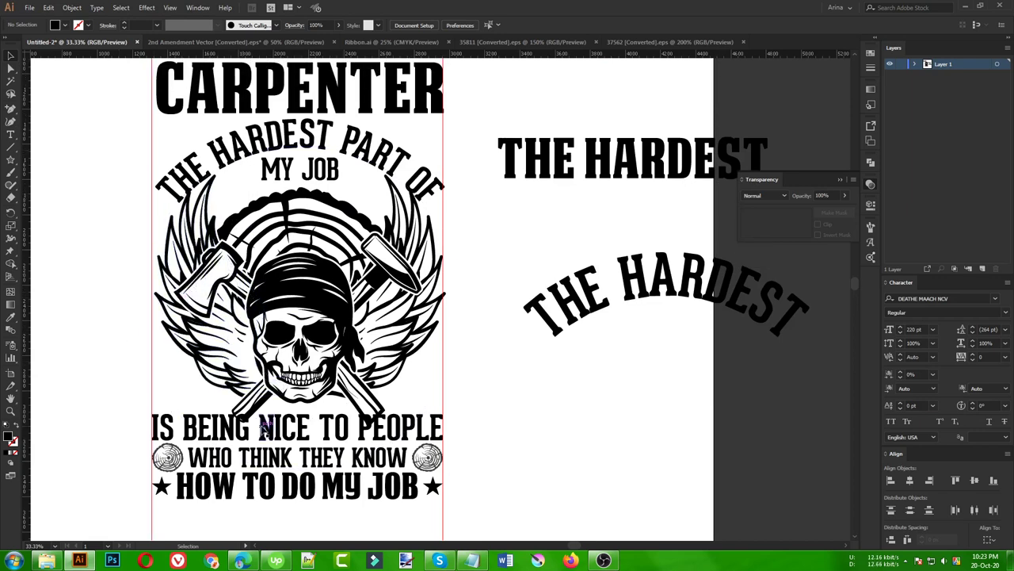
scroll(270, 424, "up", 1)
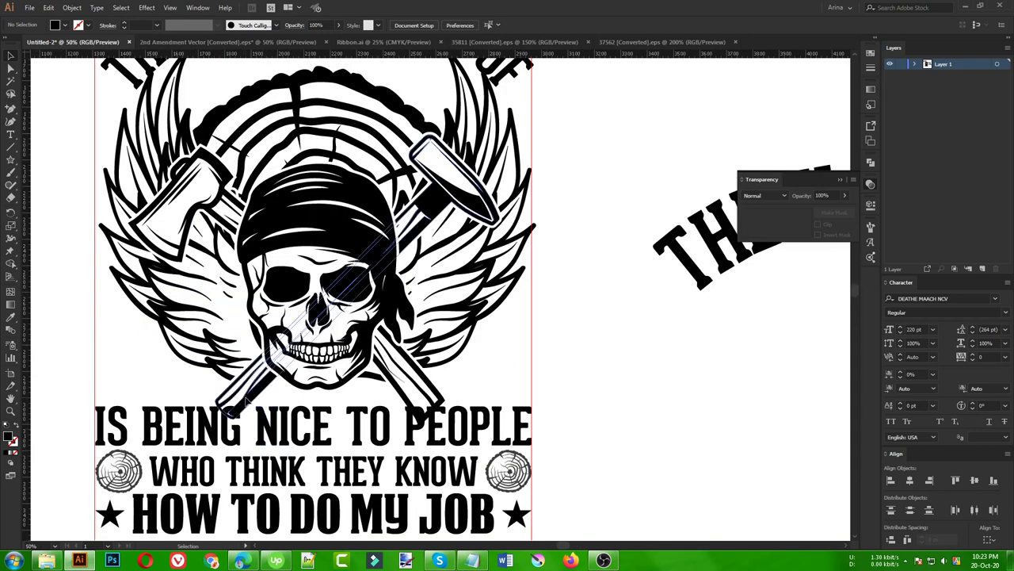
left_click(245, 402)
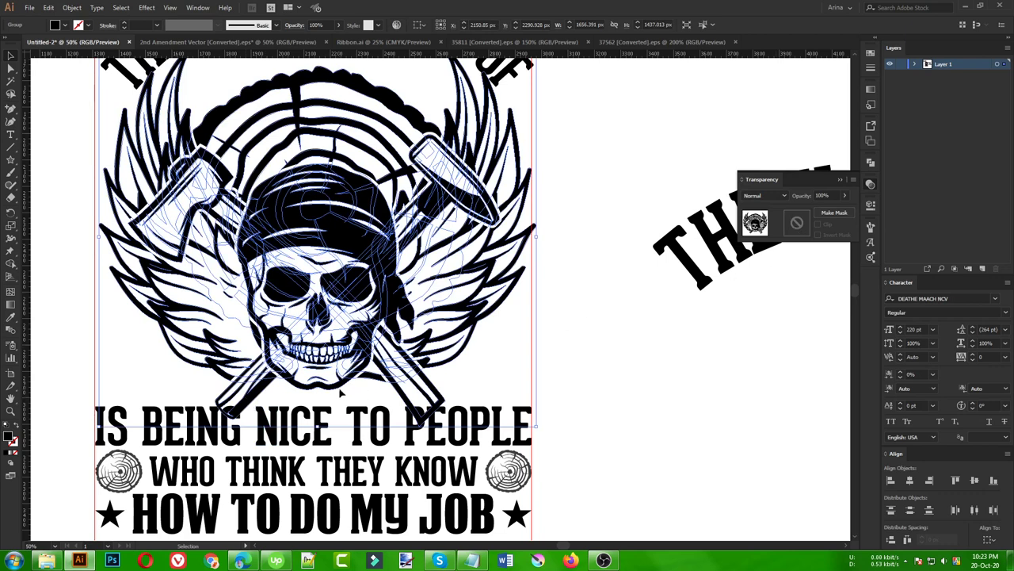
left_click(299, 403)
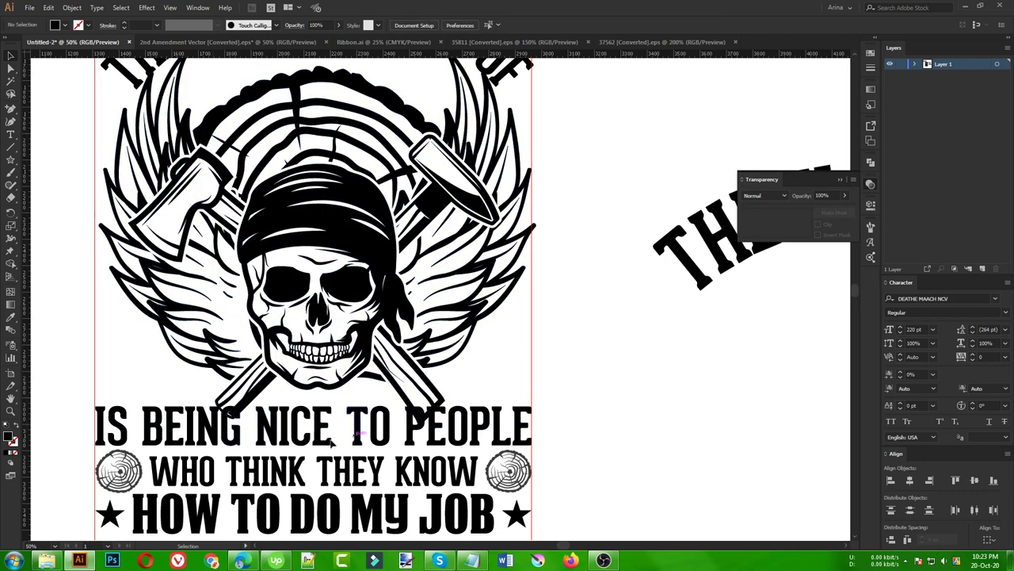
left_click(438, 400)
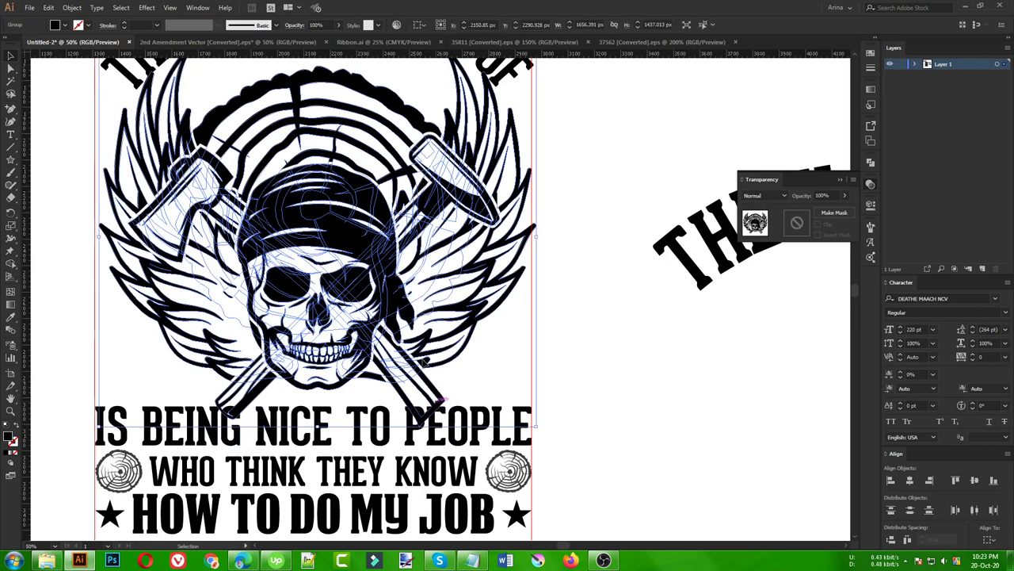
left_click(834, 212)
left_click(818, 225)
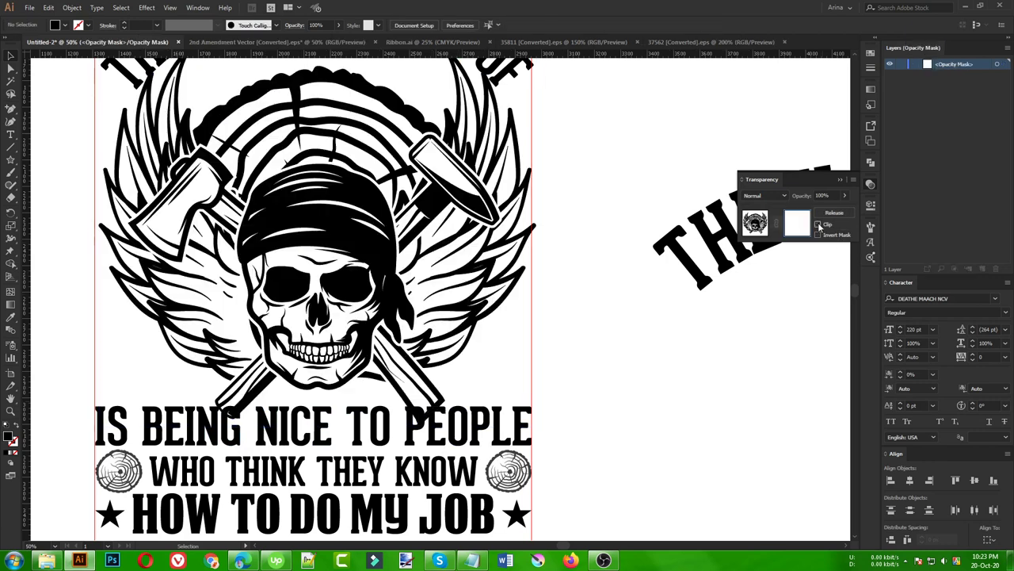
Step: Draw a black mask rectangle about 1710 x 172 px over IS BEING NICE TO PEOPLE to hide the handle ends, and exit mask editing
left_click_drag(11, 159, 48, 160)
left_click_drag(89, 403, 542, 448)
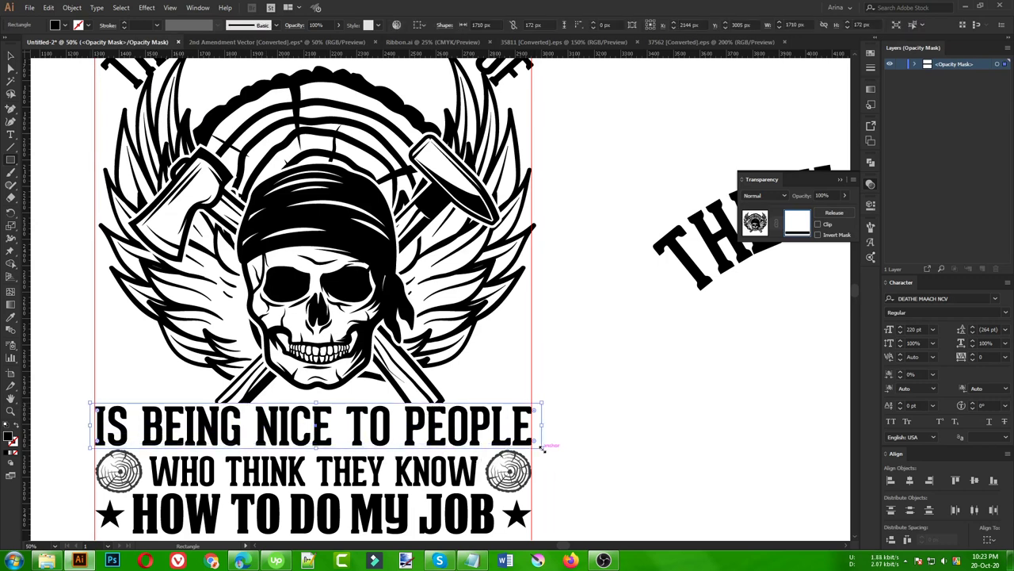
left_click(80, 323)
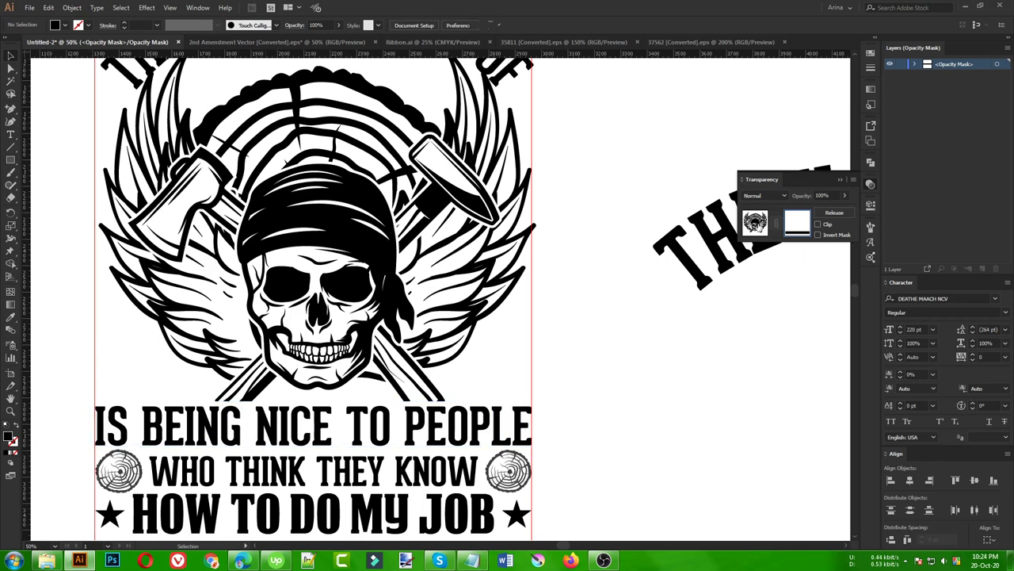
key("ctrl+minus")
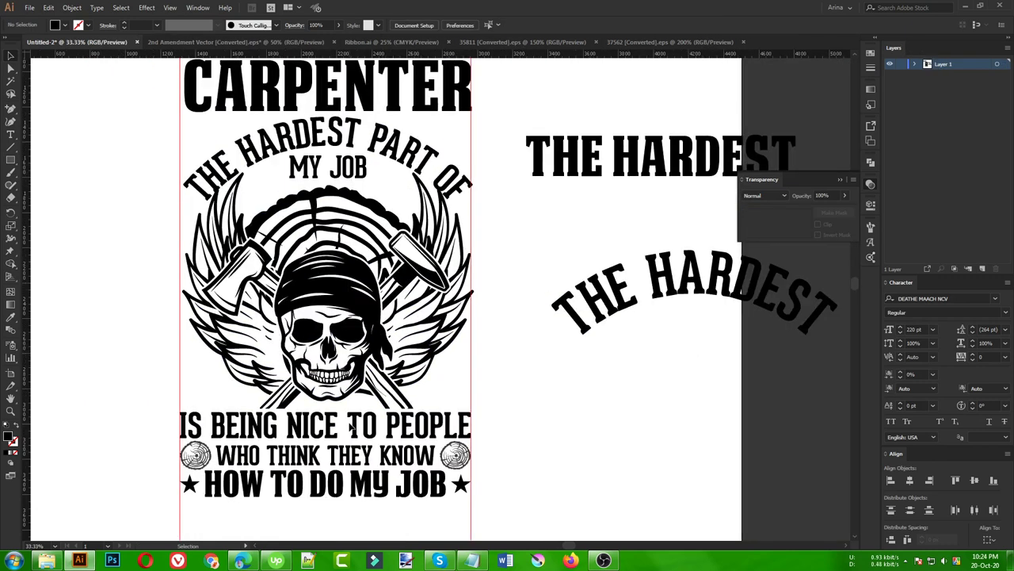
Step: Convert CARPENTER, the arched THE HARDEST PART OF and MY JOB to outlines together
scroll(352, 428, "up", 1)
key("ctrl+plus")
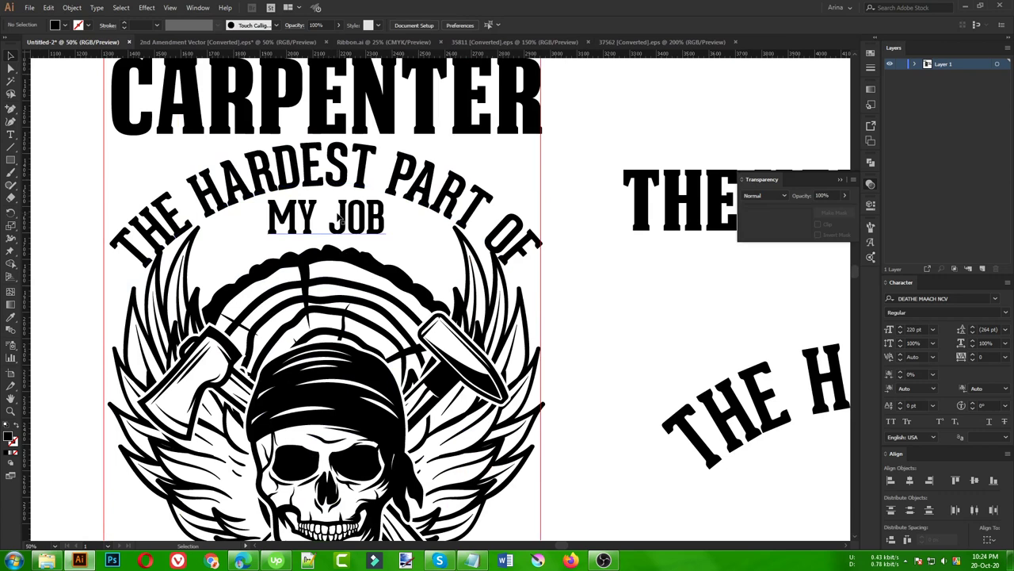
scroll(362, 263, "up", 2)
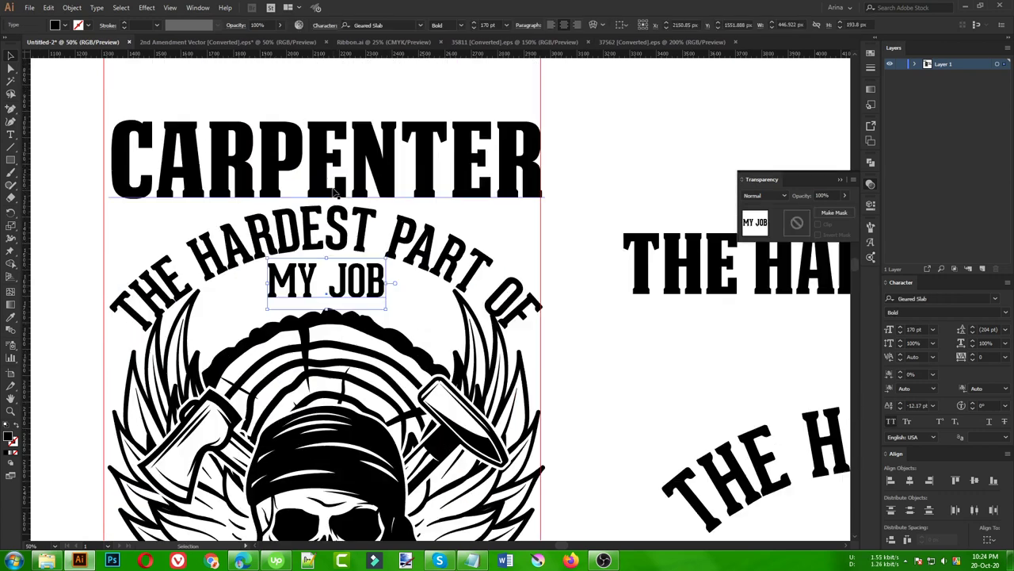
left_click(327, 177)
right_click(327, 182)
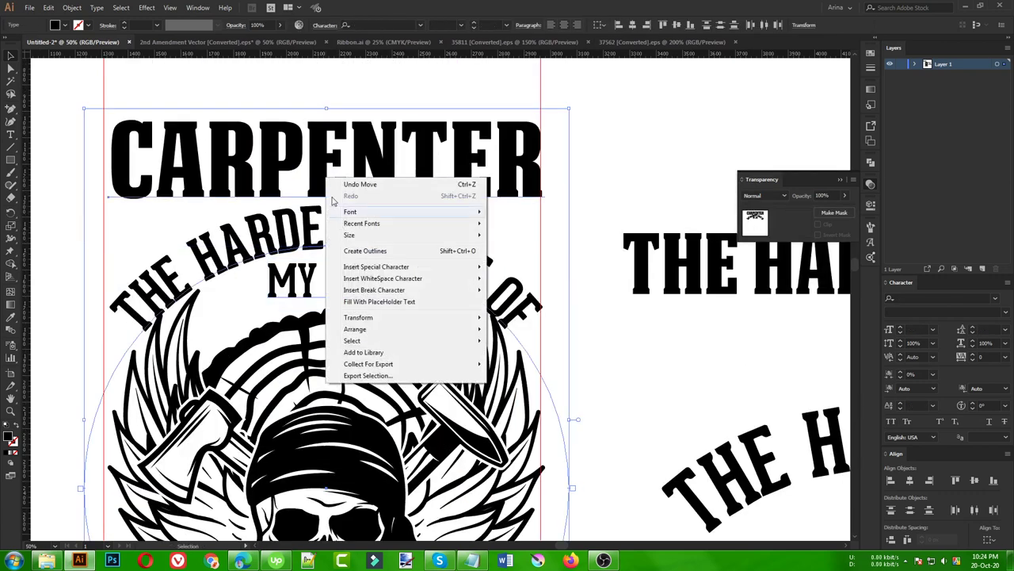
left_click(358, 250)
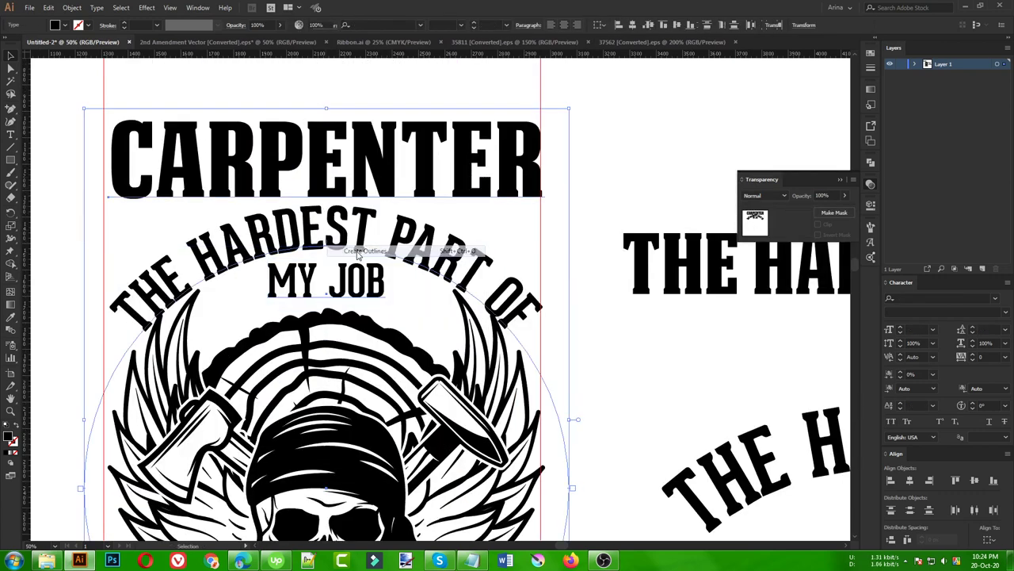
left_click(500, 252)
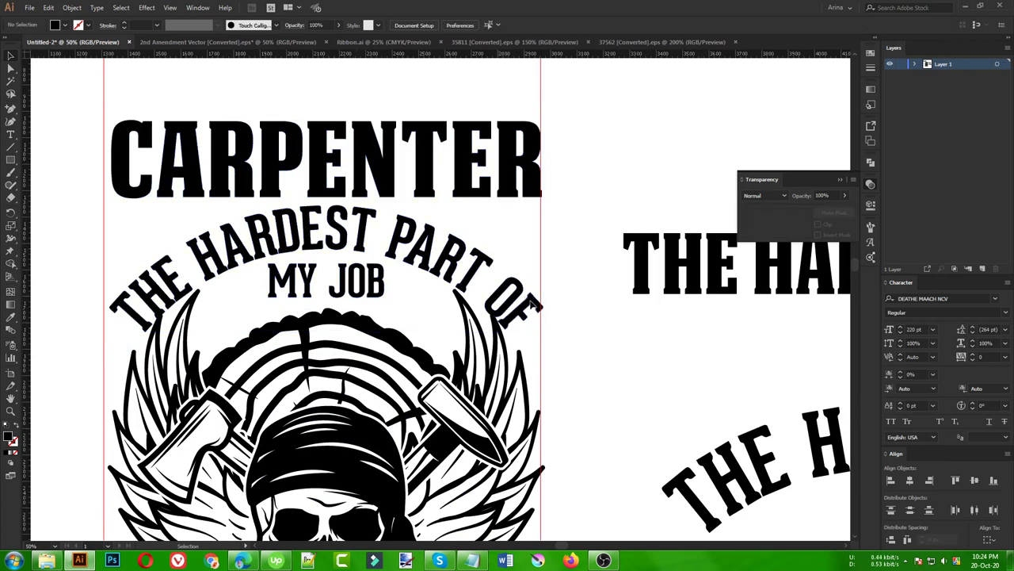
Step: Scale the arched THE HARDEST PART OF proportionally to about 1653 px wide so both ends meet the vertical guides
left_click(542, 303)
left_click_drag(544, 268, 541, 268)
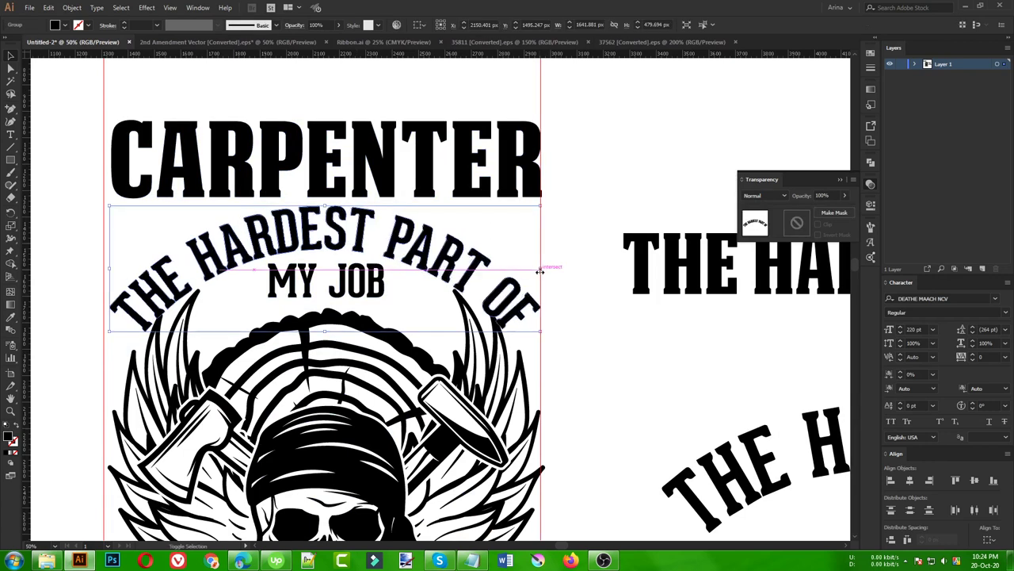
left_click_drag(109, 268, 105, 270)
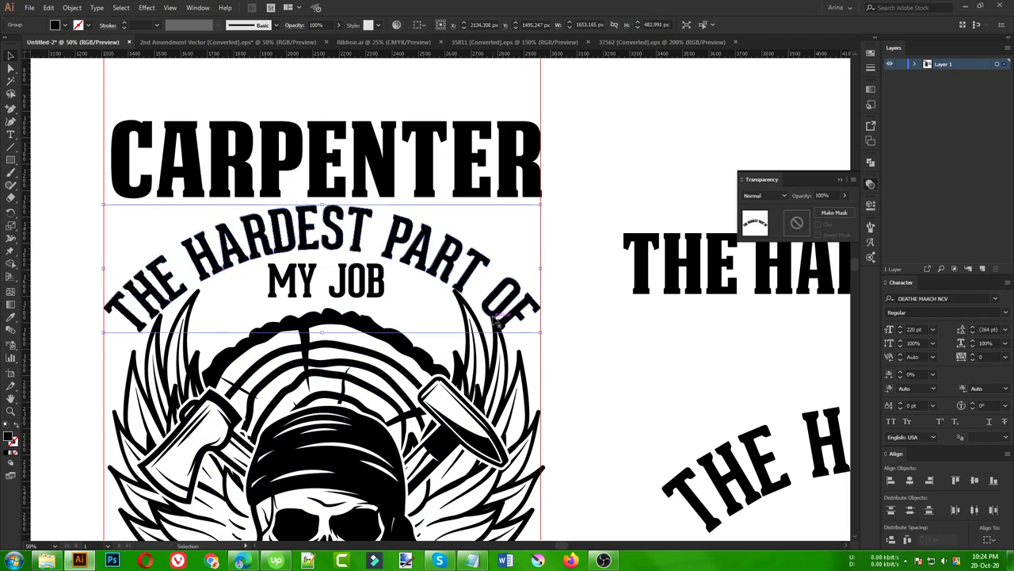
Step: Adjust the arched line's vertical position to about Y 1501 px, leaving a small gap beneath CARPENTER
key("Up")
key("Up")
key("Up")
key("Up")
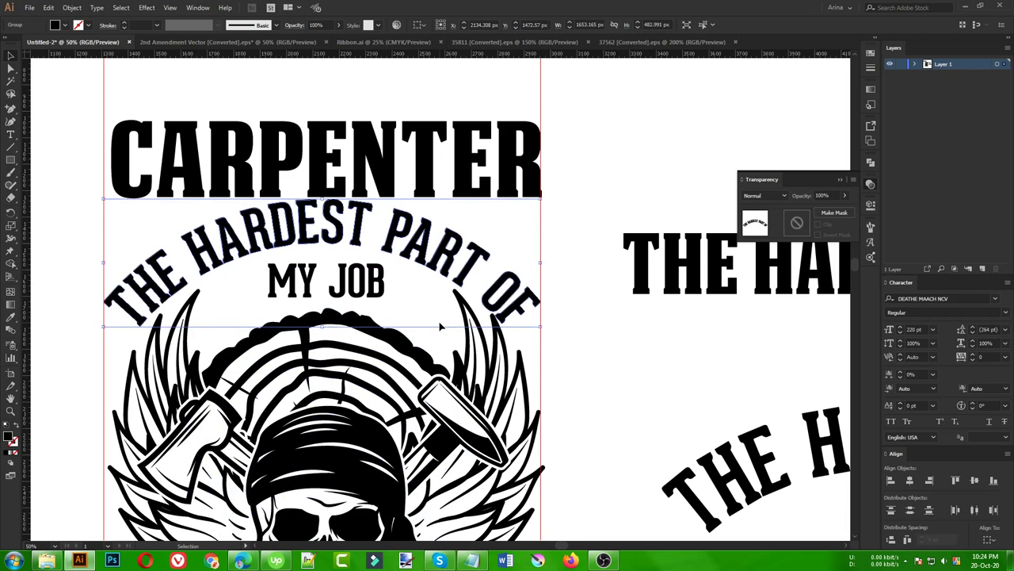
key("Up")
key("Up")
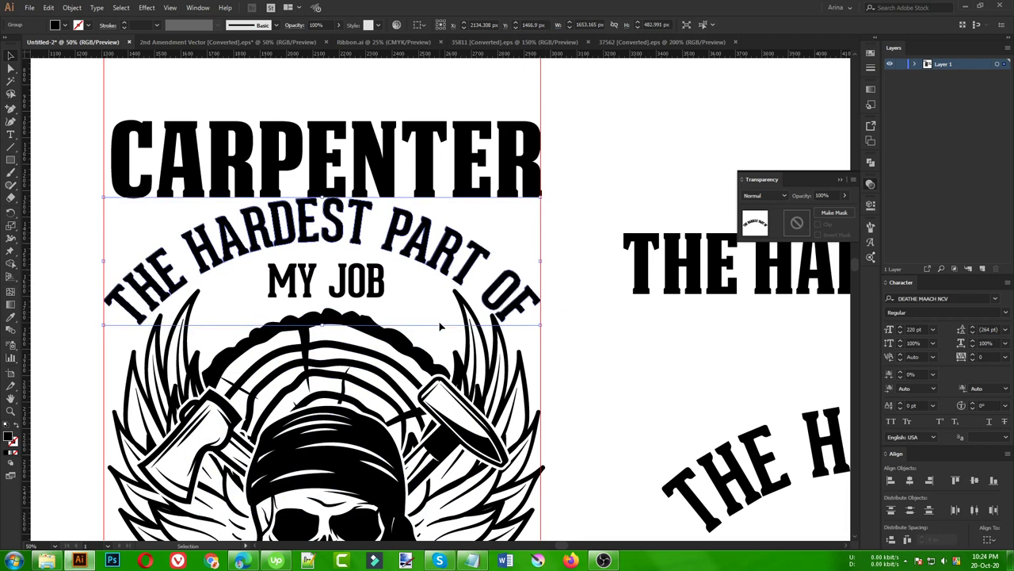
key("Down")
key("Down")
key("Down")
key("Down")
key("Down")
key("Down")
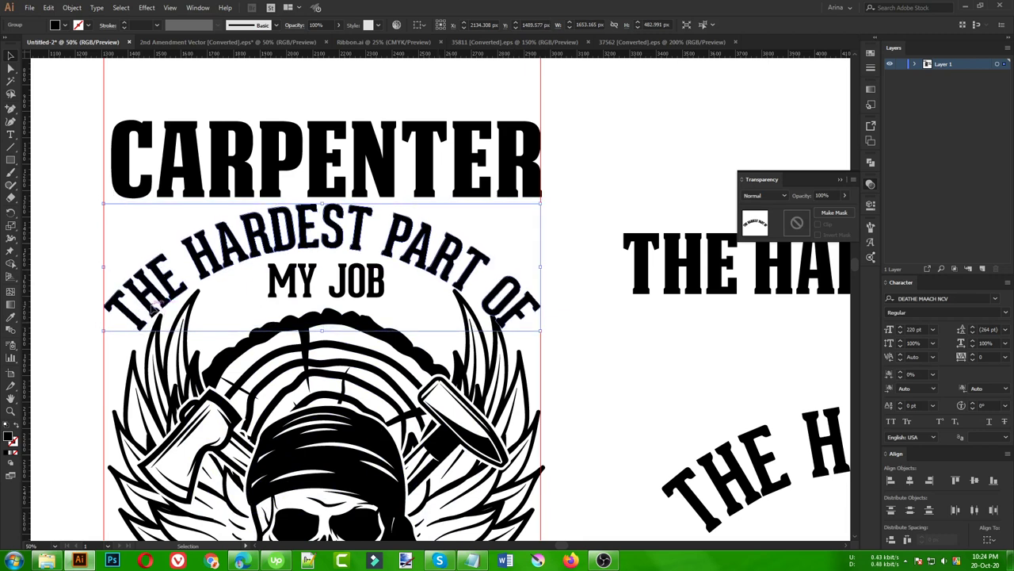
key("Down")
key("Down")
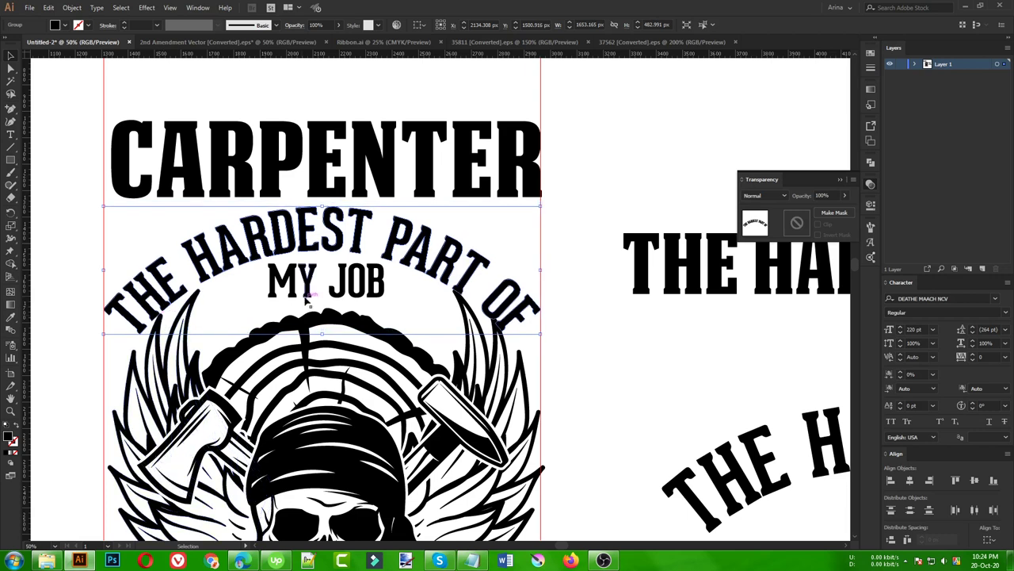
Step: Nudge MY JOB down to about Y 1557 px, between the arched line and the log artwork
left_click(307, 295)
key("Down")
key("Down")
key("Down")
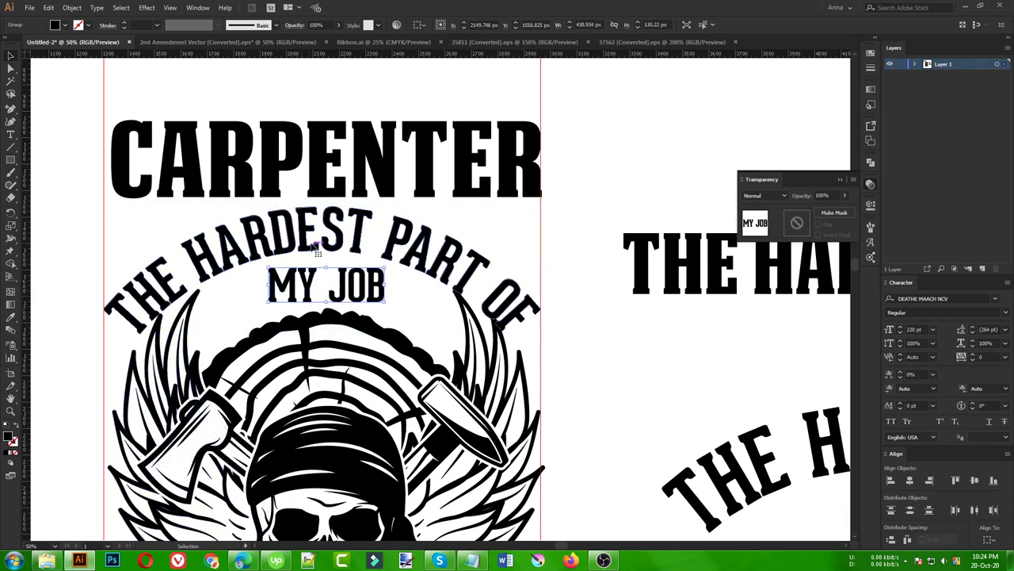
Step: Offset the paths of the arched THE HARDEST PART OF by 10 px with miter joins and a miter limit of 4
left_click(316, 247)
left_click(72, 8)
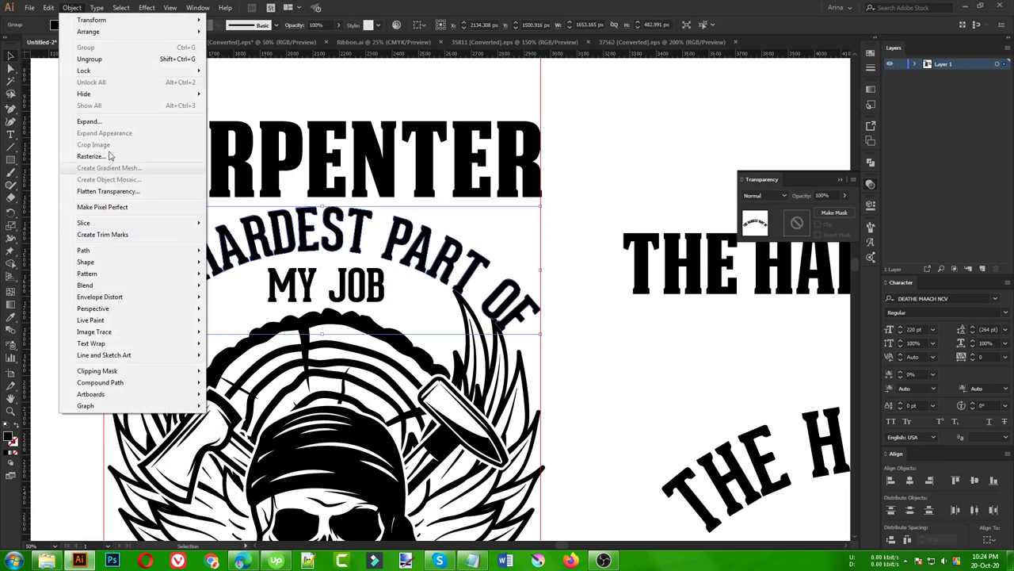
mouse_move(111, 250)
left_click(239, 290)
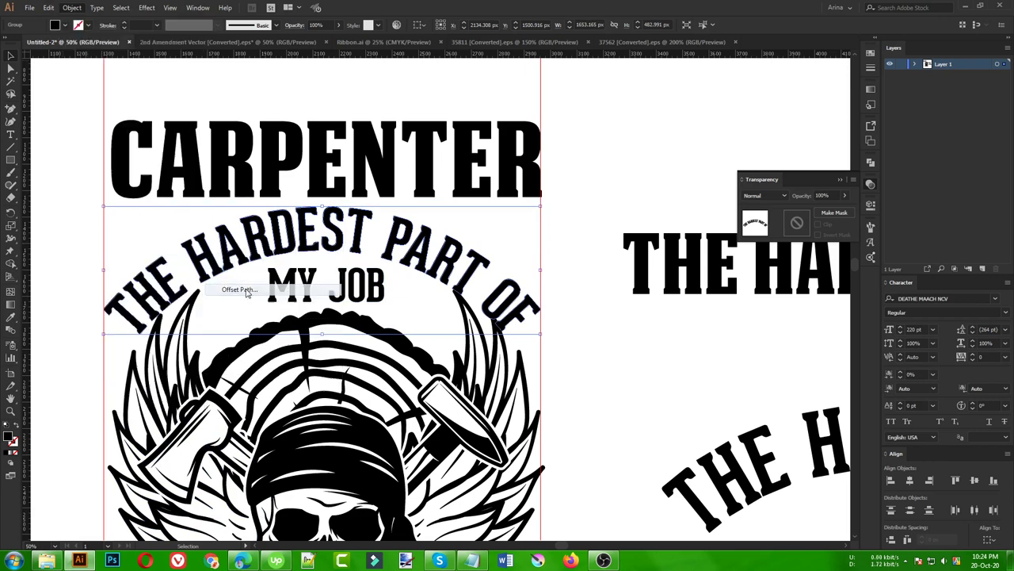
left_click(68, 152)
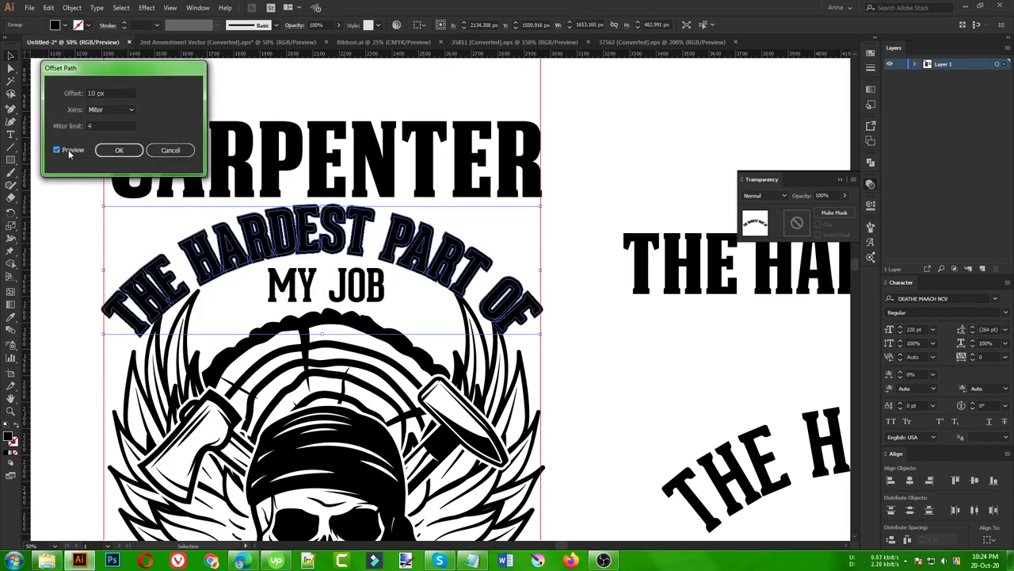
left_click(118, 150)
left_click(449, 336)
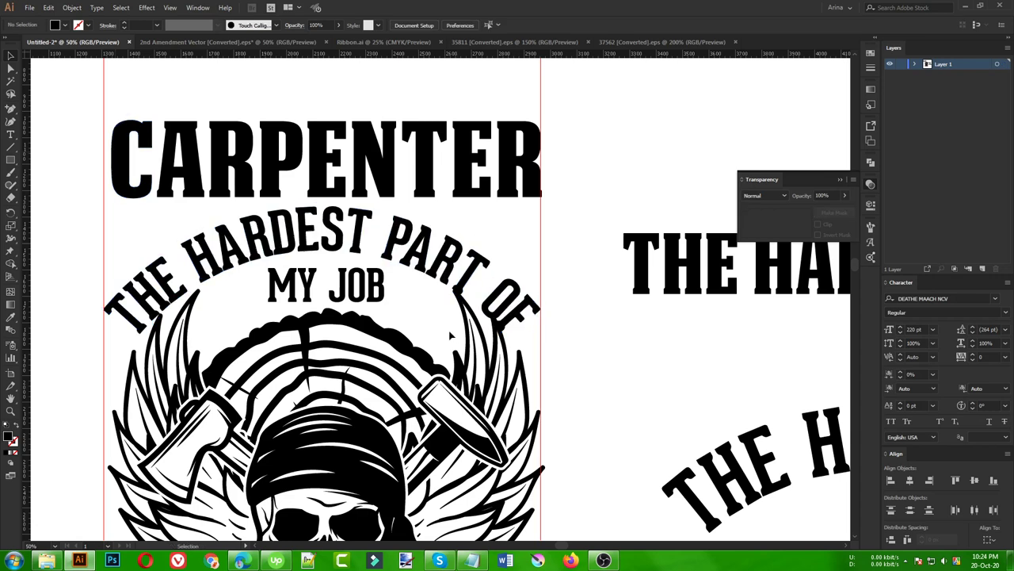
Step: Paste the offset arched line in place into the skull artwork's opacity mask and return to editing the artwork
left_click(491, 341)
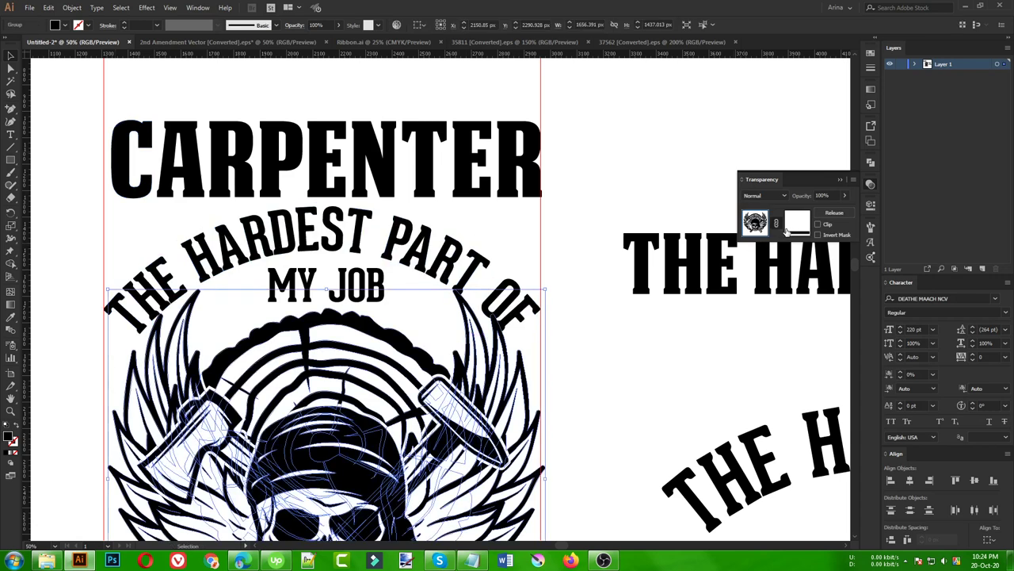
left_click(789, 229)
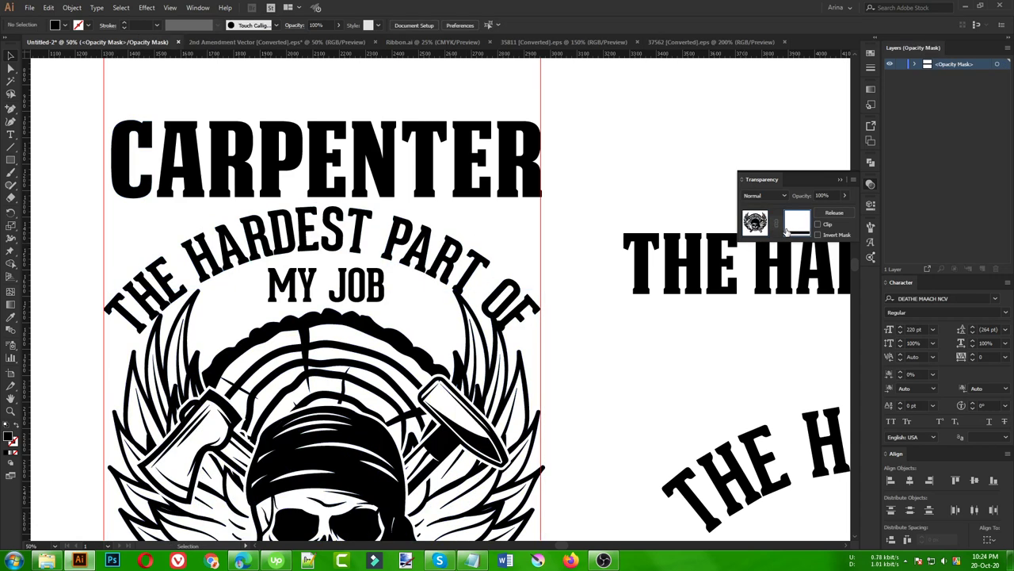
key("ctrl+f")
left_click(600, 334)
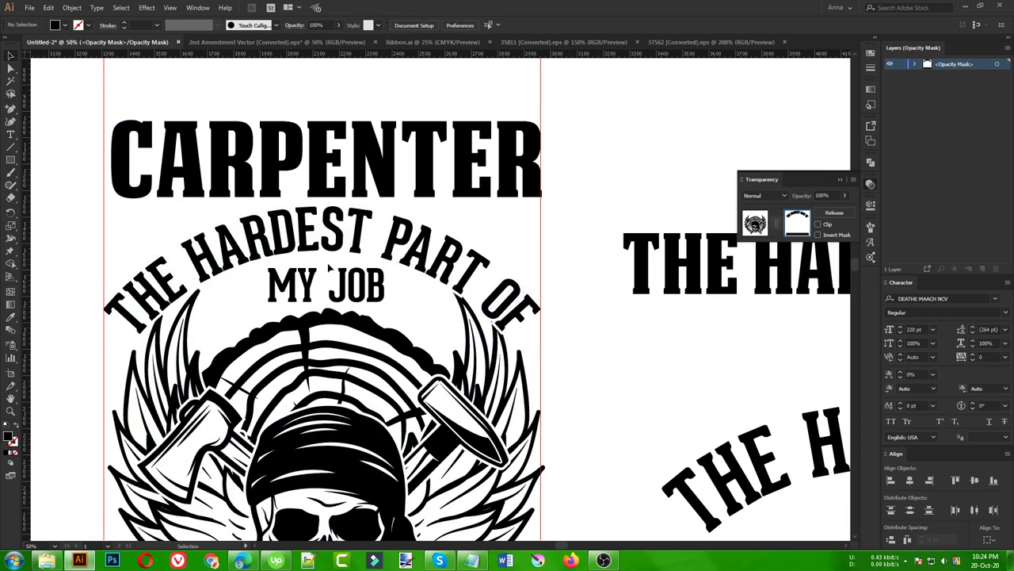
double_click(613, 229)
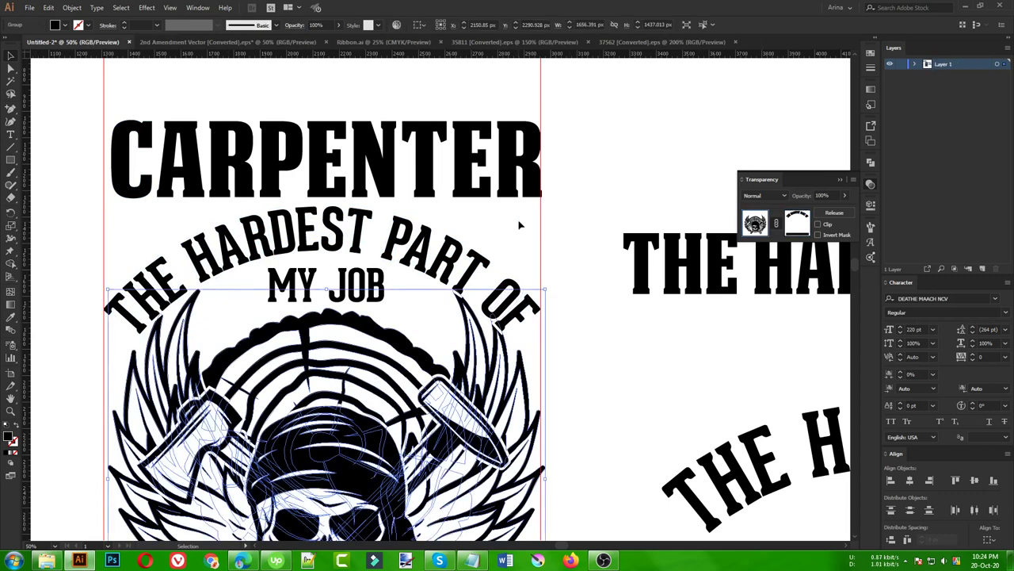
Step: Isolate the CARPENTER group and enlarge its final R to about 262 × 445 px and its C proportionally downward and outward
double_click(515, 198)
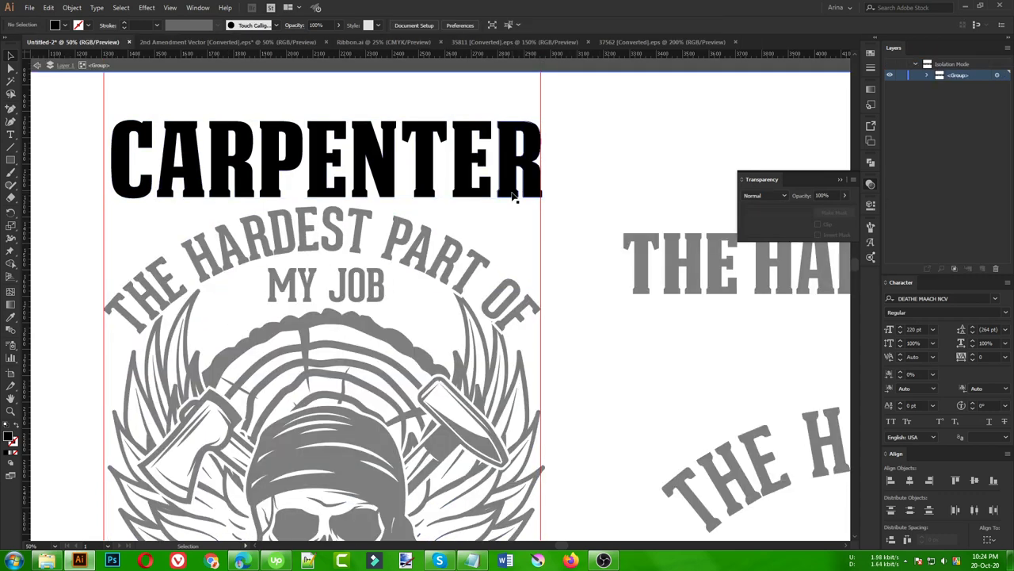
left_click(515, 200)
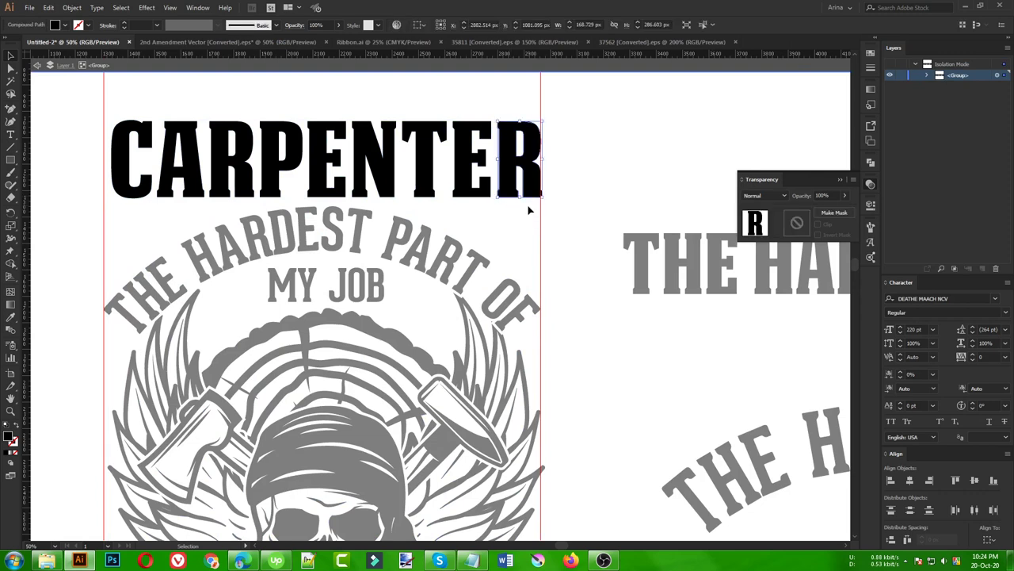
left_click_drag(542, 198, 568, 238)
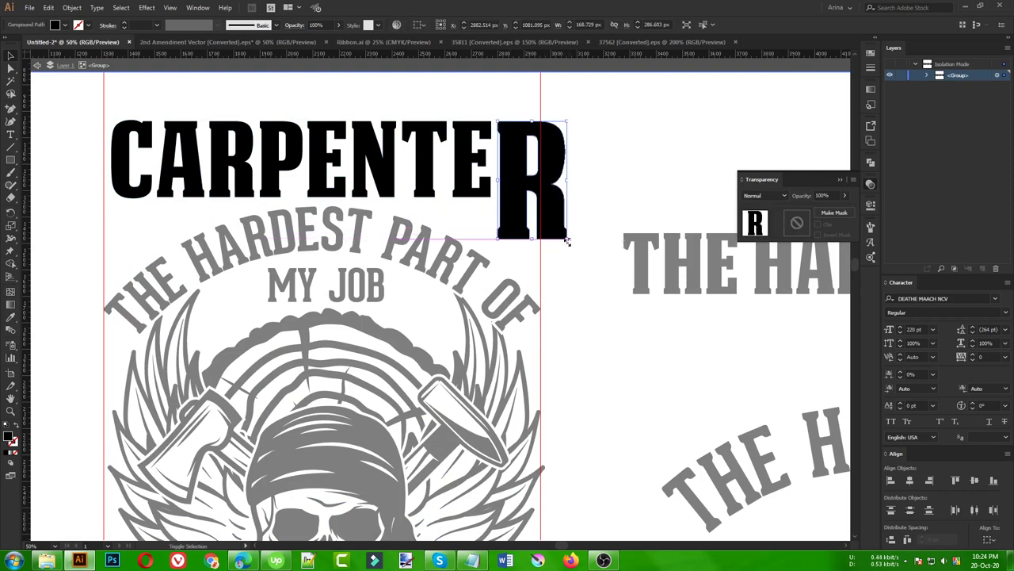
left_click(136, 194)
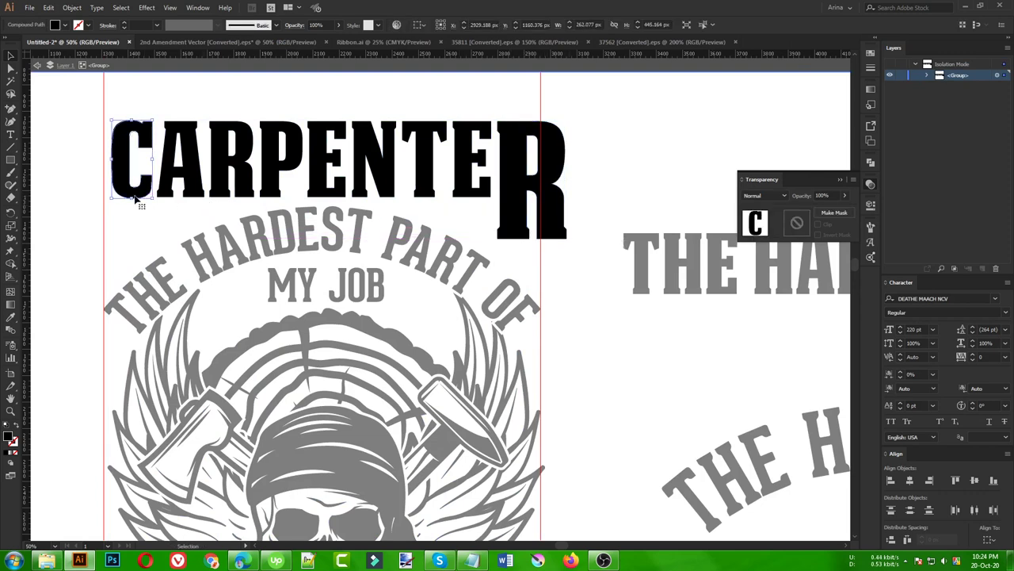
left_click_drag(110, 205, 92, 237)
left_click(170, 222)
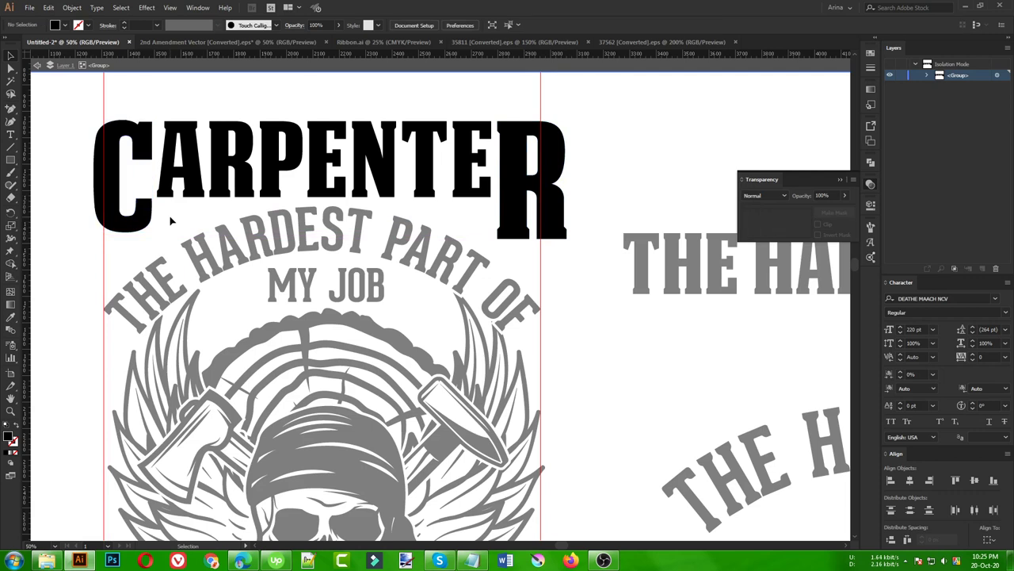
double_click(163, 100)
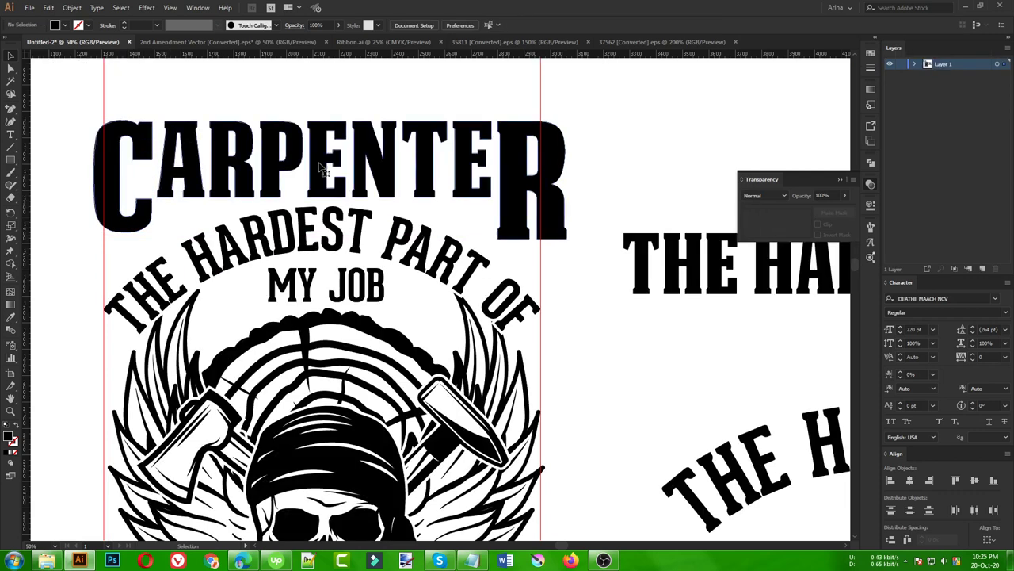
Step: Scale CARPENTER proportionally to about 1653 px wide between the vertical guides and nudge it down to about Y 1169 px
left_click(321, 168)
left_click_drag(568, 180, 544, 183)
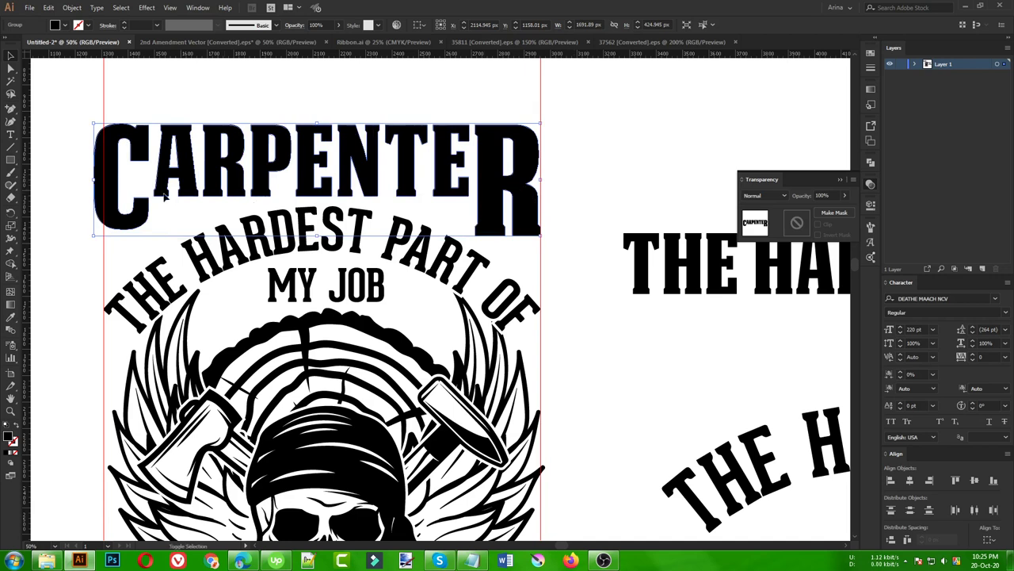
mouse_move(95, 180)
left_mouse_down()
mouse_move(129, 179)
mouse_move(105, 182)
left_mouse_up()
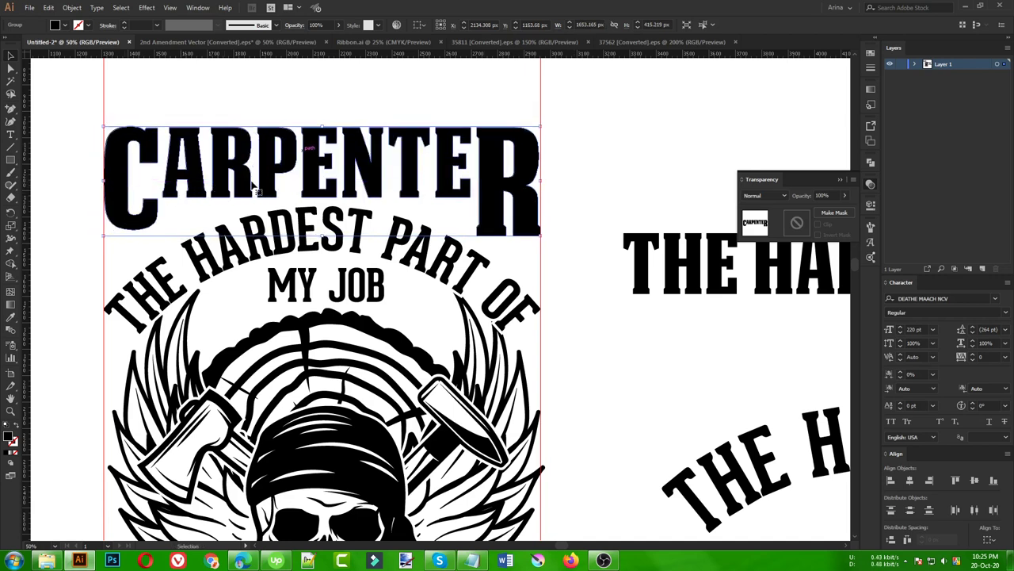
left_click(362, 98)
left_click(349, 162)
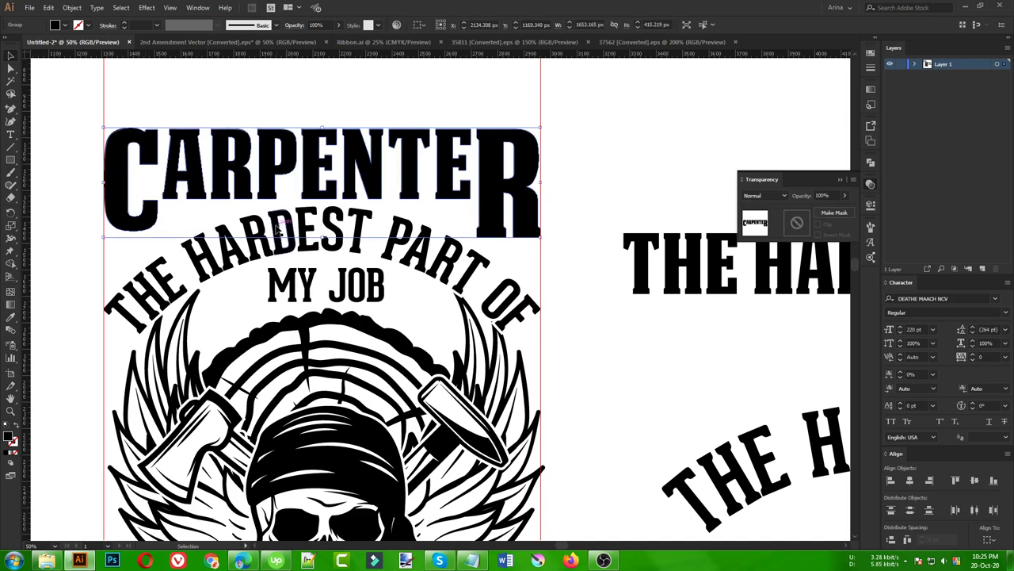
Step: Apply an Arc Lower warp to CARPENTER with a horizontal bend of -20%
left_click(148, 8)
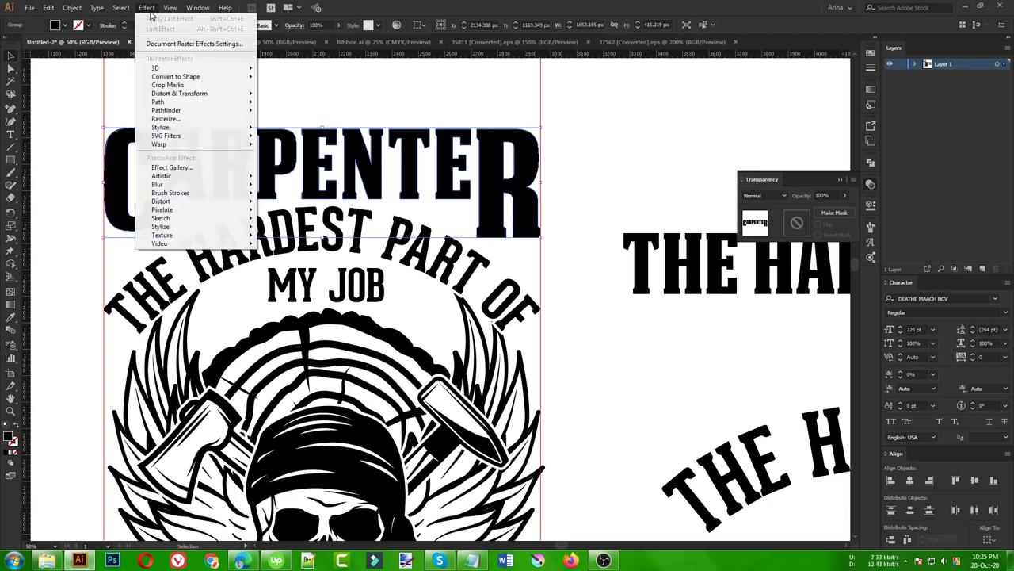
mouse_move(198, 144)
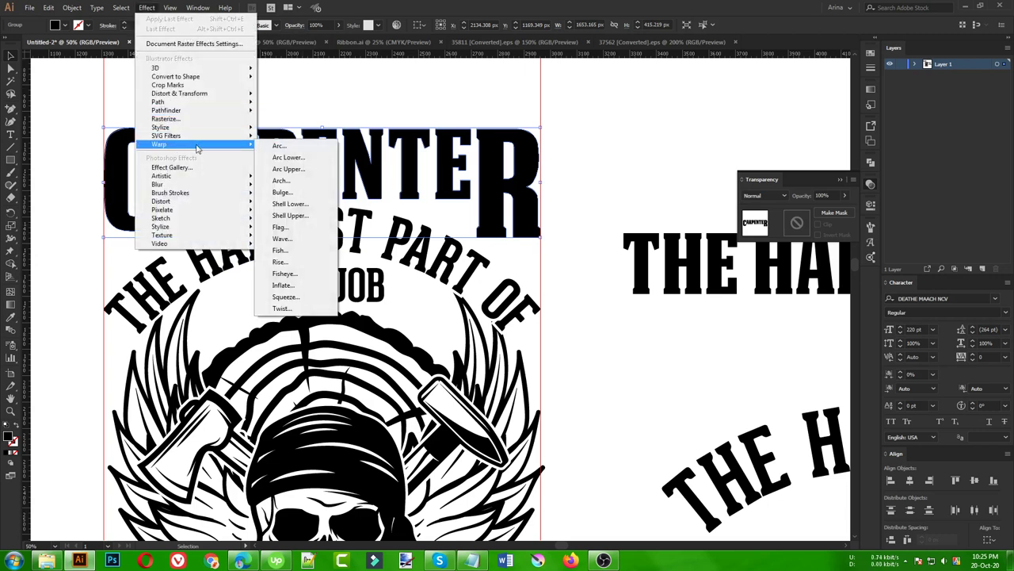
left_click(298, 161)
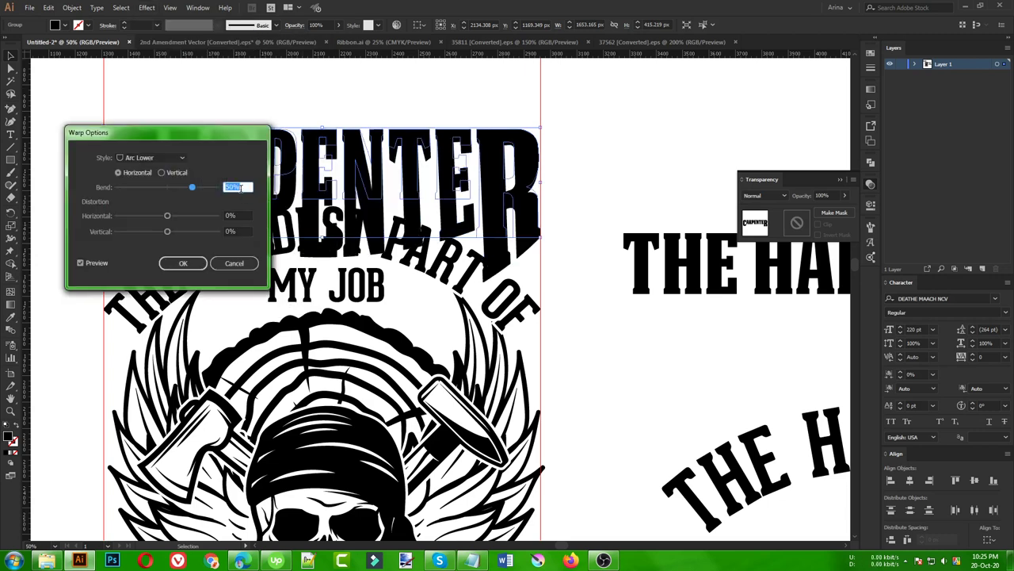
key("shift+Down")
key("shift+Down")
key("shift+Down")
key("shift+Down")
key("shift+Down")
key("shift+Down")
key("shift+Down")
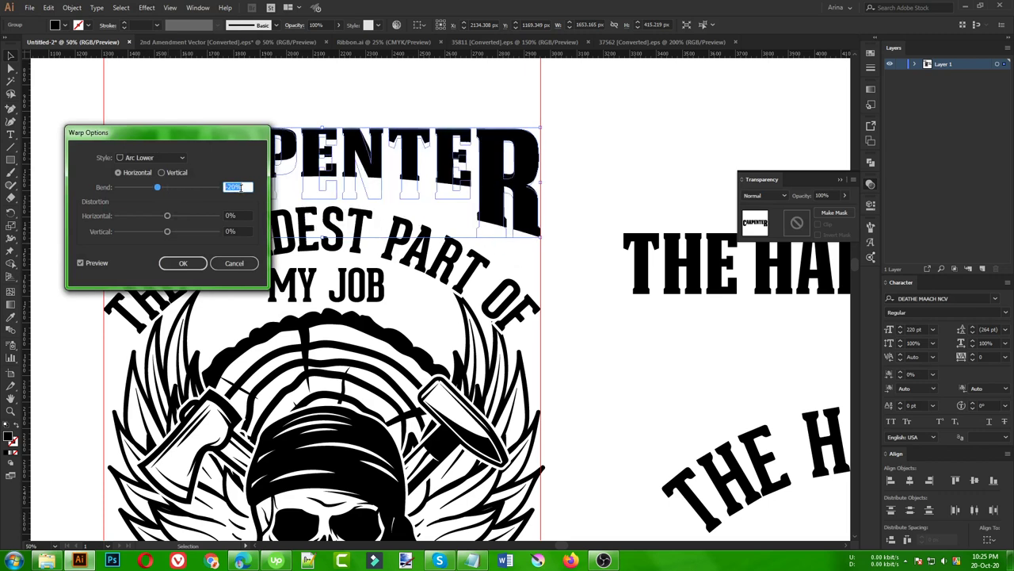
left_click(183, 263)
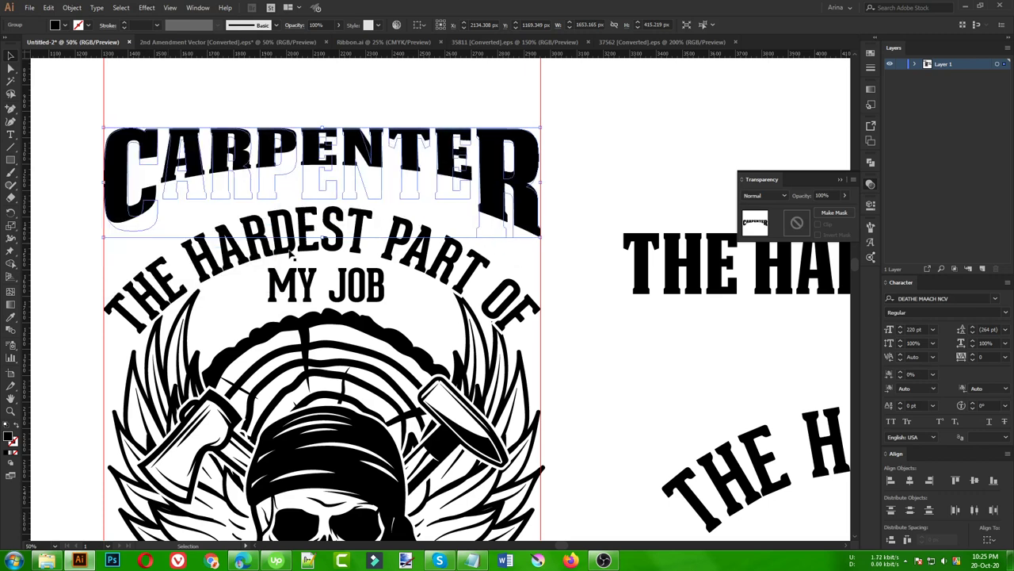
Step: Stretch the warped CARPENTER downward to a height of about 549 px and expand its appearance
left_click_drag(321, 237, 323, 287)
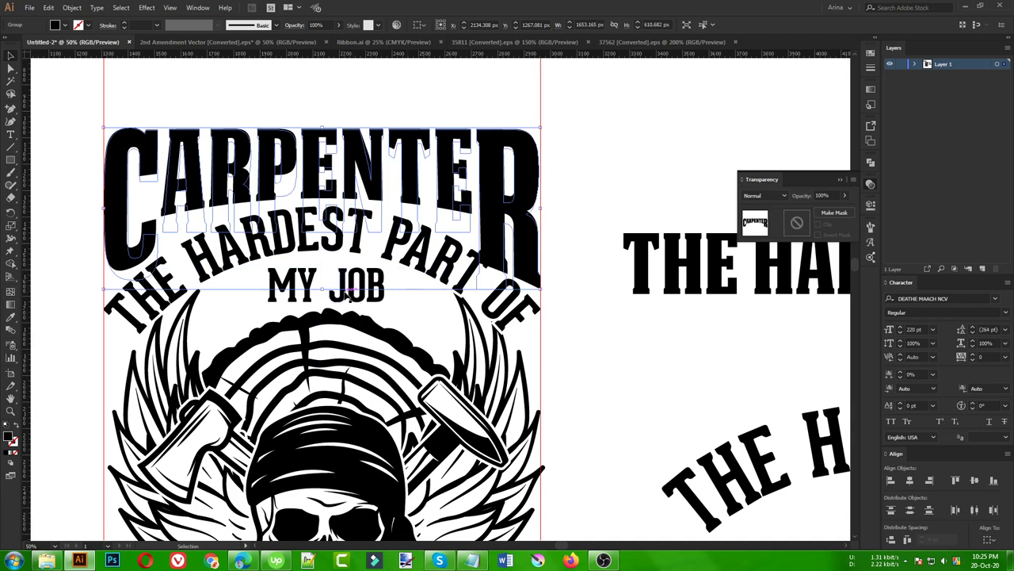
left_click_drag(323, 288, 322, 272)
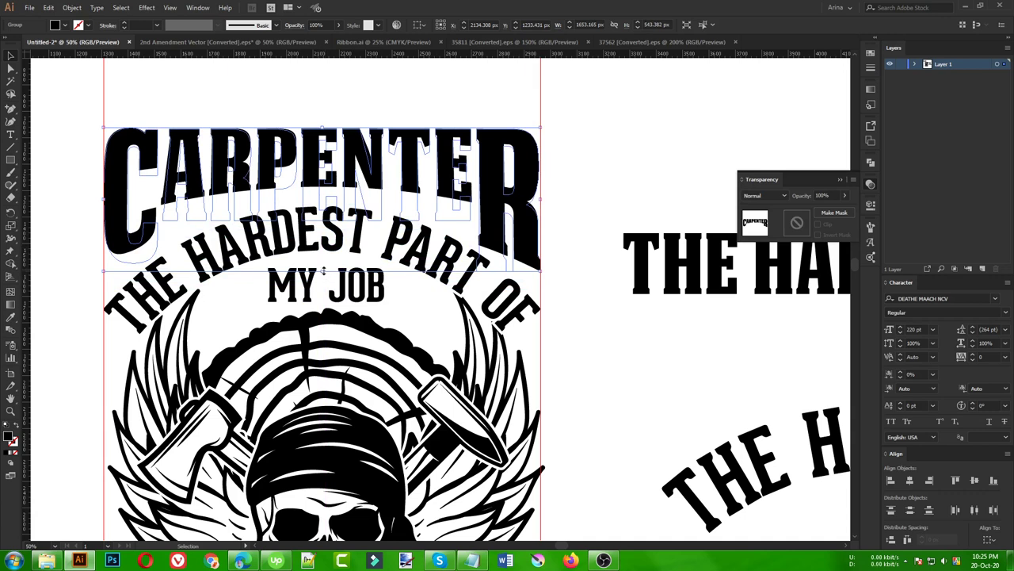
left_click_drag(323, 271, 323, 273)
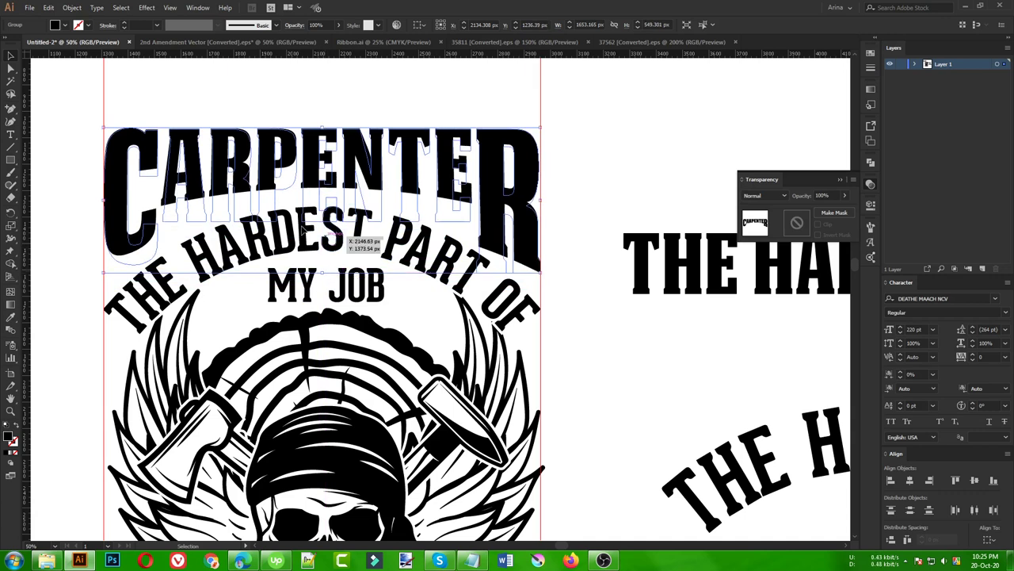
left_click(72, 7)
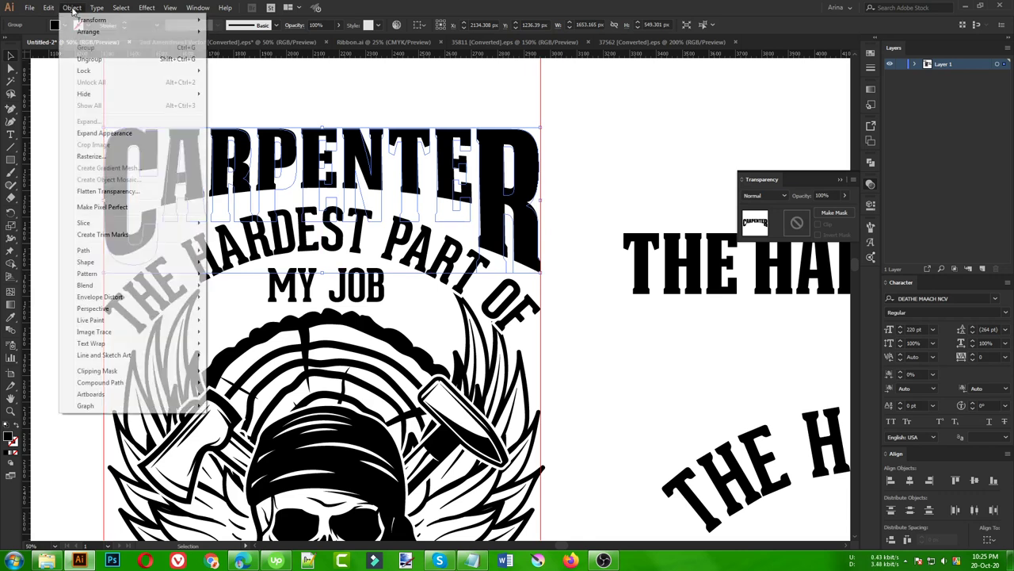
left_click(99, 129)
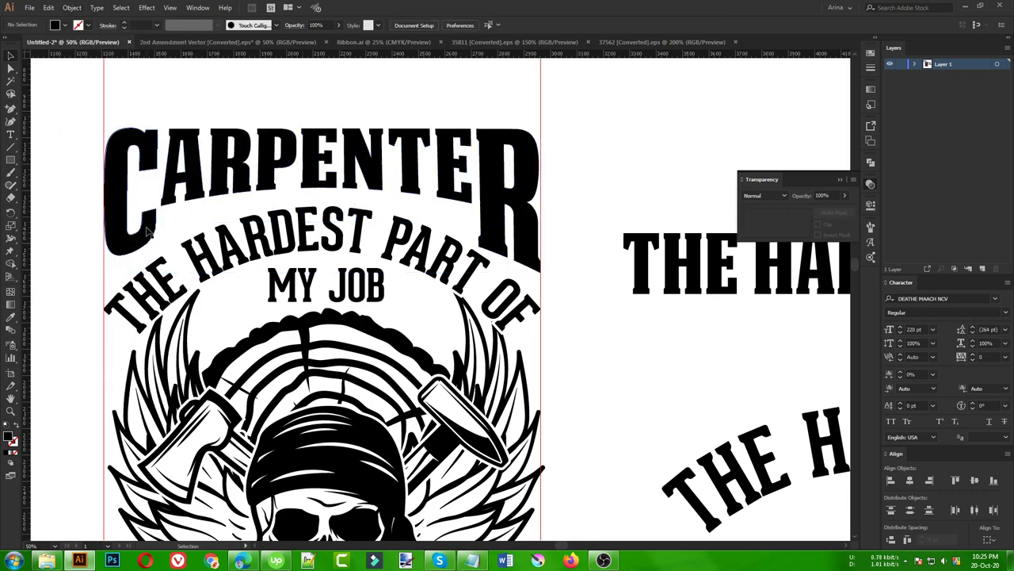
Step: Isolate the expanded CARPENTER group and stretch the C downward to about 530 px tall
double_click(139, 252)
left_click(139, 253)
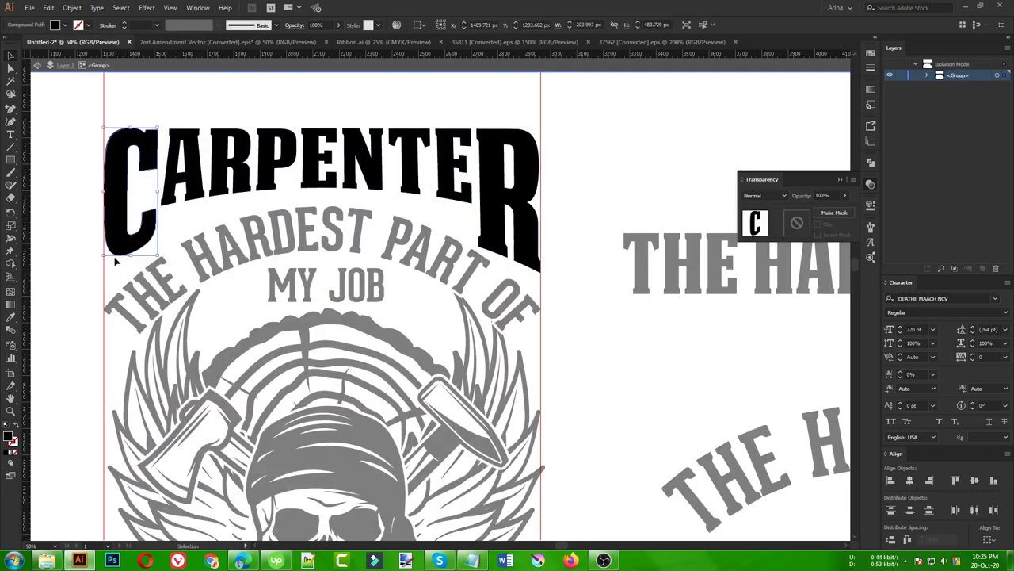
left_click_drag(130, 256, 135, 268)
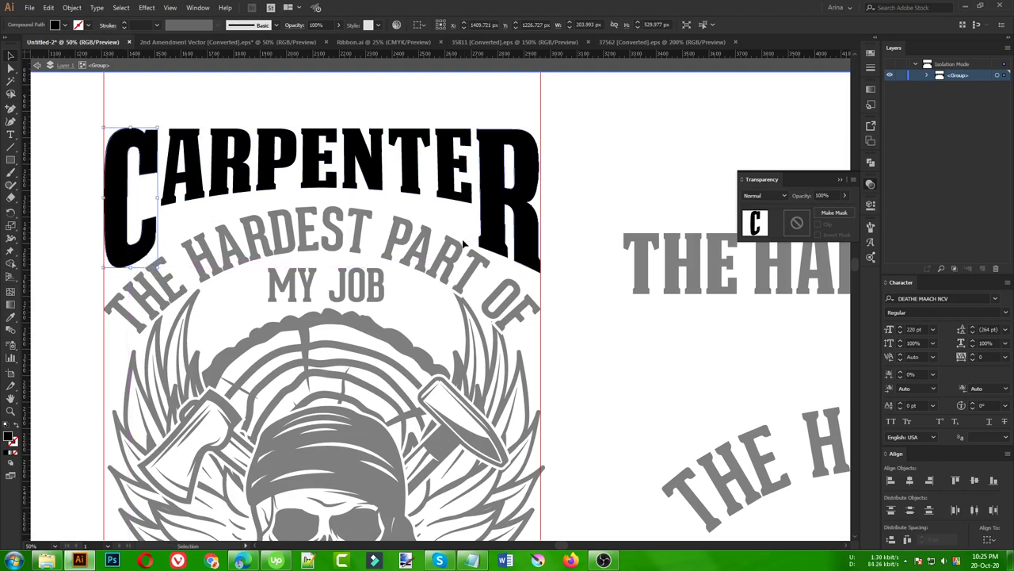
Step: Stretch the A of CARPENTER downward to about 379 px tall and the second E to about 363 px
left_click(186, 200)
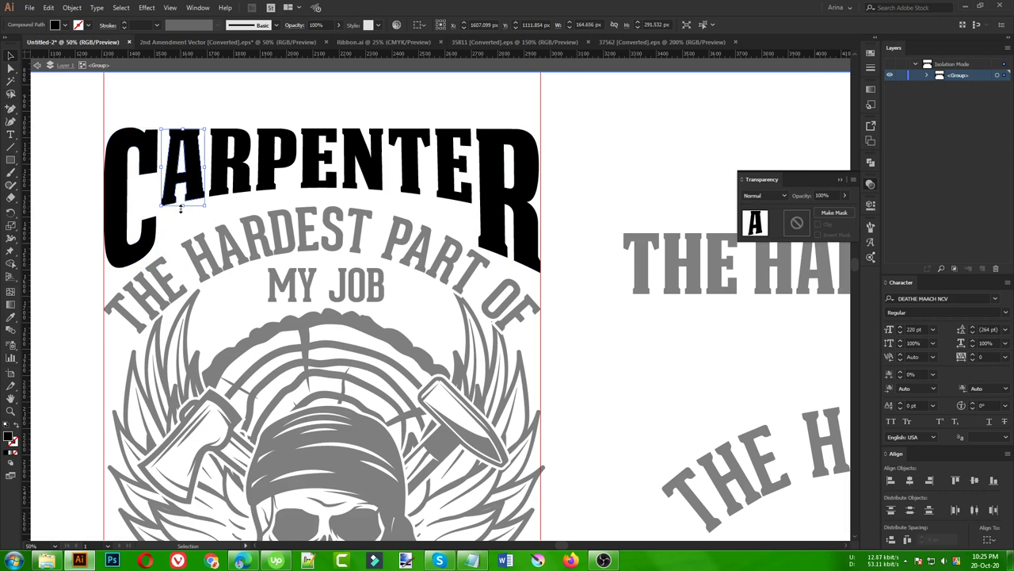
left_click_drag(180, 208, 183, 219)
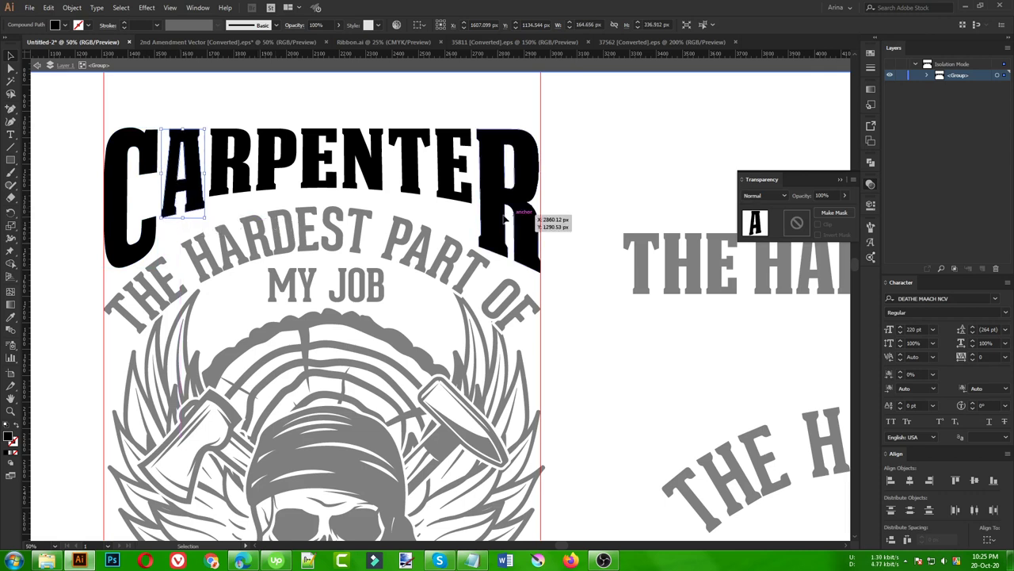
left_click(452, 203)
left_click_drag(454, 208, 454, 227)
left_click(200, 212)
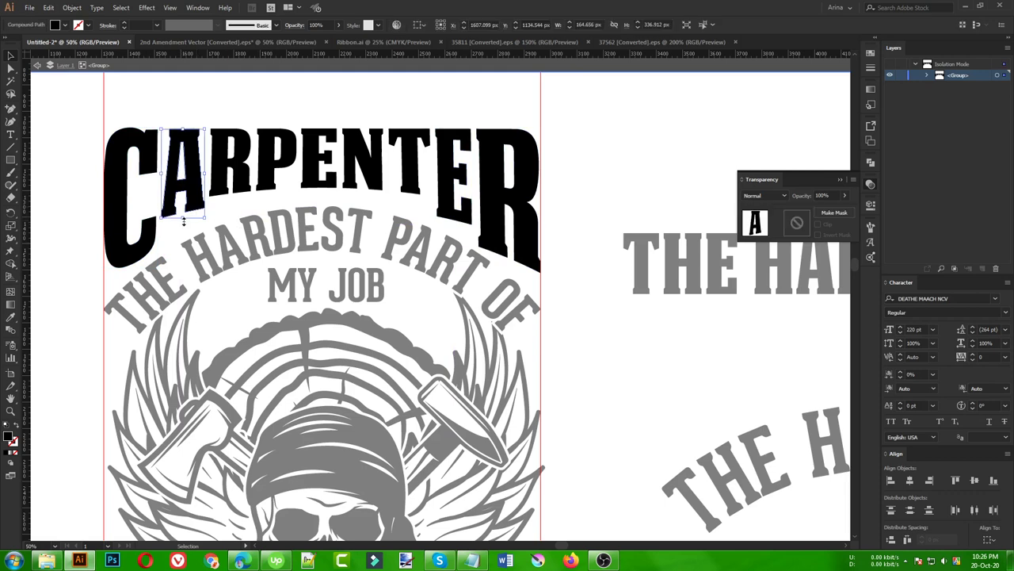
left_click_drag(183, 221, 183, 229)
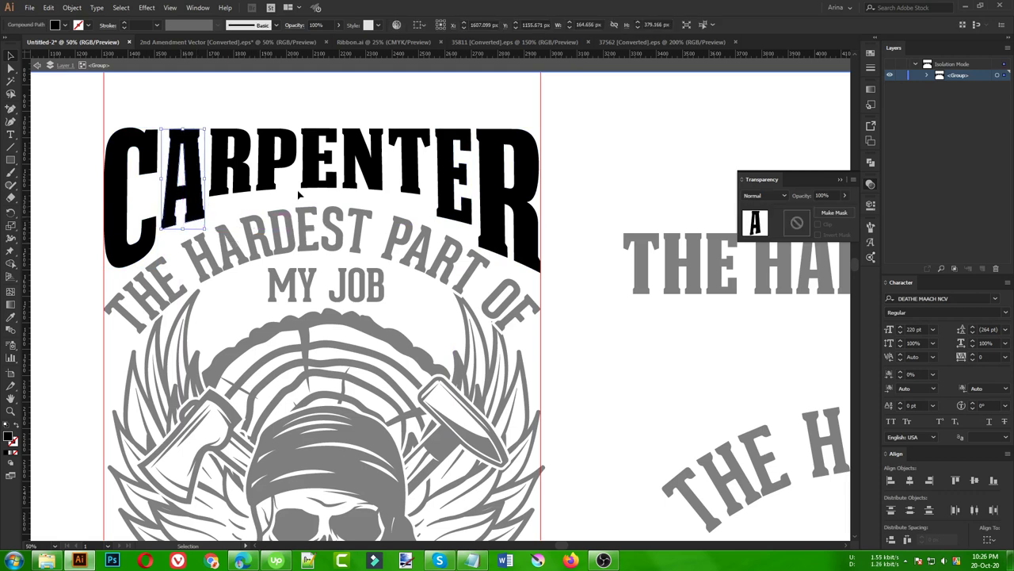
Step: Lengthen CARPENTER's first R and its T downward to follow the arch, making the T about 294 px tall
left_click(243, 190)
left_click_drag(230, 195, 231, 206)
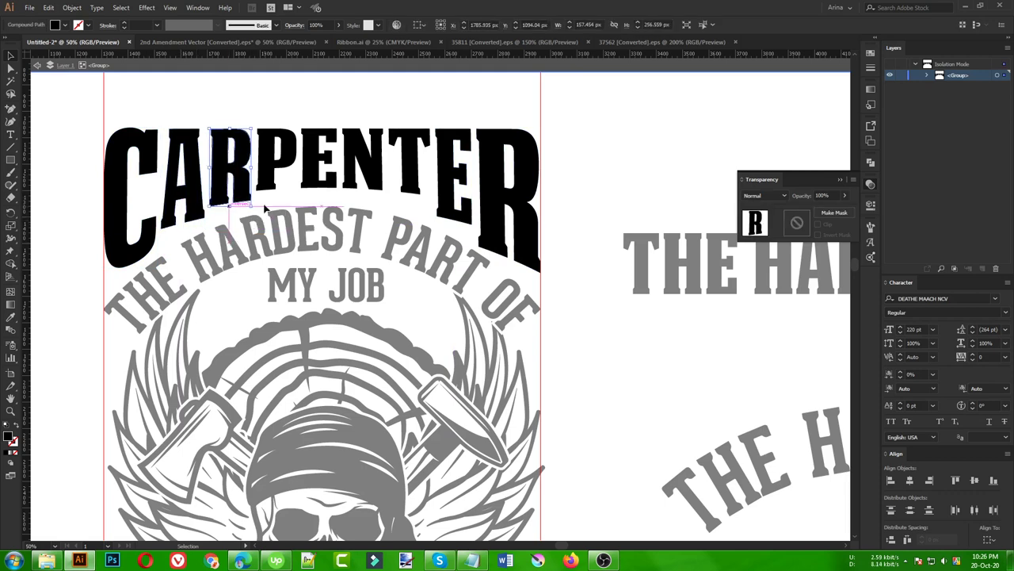
left_click(410, 191)
left_click_drag(410, 198, 409, 204)
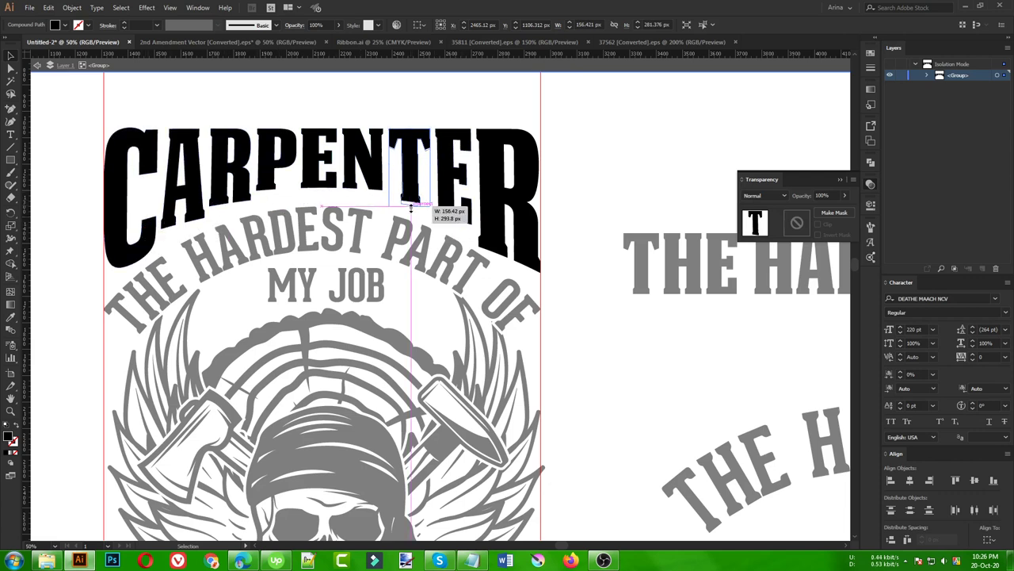
left_click(453, 219)
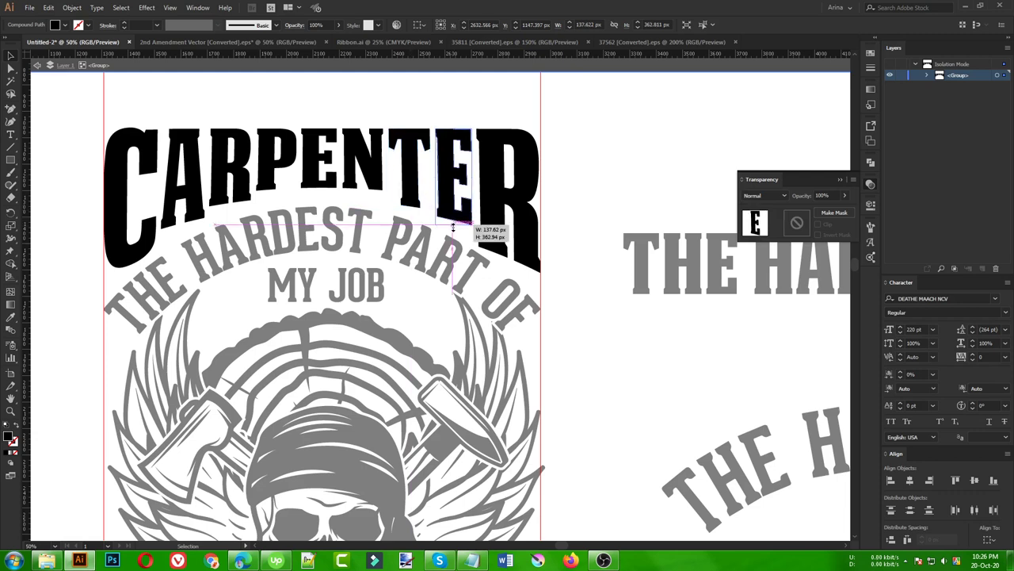
Step: Lengthen CARPENTER's N and P downward to follow the arch, making the P about 251 px tall, and leave the isolated group
left_click(365, 198)
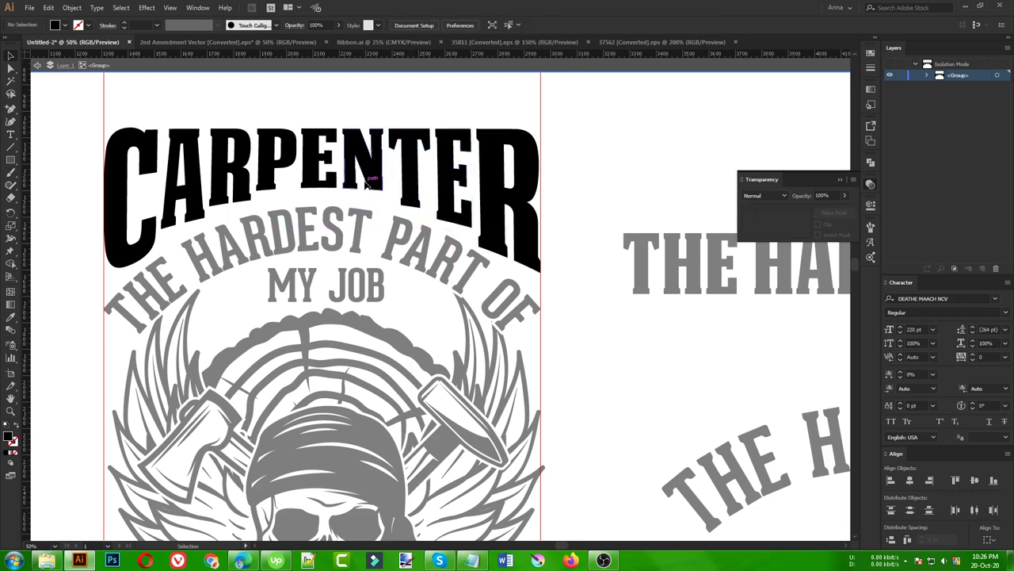
left_click(365, 198)
left_click_drag(365, 196, 274, 194)
left_click(321, 184)
left_click(274, 186)
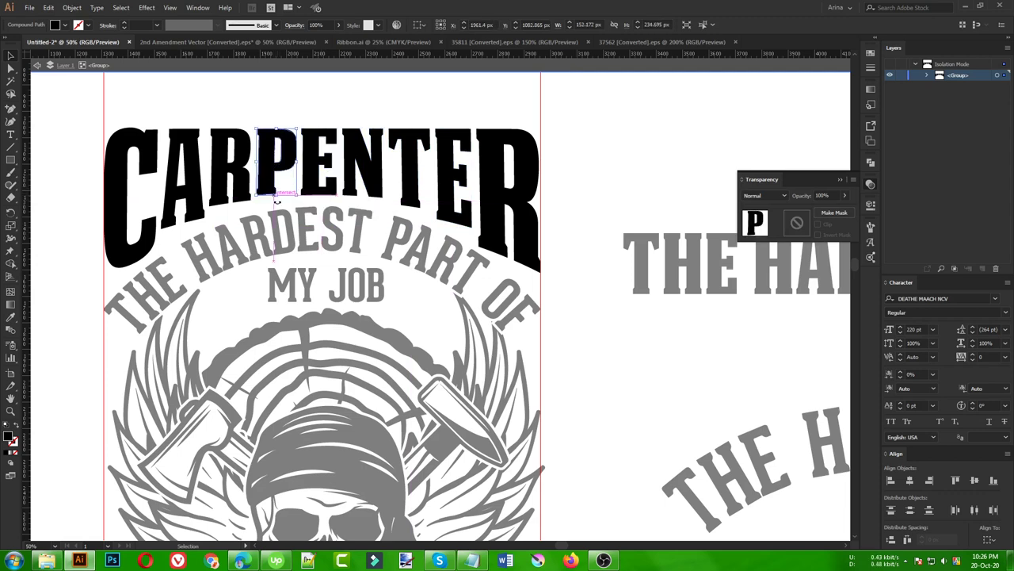
left_click(230, 184)
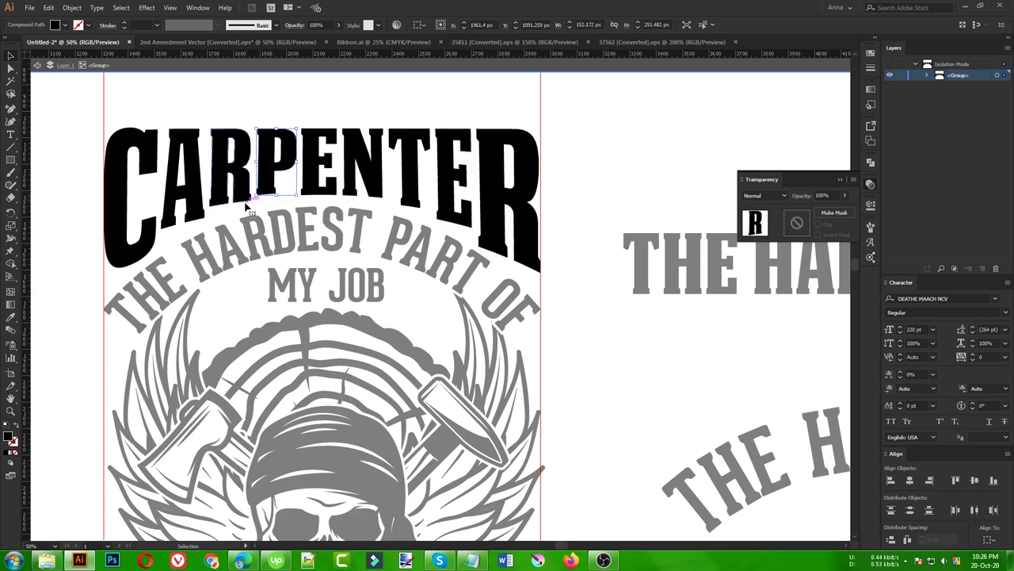
left_click_drag(230, 208, 187, 228)
left_click(184, 218)
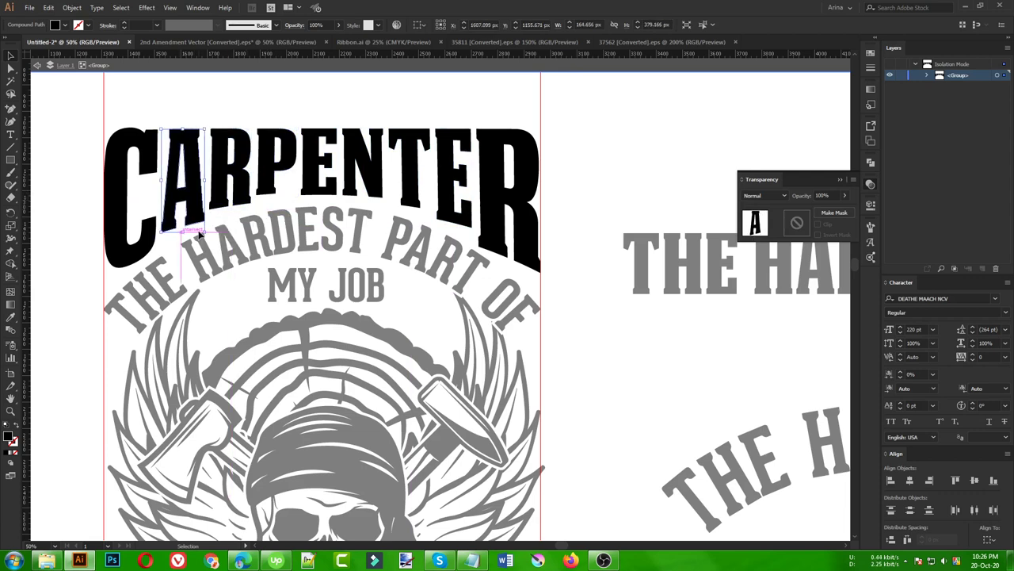
key("Escape")
scroll(325, 150, "down", 1)
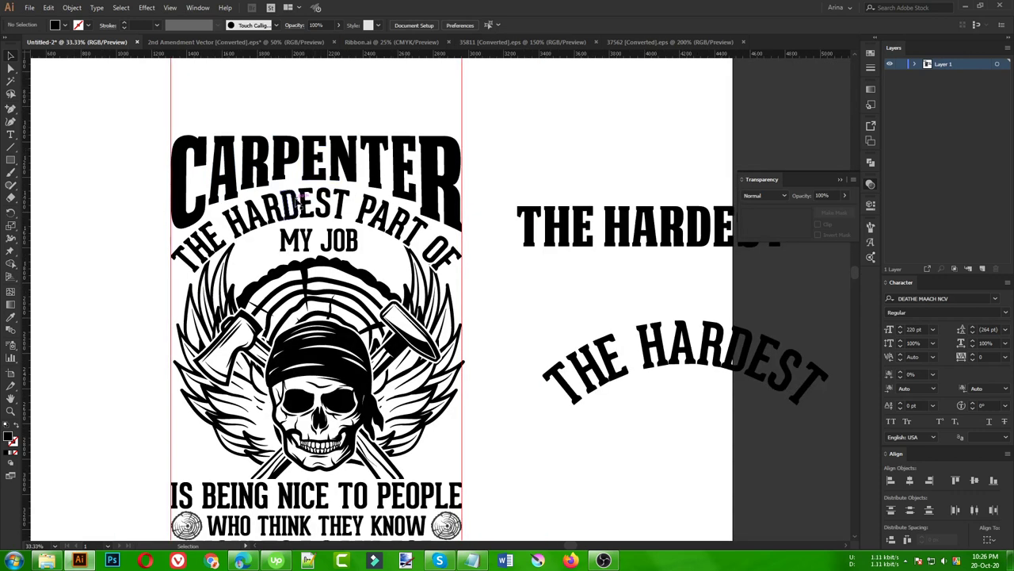
left_click(372, 211)
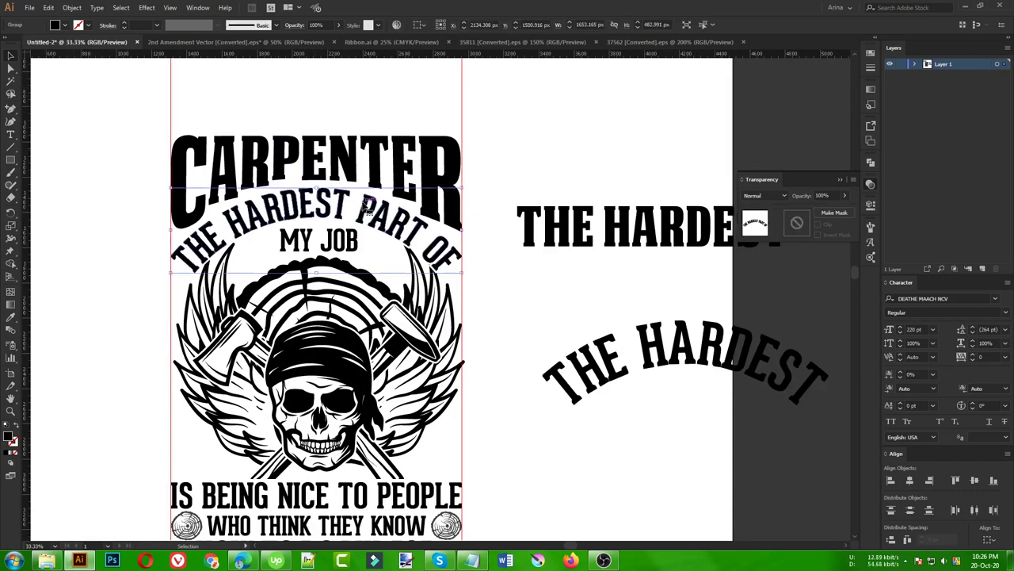
left_click(500, 257)
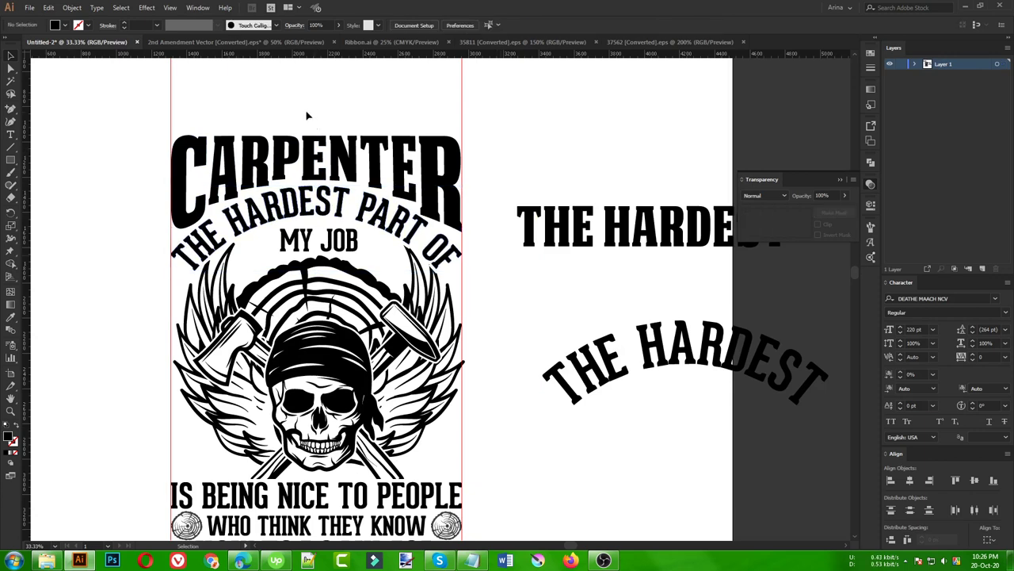
scroll(309, 116, "down", 1)
scroll(309, 302, "up", 1)
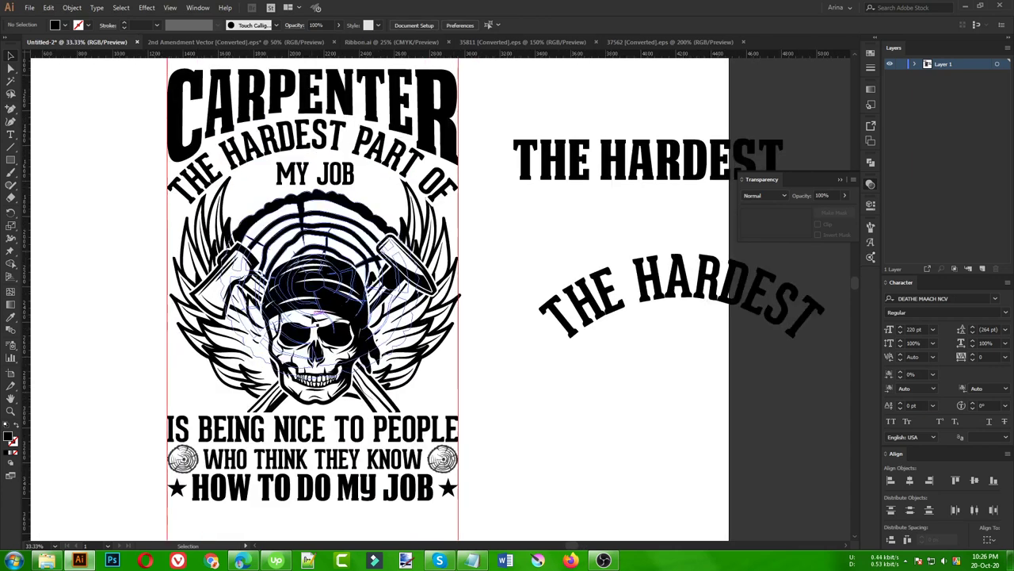
scroll(507, 269, "up", 1)
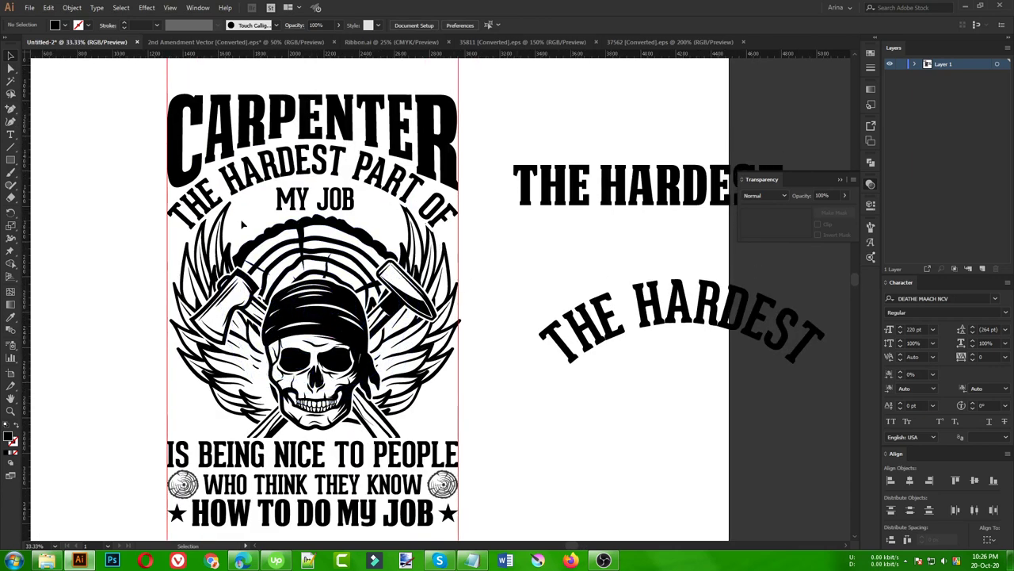
Step: Copy the chisel from 37562 [Converted].eps into Untitled-2 and place it, rotated diagonally, in the empty area beside the artwork
left_click(666, 42)
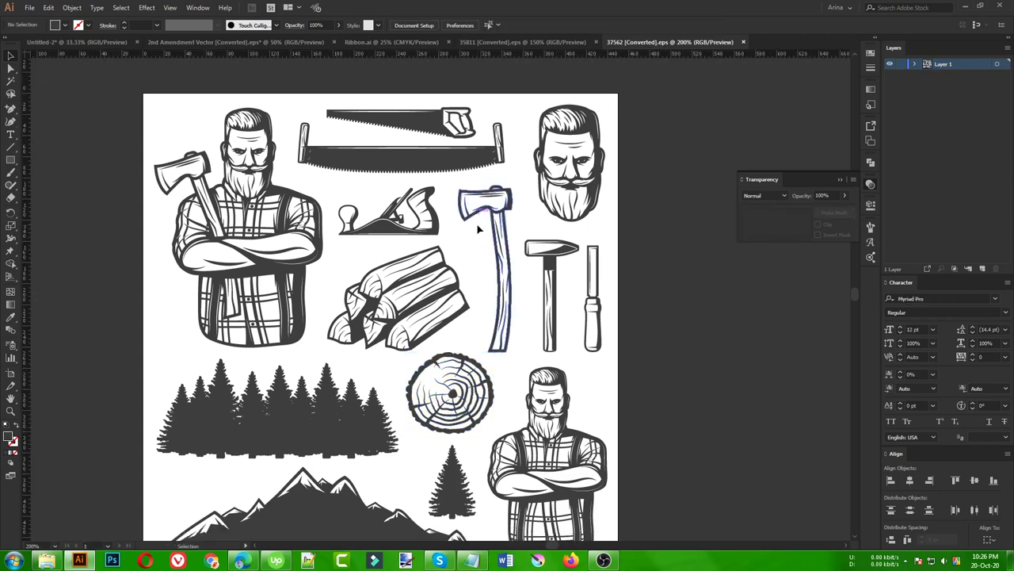
left_click(596, 280)
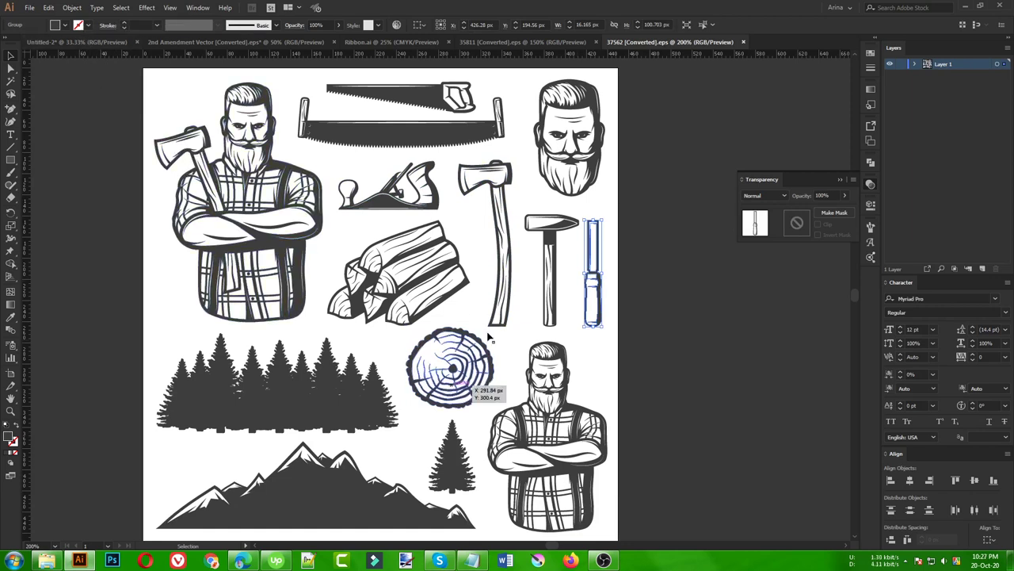
left_click(91, 42)
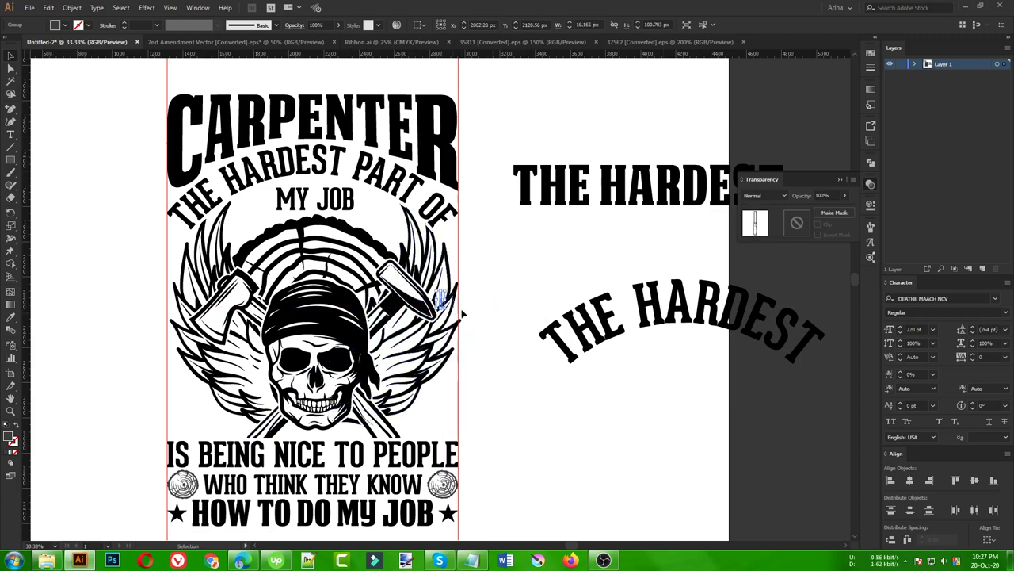
scroll(464, 314, "up", 3)
left_click_drag(418, 287, 600, 309)
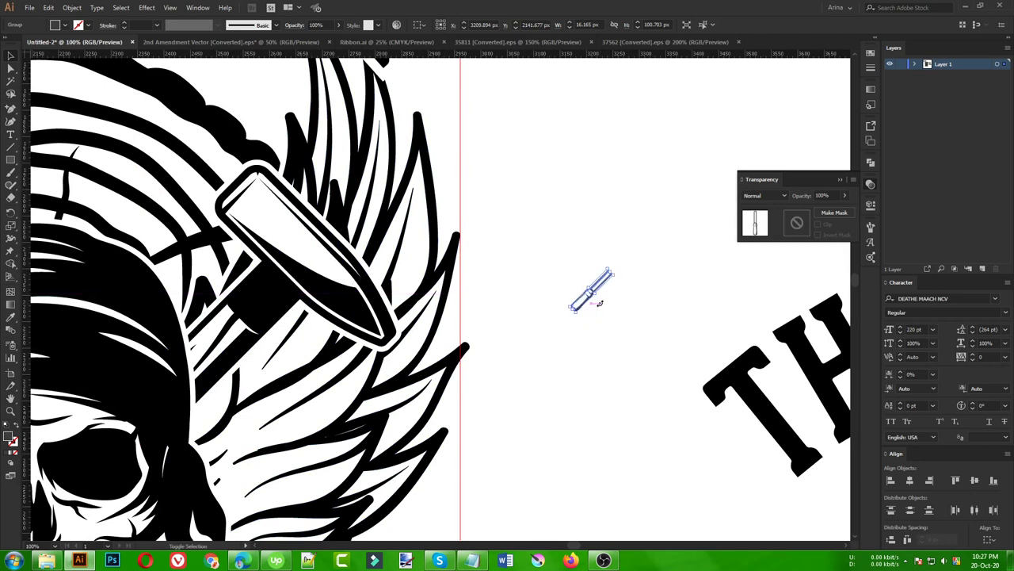
Step: Create a vertically reflected copy of the chisel so the two cross in an X
scroll(615, 309, "up", 3)
right_click(532, 287)
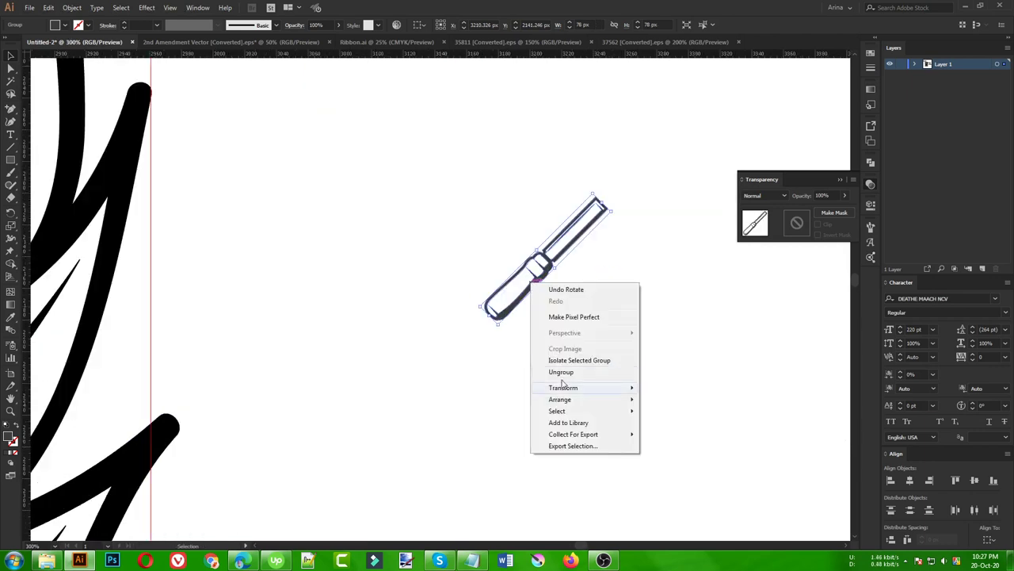
mouse_move(568, 387)
left_click(675, 428)
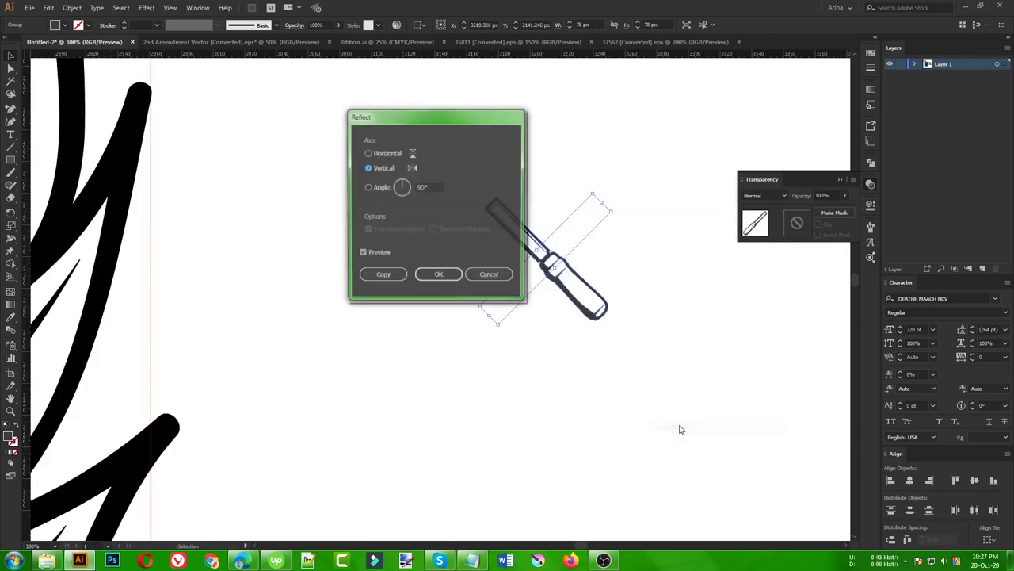
left_click(382, 275)
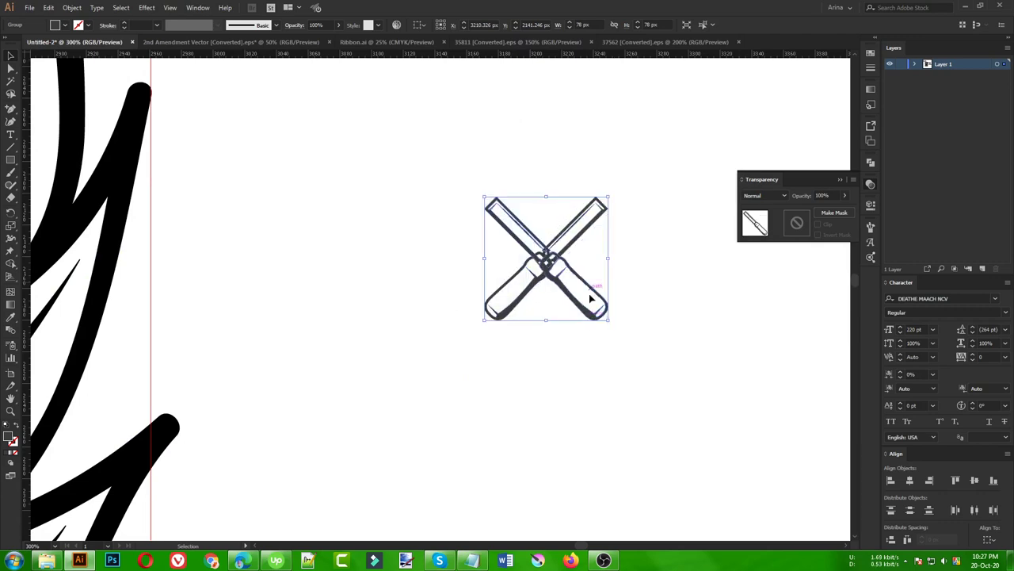
scroll(576, 248, "up", 1)
left_click(590, 287)
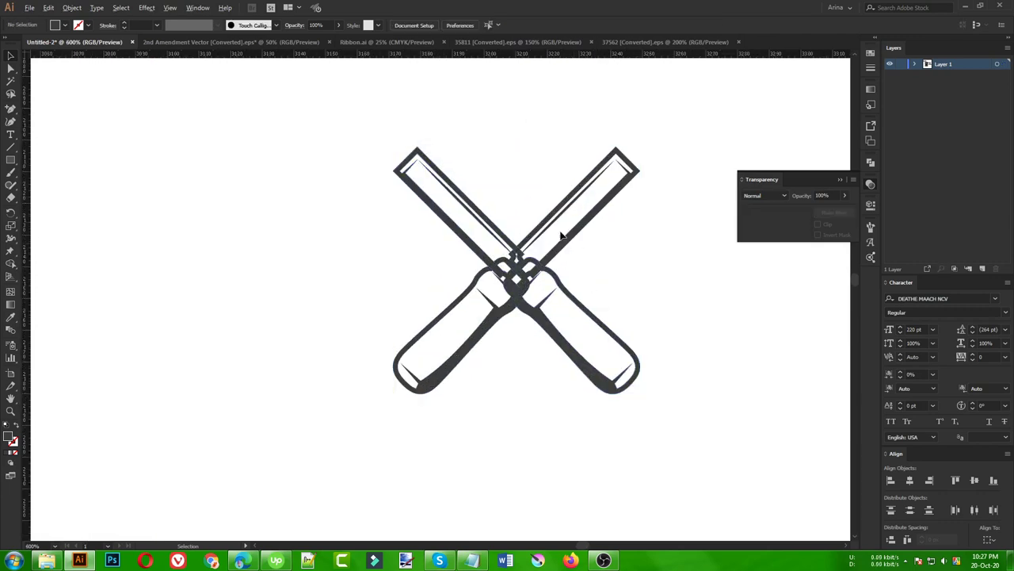
Step: Remove the overlapping pieces at the chisels' crossing with Shape Builder so one handle sits in front of the other
scroll(560, 233, "up", 1)
left_click_drag(370, 258, 661, 378)
scroll(578, 297, "up", 2)
left_click(594, 298)
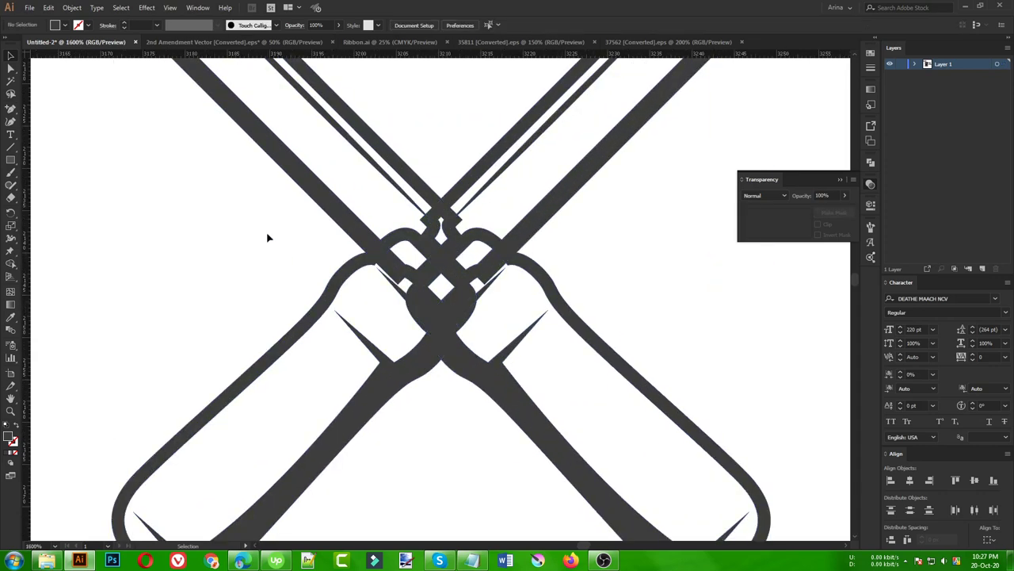
left_click_drag(267, 233, 578, 389)
scroll(471, 391, "up", 1)
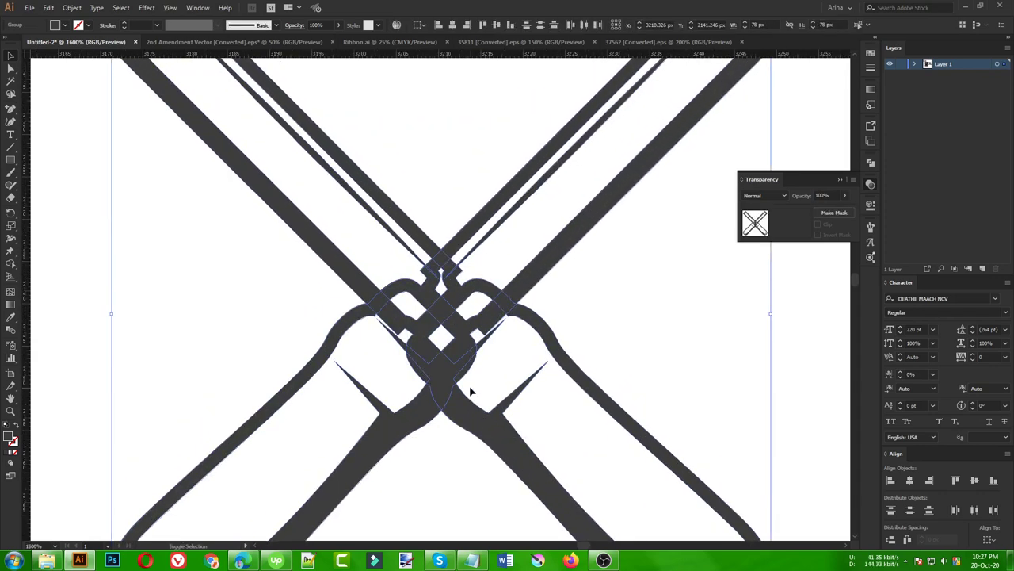
key("shift+m")
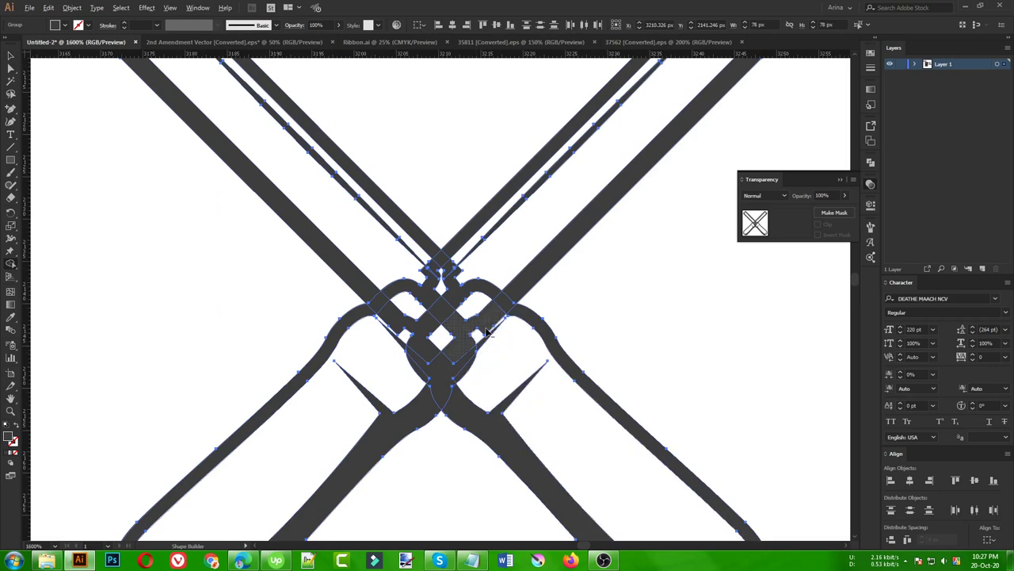
scroll(487, 337, "up", 2)
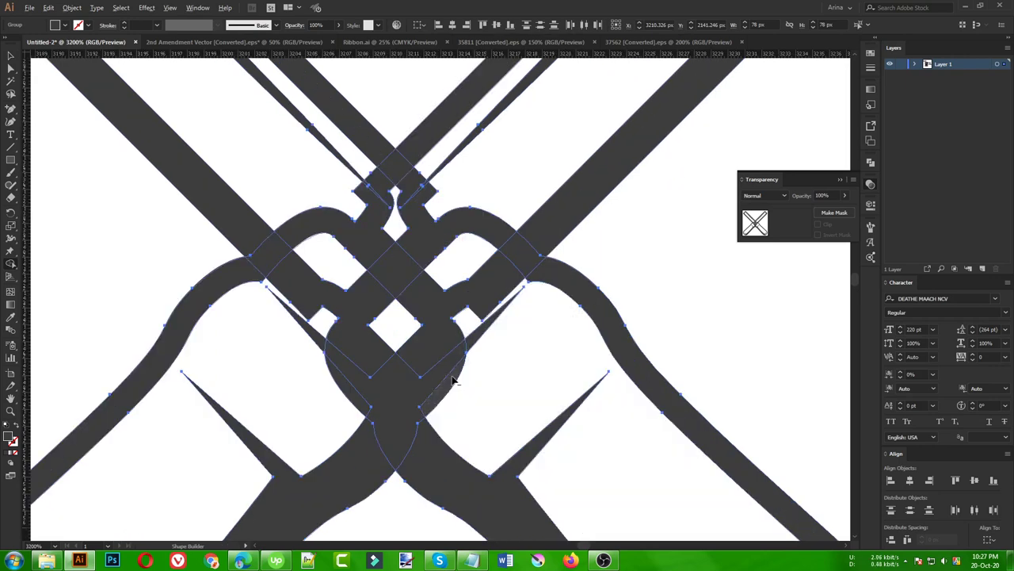
left_click_drag(440, 333, 386, 272)
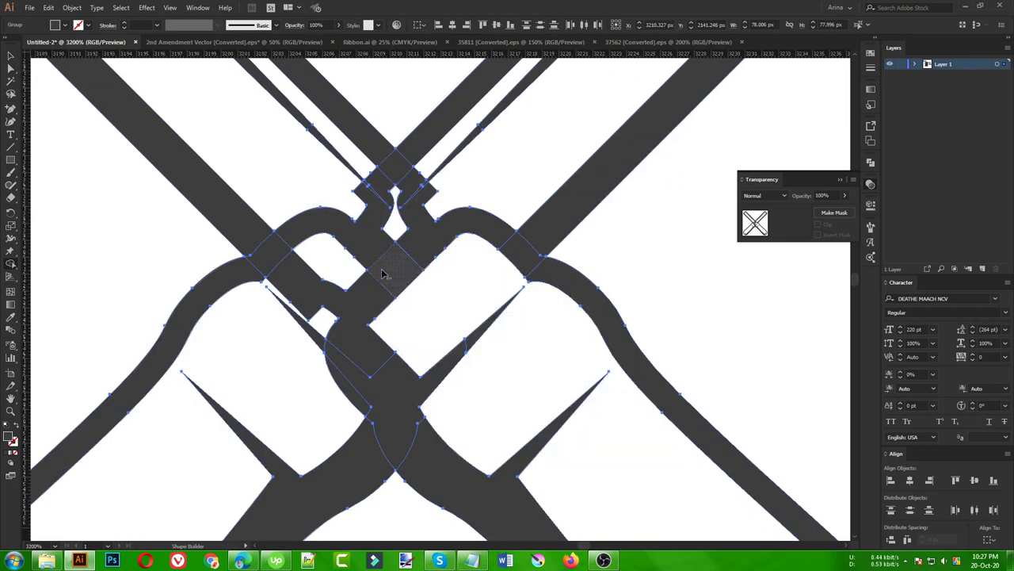
scroll(368, 250, "down", 2)
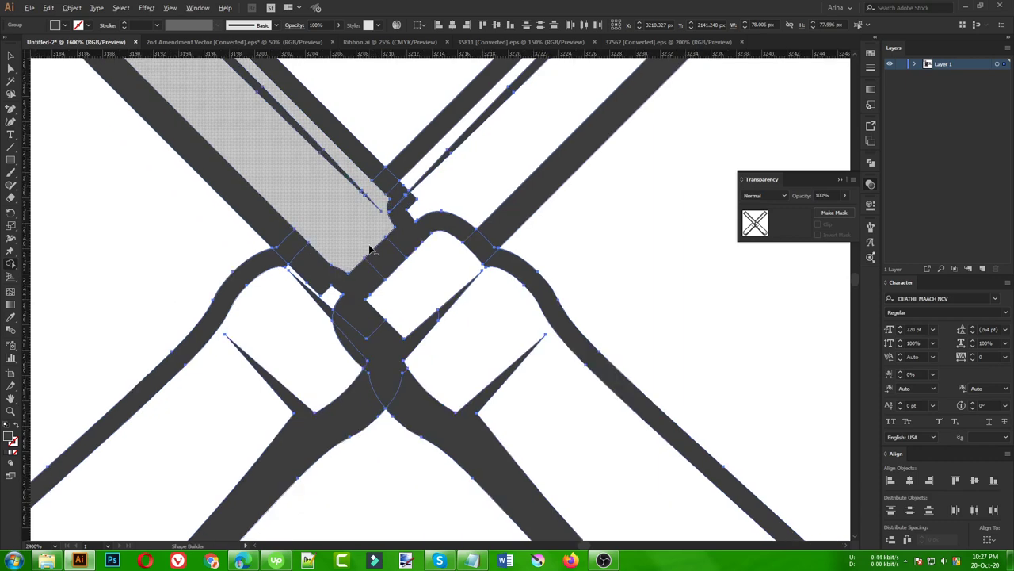
key("v")
left_click(523, 263)
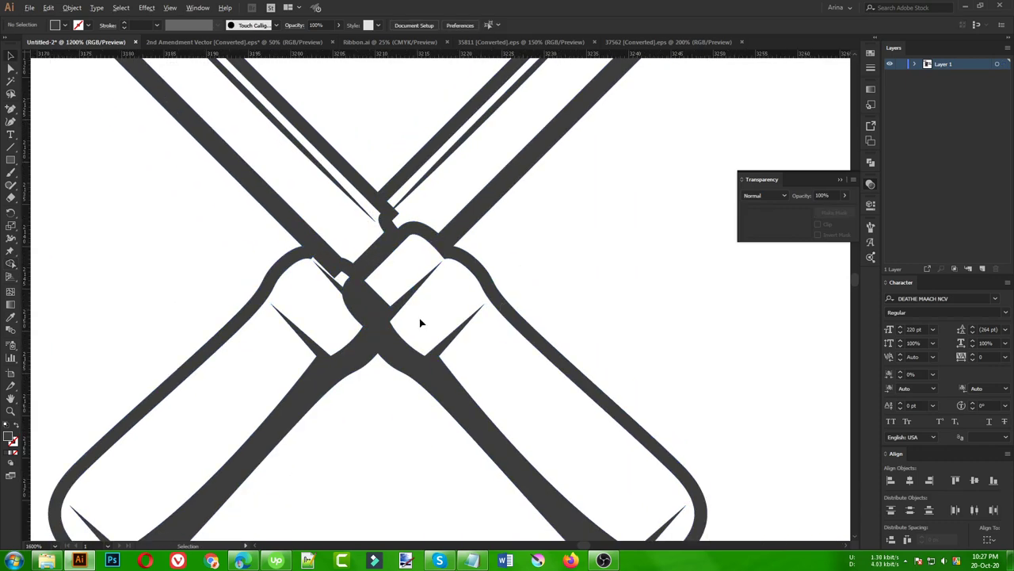
Step: Move the crossed chisels below the artwork's right wing, just above PEOPLE, and enlarge them to about 197 px wide
scroll(520, 297, "down", 2)
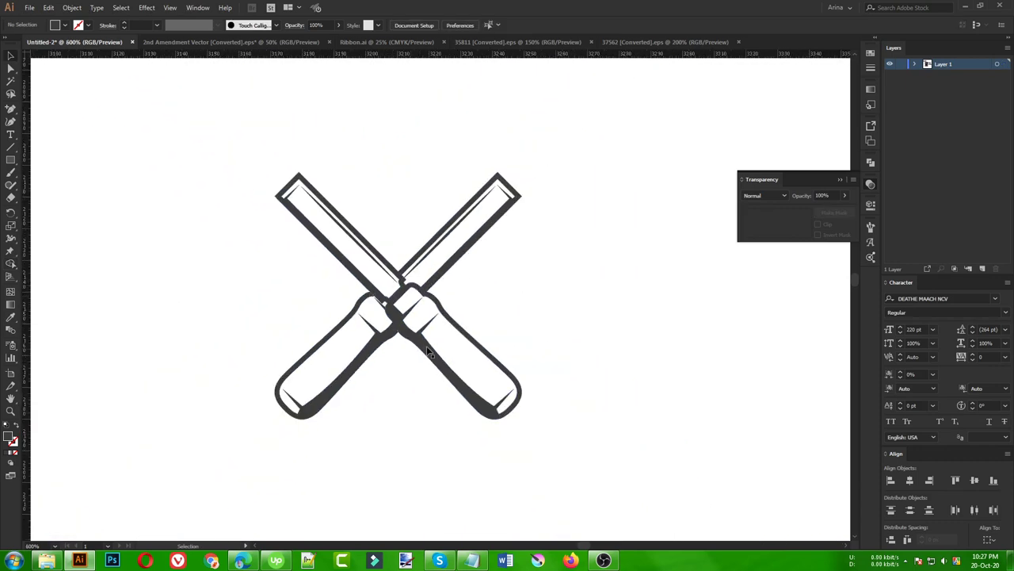
left_click_drag(191, 136, 609, 463)
key("a")
key("v")
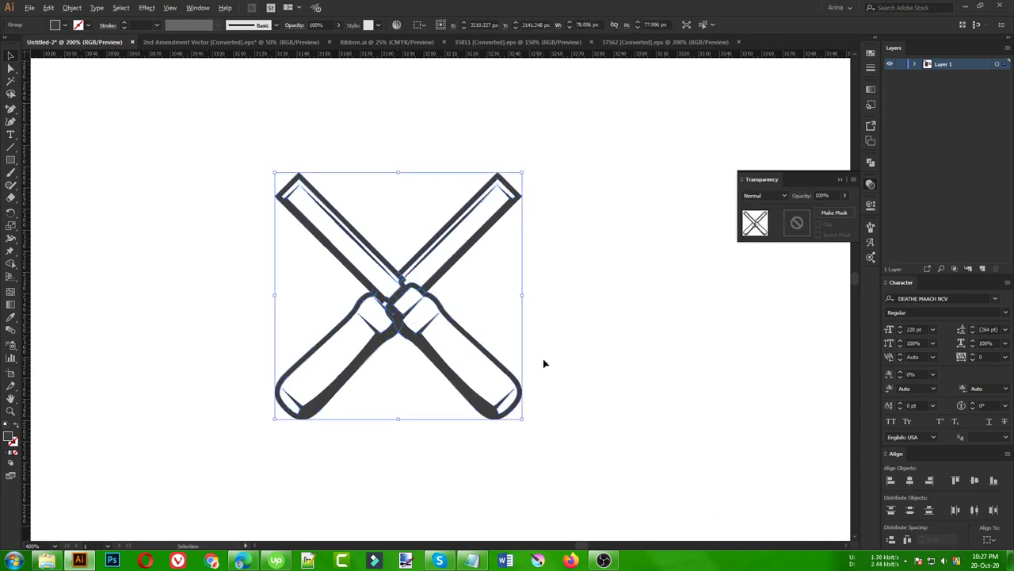
scroll(543, 358, "down", 4)
scroll(542, 358, "down", 3)
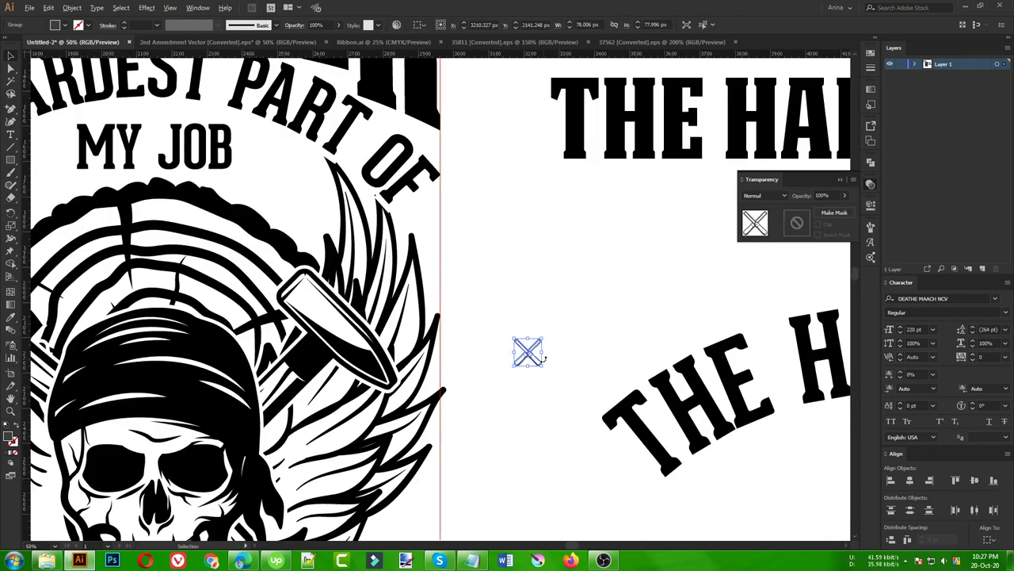
scroll(543, 358, "down", 2)
scroll(543, 356, "down", 1)
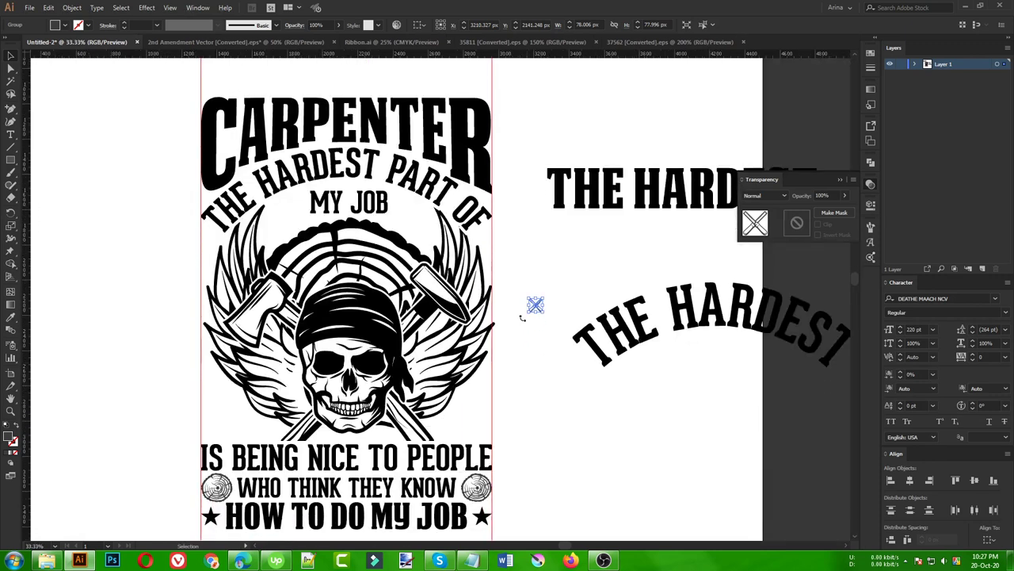
left_click_drag(536, 322, 476, 426)
scroll(478, 434, "up", 3)
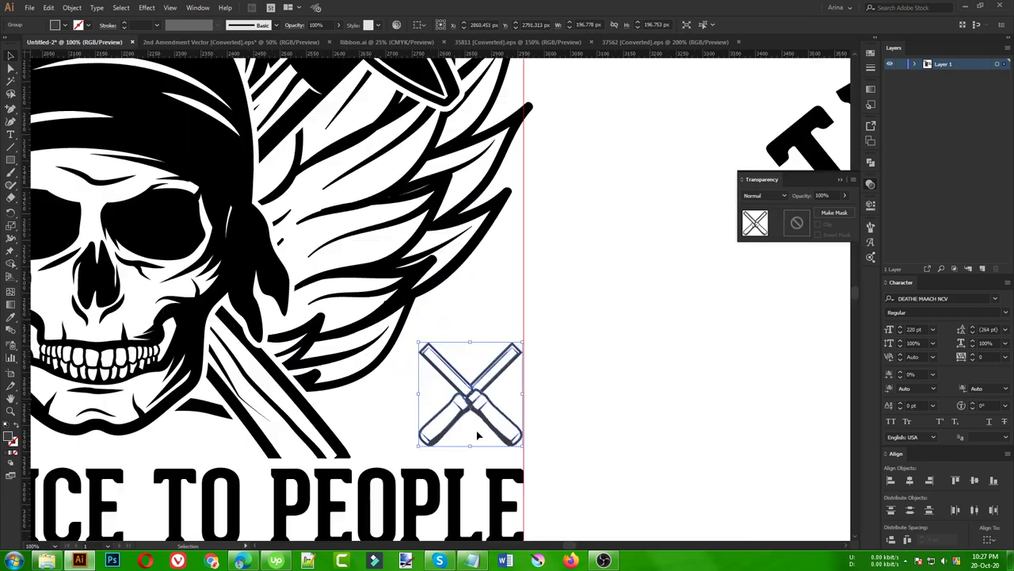
Step: Nudge the crossed chisels right to the guide and enlarge them proportionally to about 228 px wide
key("Right")
key("Right")
key("Right")
key("Right")
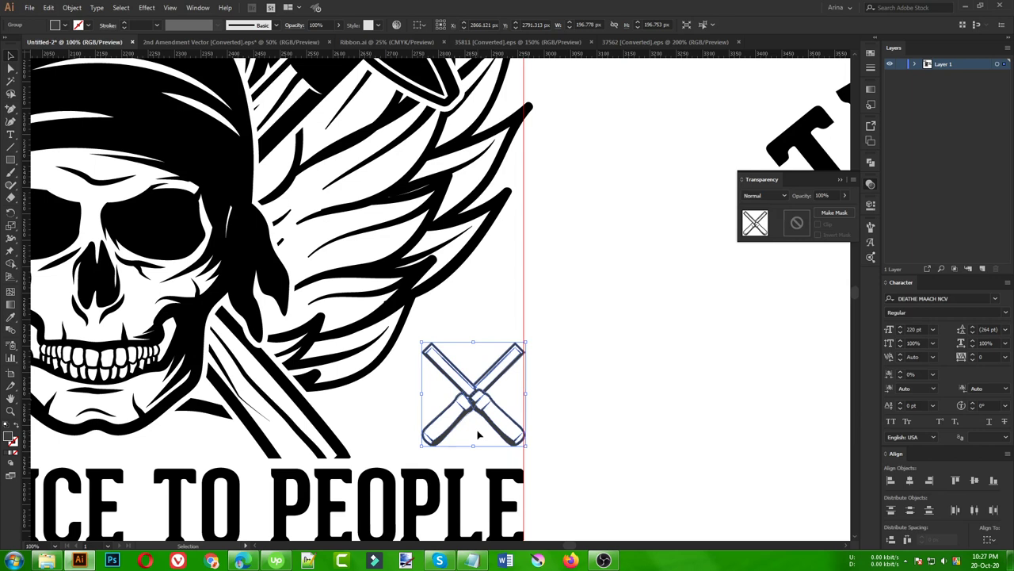
left_click_drag(424, 392, 405, 392)
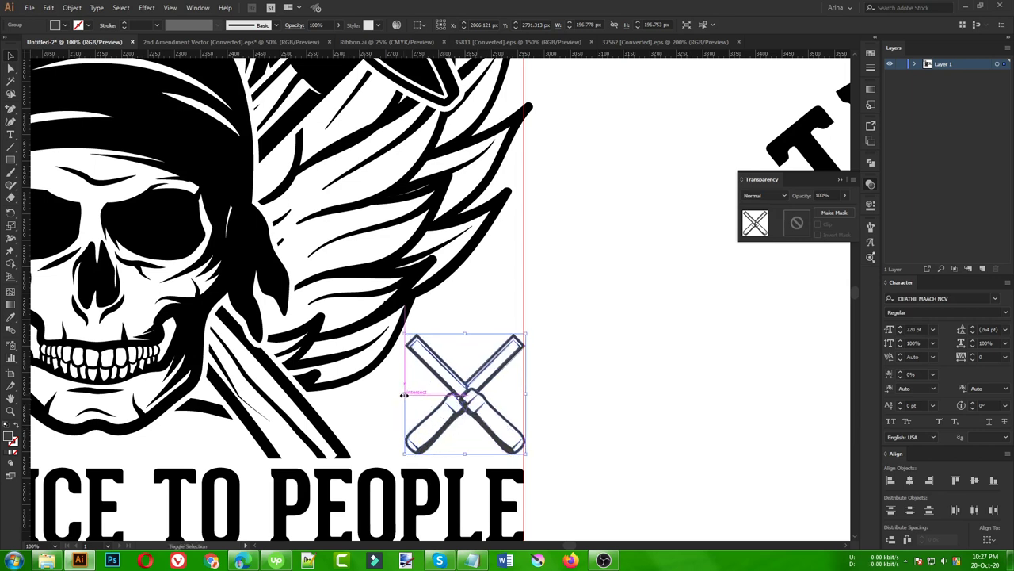
left_click(615, 417)
Step: Duplicate the crossed chisels below the artwork's left wing beside the guide and level the two copies
scroll(614, 412, "down", 1)
left_click_drag(545, 411, 168, 411)
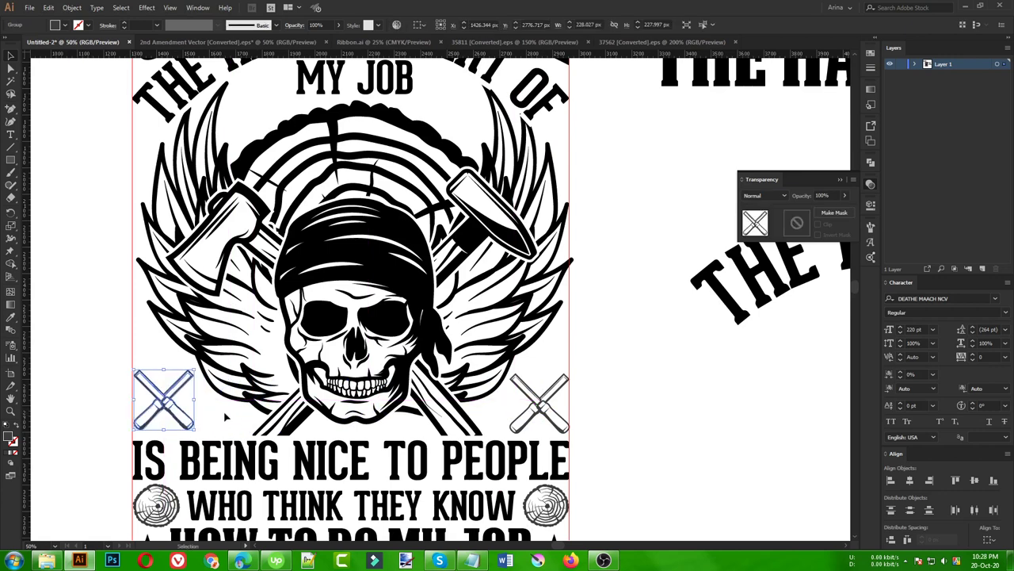
left_click(541, 410, "shift")
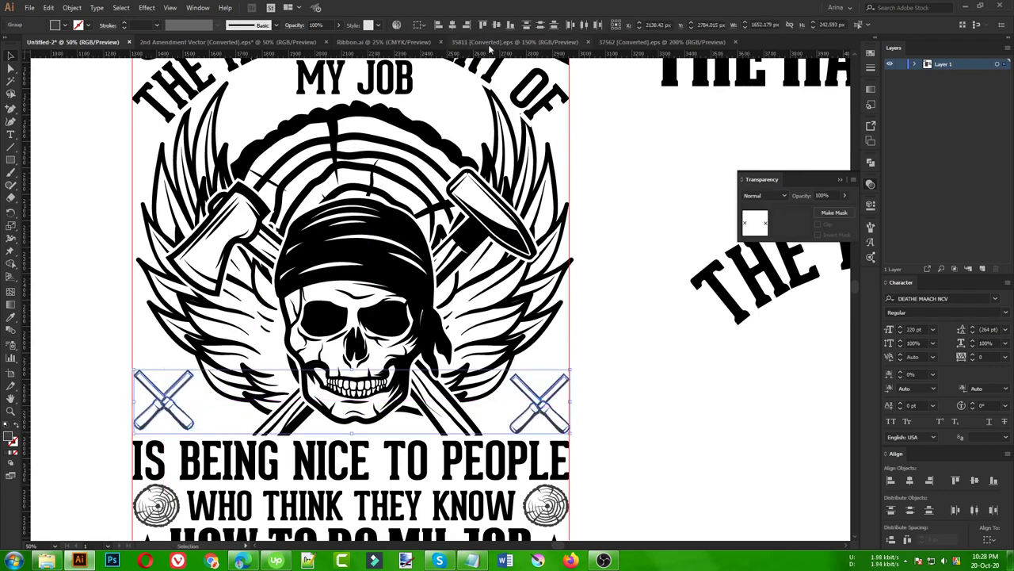
left_click(654, 371)
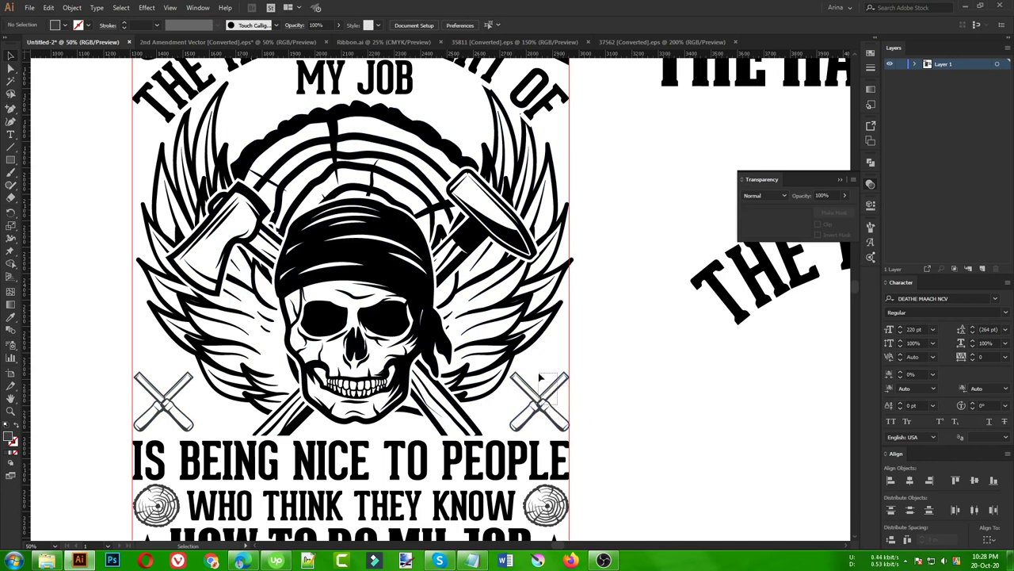
left_click(540, 379)
left_click(672, 394)
key("ctrl+minus")
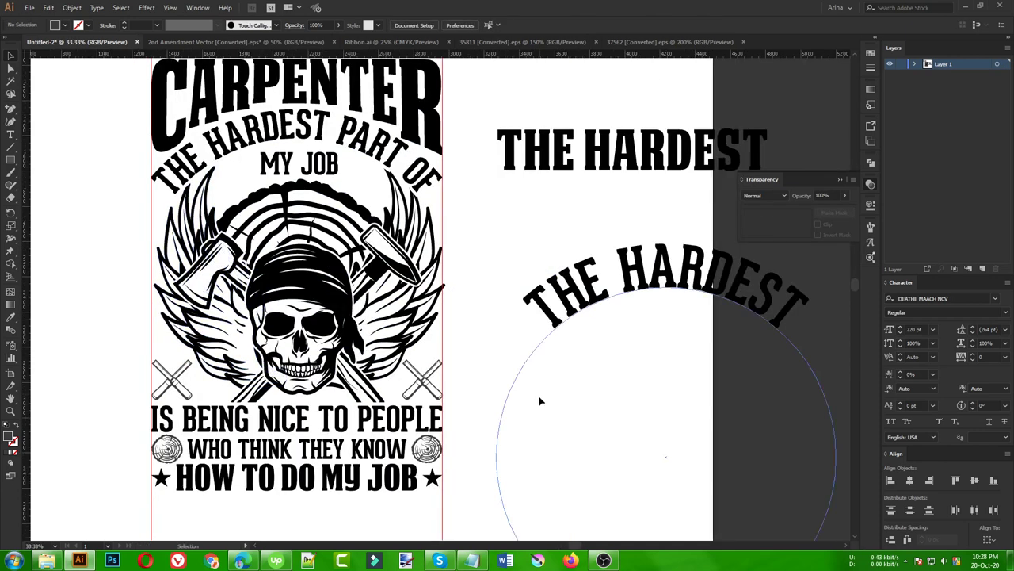
Step: Copy the small handsaw from the 37562 file into the T-shirt design beside the artwork and enlarge it to about 338 px wide
scroll(491, 311, "up", 2)
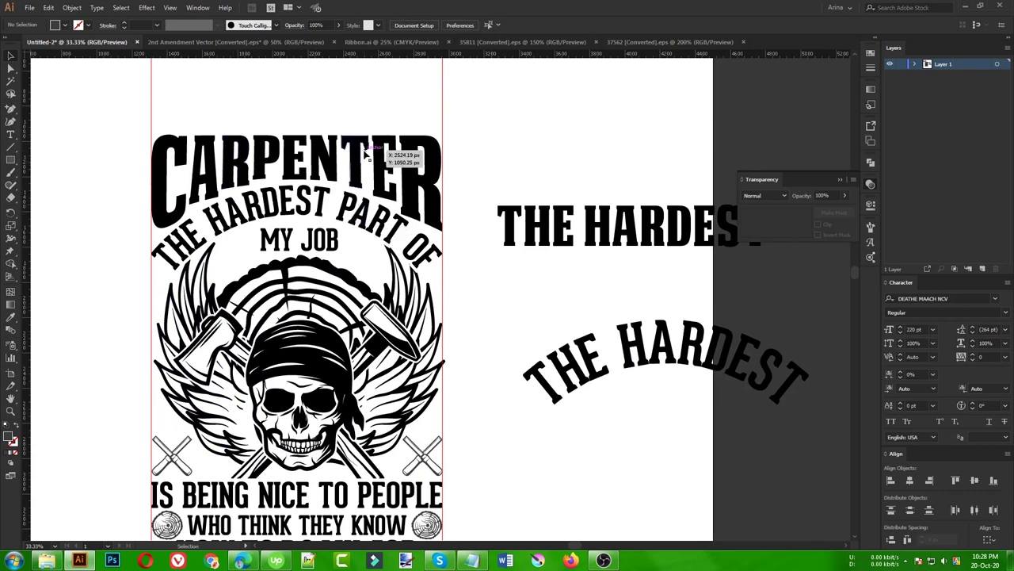
left_click(635, 44)
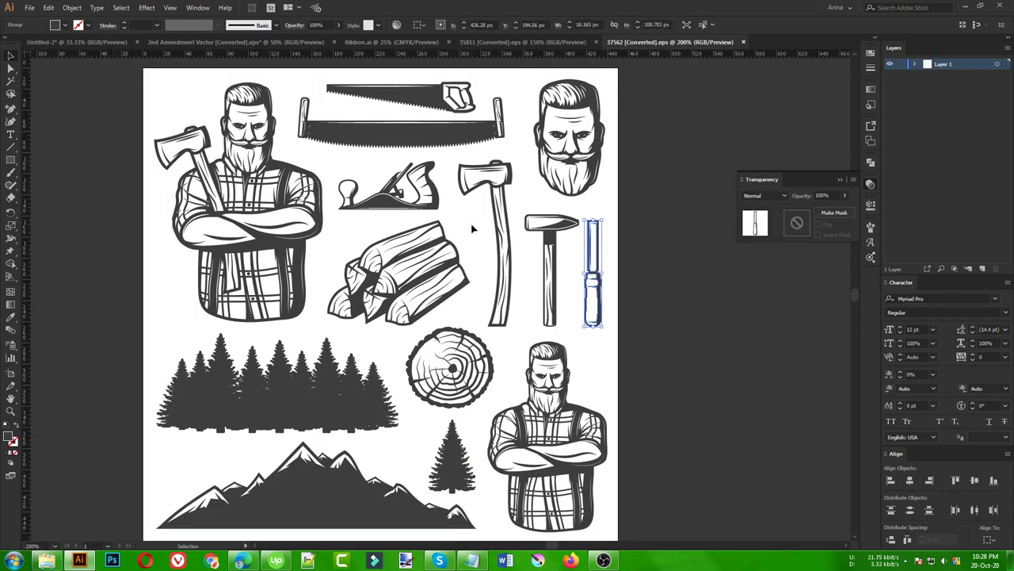
scroll(475, 227, "down", 1)
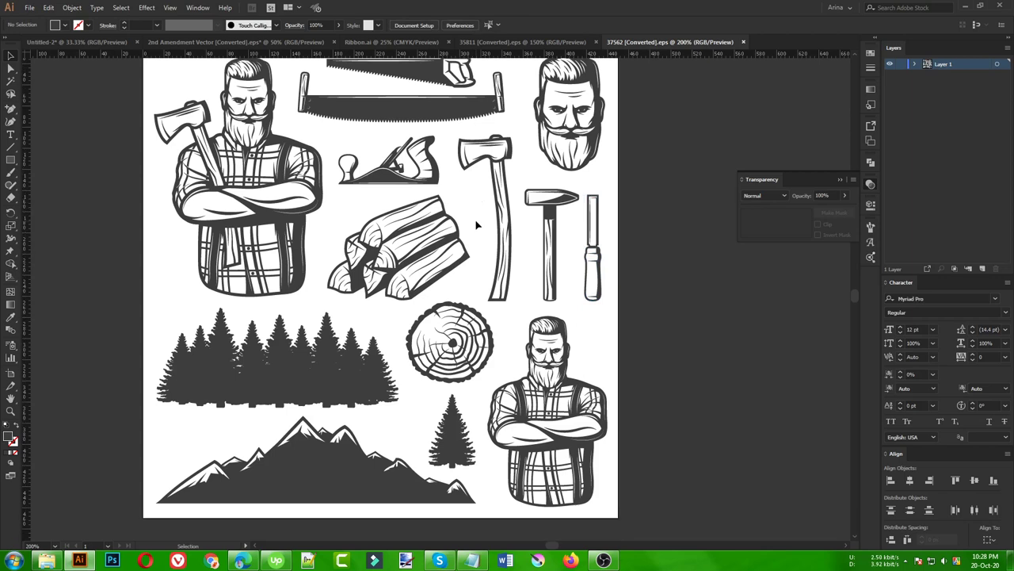
scroll(477, 226, "up", 1)
scroll(479, 223, "up", 2)
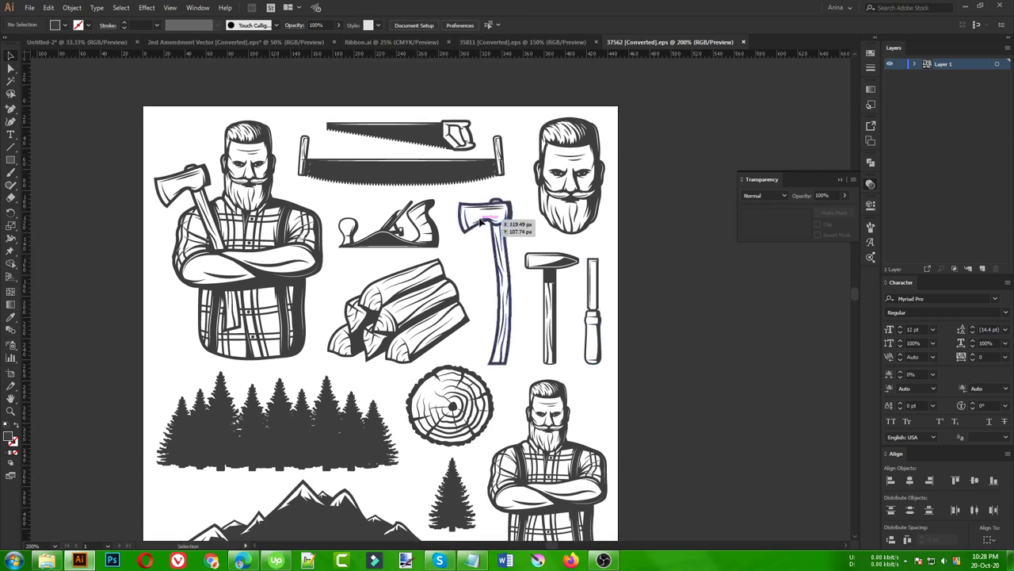
left_click(424, 131)
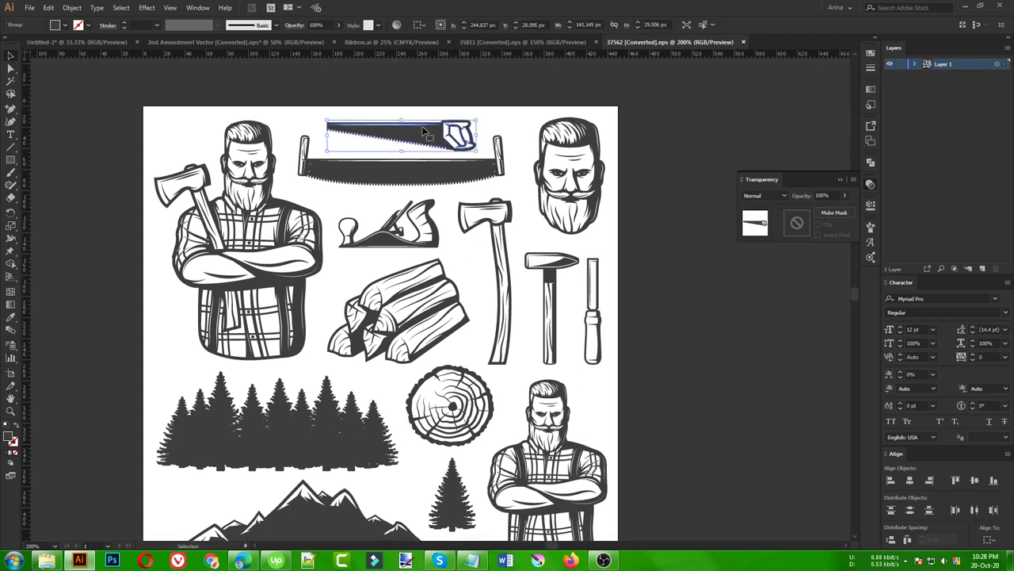
left_click(83, 43)
key("ctrl+v")
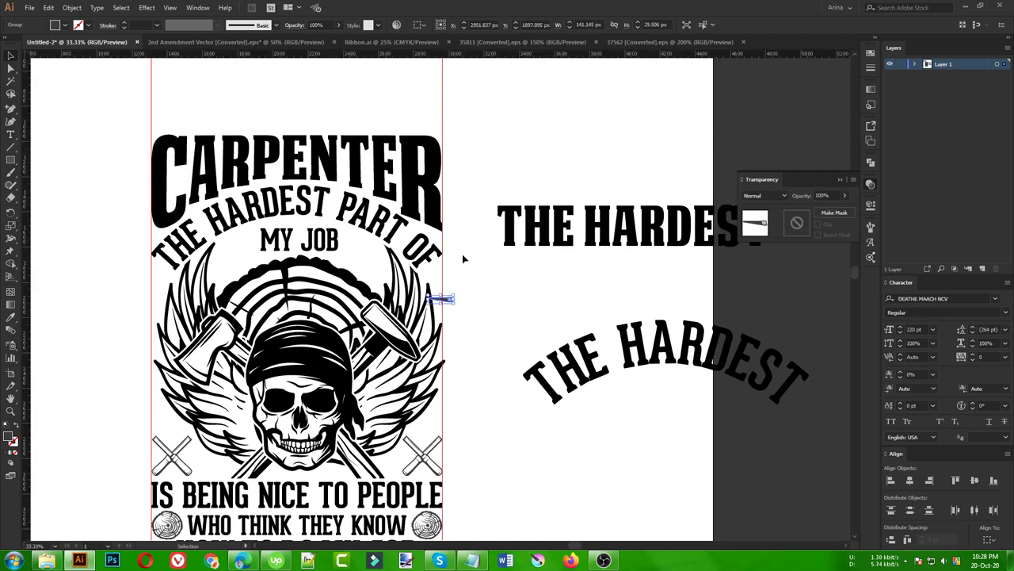
left_click_drag(458, 301, 504, 293)
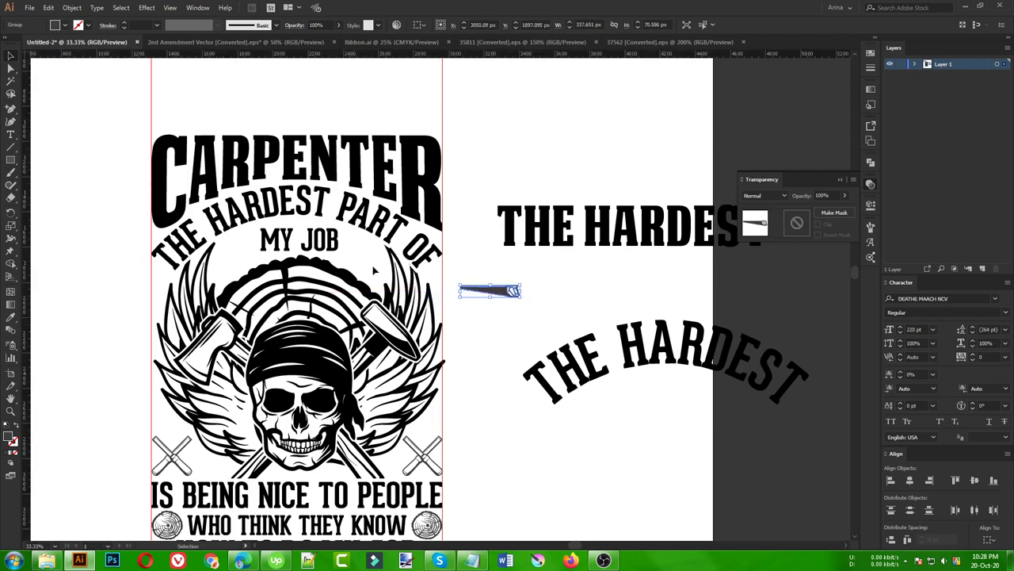
scroll(352, 261, "up", 1)
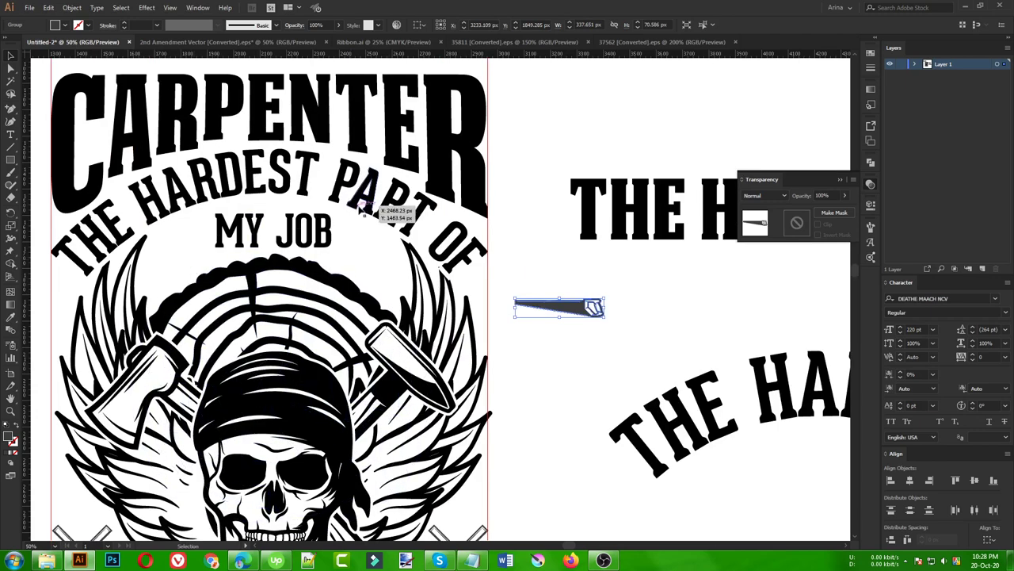
left_click(12, 121)
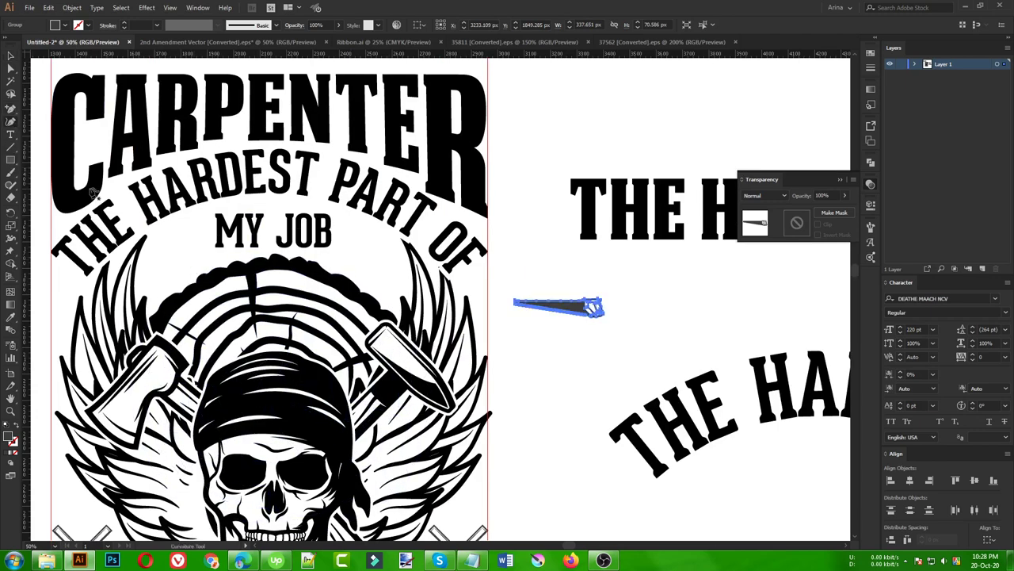
left_click(146, 279)
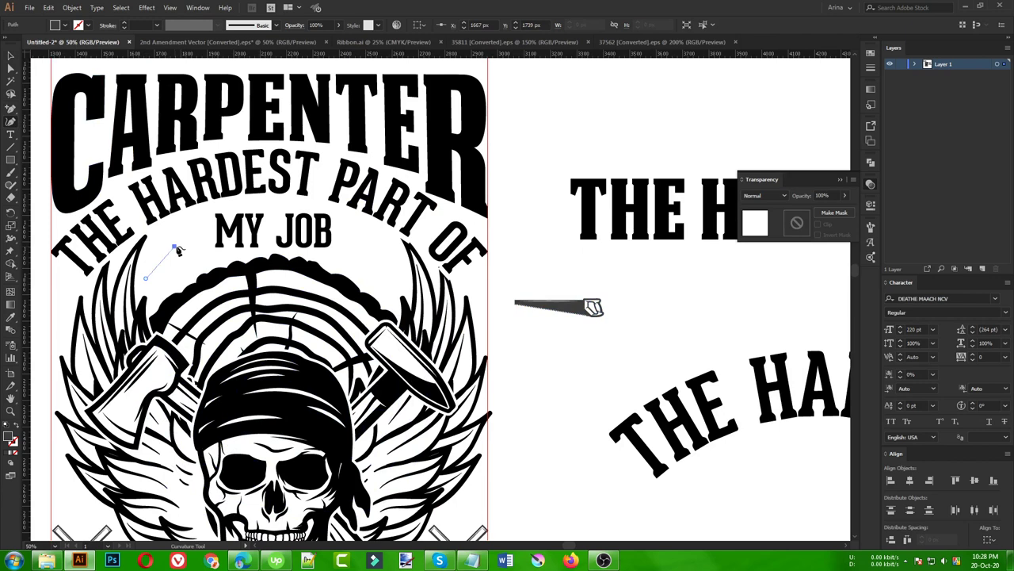
left_click(174, 247)
left_click(208, 234)
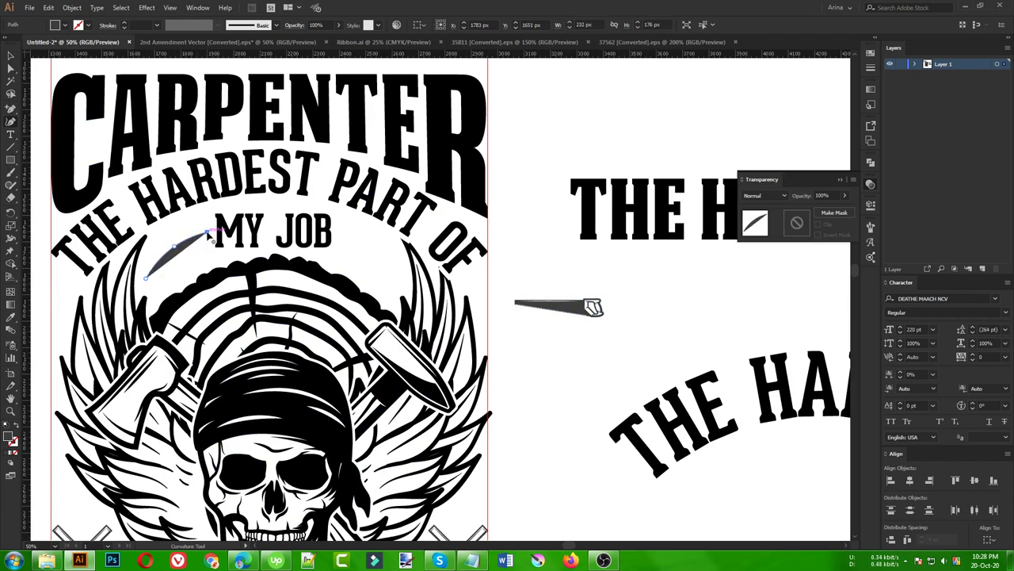
key("shift+x")
key("v")
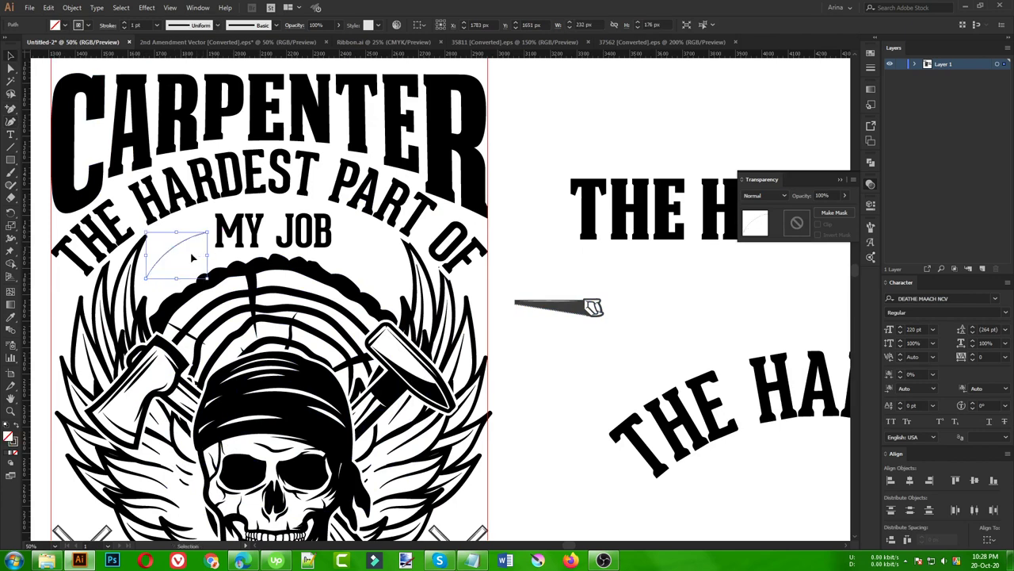
key("Delete")
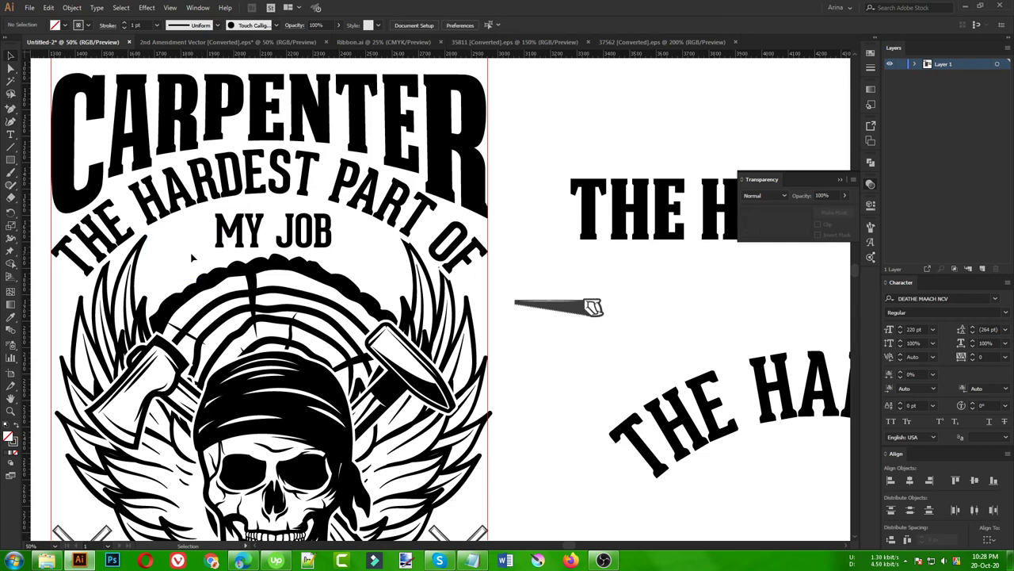
Step: Rotate the handsaw diagonally with its handle at the lower left and reflect a mirrored copy over it to form crossed saws
scroll(402, 261, "down", 3)
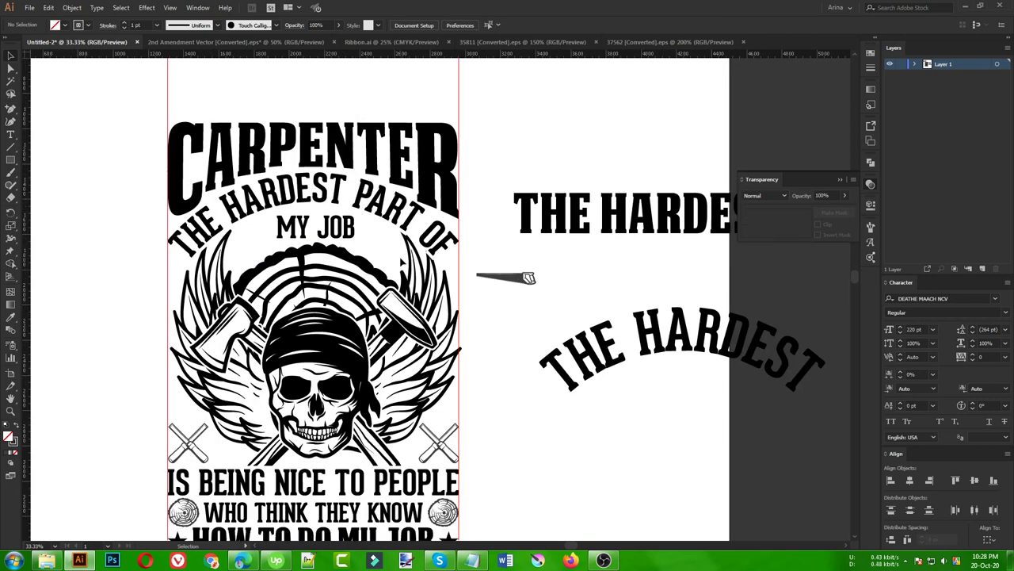
scroll(412, 277, "down", 1)
scroll(426, 300, "up", 3)
scroll(426, 299, "up", 1)
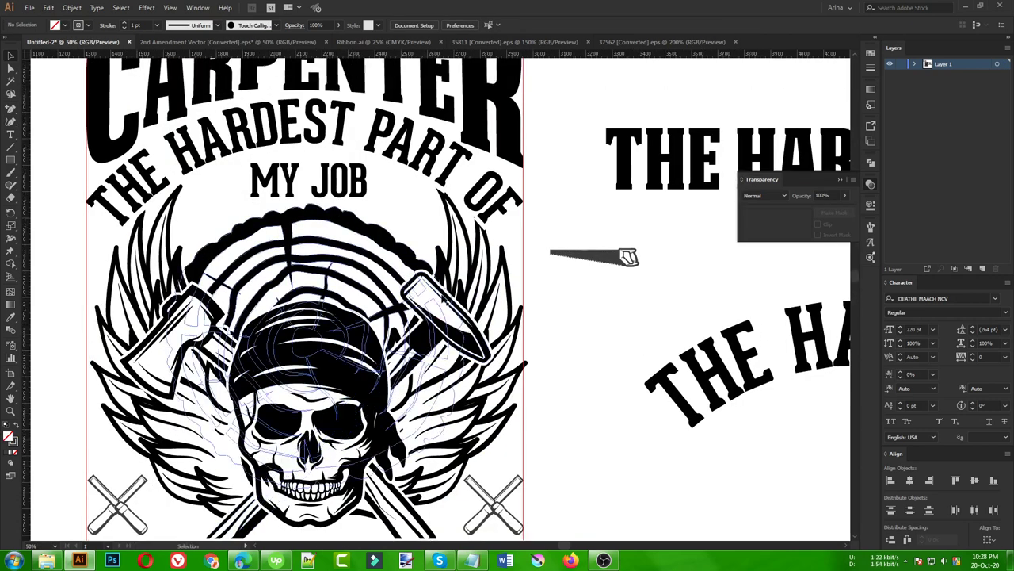
left_click_drag(628, 257, 577, 295)
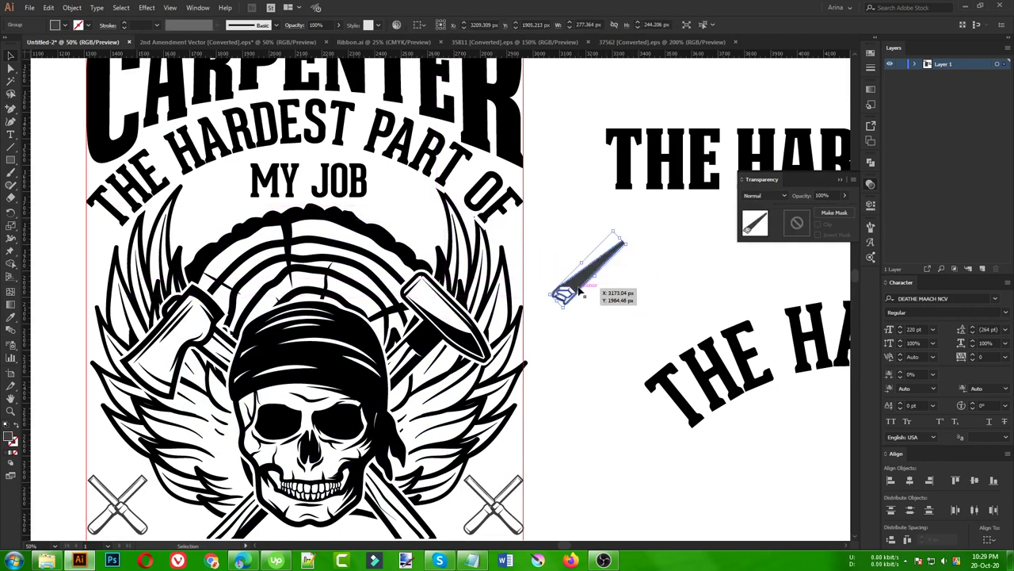
right_click(579, 292)
mouse_move(619, 399)
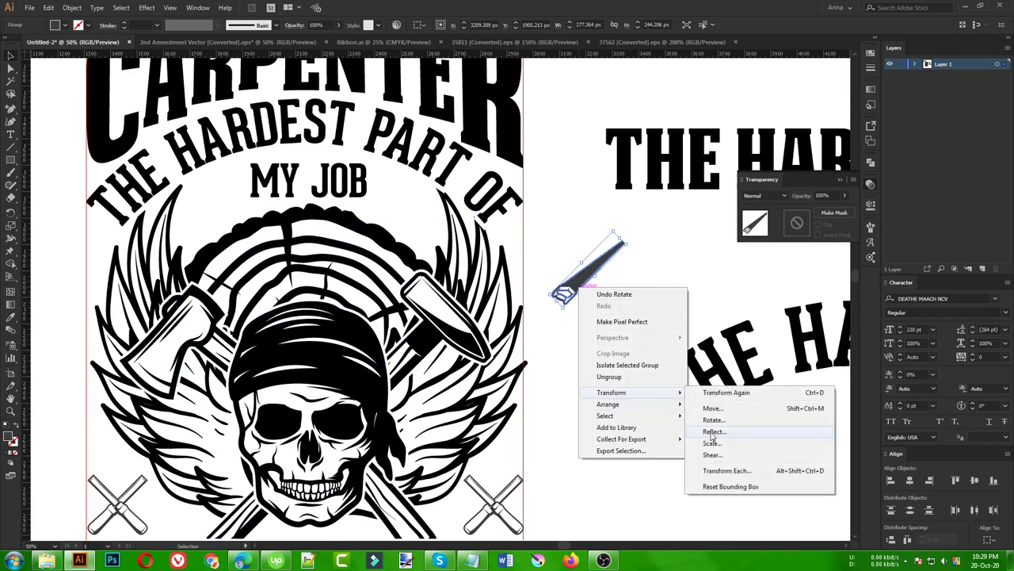
left_click(713, 429)
left_click(379, 275)
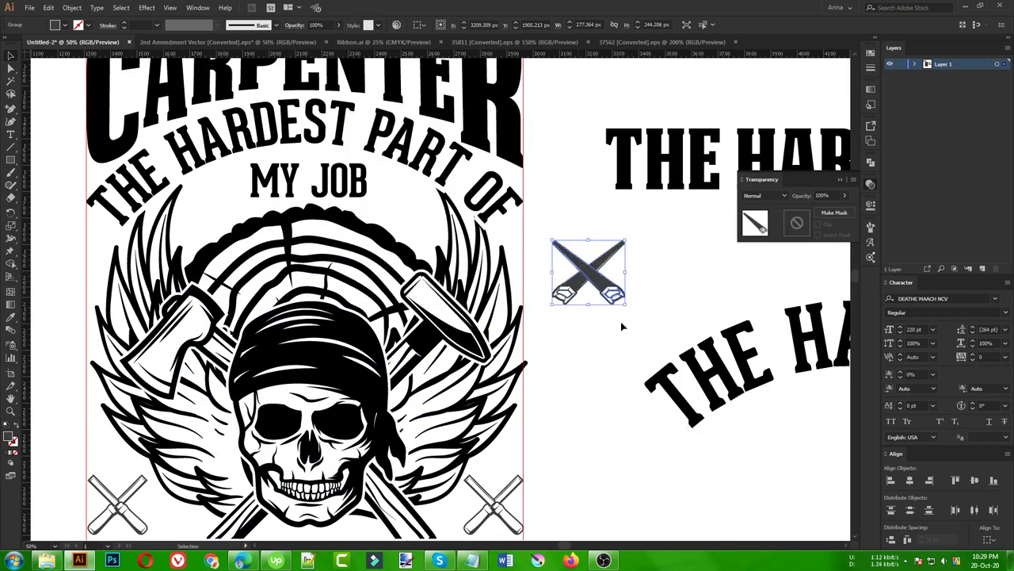
Step: Move both crossed saws together into the gap right of MY JOB and shrink them to about 165 px wide
scroll(619, 275, "up", 2)
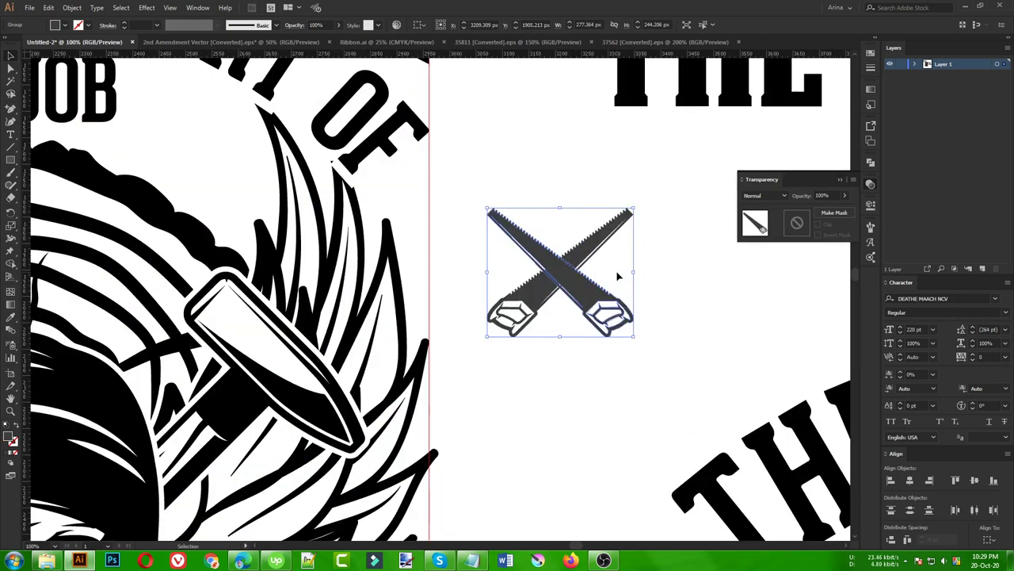
key("a")
left_click_drag(670, 356, 468, 204)
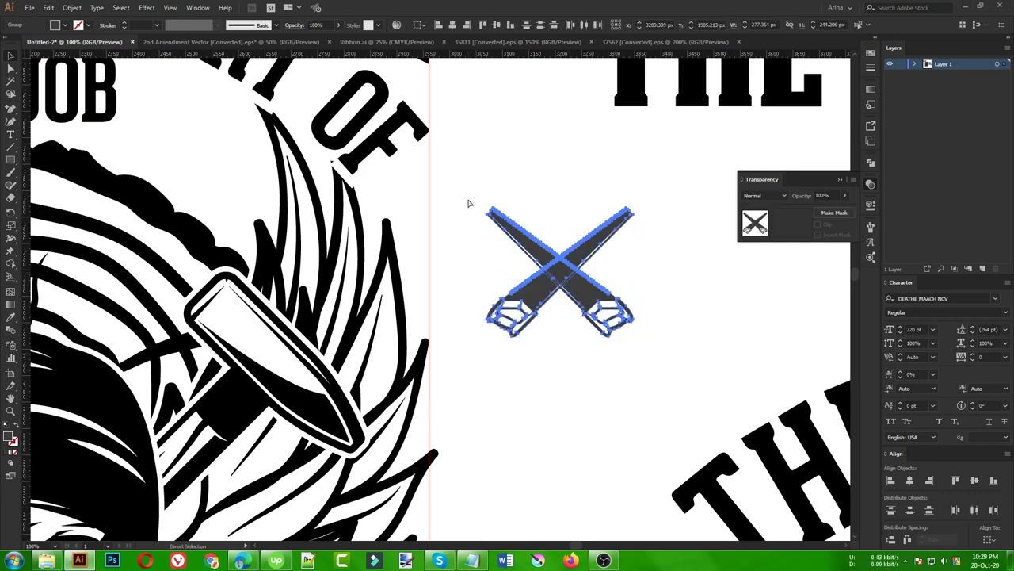
key("v")
scroll(662, 286, "down", 1)
left_click_drag(645, 278, 377, 165)
left_click_drag(356, 209, 363, 203)
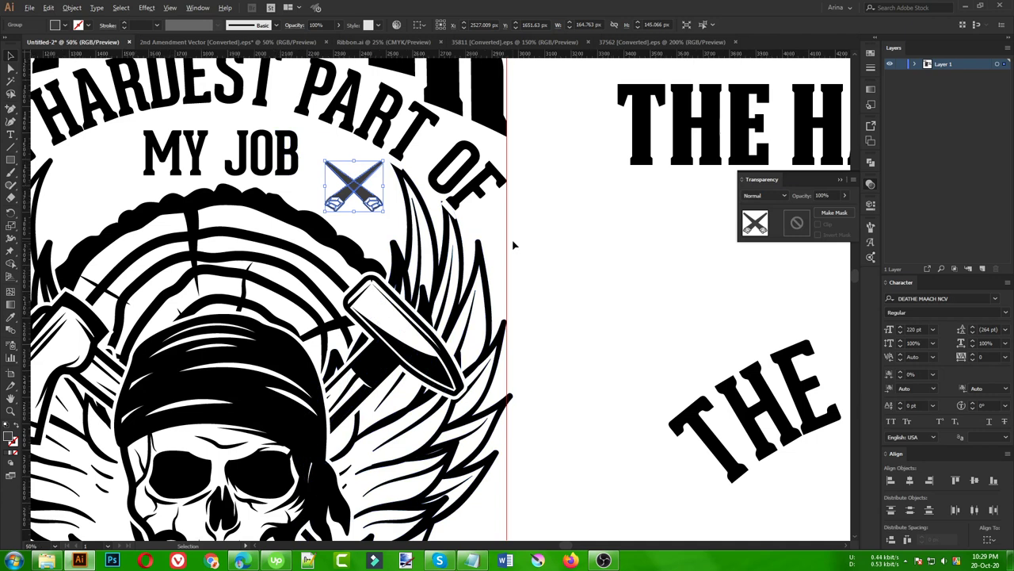
Step: Duplicate the crossed saws into the gap left of MY JOB and level the two copies
scroll(513, 245, "down", 1)
scroll(459, 264, "up", 1)
left_click_drag(496, 216, 233, 210)
left_click(485, 208, "shift")
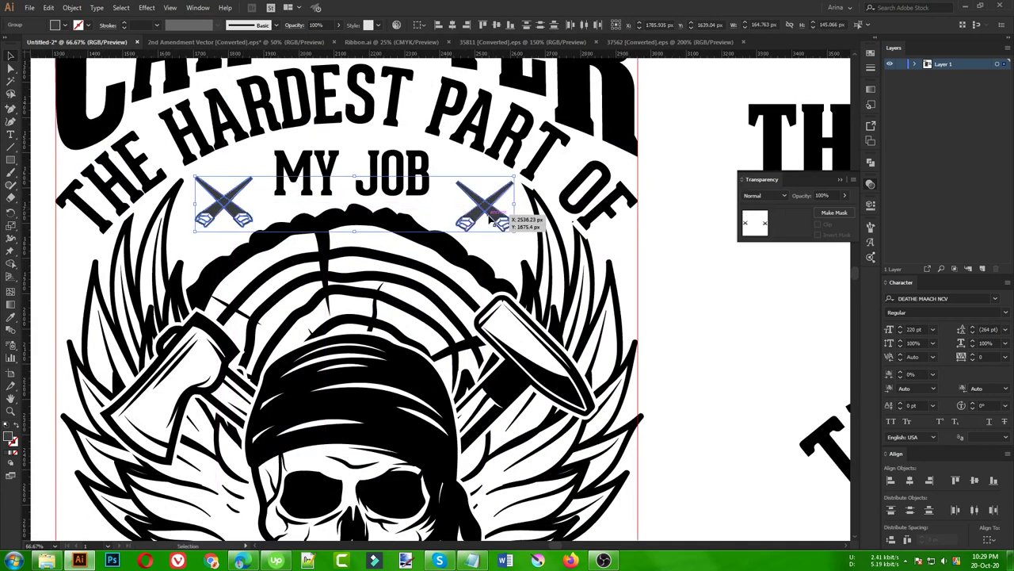
left_click(494, 26)
left_click(451, 163)
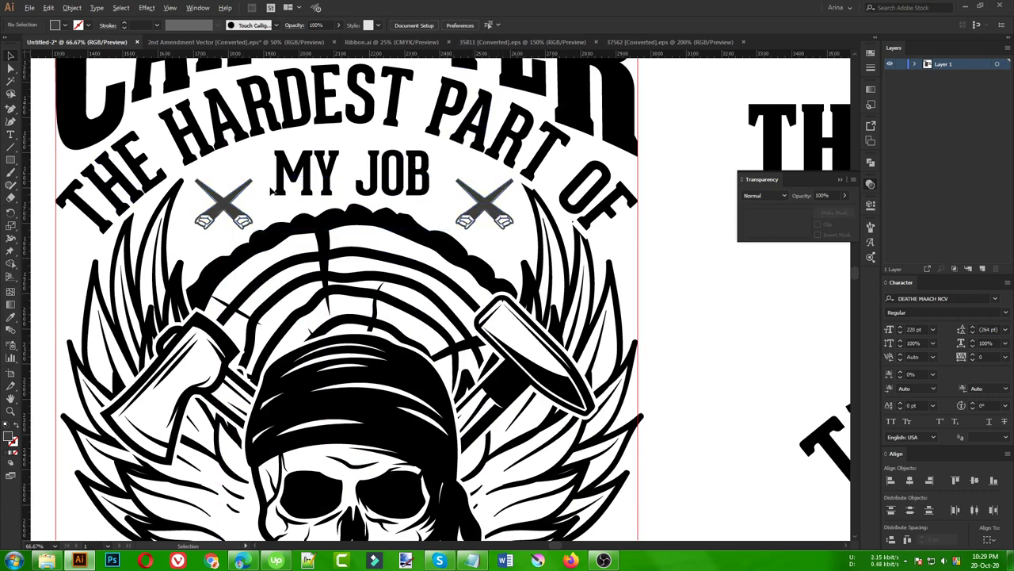
Step: Delete the spare straight and arched THE HARDEST texts beside the artwork and the two vertical guides along its sides
key("ctrl+minus")
key("ctrl+minus")
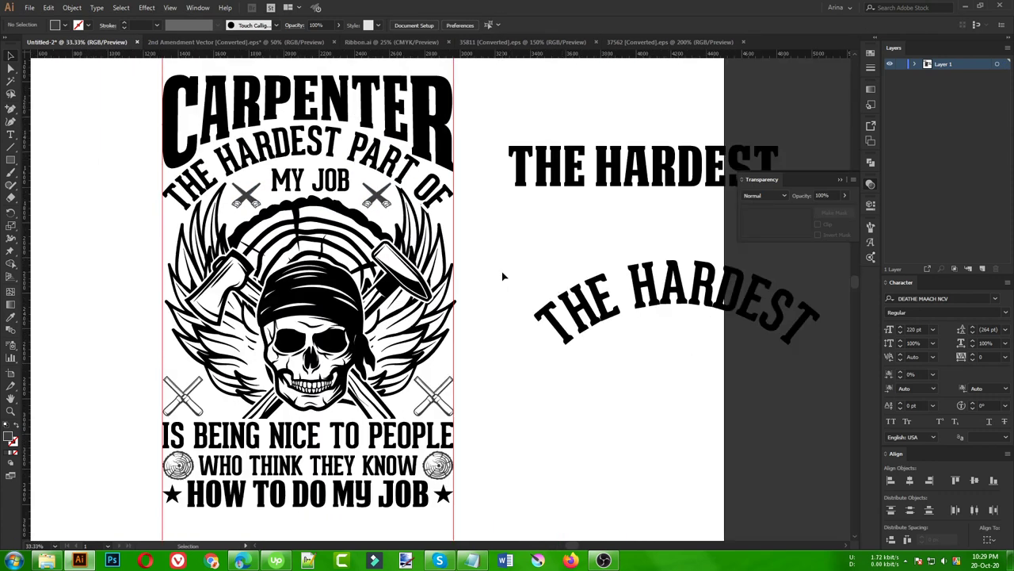
scroll(502, 275, "up", 1)
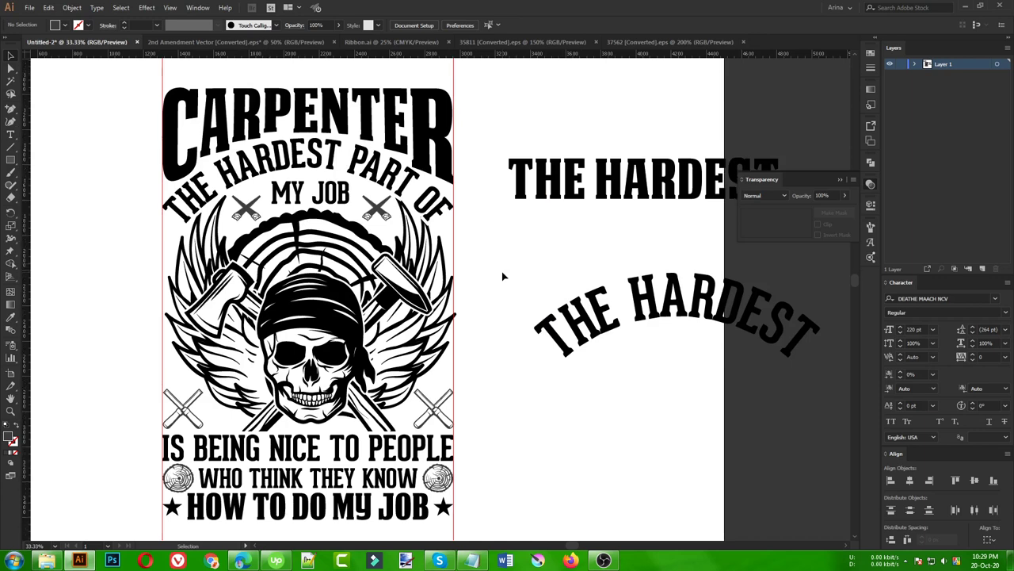
left_click_drag(502, 152, 653, 385)
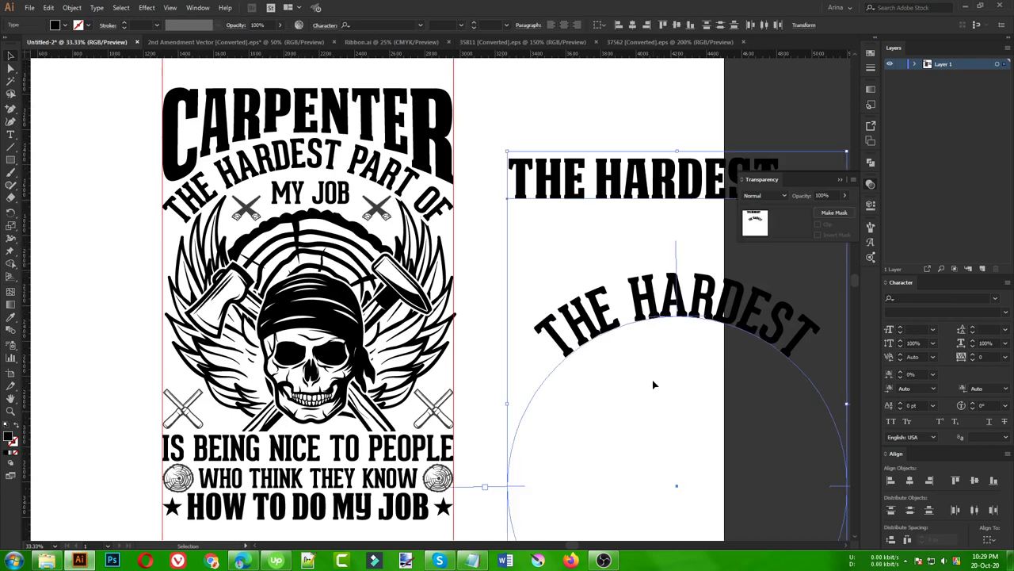
key("Delete")
scroll(409, 336, "down", 1)
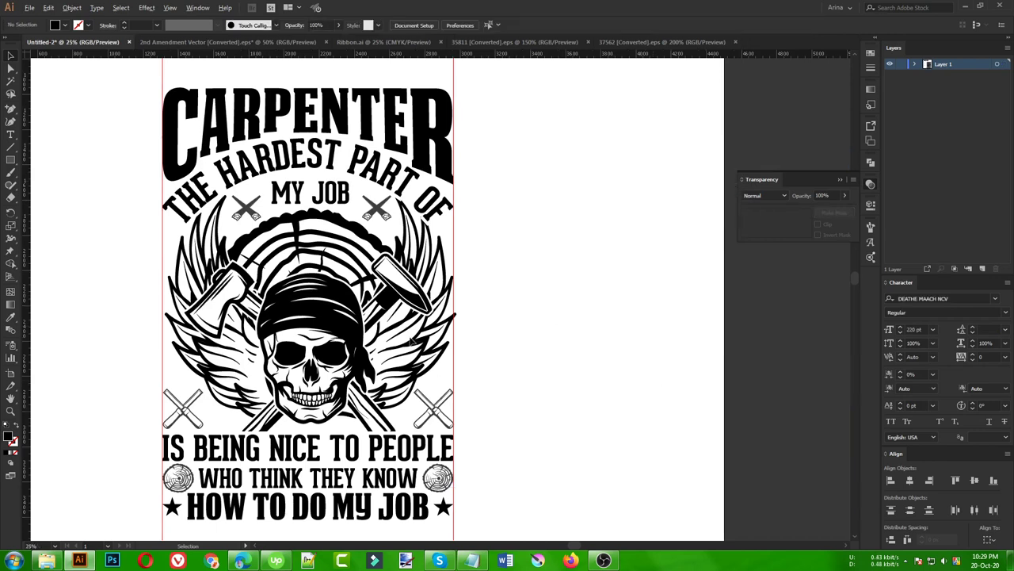
left_click_drag(203, 101, 471, 138)
key("Delete")
Step: Fill the entire carpenter design, including the saws, chisels and lettering, with solid black
left_click_drag(175, 126, 528, 528)
left_click(64, 26)
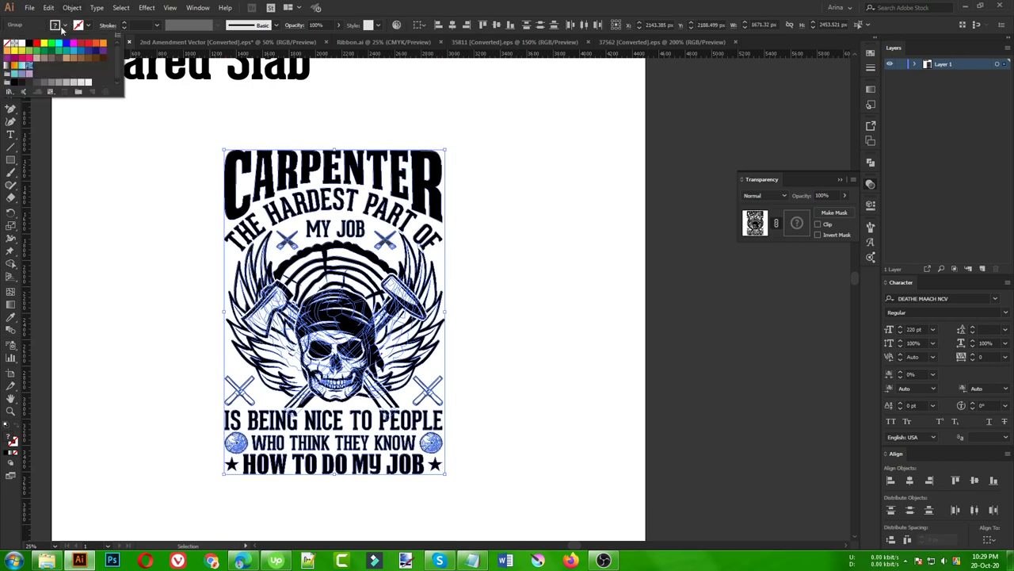
left_click(30, 44)
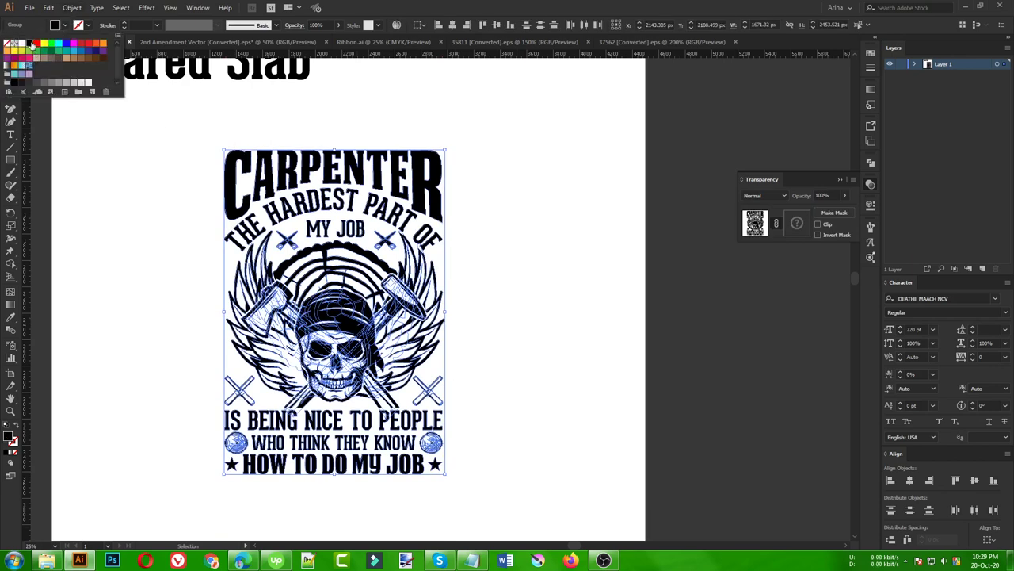
left_click(73, 111)
left_click(93, 202)
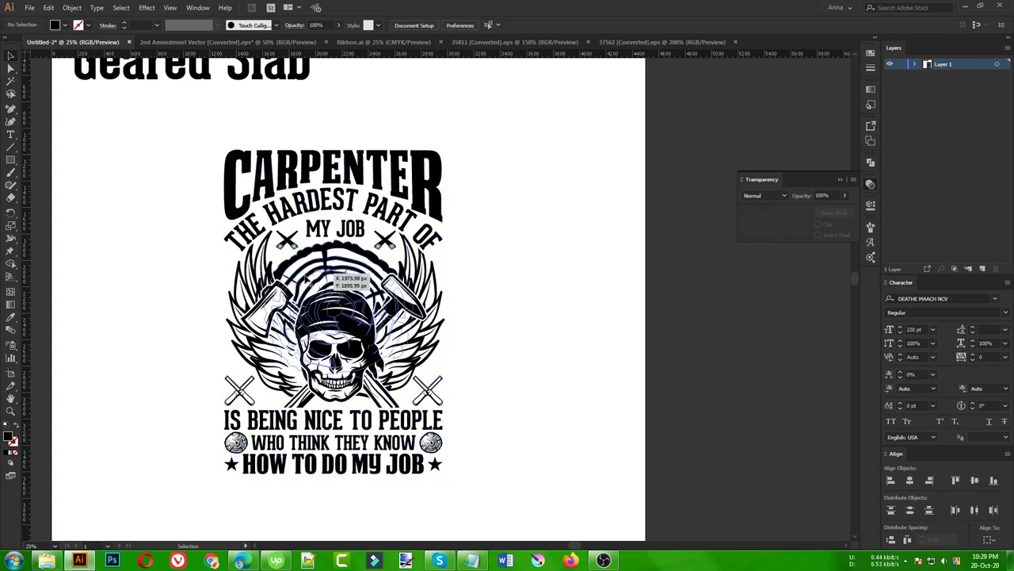
left_click_drag(193, 127, 497, 507)
left_click(520, 446)
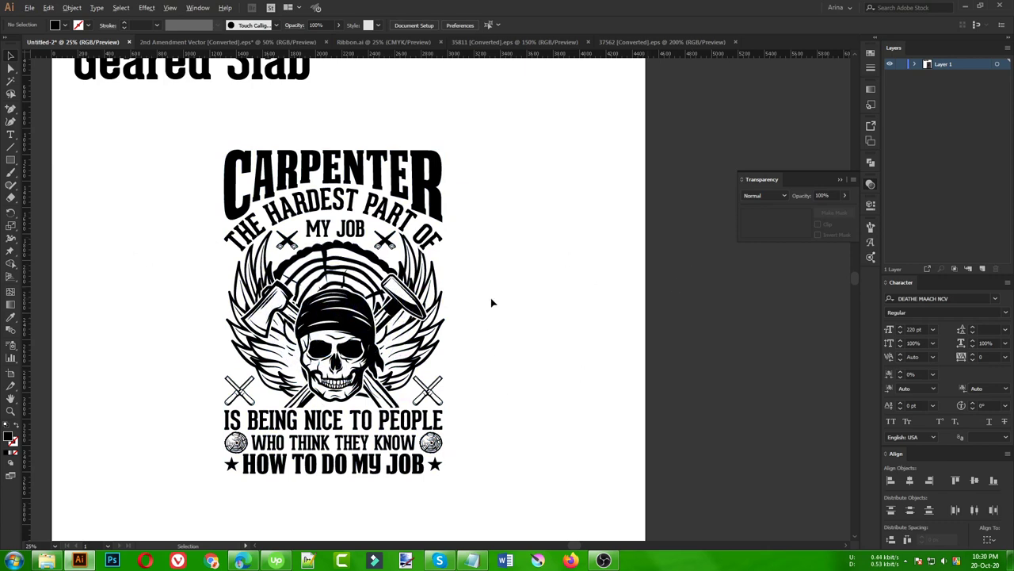
Step: Delete the Geared Slab sample text above the artwork and select the whole design for a closer check
scroll(491, 302, "down", 1, "alt")
left_click_drag(431, 149, 187, 117)
left_click_drag(267, 176, 500, 460)
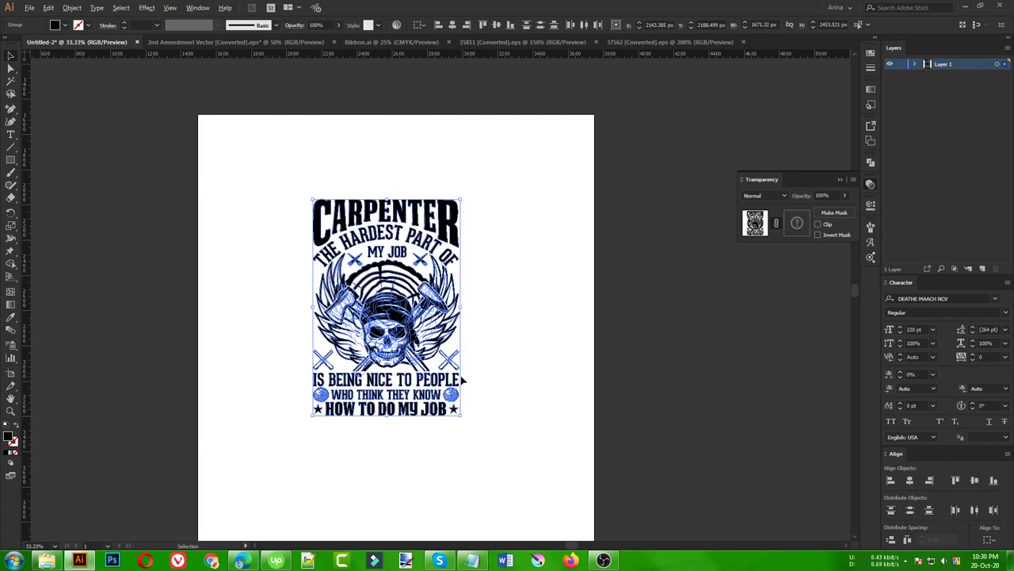
scroll(466, 383, "up", 2)
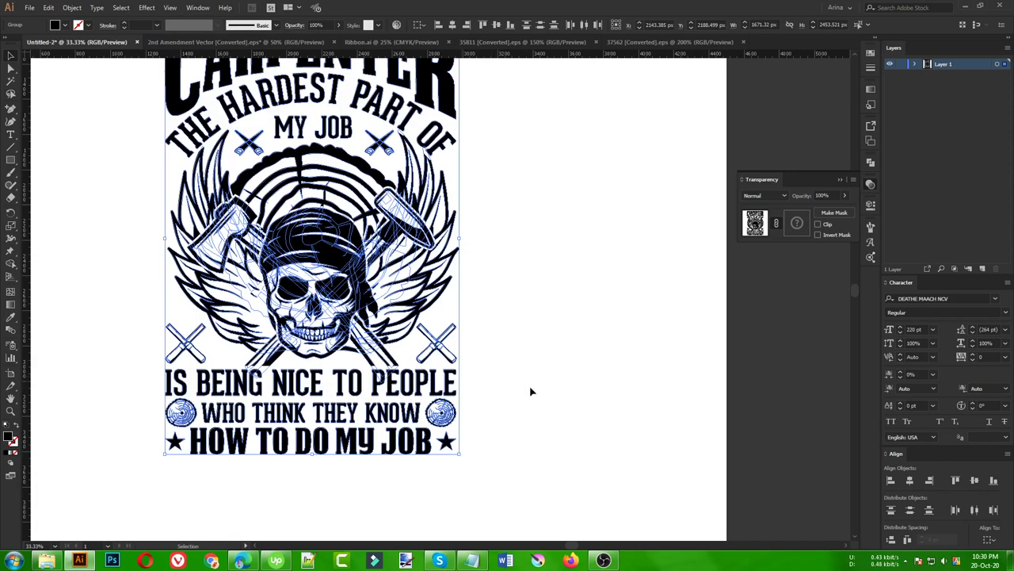
scroll(531, 390, "up", 2)
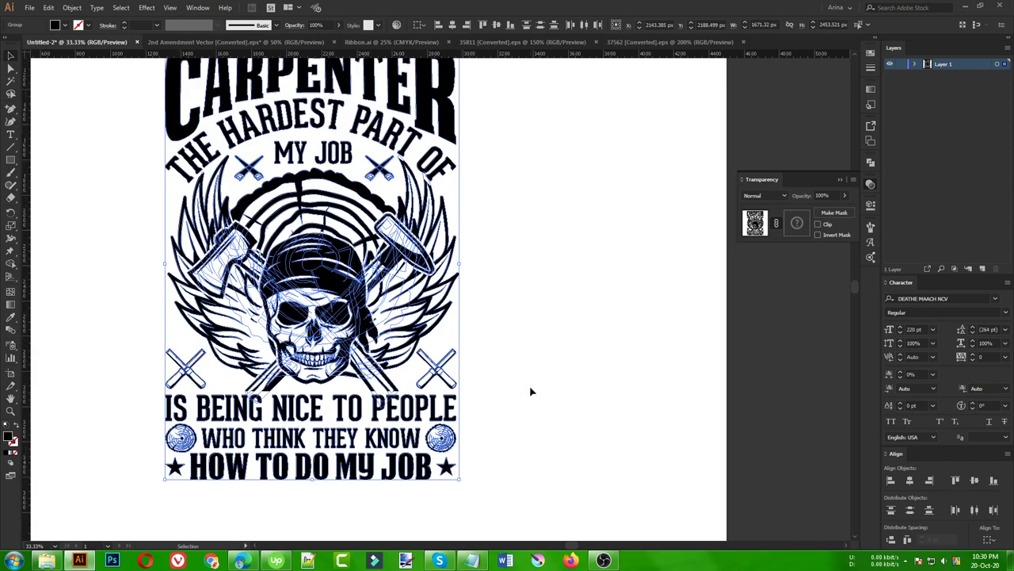
left_click(530, 388)
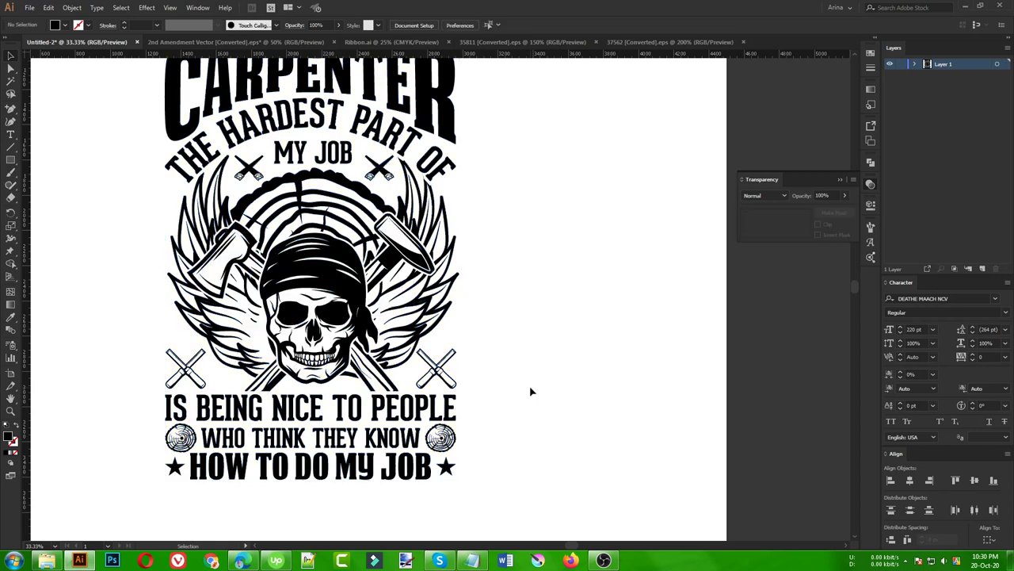
Step: Collapse the open Transparency settings and check the complete carpenter design from the CARPENTER title down to the bottom lettering
scroll(435, 392, "up", 3)
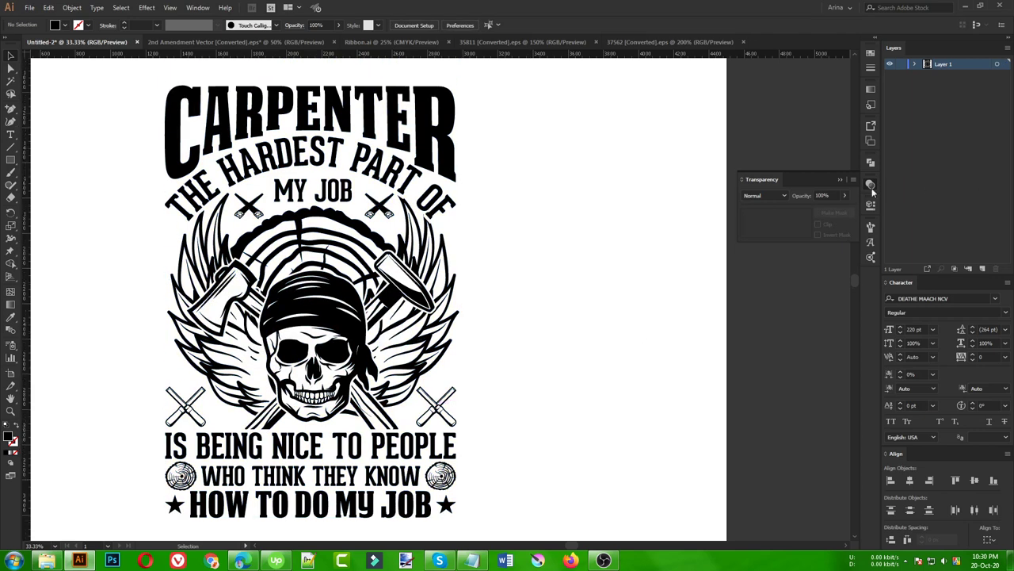
left_click(871, 184)
left_click_drag(597, 266, 820, 266)
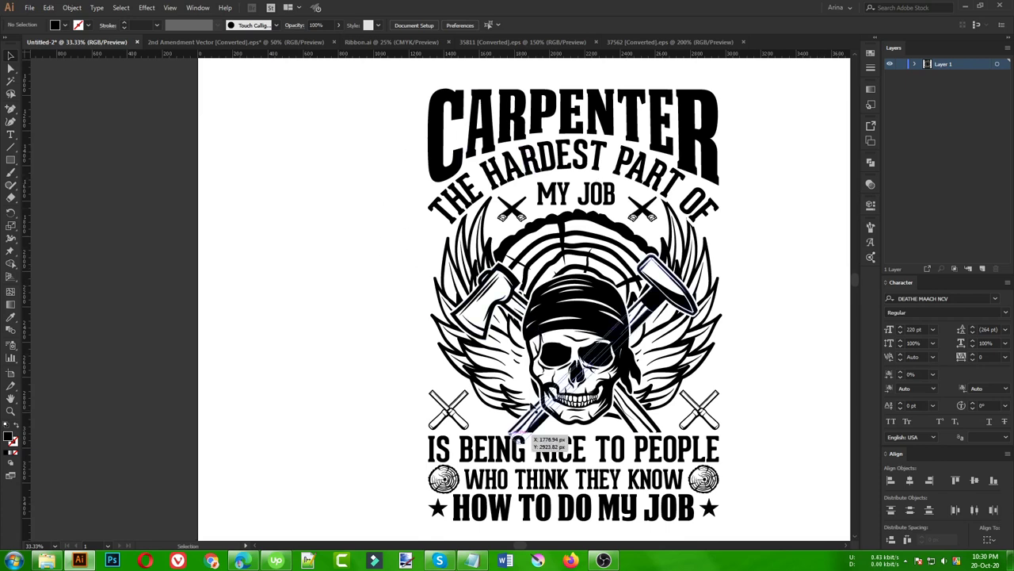
left_click_drag(421, 400, 185, 382)
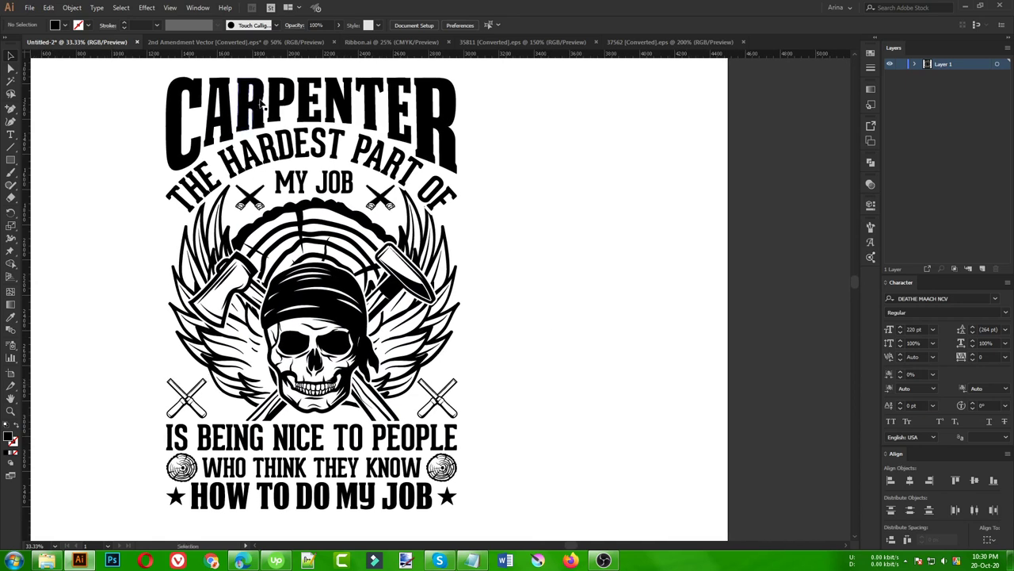
left_click_drag(419, 300, 391, 277)
left_click(237, 311)
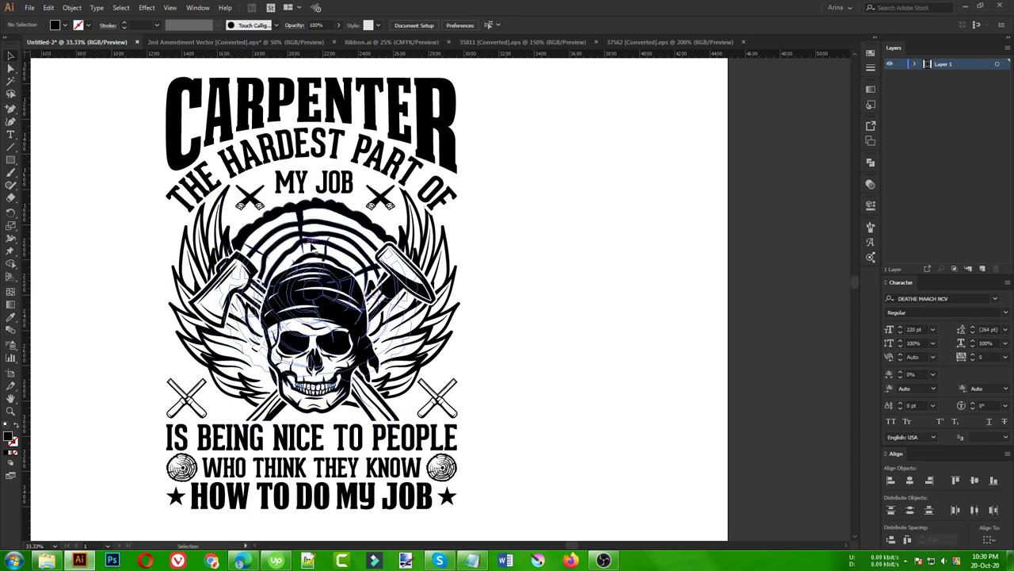
left_click(491, 363)
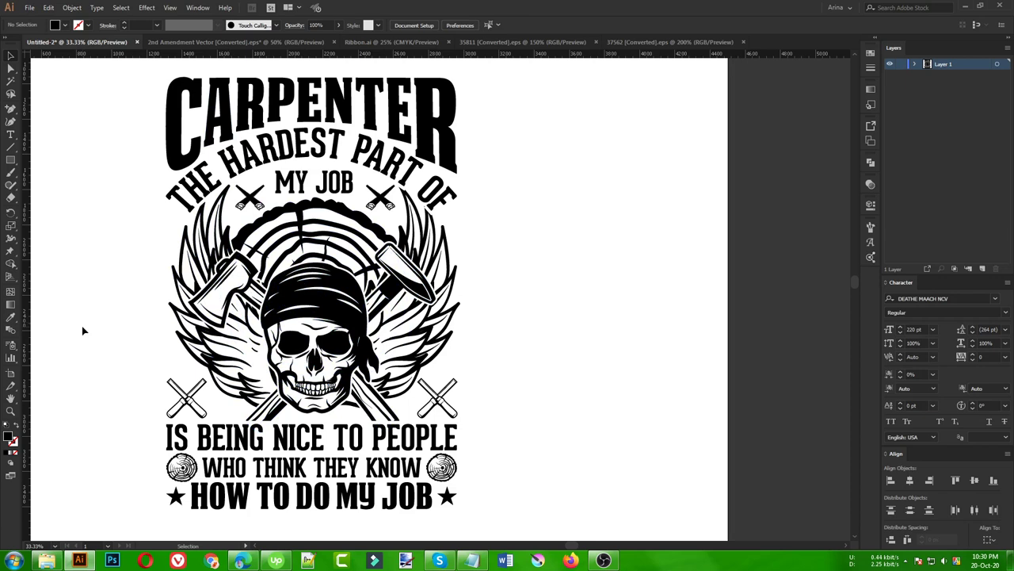
left_click_drag(198, 300, 208, 294)
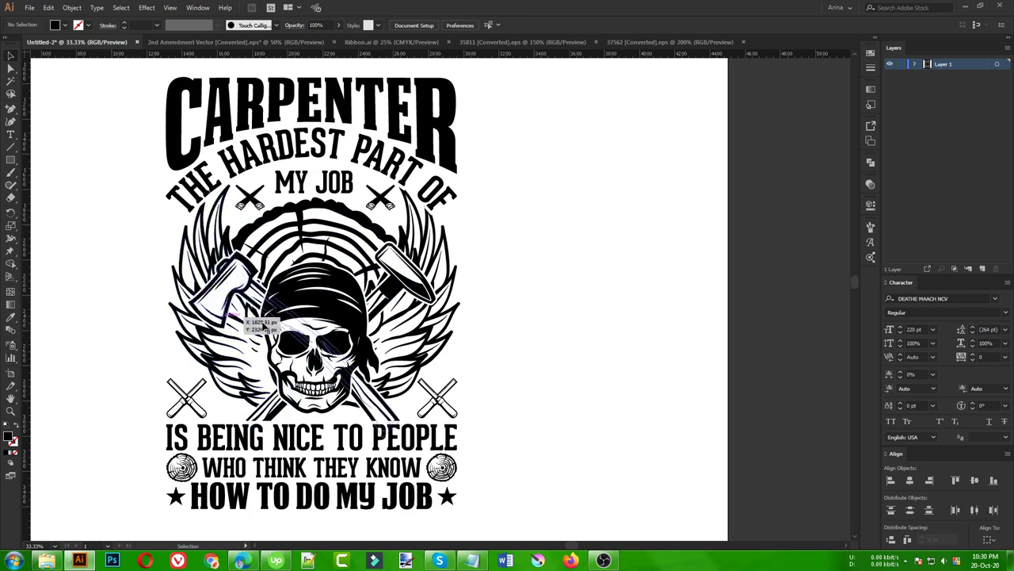